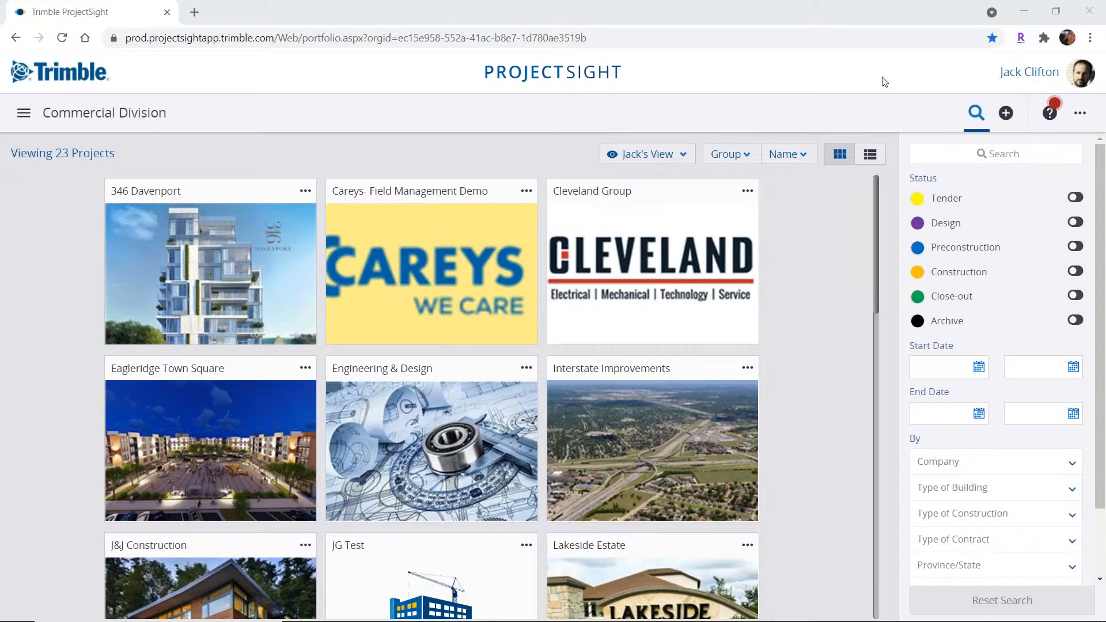
{"action": "left_click_drag", "start_coordinate": [994, 79], "coordinate": [1059, 72]}
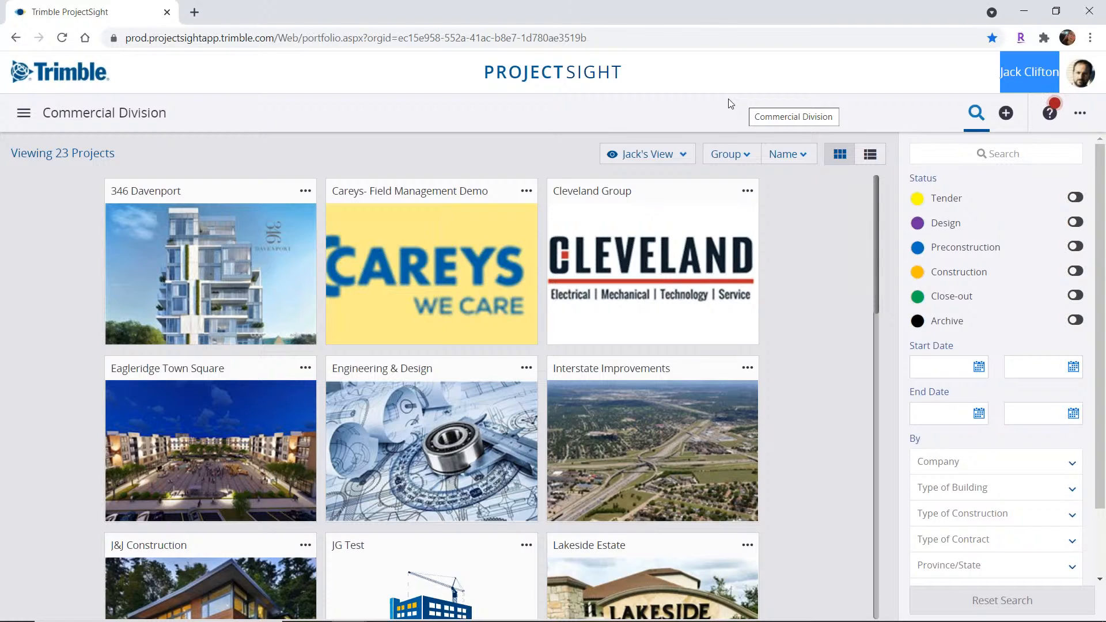
{"action": "left_click_drag", "start_coordinate": [169, 115], "coordinate": [43, 112]}
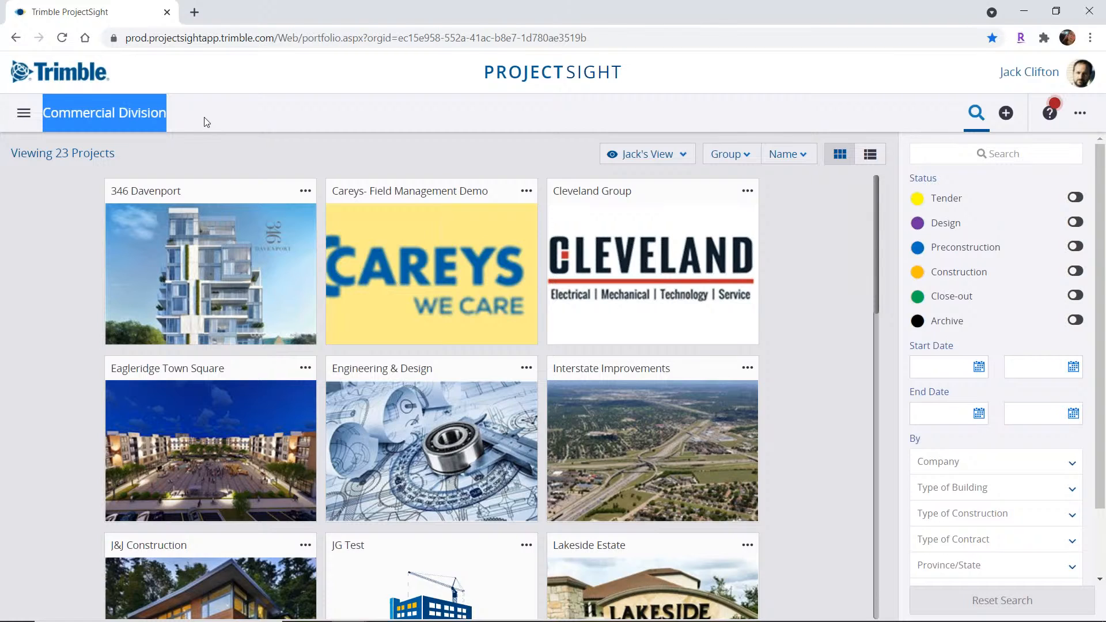
{"action": "left_click", "coordinate": [157, 102]}
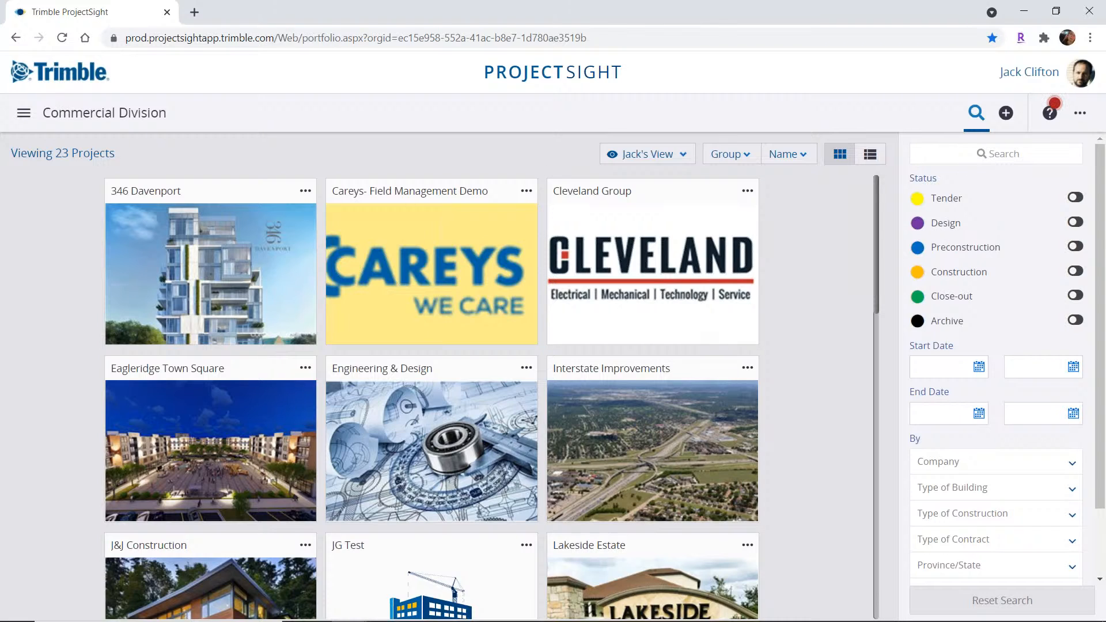
Filter the portfolio to projects with Construction status and open the University Student Union & Wellness Center project.
{"action": "left_click", "coordinate": [1075, 272]}
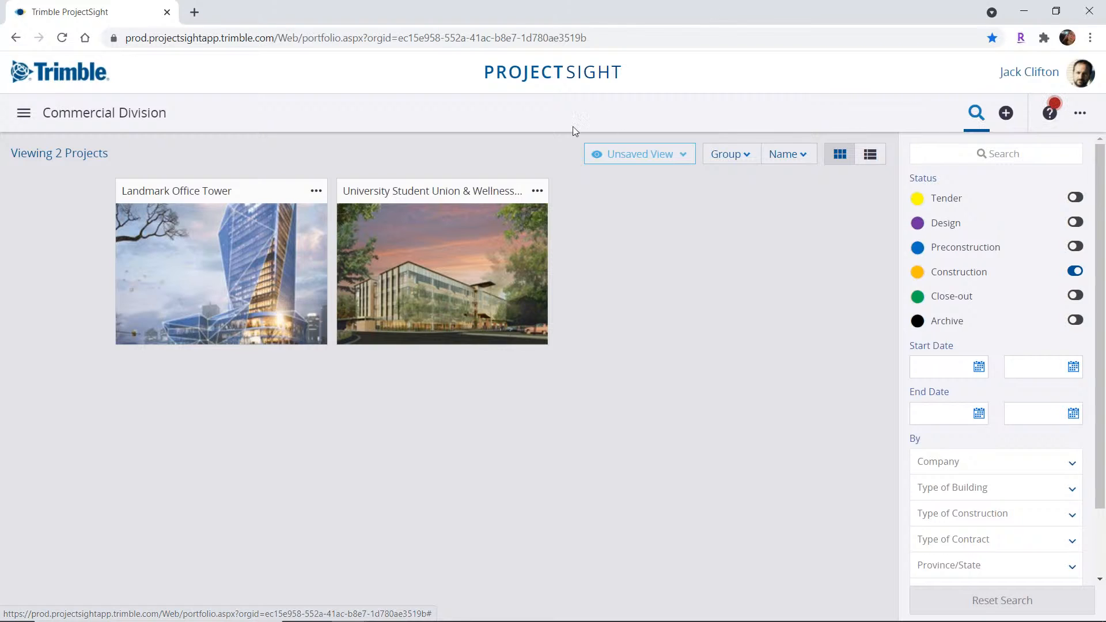
{"action": "left_click", "coordinate": [445, 239]}
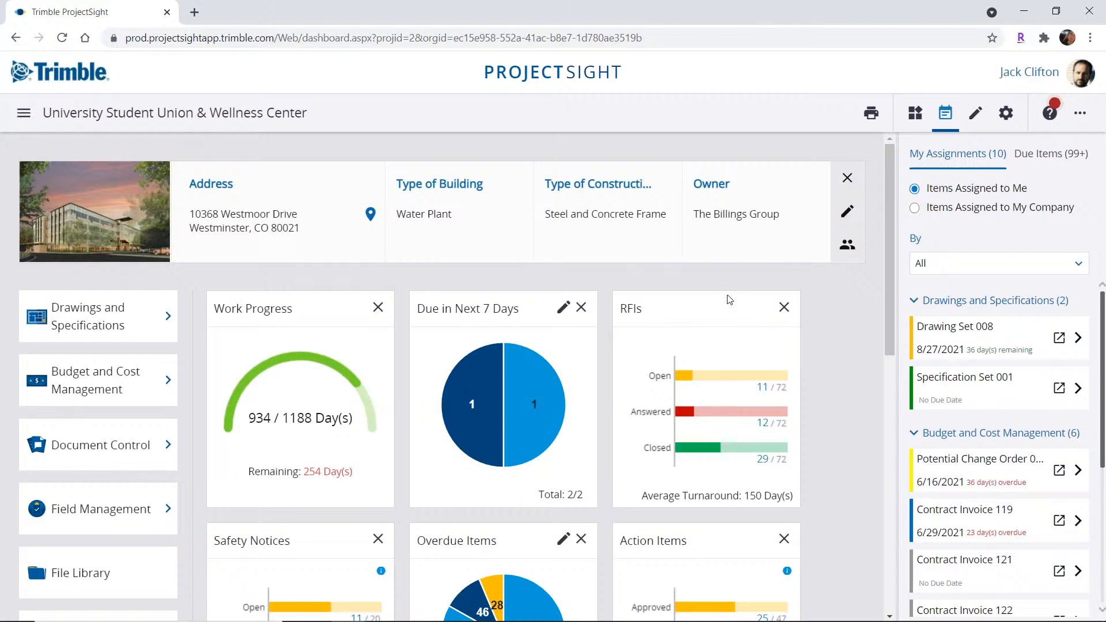
Examine the project dashboard's widgets, the options for organizing them, and the list of overdue potential change orders.
{"action": "scroll", "coordinate": [610, 328], "scroll_direction": "down", "scroll_amount": 2}
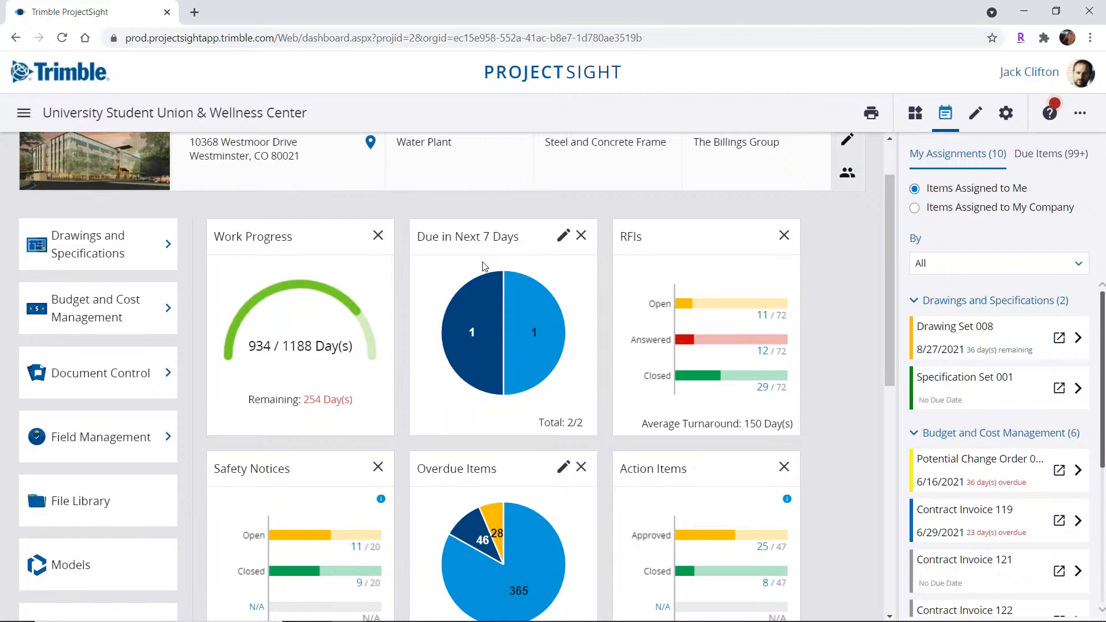
{"action": "mouse_move", "coordinate": [496, 273]}
{"action": "scroll", "coordinate": [495, 282], "scroll_direction": "down", "scroll_amount": 2}
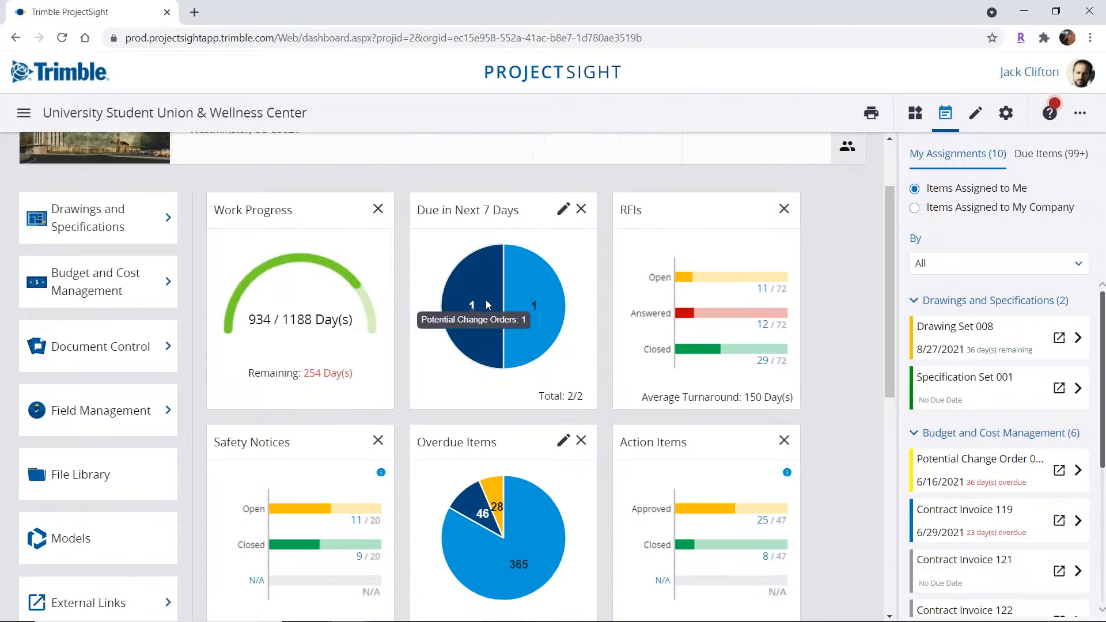
{"action": "scroll", "coordinate": [498, 287], "scroll_direction": "down", "scroll_amount": 1}
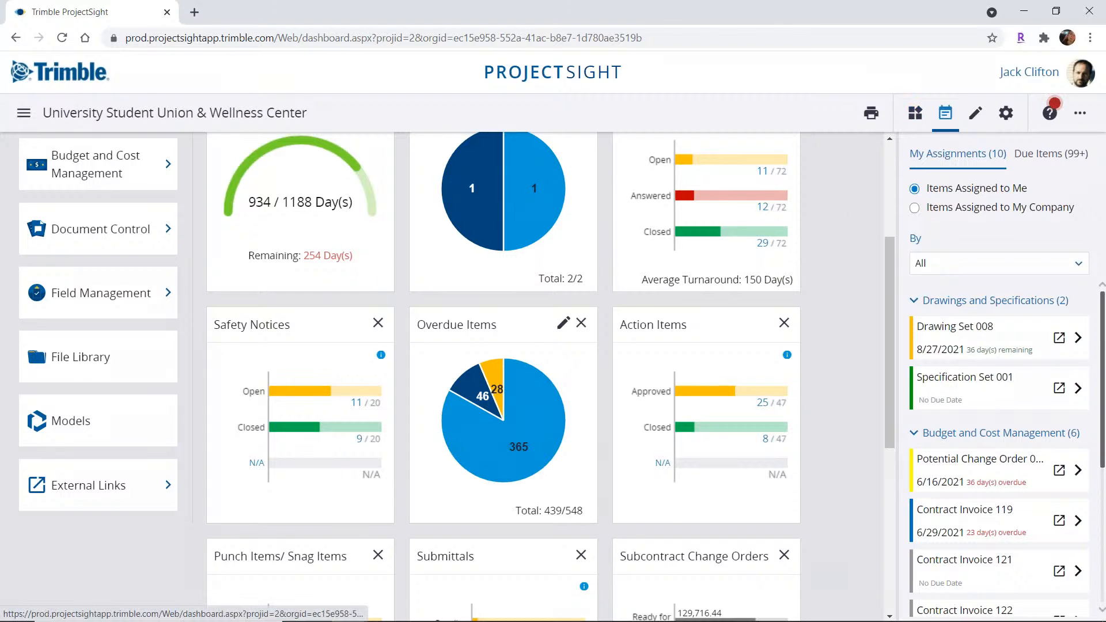
{"action": "left_click", "coordinate": [915, 113]}
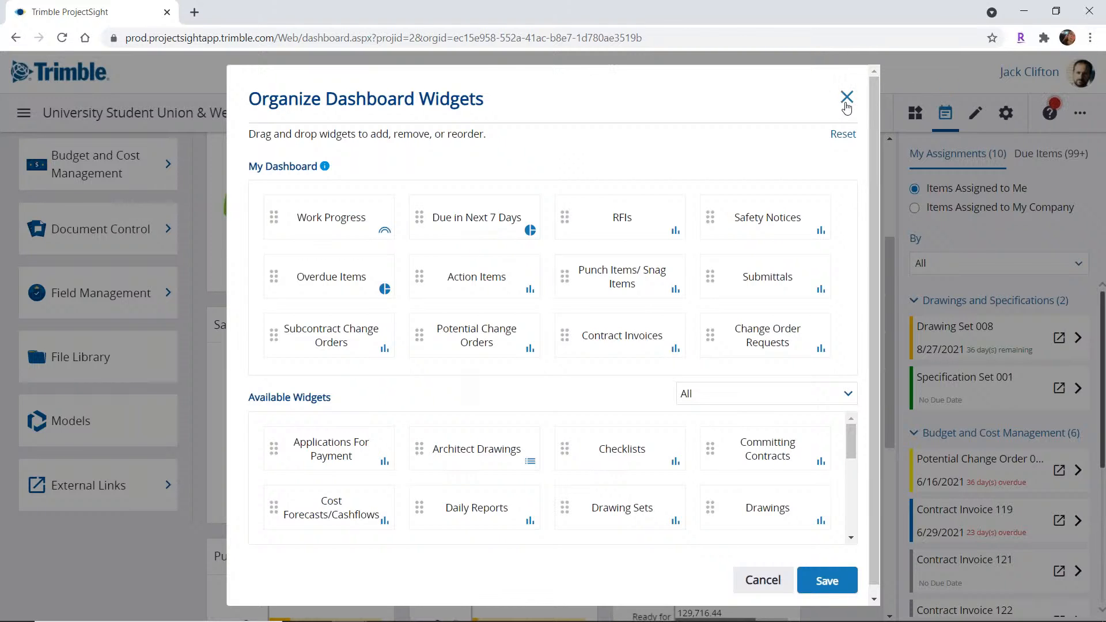
{"action": "left_click", "coordinate": [846, 99]}
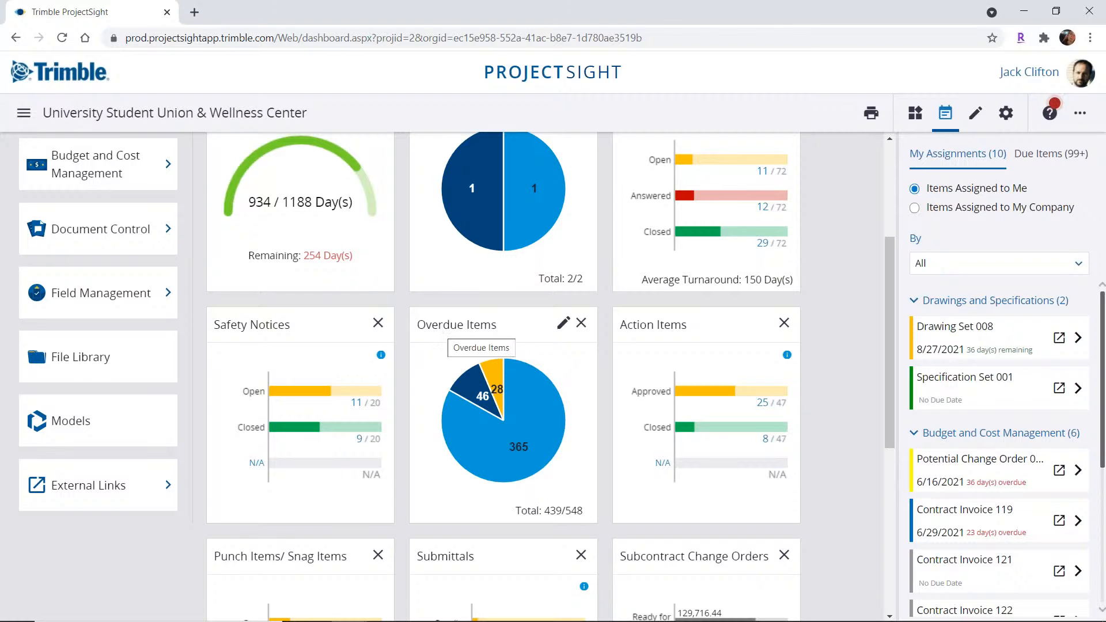
{"action": "left_click", "coordinate": [467, 391]}
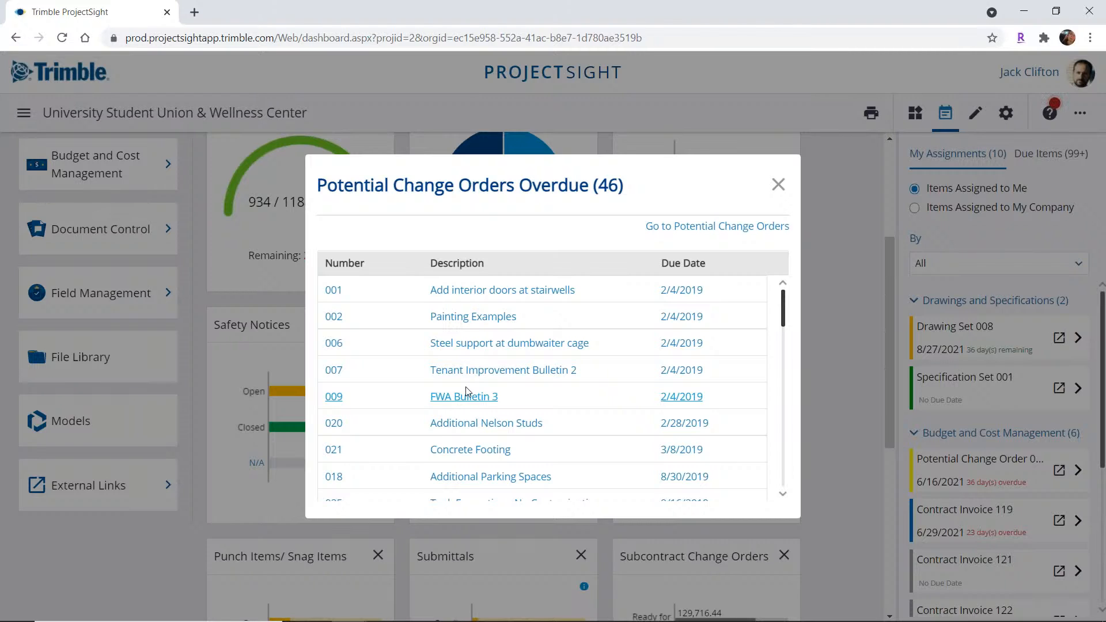
{"action": "left_click", "coordinate": [839, 269]}
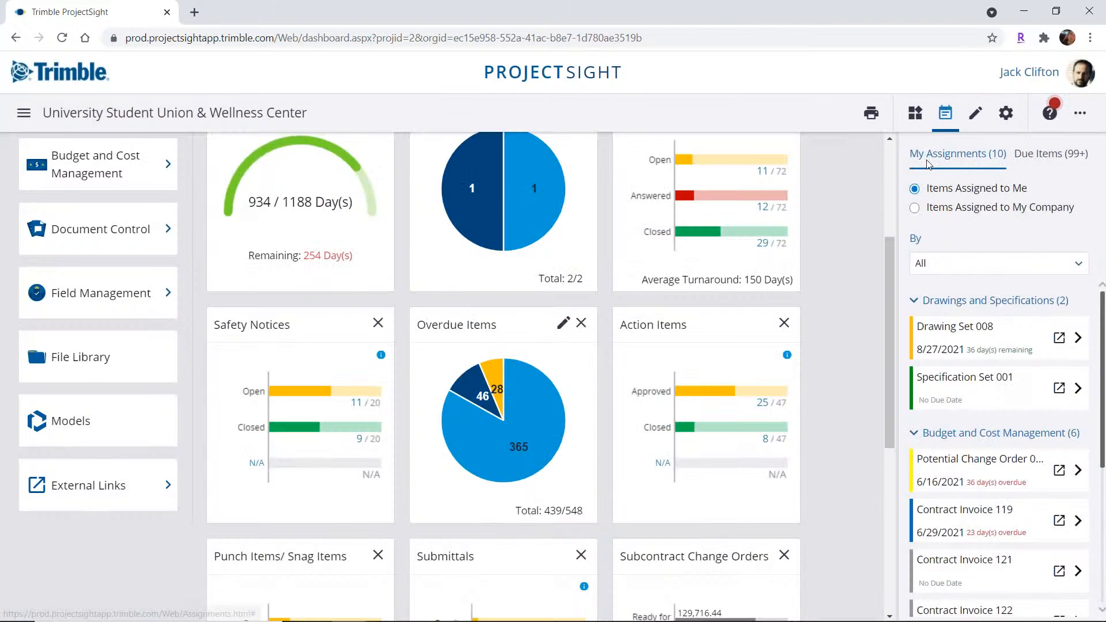
Review the items under My Assignments, checking the due dates of Drawing Set 008 and the overdue potential change order.
{"action": "left_click_drag", "start_coordinate": [908, 158], "coordinate": [1011, 162]}
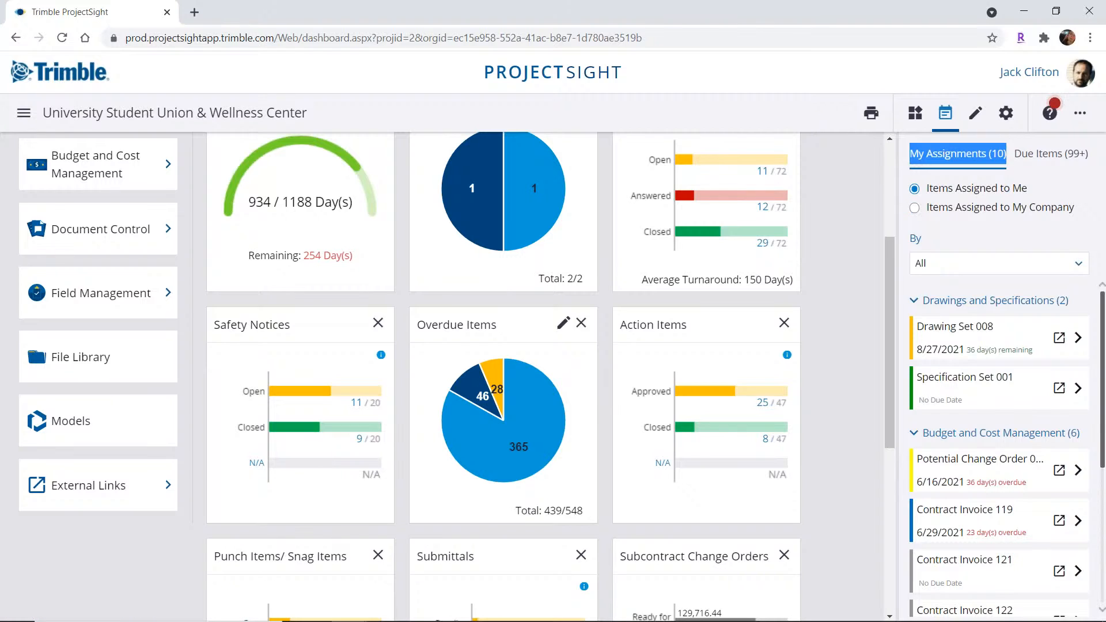
{"action": "left_click", "coordinate": [1074, 187]}
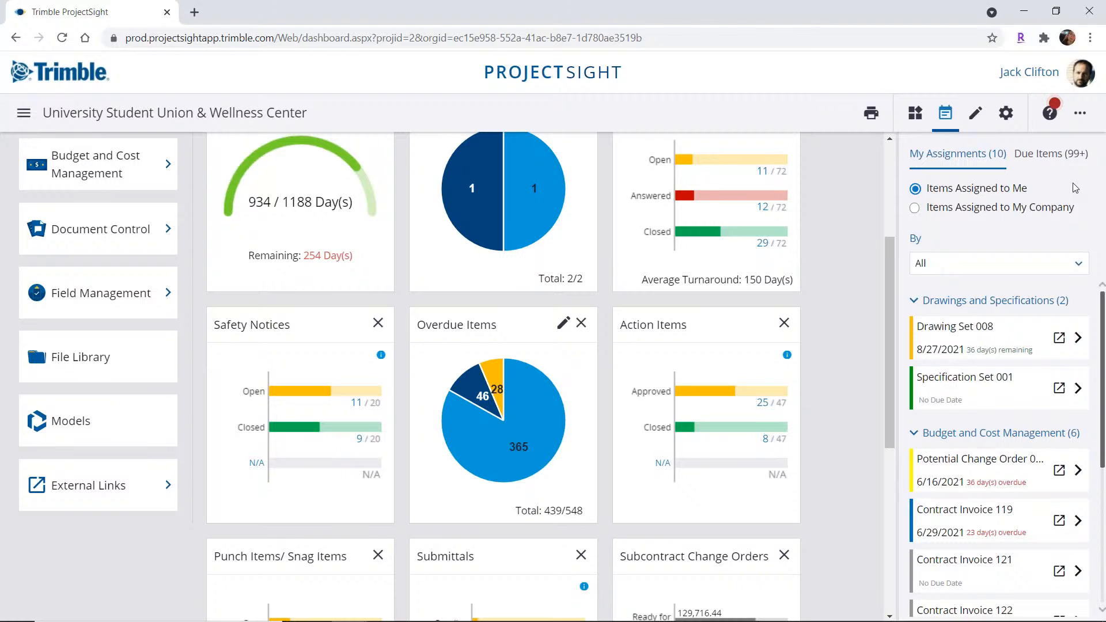
{"action": "scroll", "coordinate": [988, 306], "scroll_direction": "down", "scroll_amount": 1}
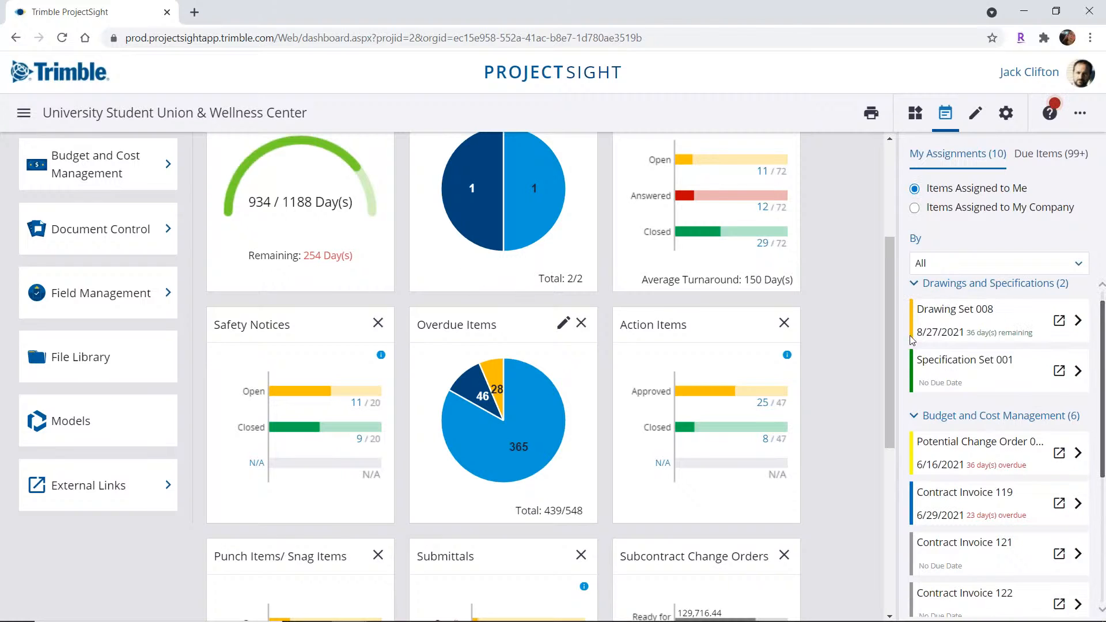
{"action": "scroll", "coordinate": [100, 175], "scroll_direction": "up", "scroll_amount": 1}
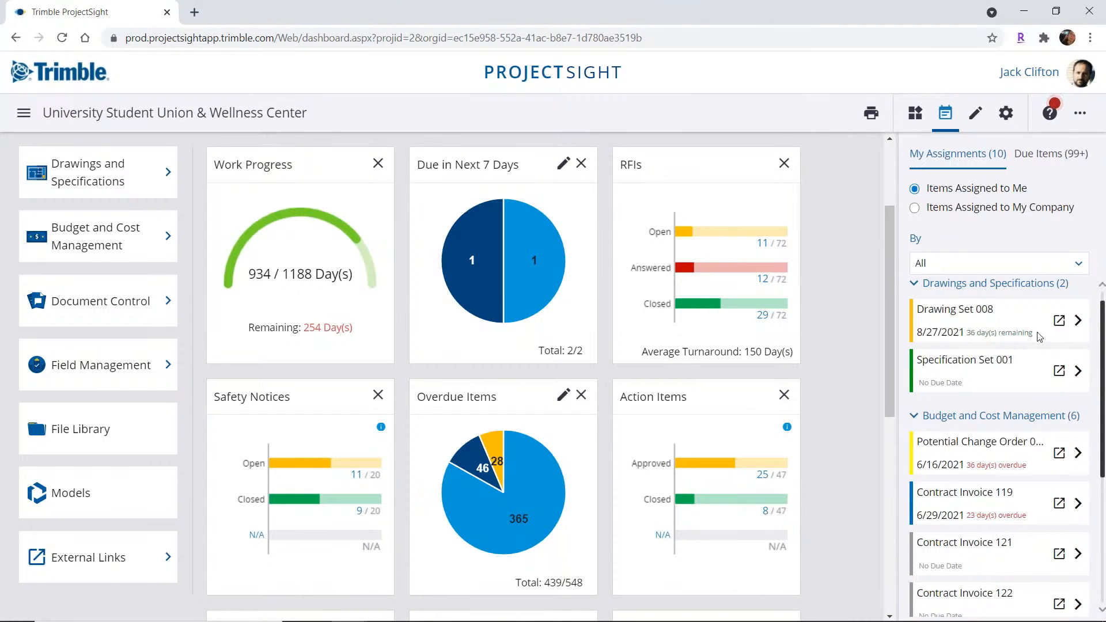
{"action": "left_click_drag", "start_coordinate": [1036, 336], "coordinate": [973, 335]}
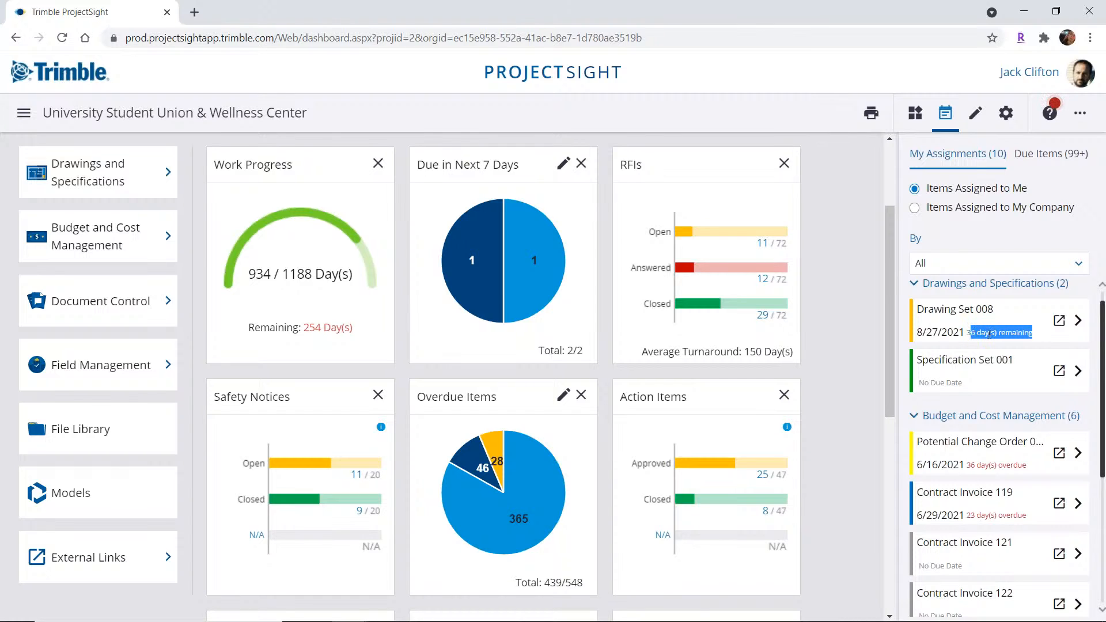
{"action": "left_click_drag", "start_coordinate": [1032, 468], "coordinate": [967, 469]}
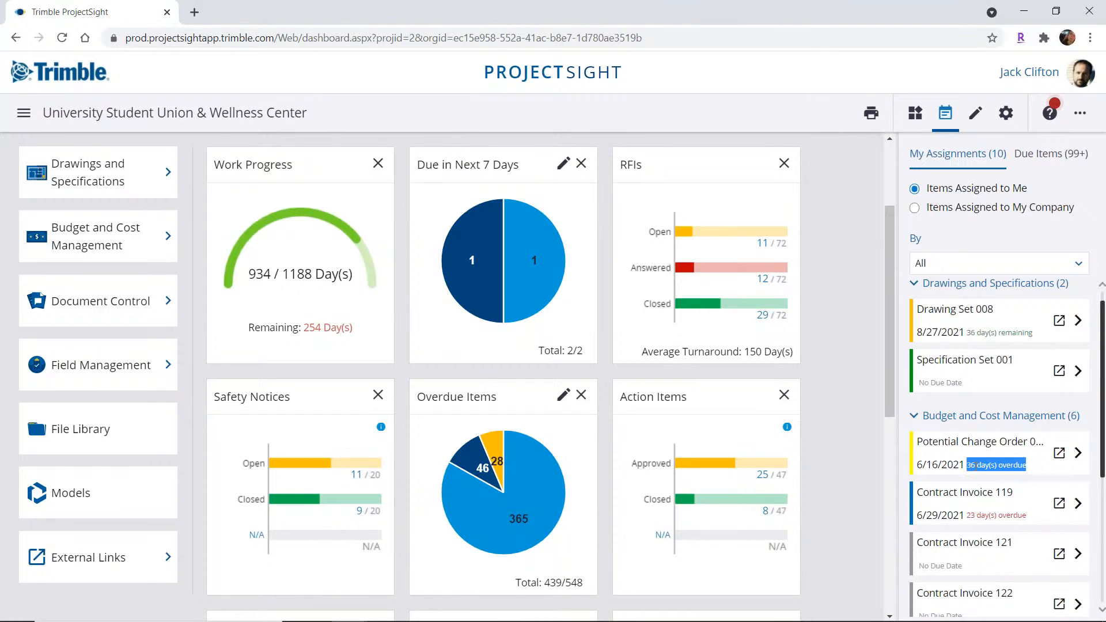
{"action": "left_click", "coordinate": [1032, 471]}
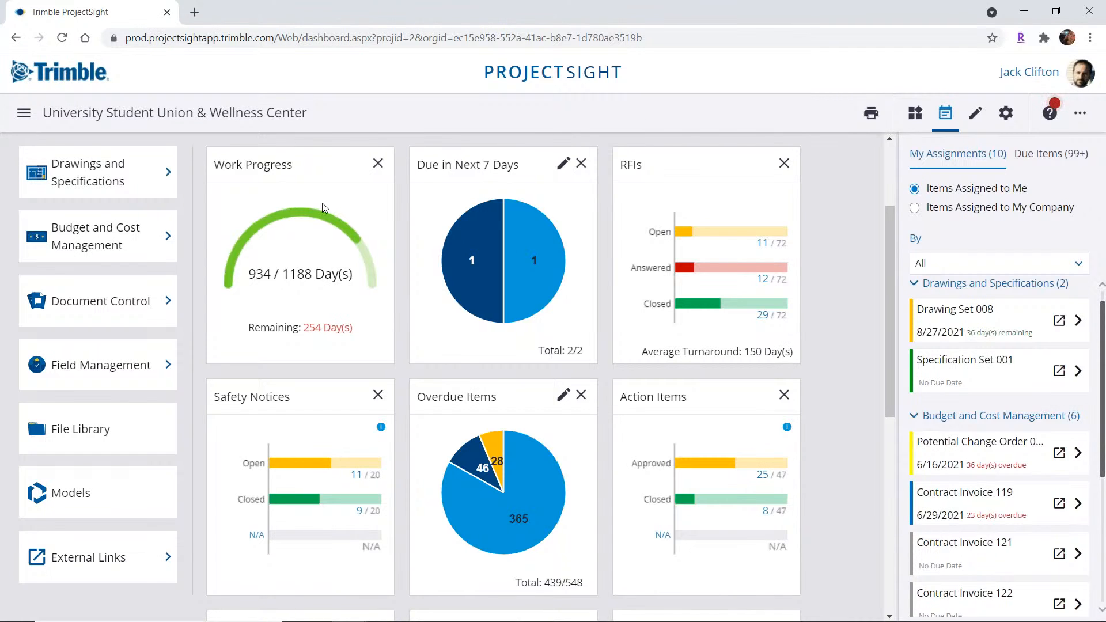
Open the project's Drawing Sets list within Drawings and Specifications.
{"action": "mouse_move", "coordinate": [138, 182]}
{"action": "scroll", "coordinate": [190, 195], "scroll_direction": "up", "scroll_amount": 1}
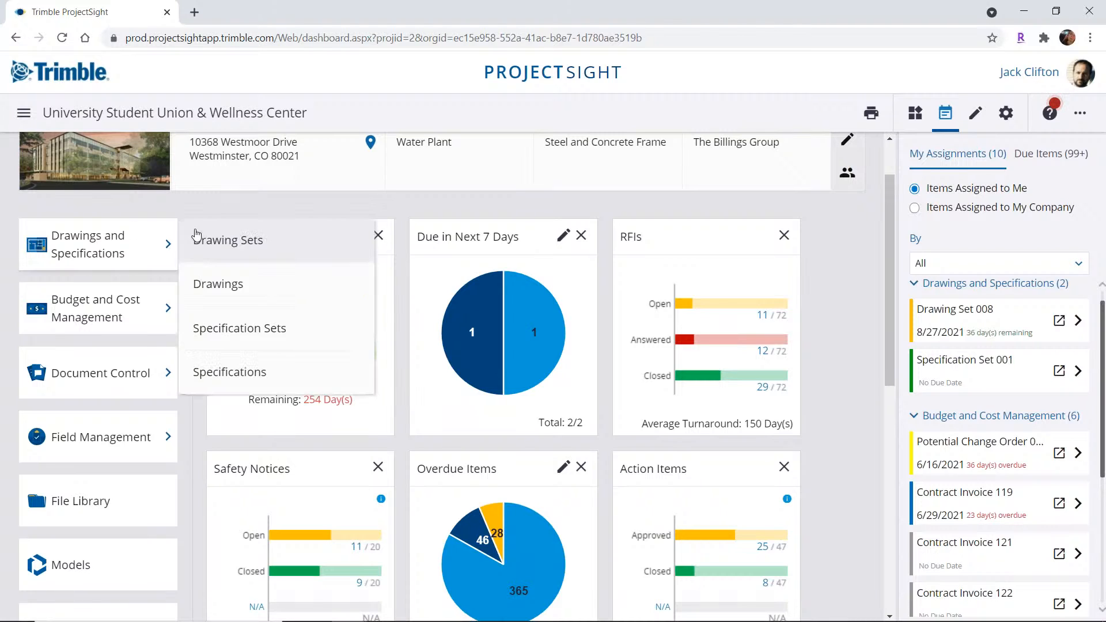
{"action": "scroll", "coordinate": [195, 230], "scroll_direction": "up", "scroll_amount": 1}
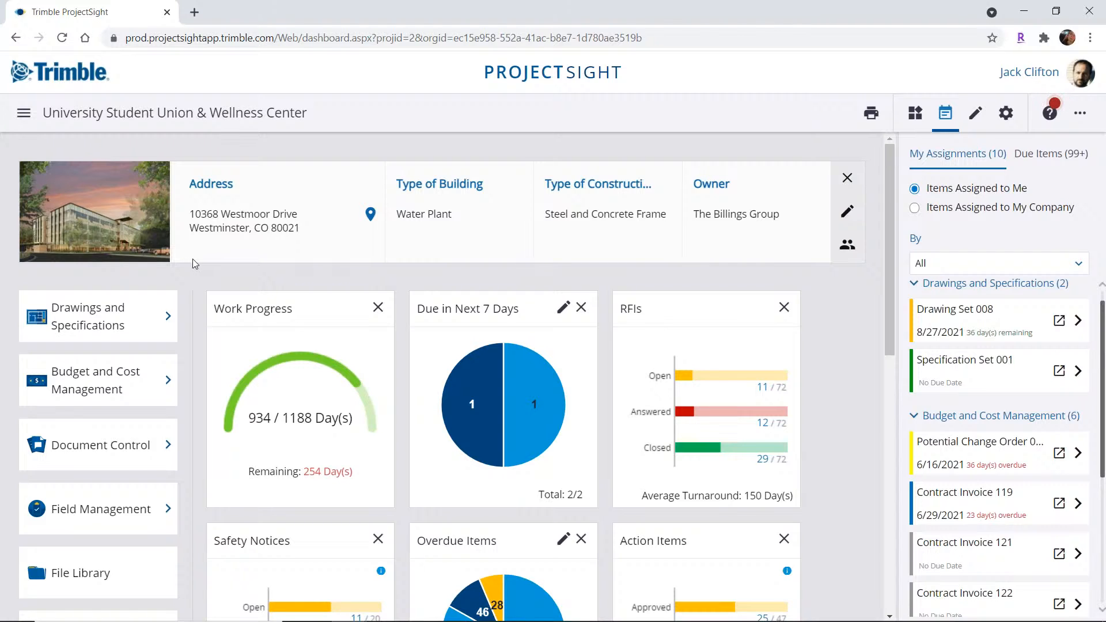
{"action": "scroll", "coordinate": [190, 260], "scroll_direction": "down", "scroll_amount": 1}
{"action": "mouse_move", "coordinate": [170, 237]}
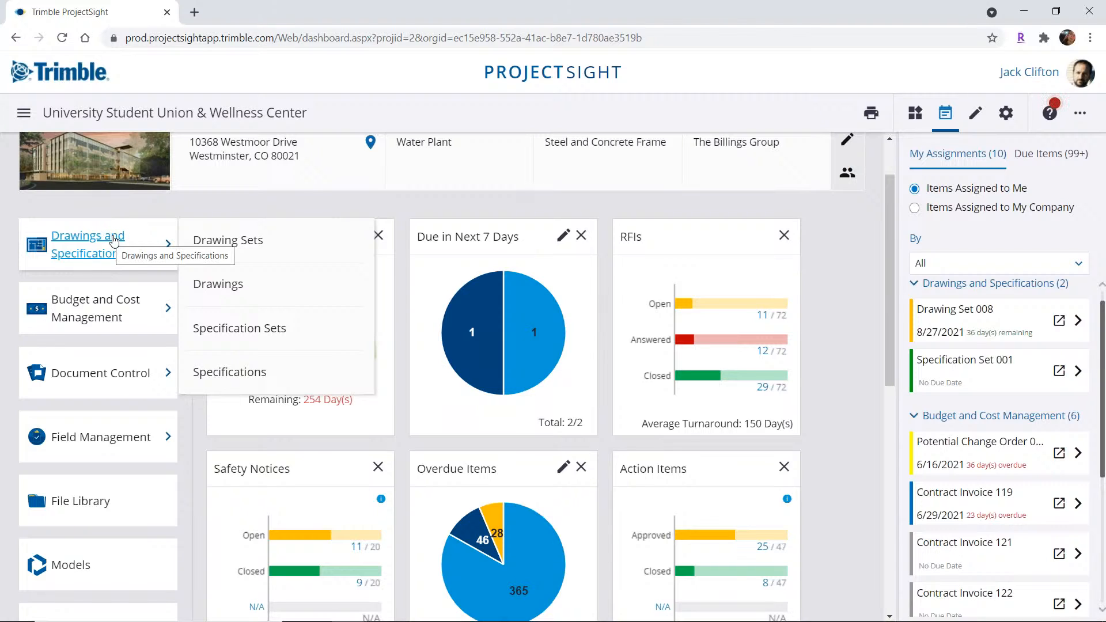
{"action": "left_click", "coordinate": [111, 241]}
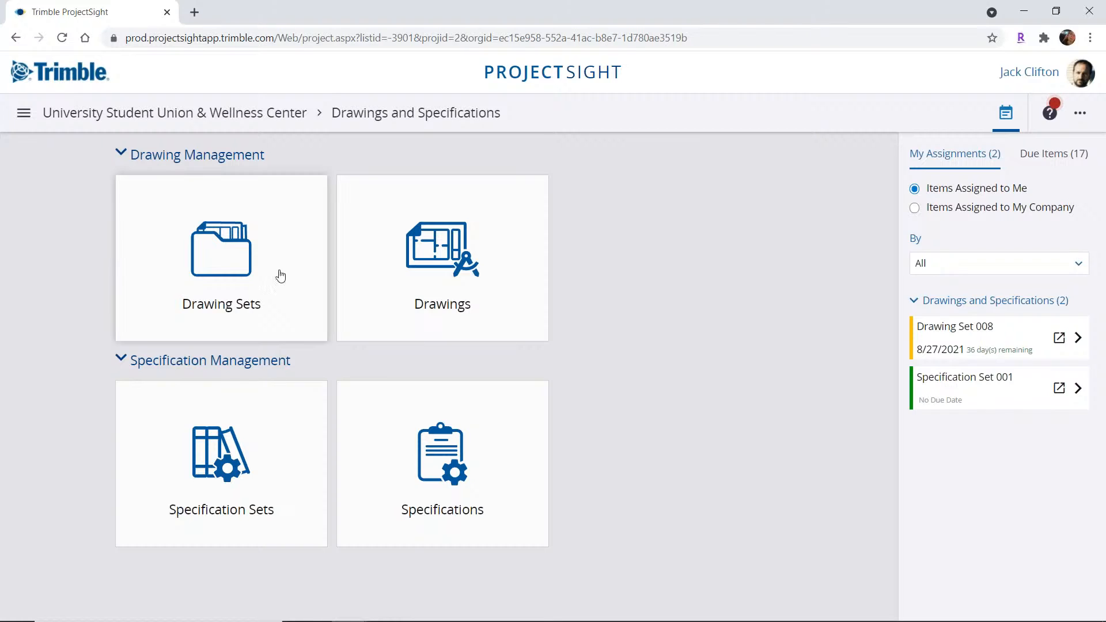
{"action": "left_click", "coordinate": [258, 240]}
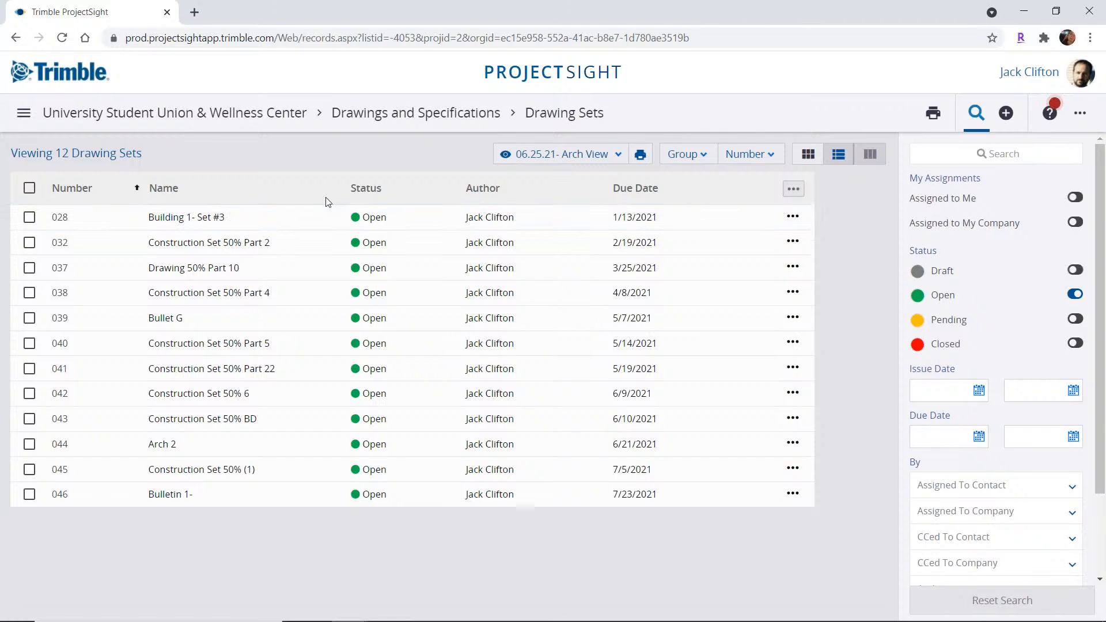
Create a new drawing set and load the PDF 11-10-15 A2.01 for defining the drawing number and title location.
{"action": "left_click", "coordinate": [1005, 113]}
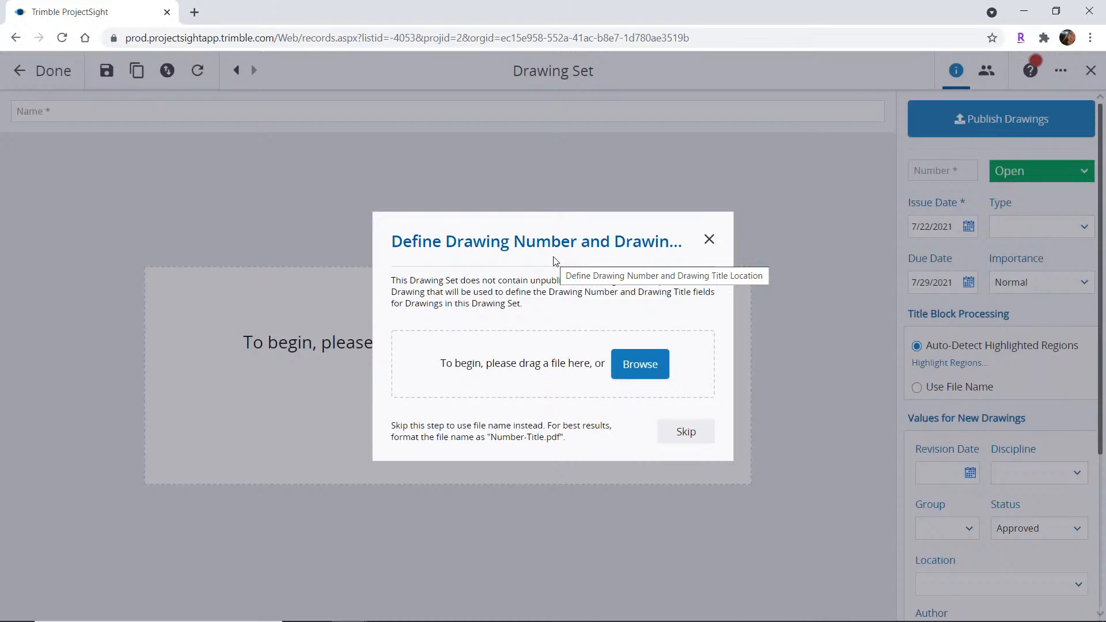
{"action": "left_click", "coordinate": [638, 369]}
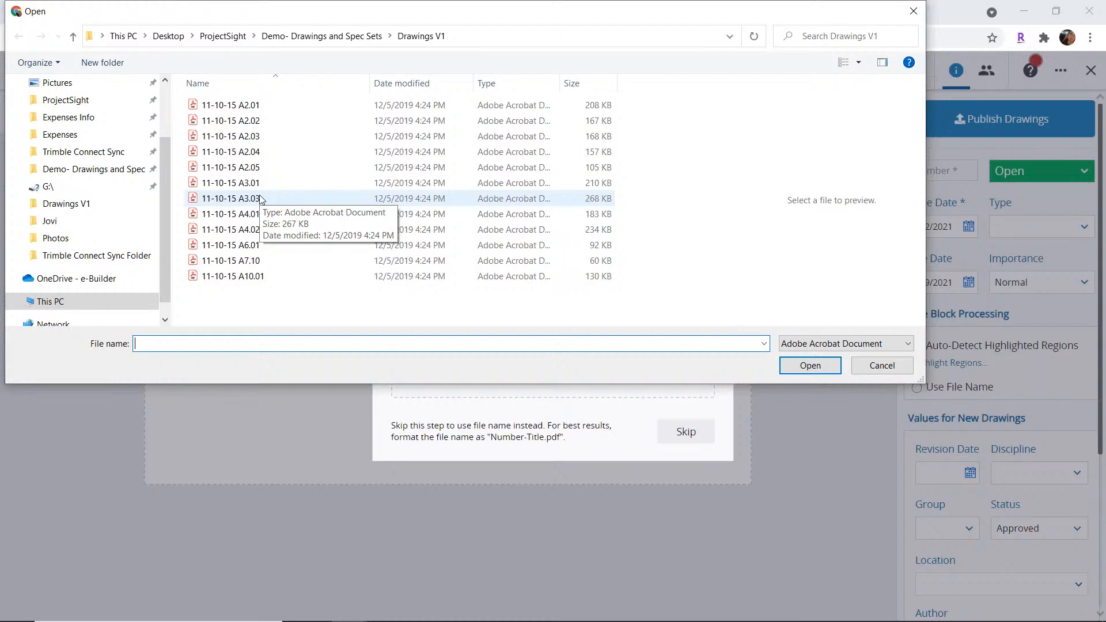
{"action": "double_click", "coordinate": [247, 105]}
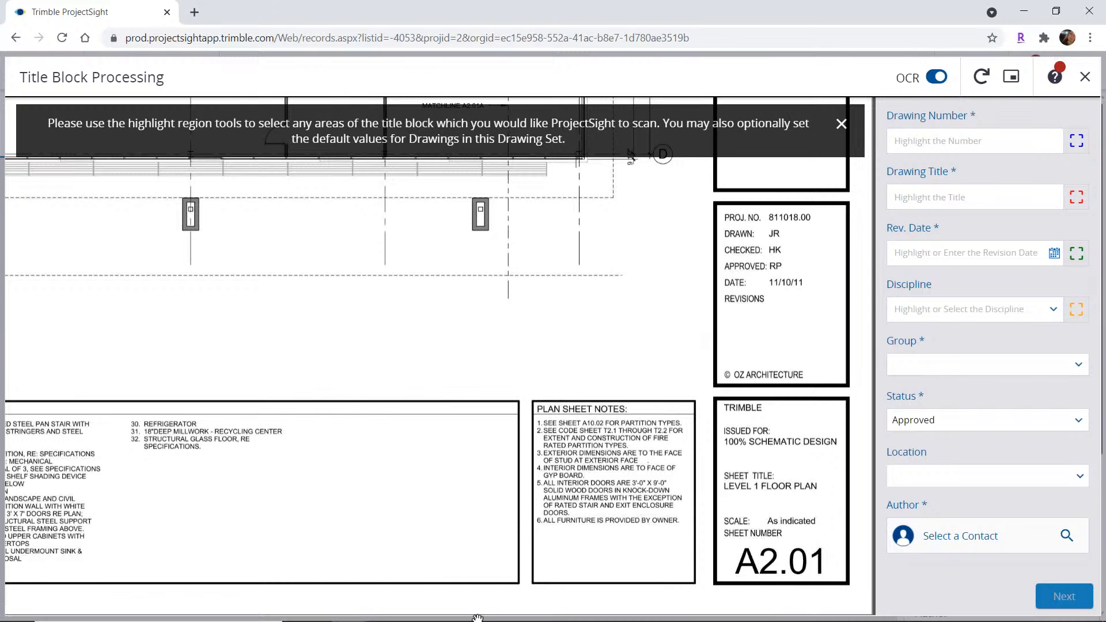
Highlight the title block regions for drawing number A2.01, drawing title LEVEL 1 FLOOR PLAN and revision date 11/10/11.
{"action": "left_click_drag", "start_coordinate": [207, 331], "coordinate": [381, 343]}
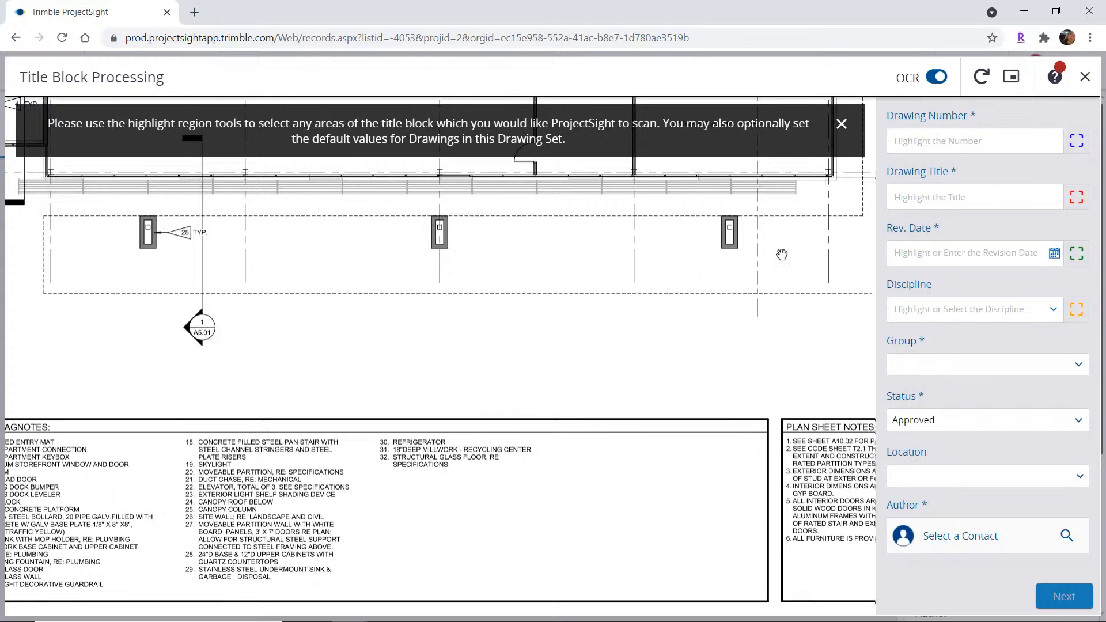
{"action": "left_click_drag", "start_coordinate": [666, 245], "coordinate": [615, 246]}
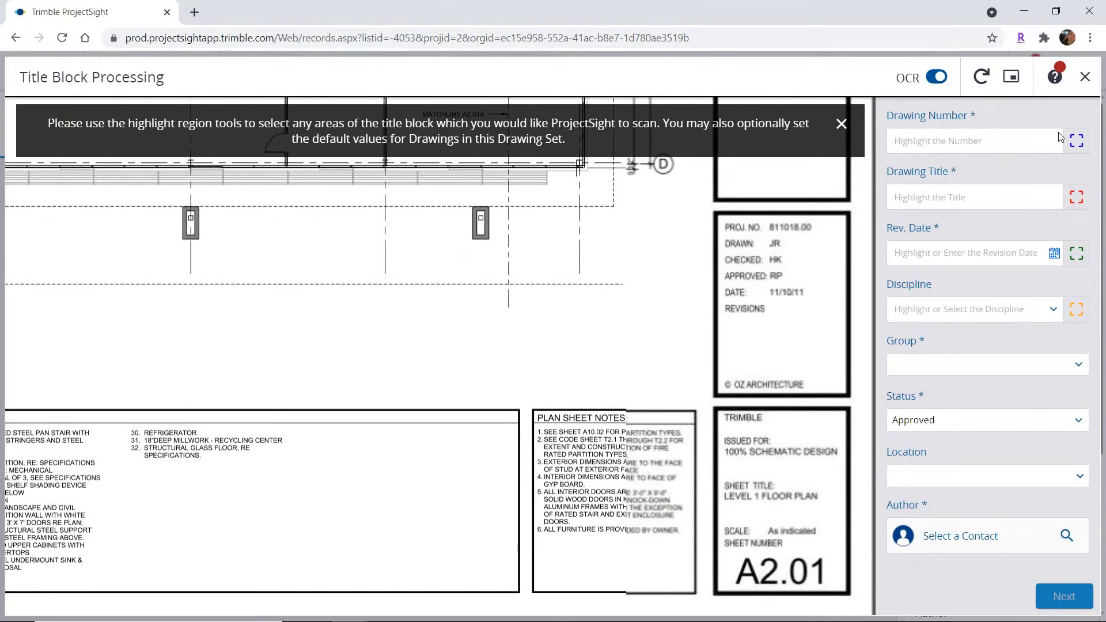
{"action": "left_click", "coordinate": [1083, 141]}
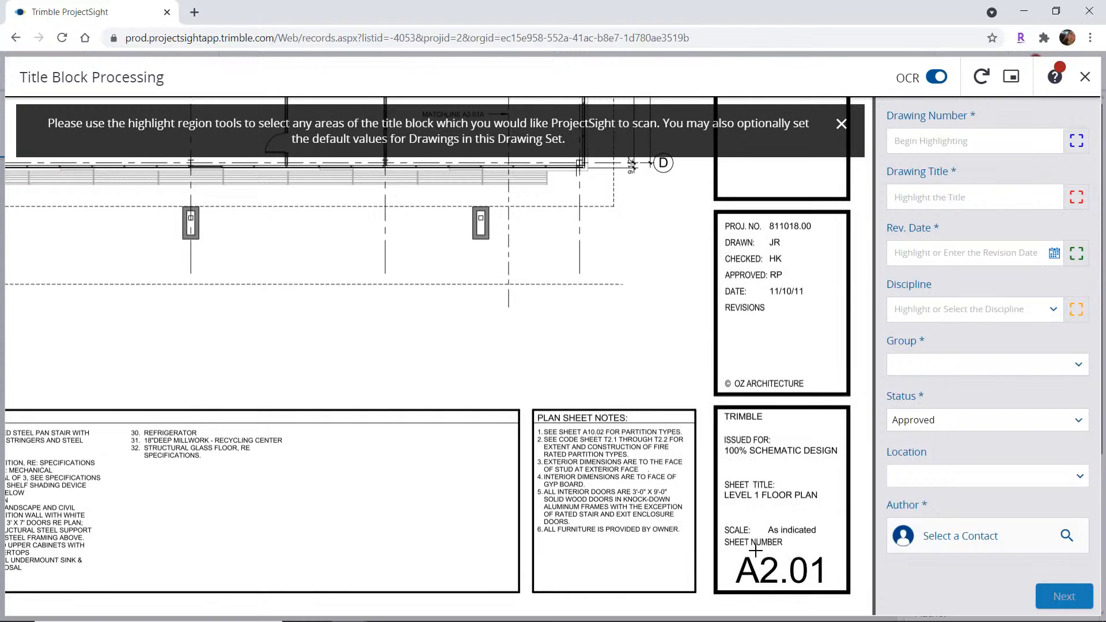
{"action": "left_click_drag", "start_coordinate": [732, 552], "coordinate": [836, 587]}
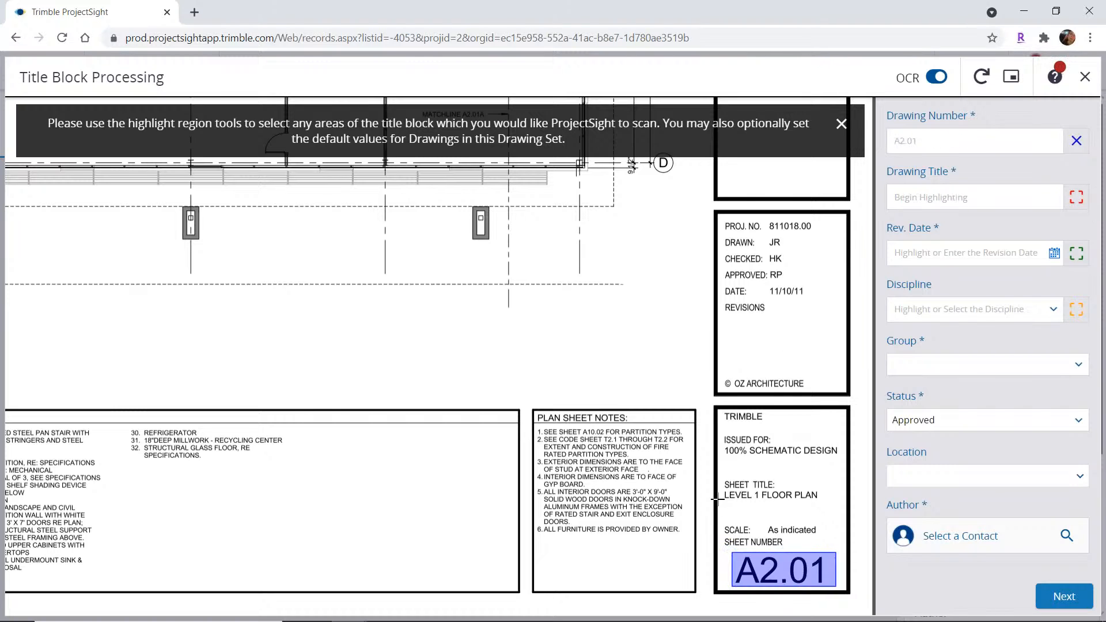
{"action": "left_click_drag", "start_coordinate": [719, 488], "coordinate": [825, 505]}
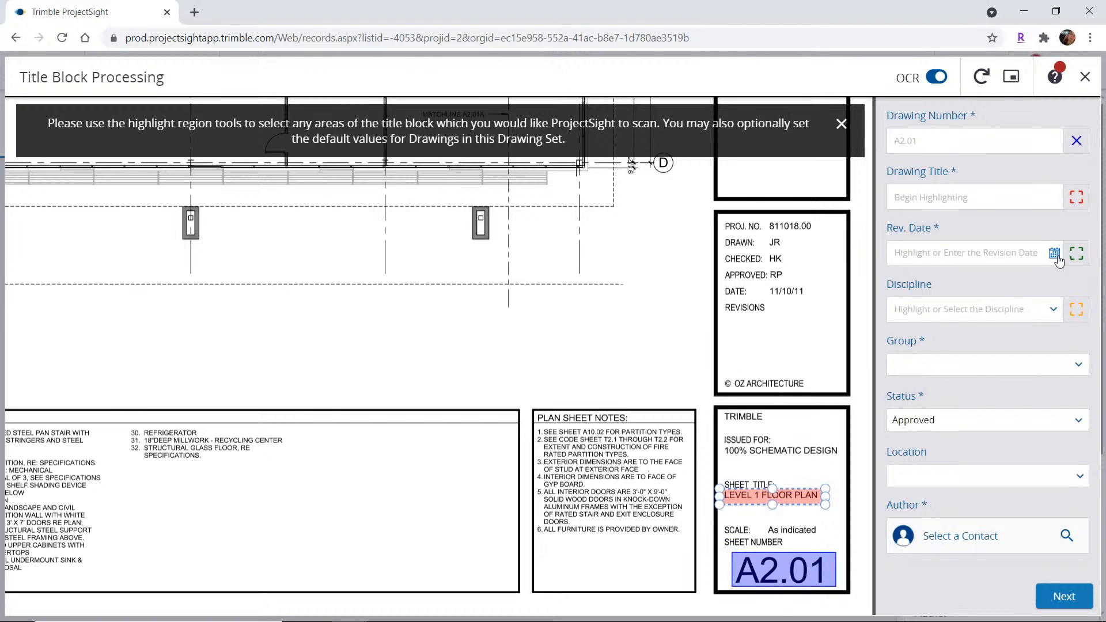
{"action": "left_click_drag", "start_coordinate": [764, 282], "coordinate": [826, 298]}
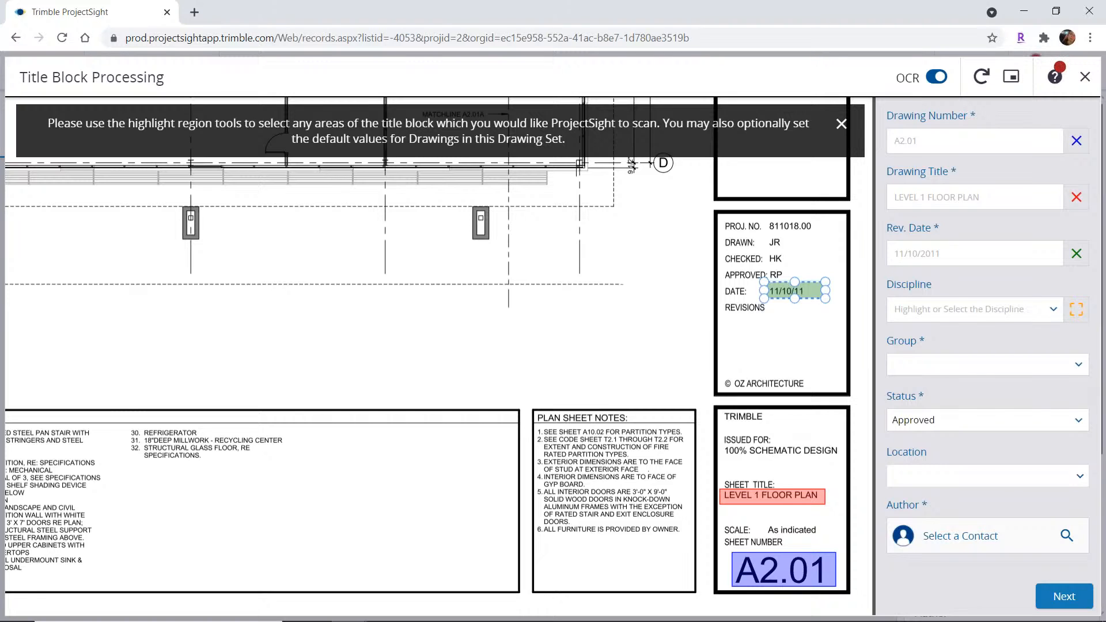
Set the discipline to Architectural and the group to Building I, and complete the title block processing.
{"action": "left_click", "coordinate": [1053, 311]}
{"action": "left_click", "coordinate": [942, 350]}
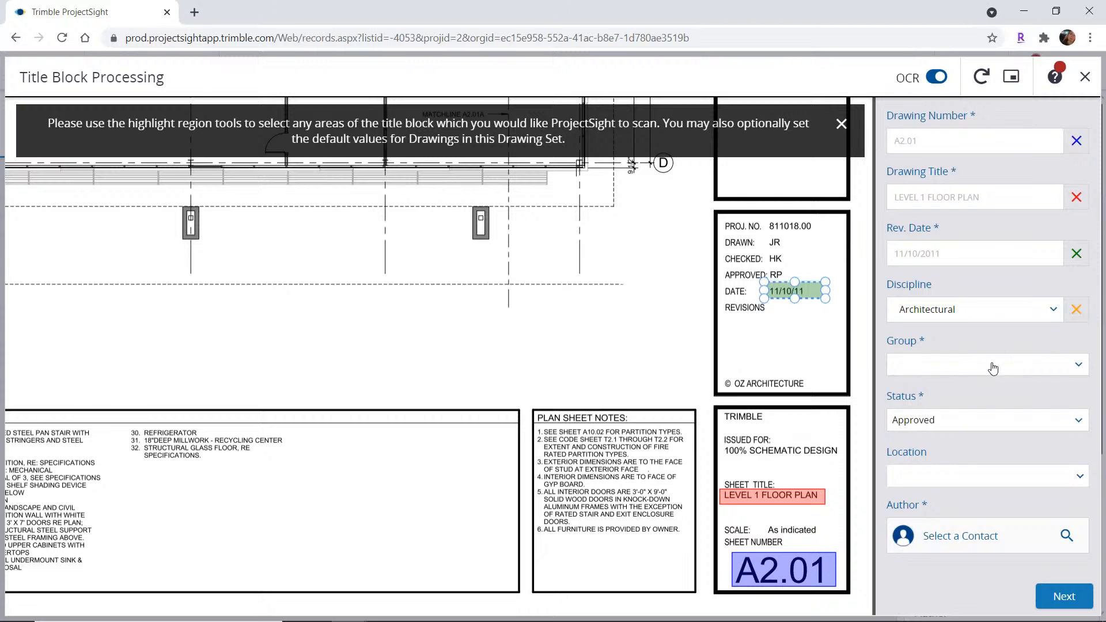
{"action": "left_click", "coordinate": [991, 369]}
{"action": "left_click", "coordinate": [931, 403]}
{"action": "left_click", "coordinate": [1063, 597]}
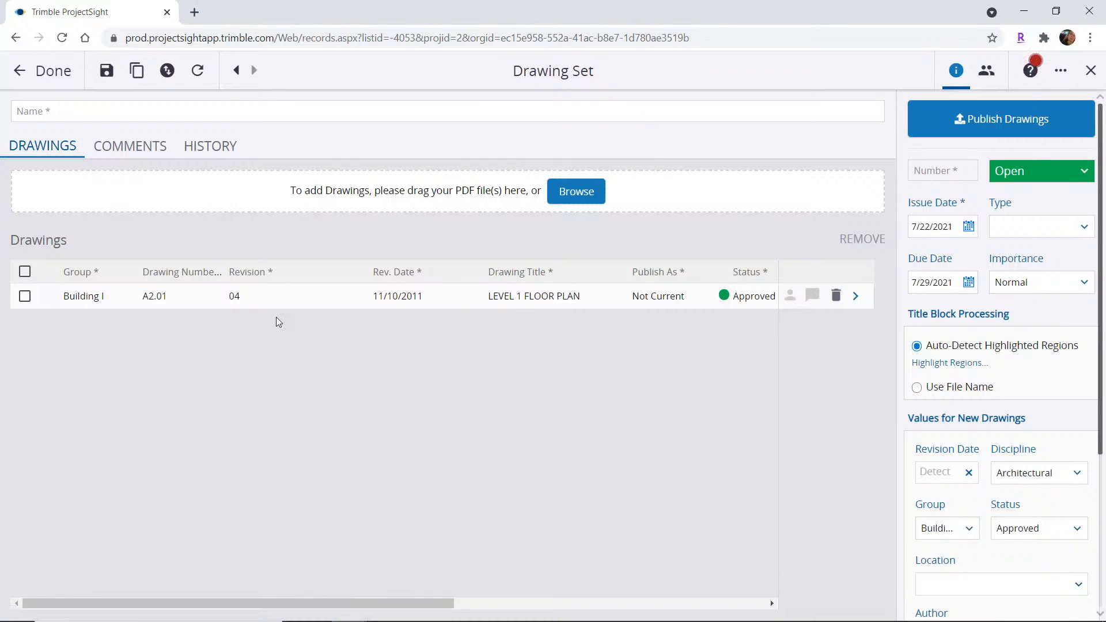
Add the remaining PDFs from the Drawings V1 folder, 11-10-15 A2.02 through 11-10-15 A10.01, to the drawing set.
{"action": "left_click", "coordinate": [573, 191]}
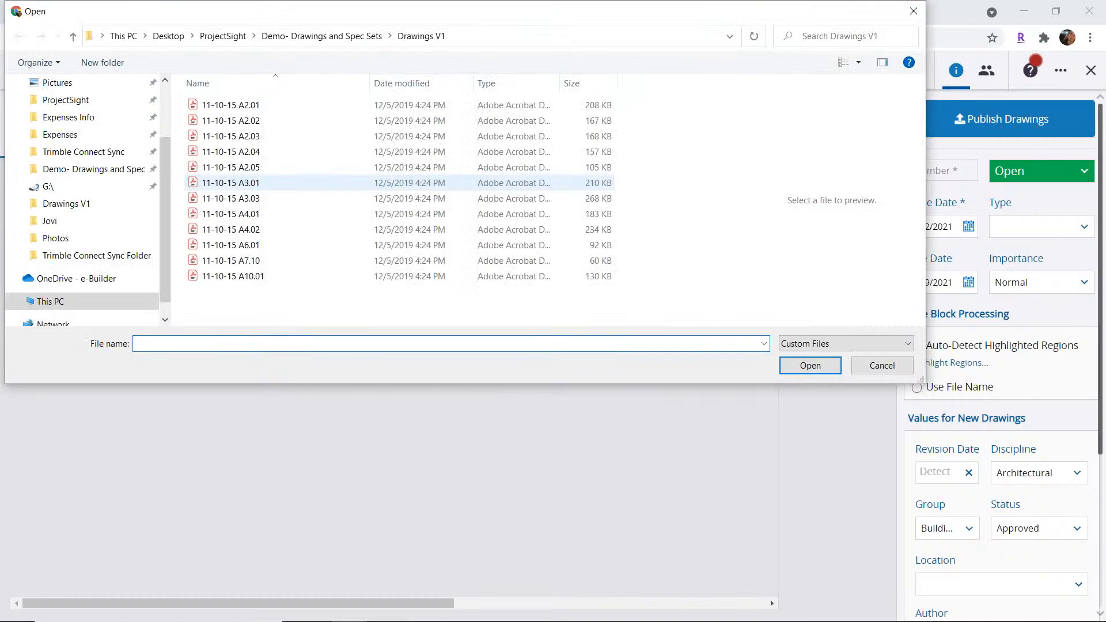
{"action": "left_click_drag", "start_coordinate": [280, 301], "coordinate": [229, 125]}
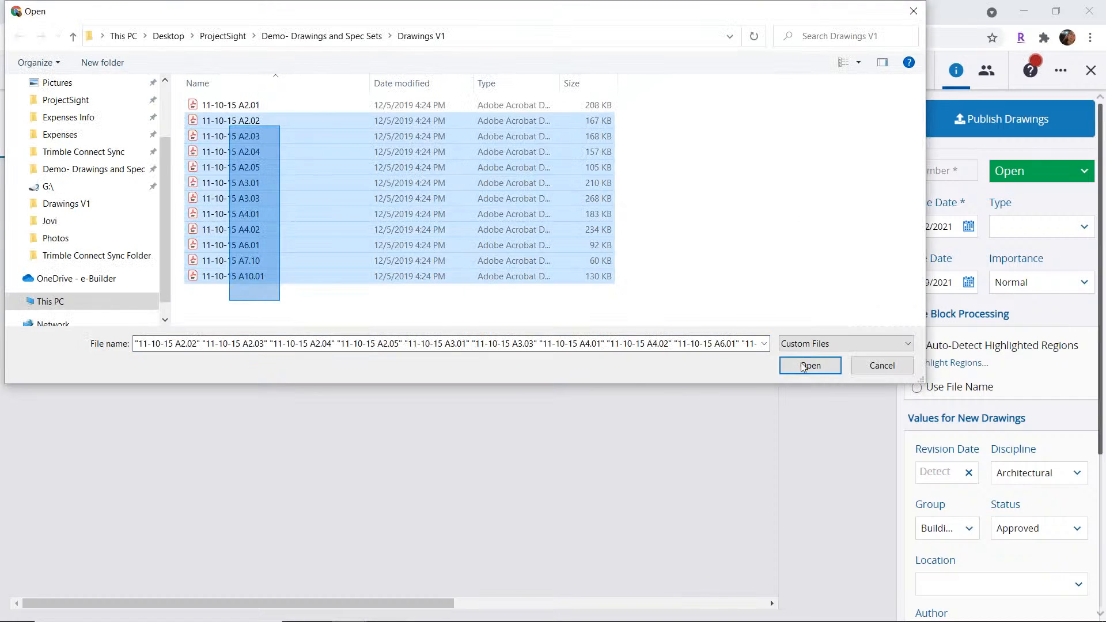
{"action": "left_click", "coordinate": [811, 366]}
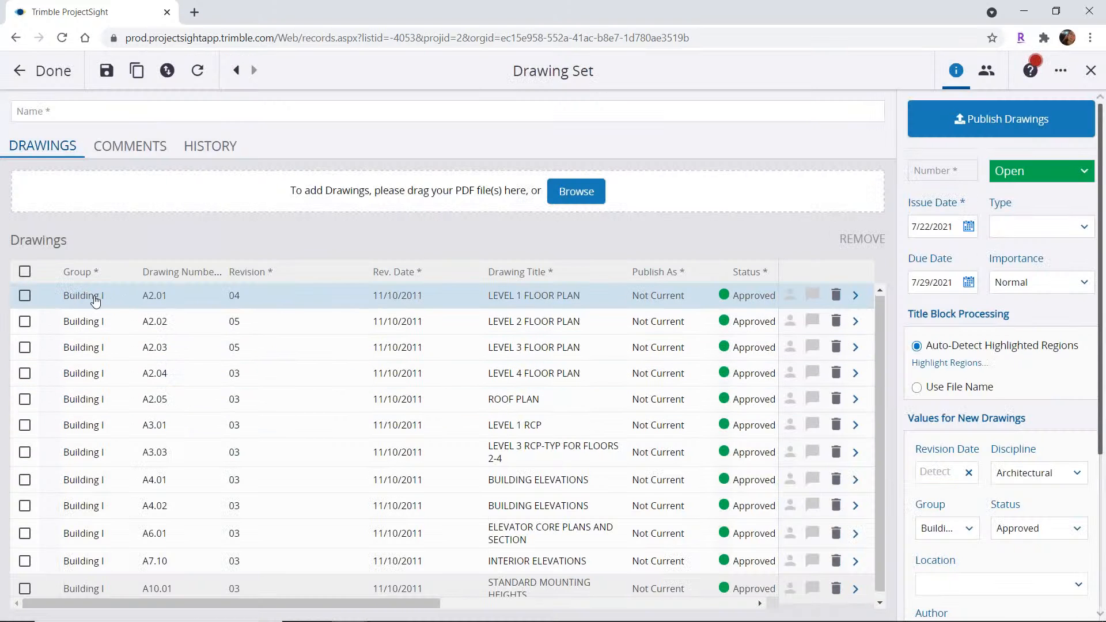
Change the title of drawing A2.01 to LEVEL 1 FLOOR PLAN ABC.
{"action": "left_click", "coordinate": [164, 299]}
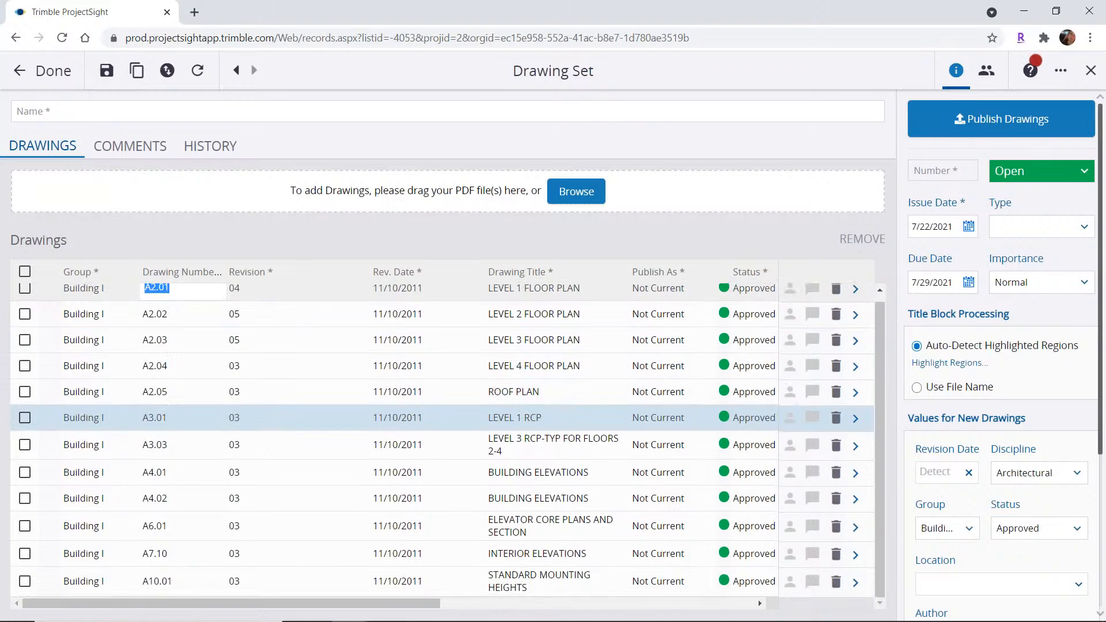
{"action": "left_click", "coordinate": [259, 298]}
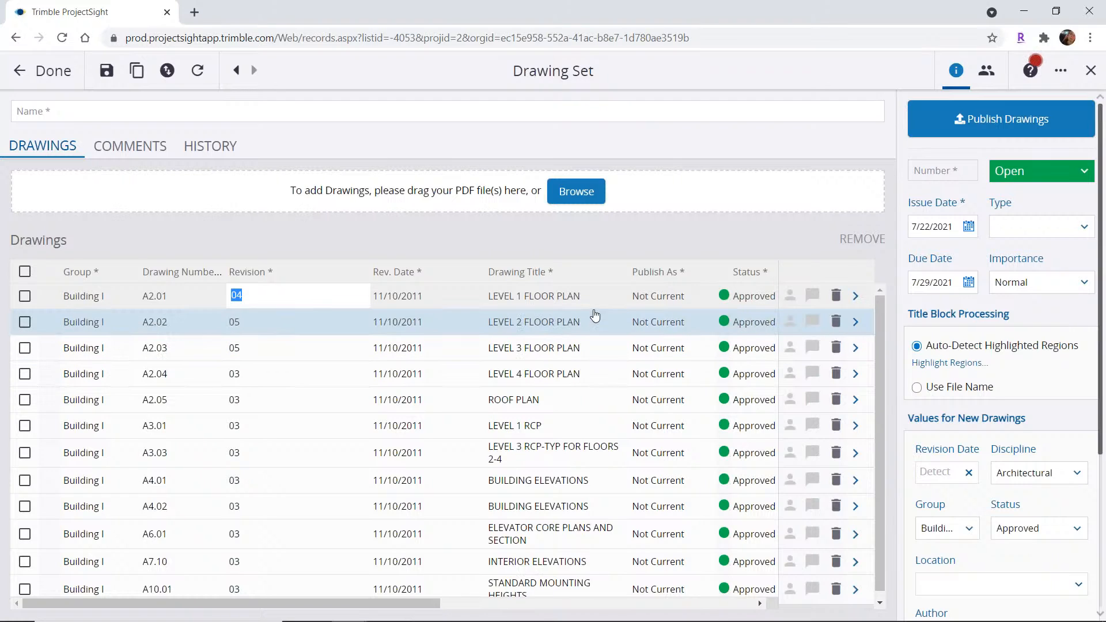
{"action": "left_click", "coordinate": [595, 292]}
{"action": "left_click", "coordinate": [597, 291]}
{"action": "type", "text": "ABC"}
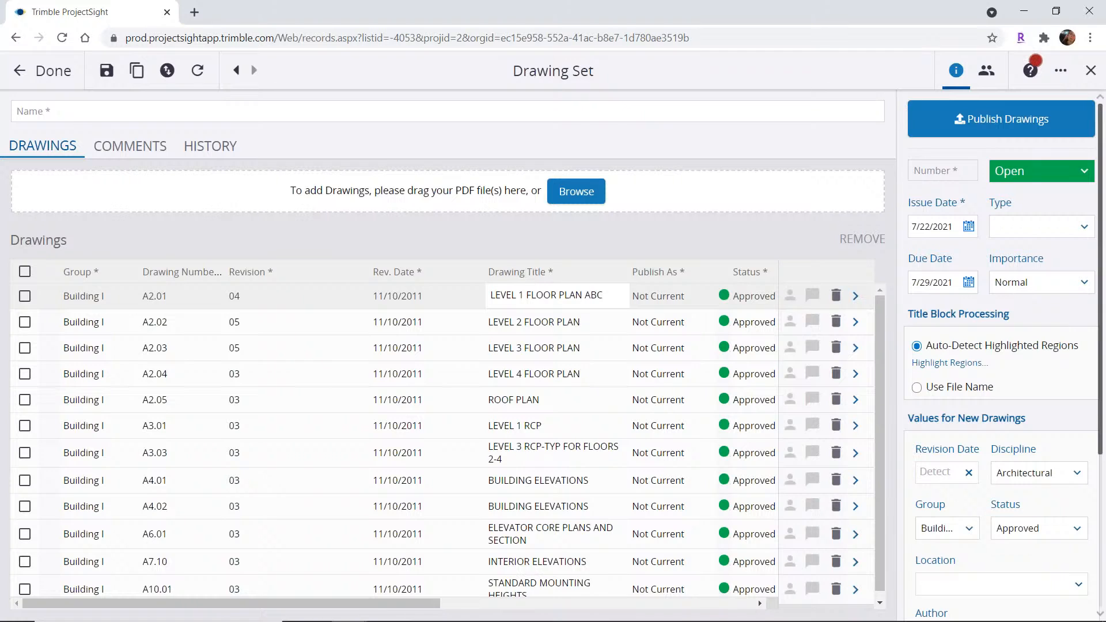
Set the tag of drawing A2.01 to Building.
{"action": "left_click_drag", "start_coordinate": [409, 604], "coordinate": [641, 617]}
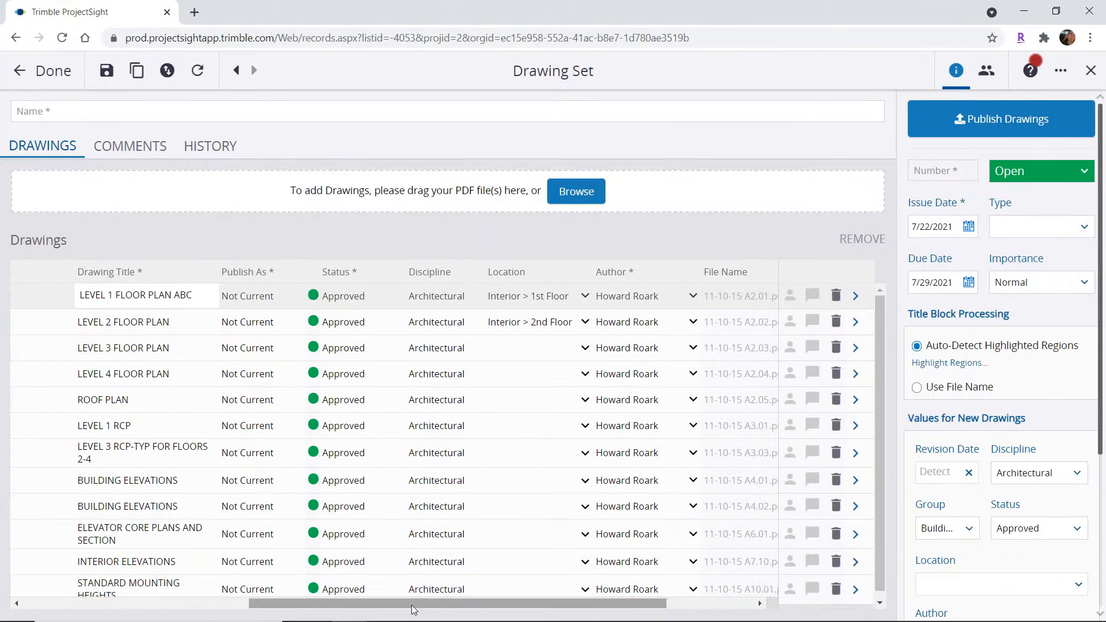
{"action": "left_click_drag", "start_coordinate": [414, 609], "coordinate": [501, 609]}
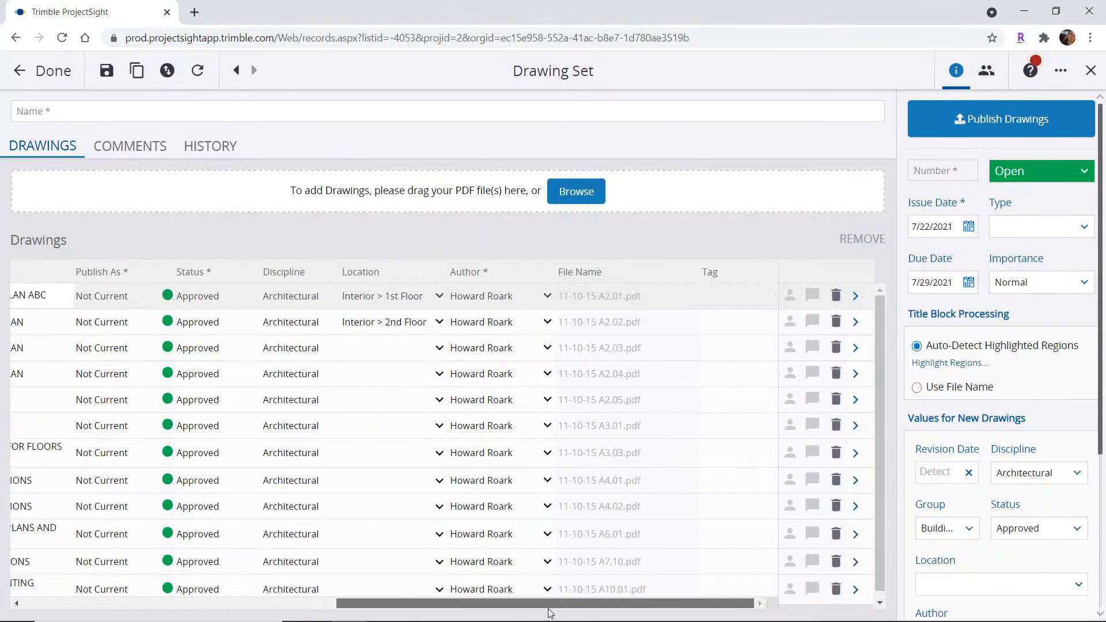
{"action": "left_click", "coordinate": [713, 322]}
{"action": "left_click", "coordinate": [740, 298]}
{"action": "left_click", "coordinate": [742, 299]}
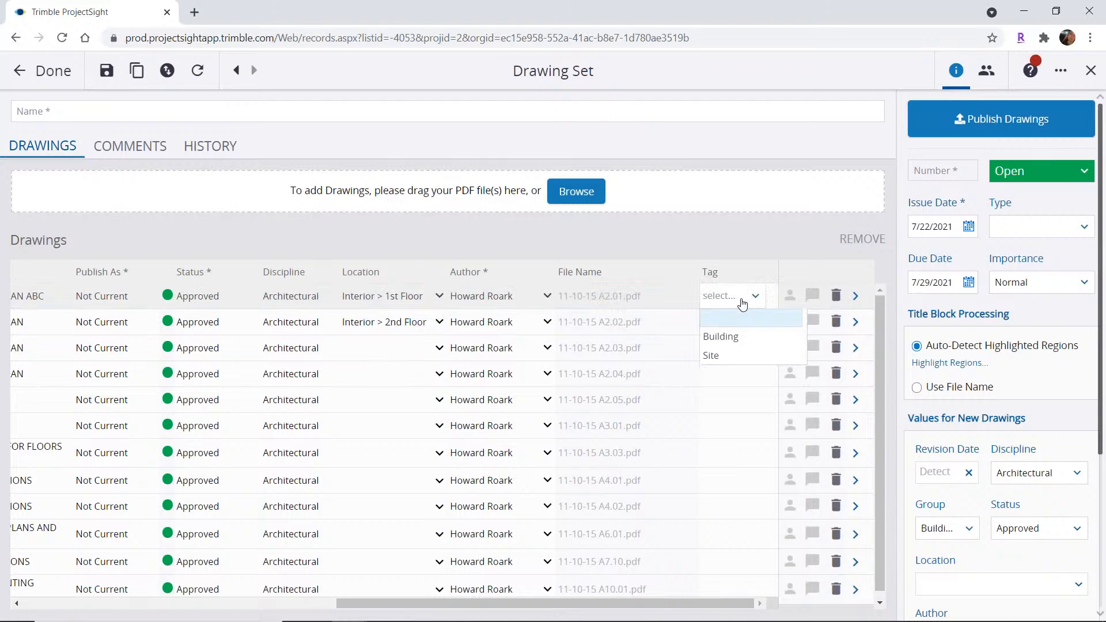
{"action": "left_click", "coordinate": [725, 337]}
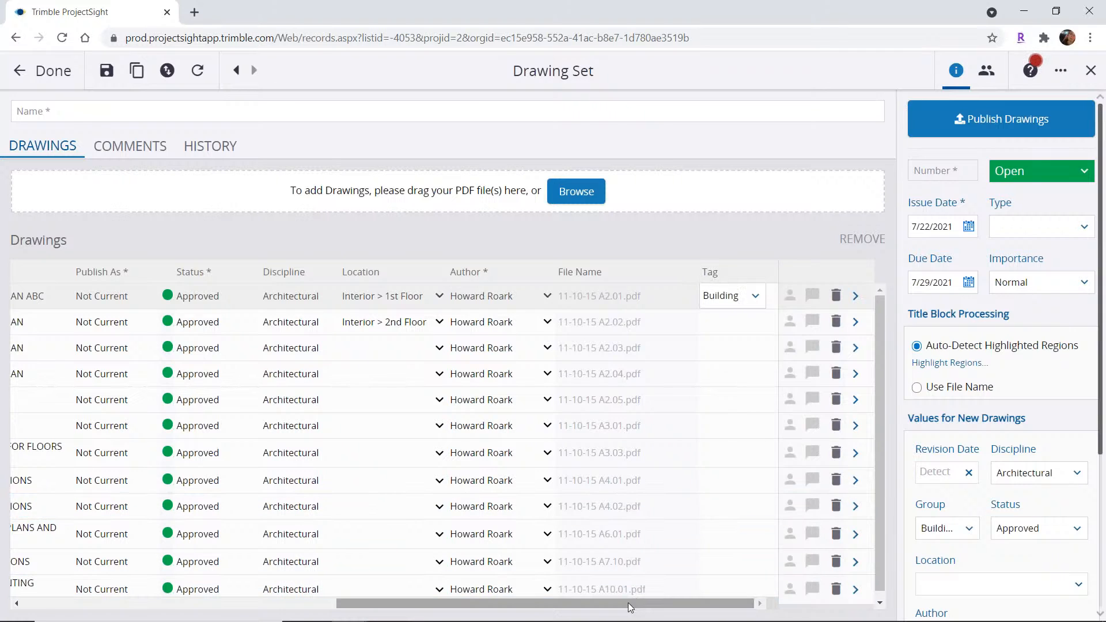
Review the drawing set's columns, default values and assignees, and check its comments section.
{"action": "left_click_drag", "start_coordinate": [628, 602], "coordinate": [361, 599]}
{"action": "scroll", "coordinate": [1002, 358], "scroll_direction": "down", "scroll_amount": 3}
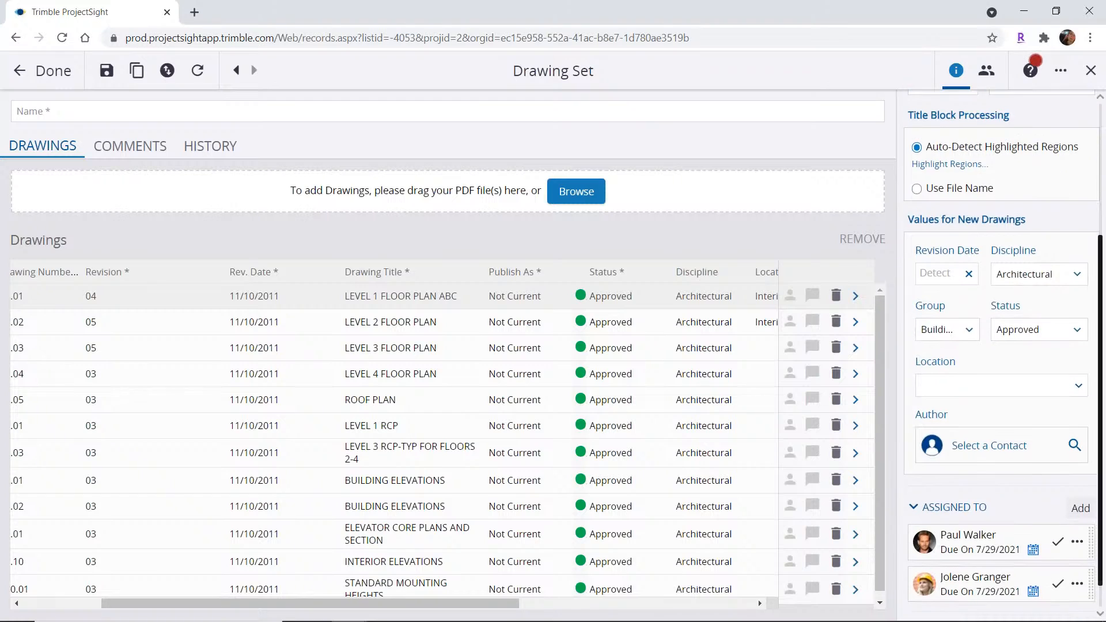
{"action": "left_click_drag", "start_coordinate": [1100, 438], "coordinate": [1100, 459]}
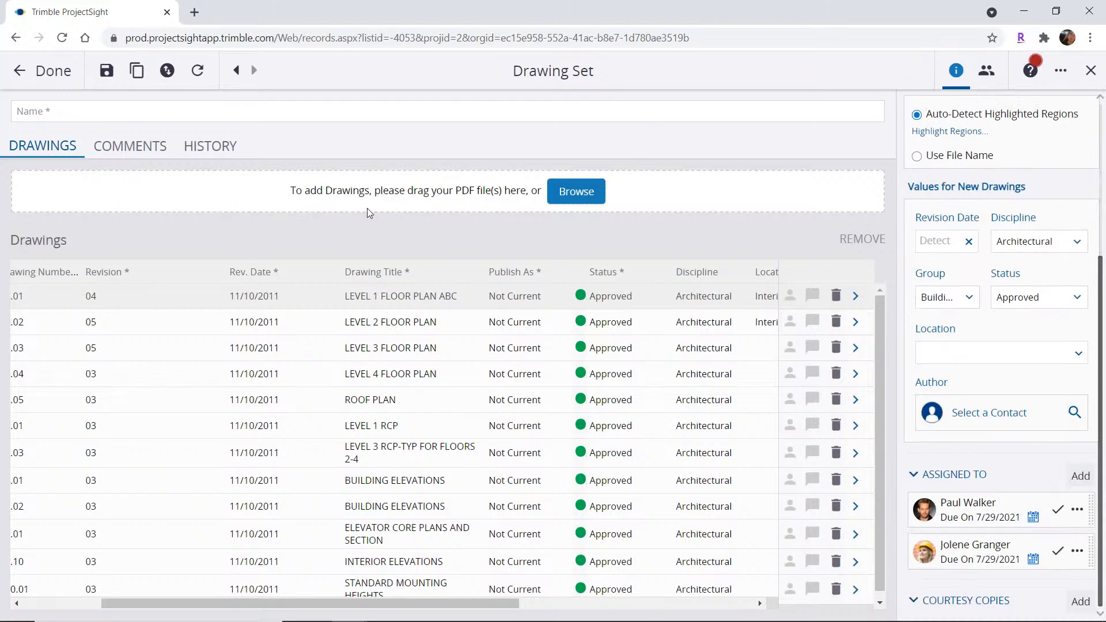
{"action": "left_click", "coordinate": [149, 151]}
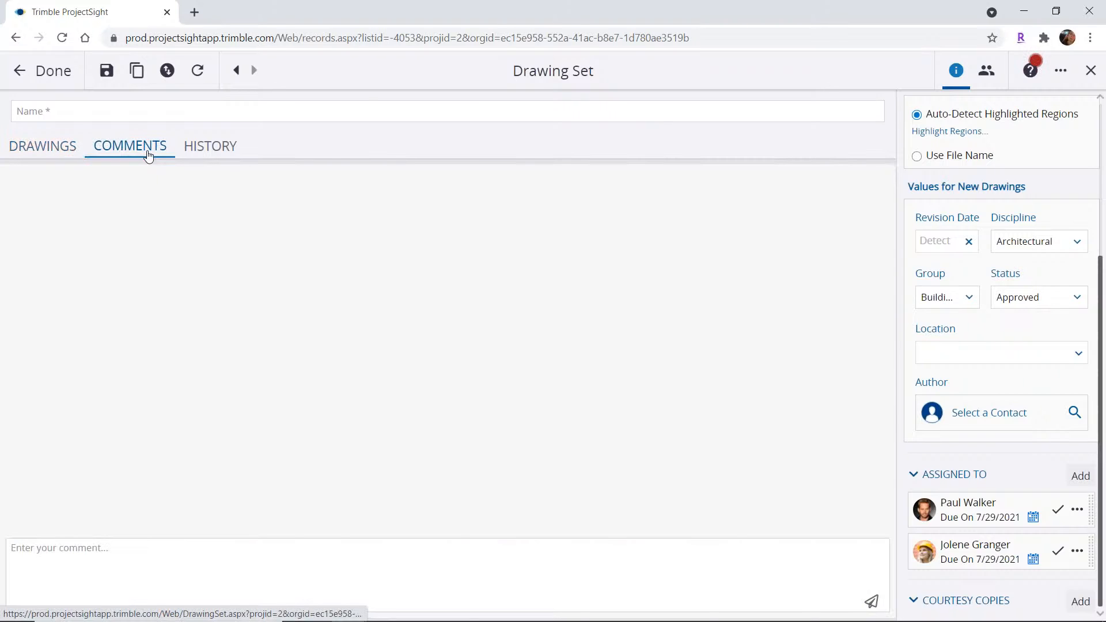
{"action": "left_click", "coordinate": [42, 151]}
{"action": "scroll", "coordinate": [977, 274], "scroll_direction": "up", "scroll_amount": 1}
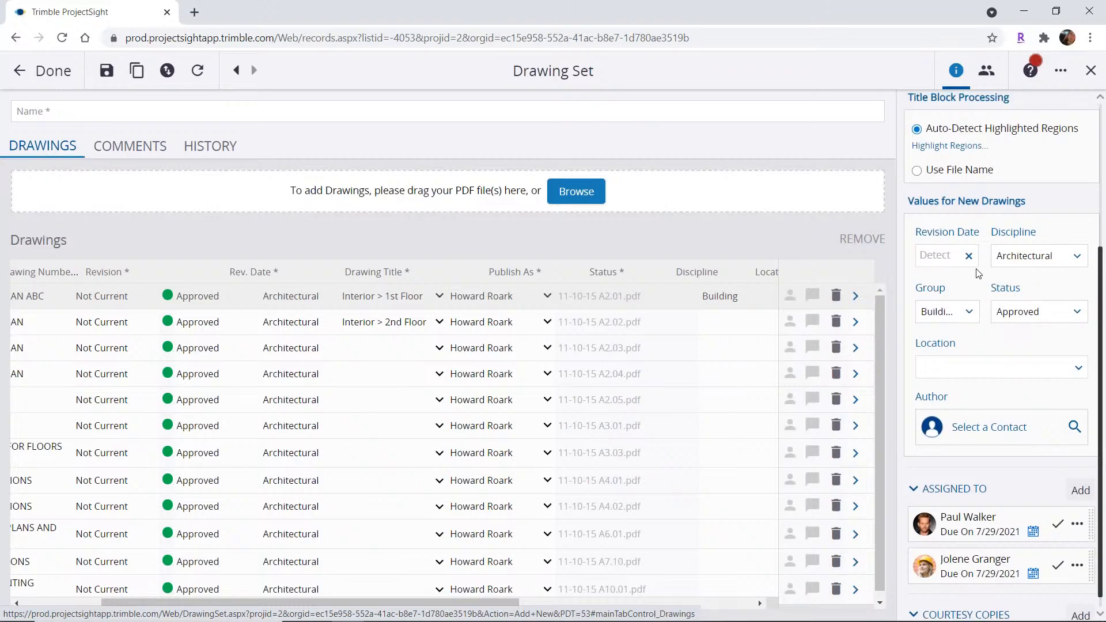
{"action": "scroll", "coordinate": [977, 273], "scroll_direction": "up", "scroll_amount": 4}
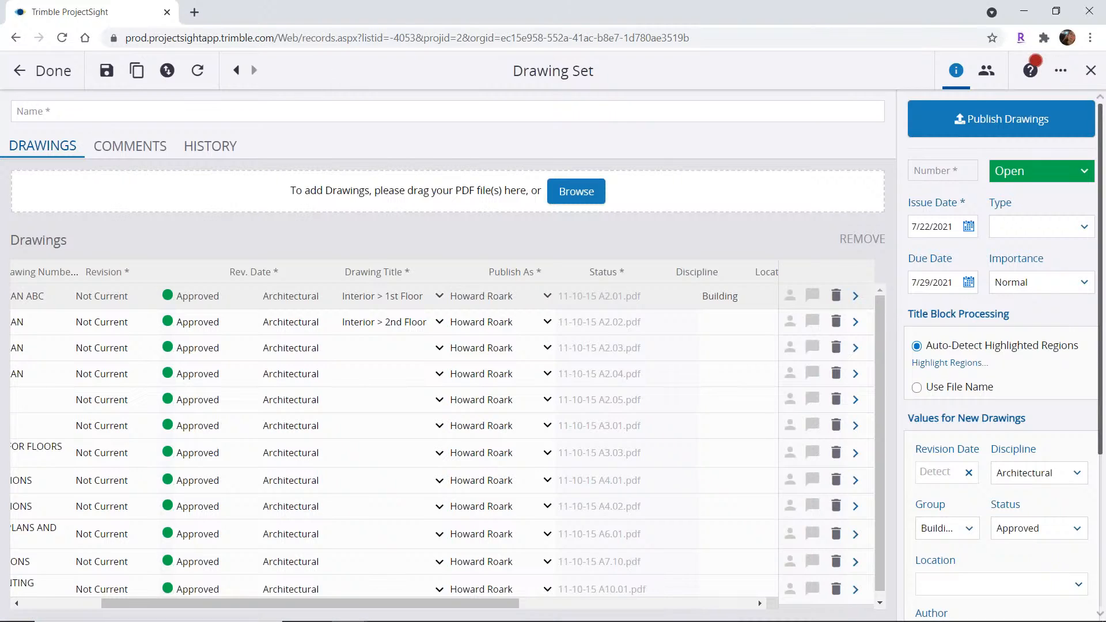
Try to finish the unnamed drawing set, and close it by discarding the unsaved changes.
{"action": "left_click", "coordinate": [39, 83]}
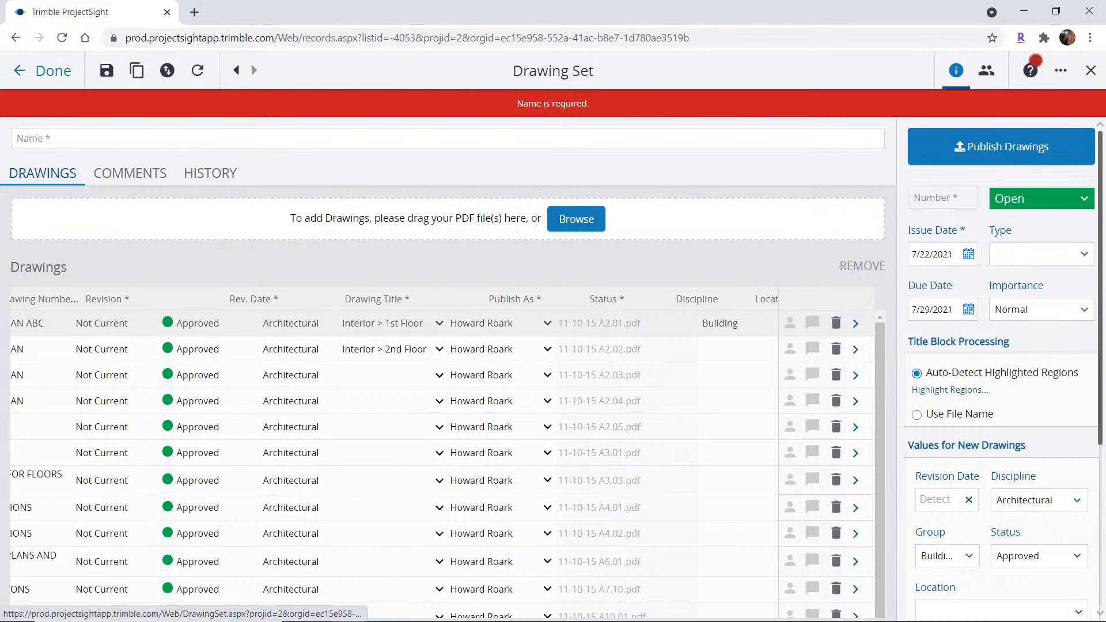
{"action": "left_click", "coordinate": [1090, 70]}
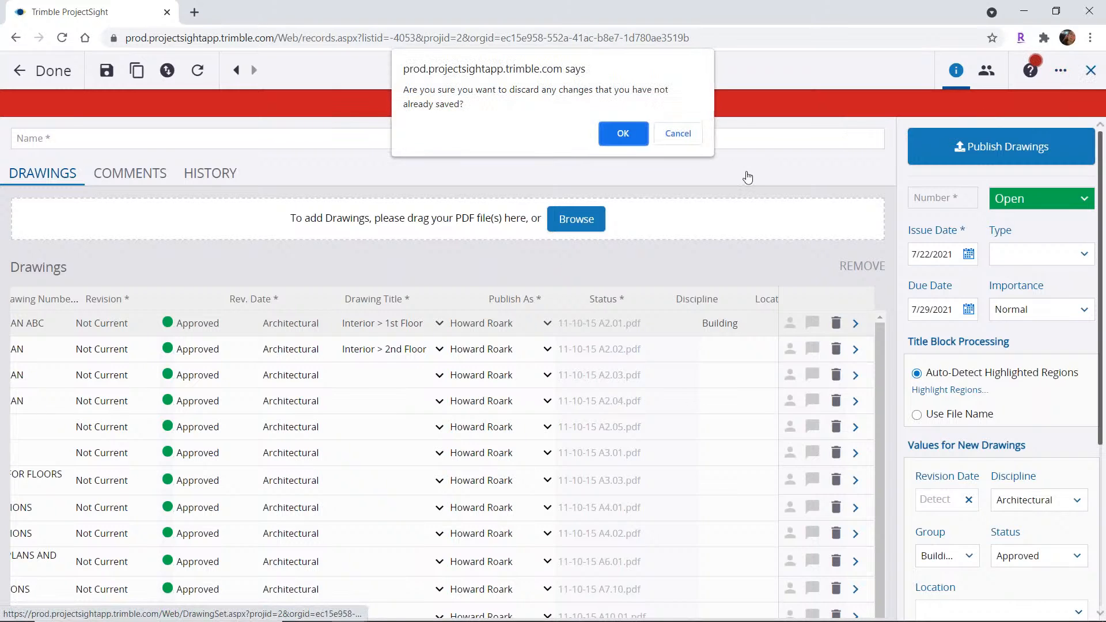
{"action": "left_click", "coordinate": [623, 133]}
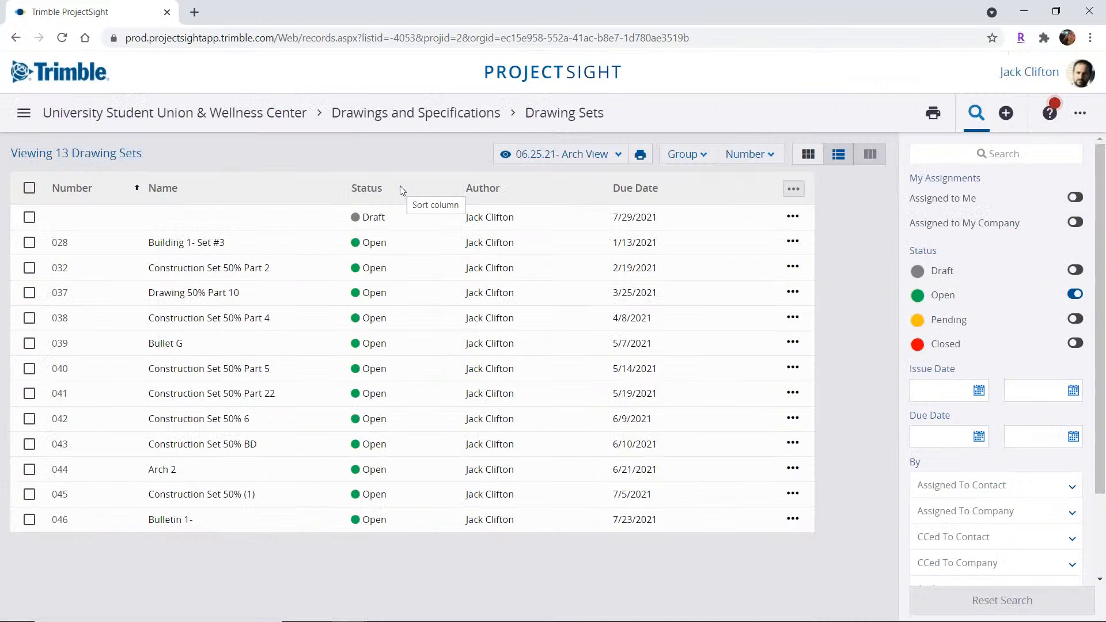
Open the project's Drawings list from Drawings and Specifications and view the available Set filter options.
{"action": "left_click", "coordinate": [437, 114]}
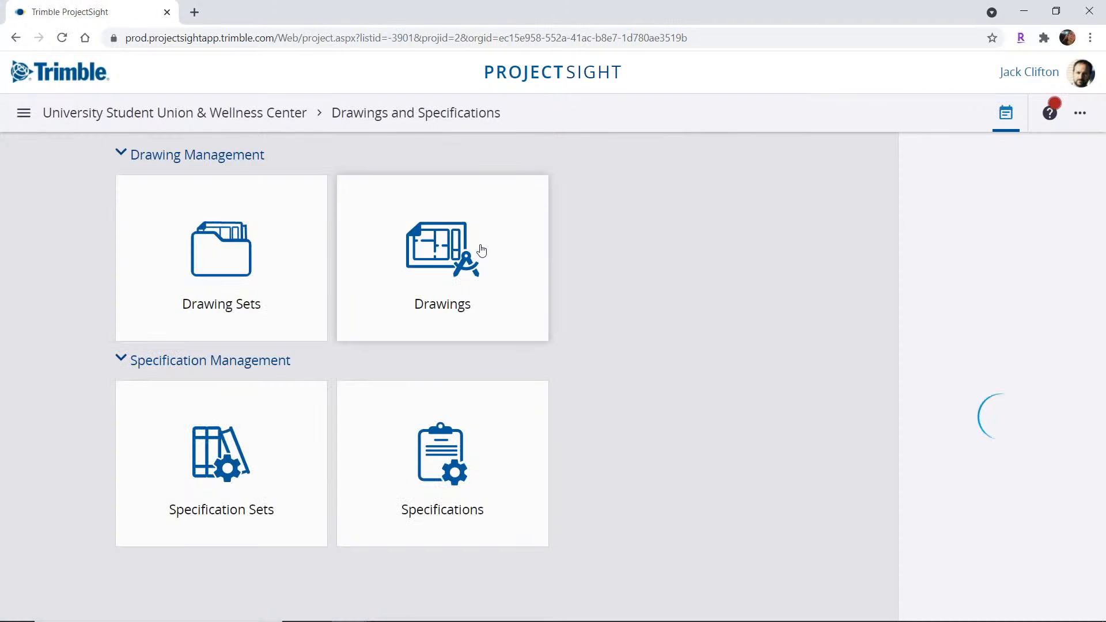
{"action": "left_click", "coordinate": [482, 251]}
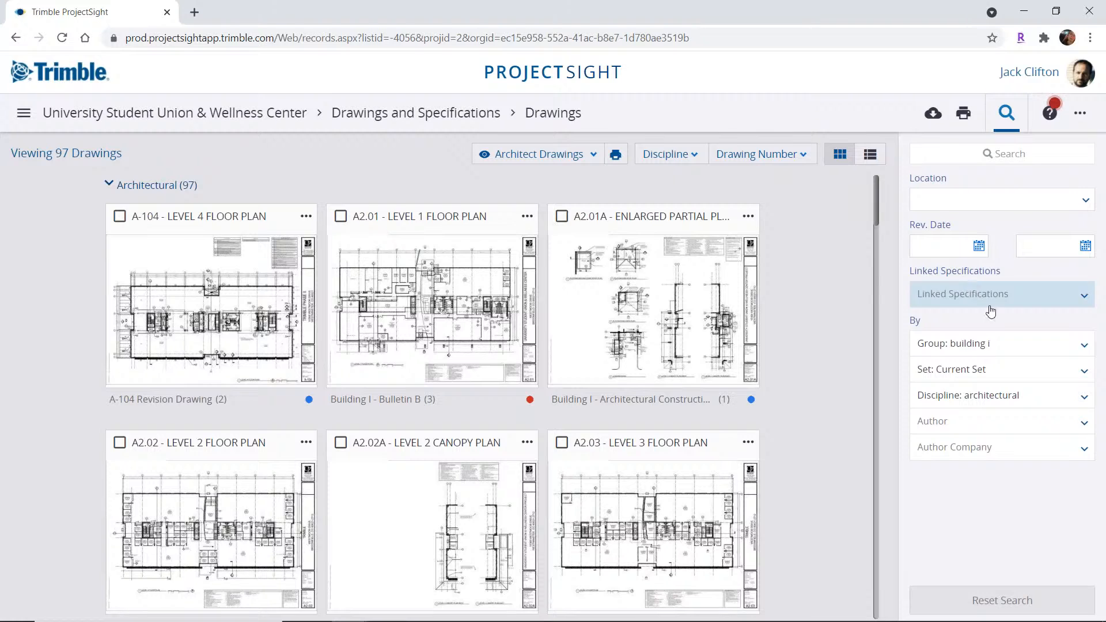
{"action": "left_click", "coordinate": [1080, 375]}
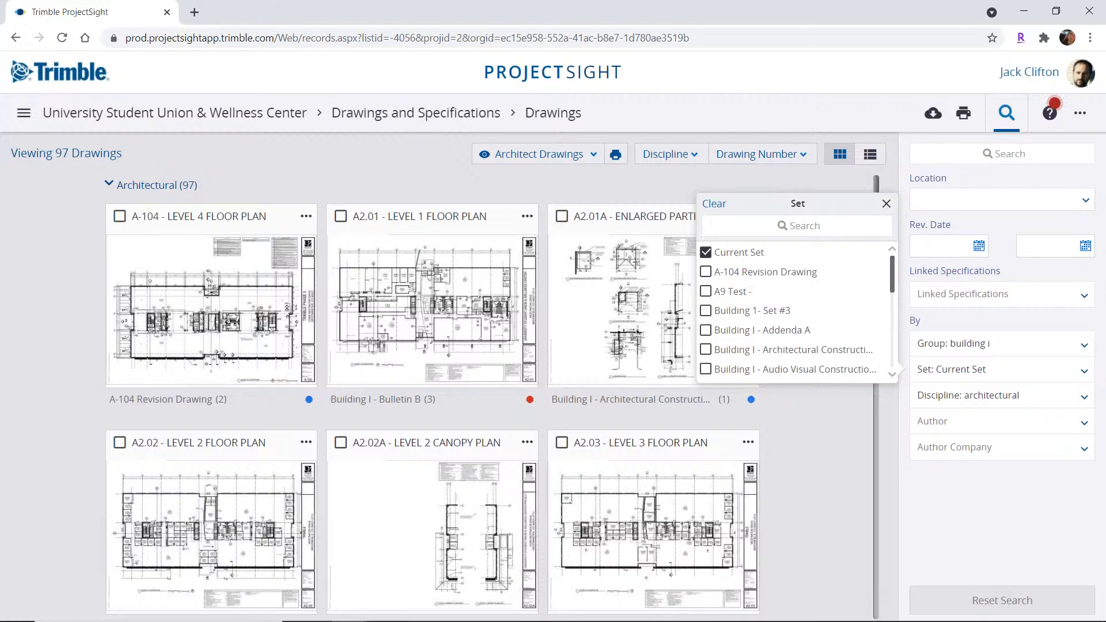
{"action": "left_click", "coordinate": [1040, 400]}
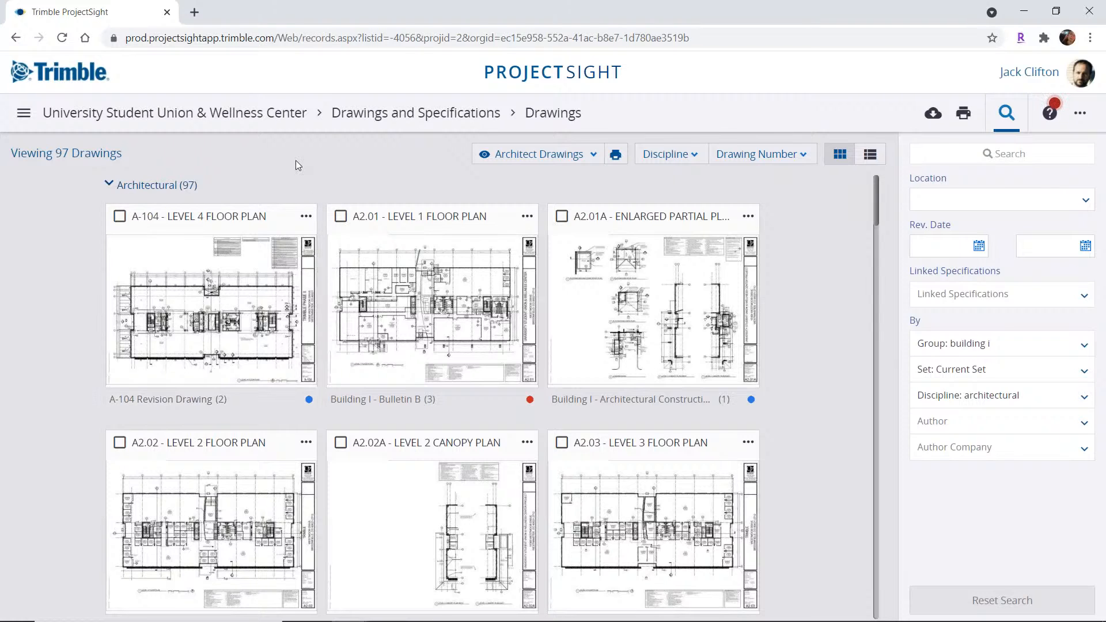
Switch the drawings to list view and review the available grouping and sorting options.
{"action": "left_click", "coordinate": [873, 155]}
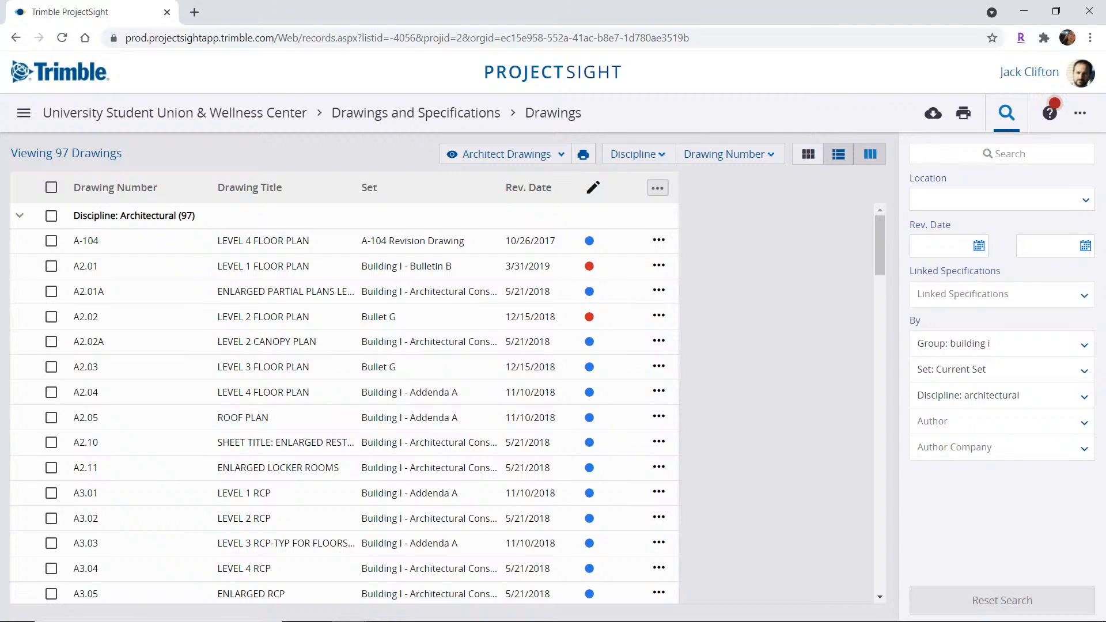
{"action": "left_click", "coordinate": [662, 163]}
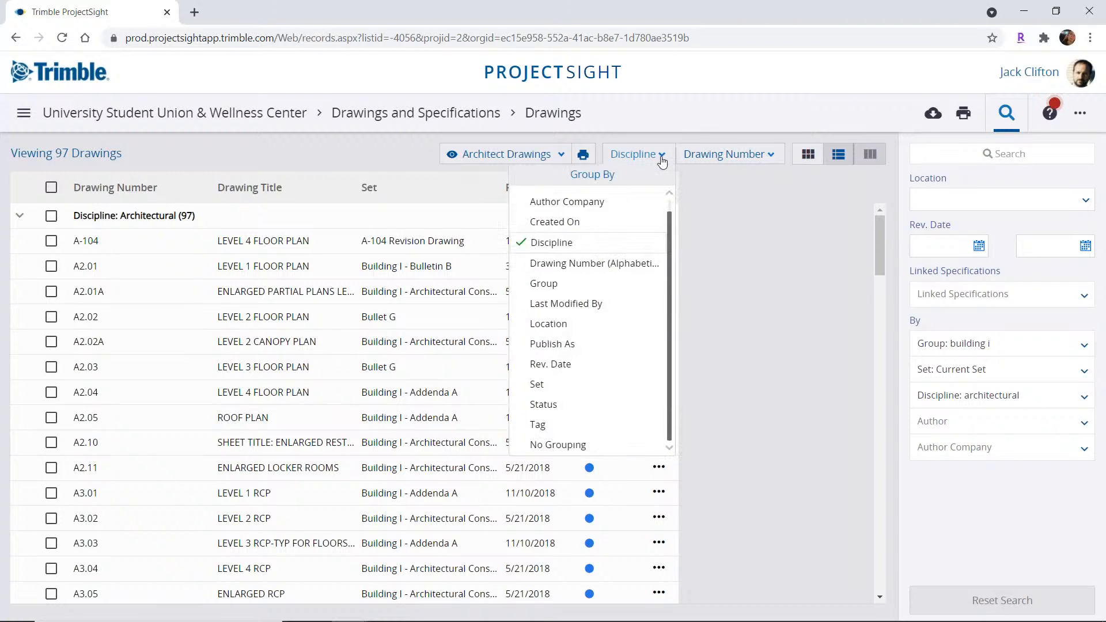
{"action": "left_click", "coordinate": [768, 165]}
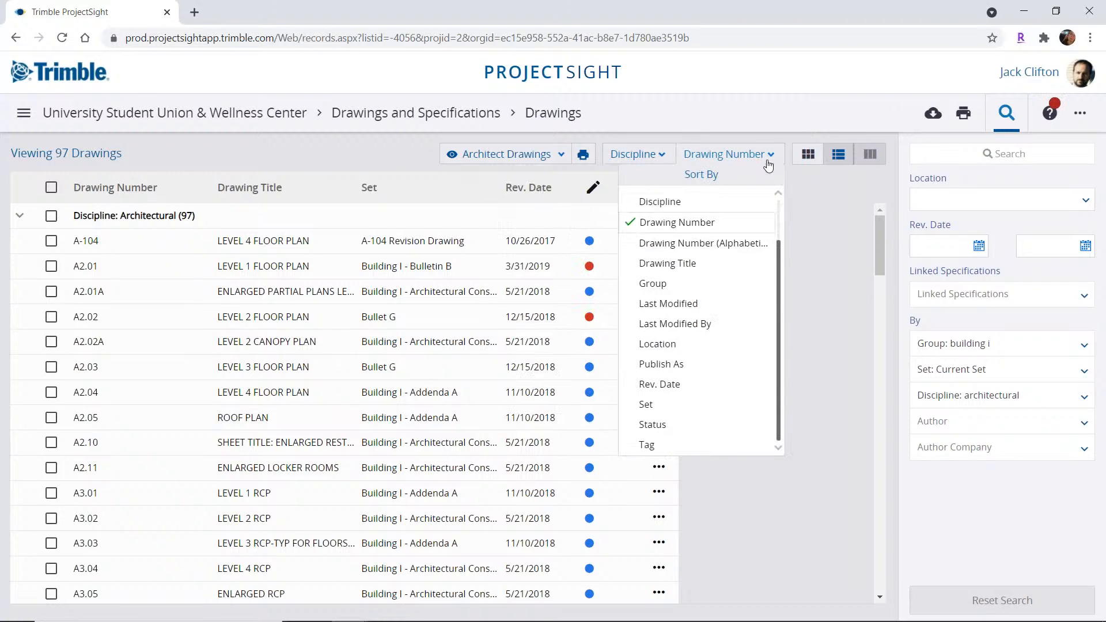
Add the Author Company column to the drawings list and place it directly after Rev. Date.
{"action": "left_click", "coordinate": [869, 154]}
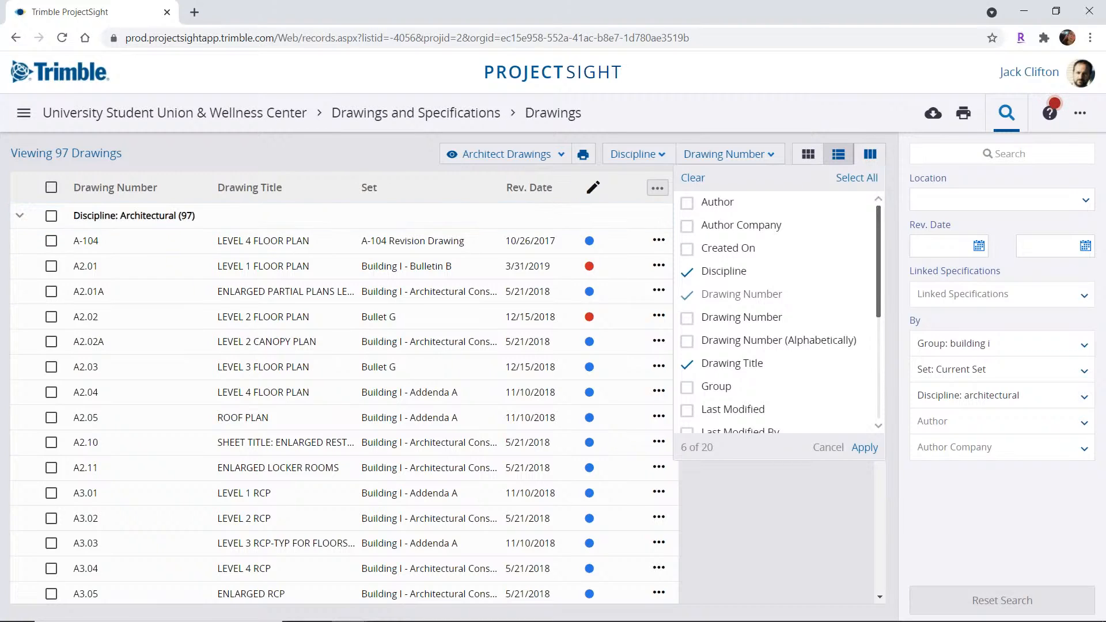
{"action": "left_click", "coordinate": [686, 225]}
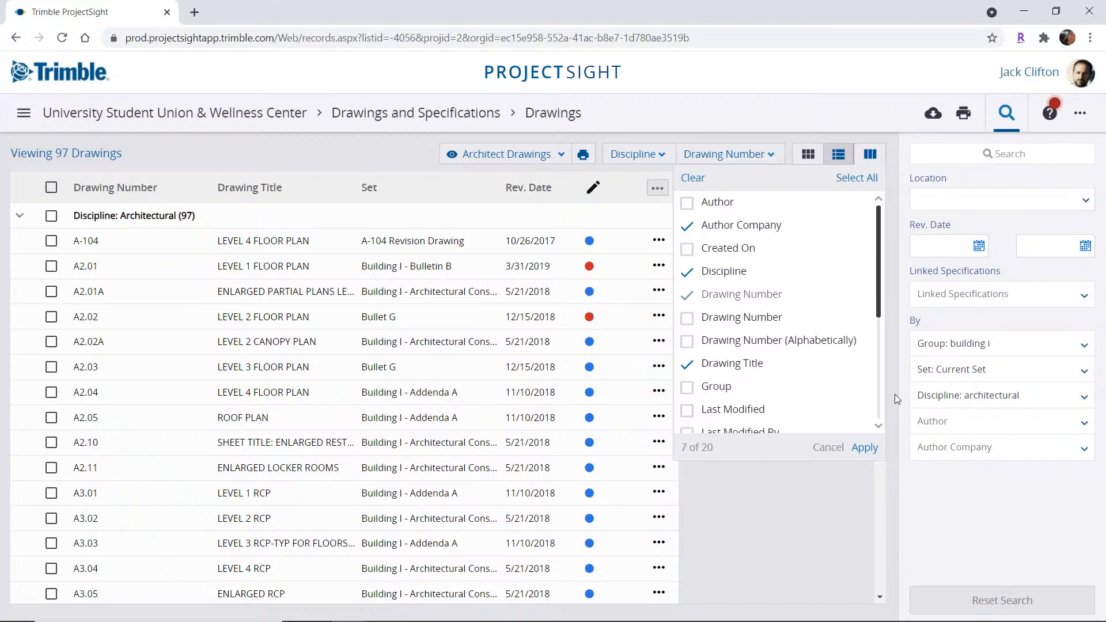
{"action": "left_click", "coordinate": [881, 446]}
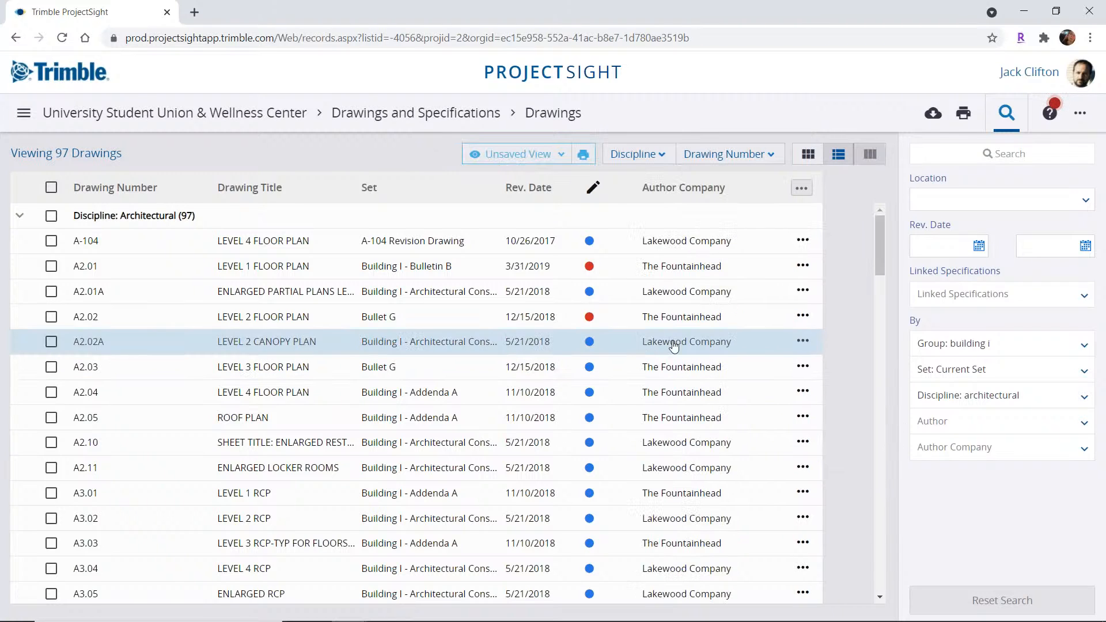
{"action": "left_click_drag", "start_coordinate": [677, 183], "coordinate": [531, 193]}
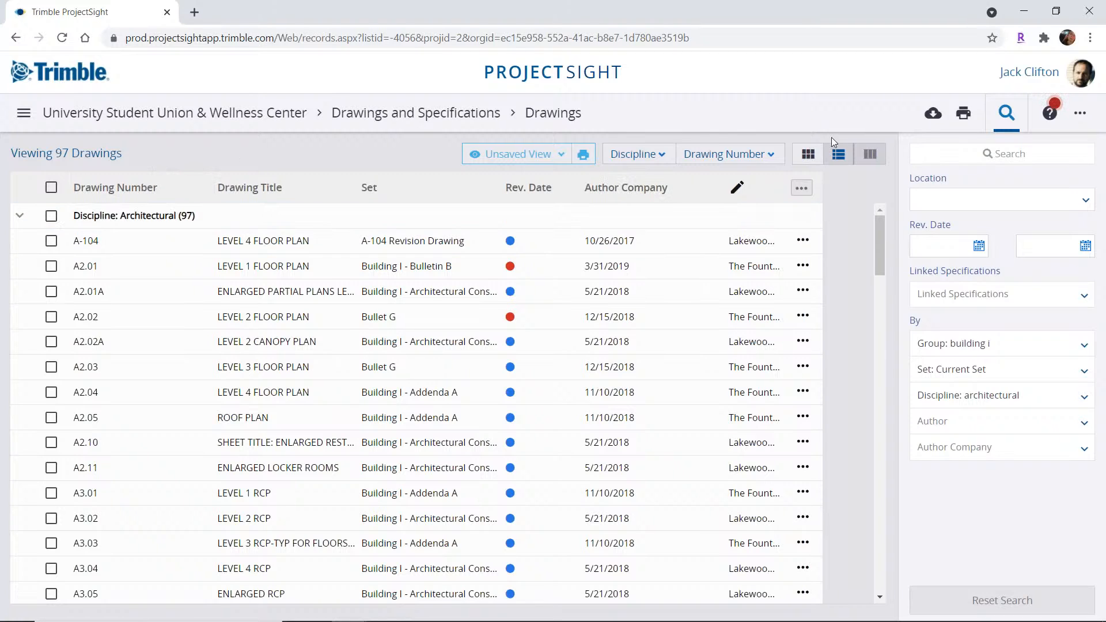
Return to the thumbnail view and open drawing A2.01 - LEVEL 1 FLOOR PLAN, showing the full sheet.
{"action": "left_click", "coordinate": [808, 154]}
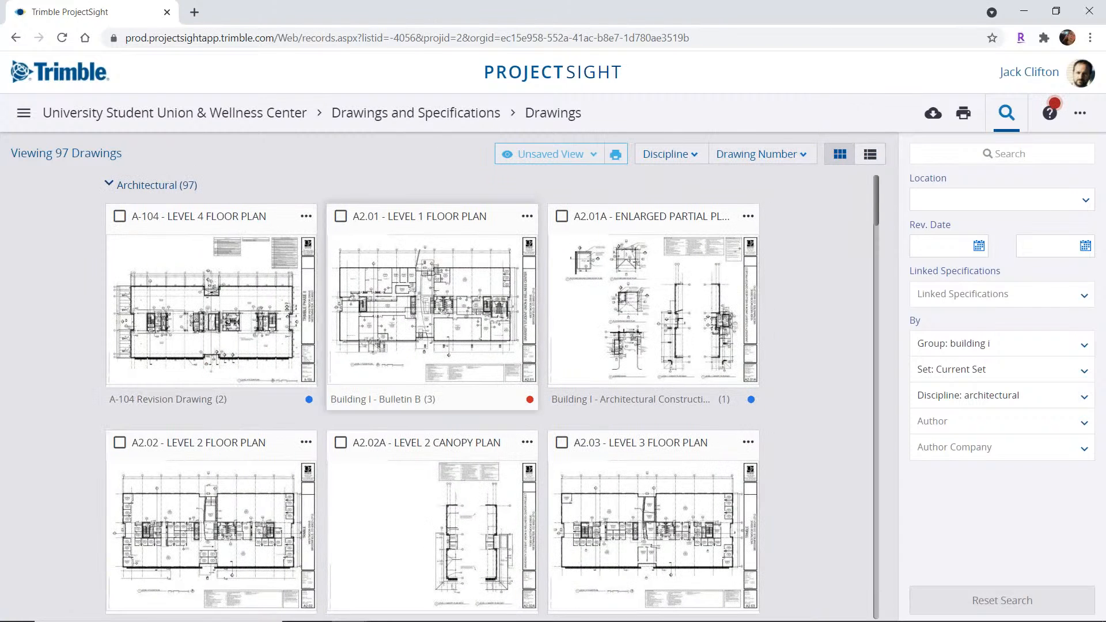
{"action": "left_click", "coordinate": [450, 260]}
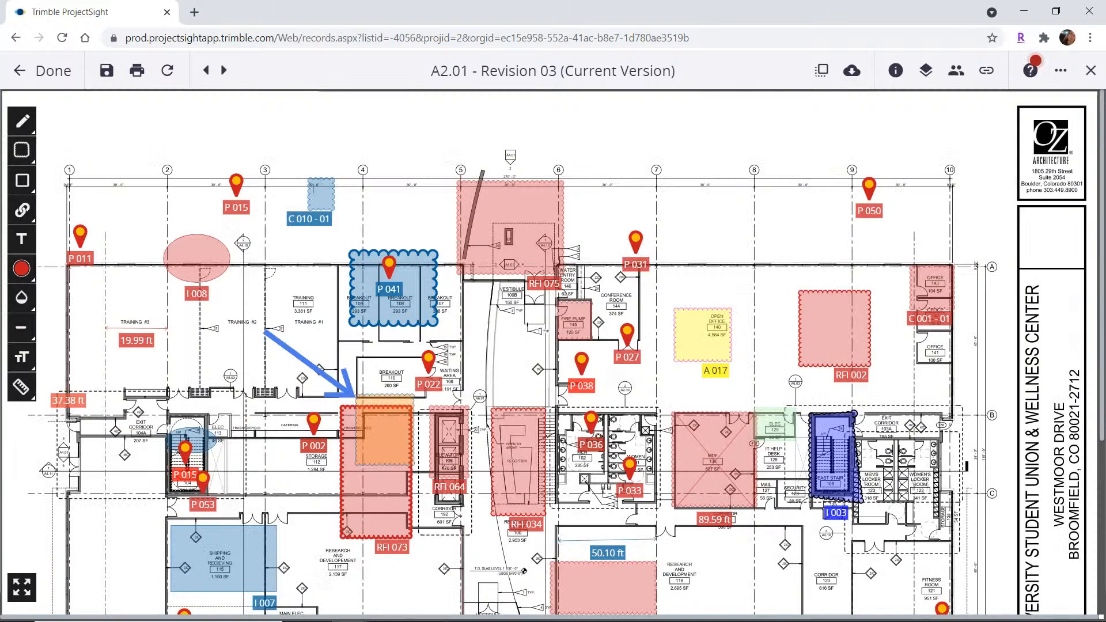
{"action": "scroll", "coordinate": [451, 268], "scroll_direction": "down", "scroll_amount": 2}
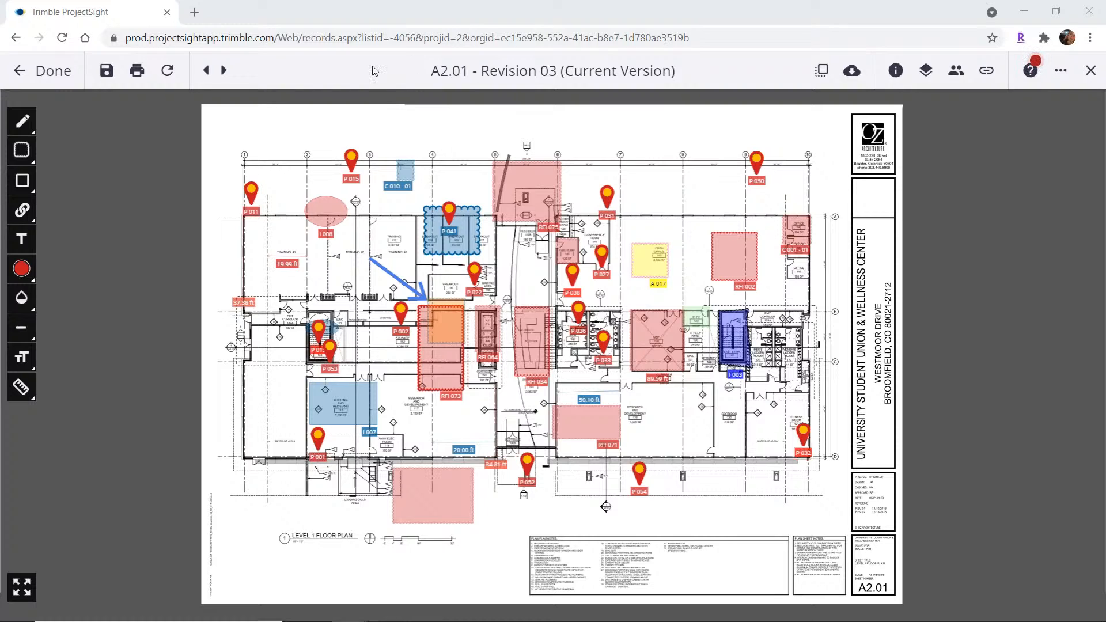
Show the general information of drawing A2.01 and list its available versions.
{"action": "left_click", "coordinate": [688, 76]}
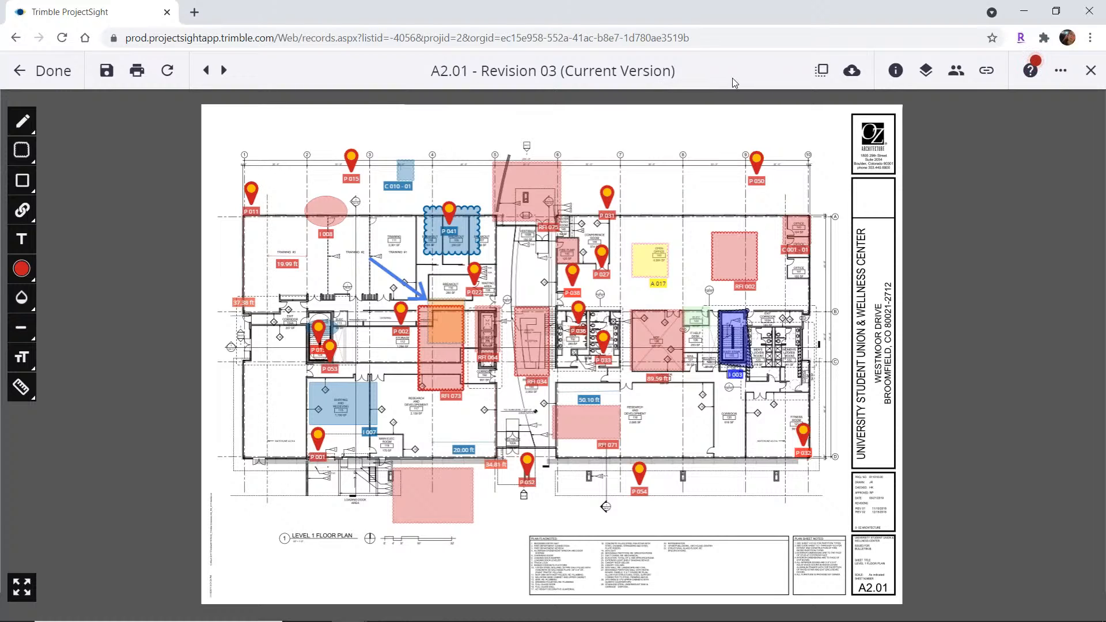
{"action": "left_click", "coordinate": [900, 74]}
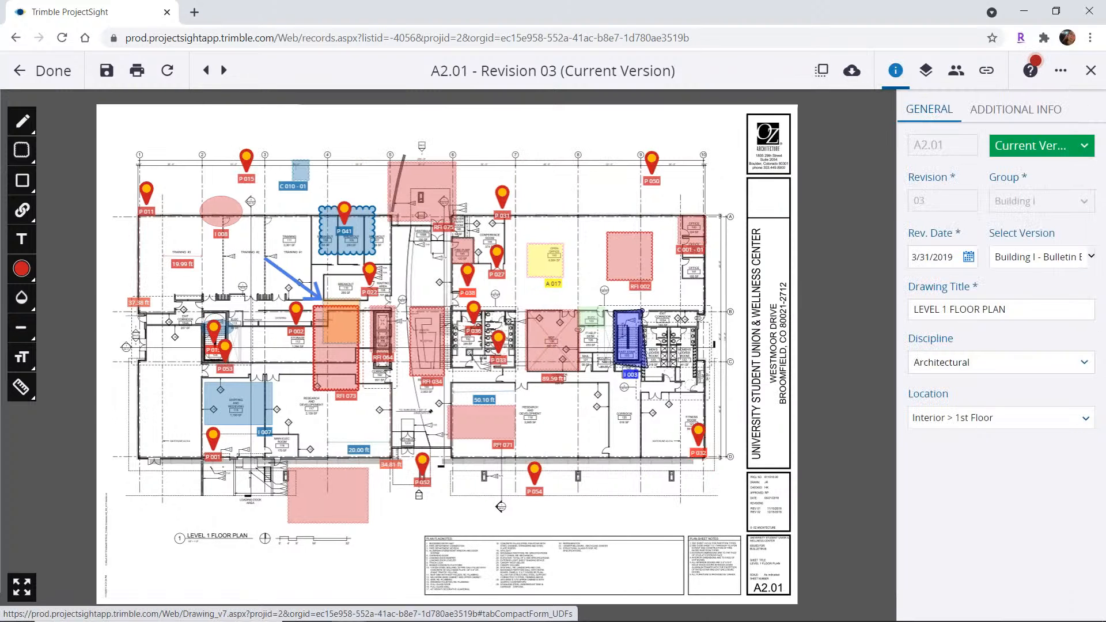
{"action": "left_click", "coordinate": [1040, 257]}
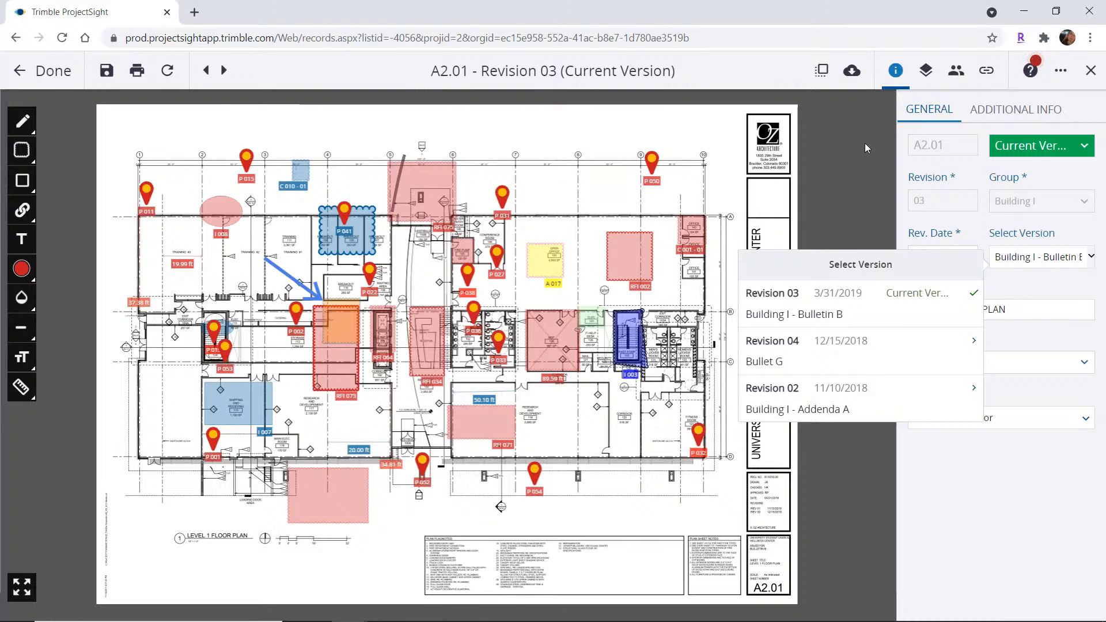
List the other revisions of A2.01 available for comparison and dismiss the version selection.
{"action": "left_click", "coordinate": [822, 71]}
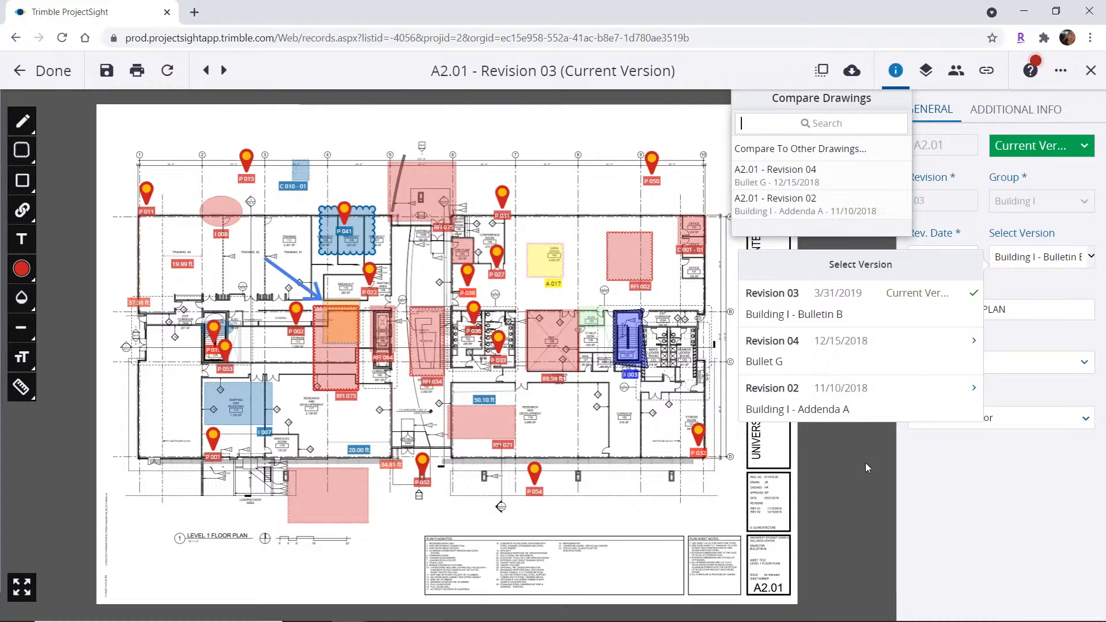
{"action": "left_click", "coordinate": [1009, 253]}
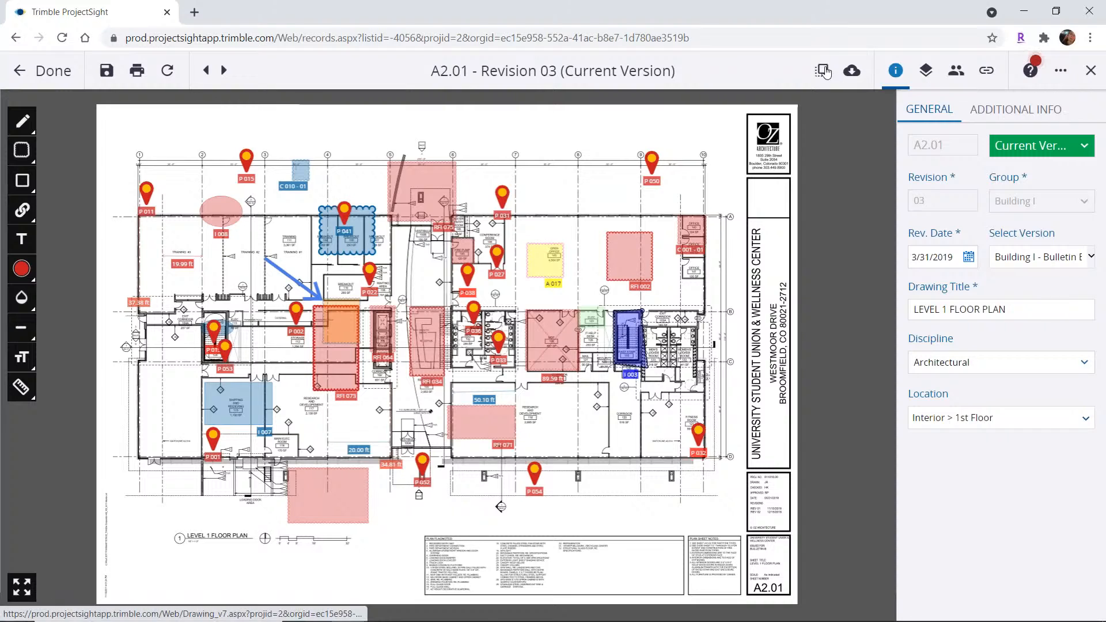
{"action": "left_click", "coordinate": [824, 72]}
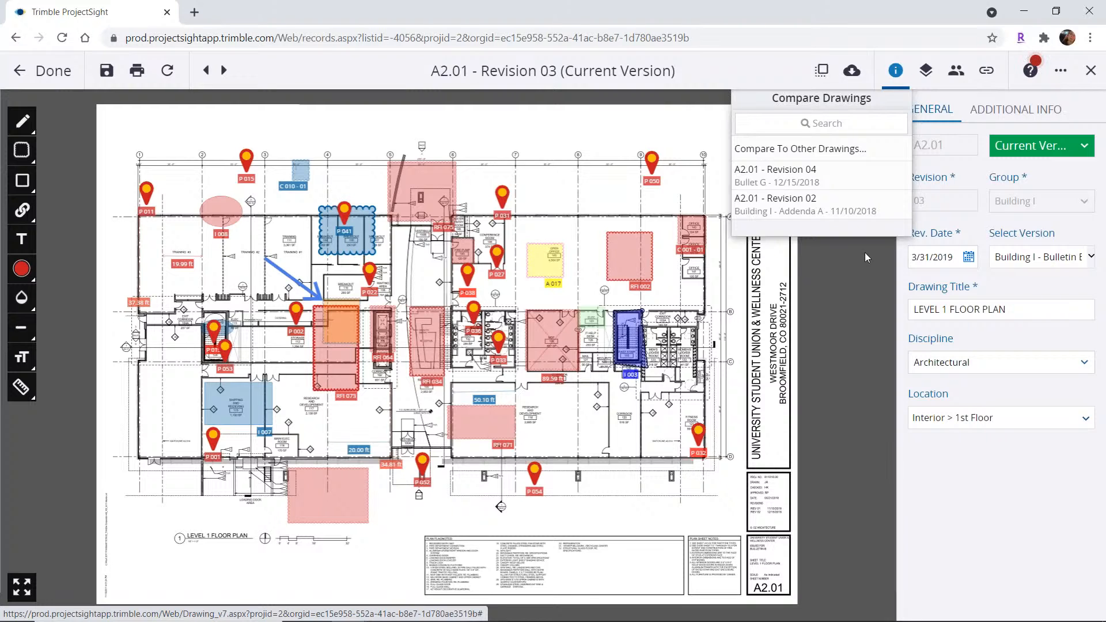
Close the drawing's general information and preview the electrical room photo linked to the green annotation.
{"action": "left_click", "coordinate": [901, 78]}
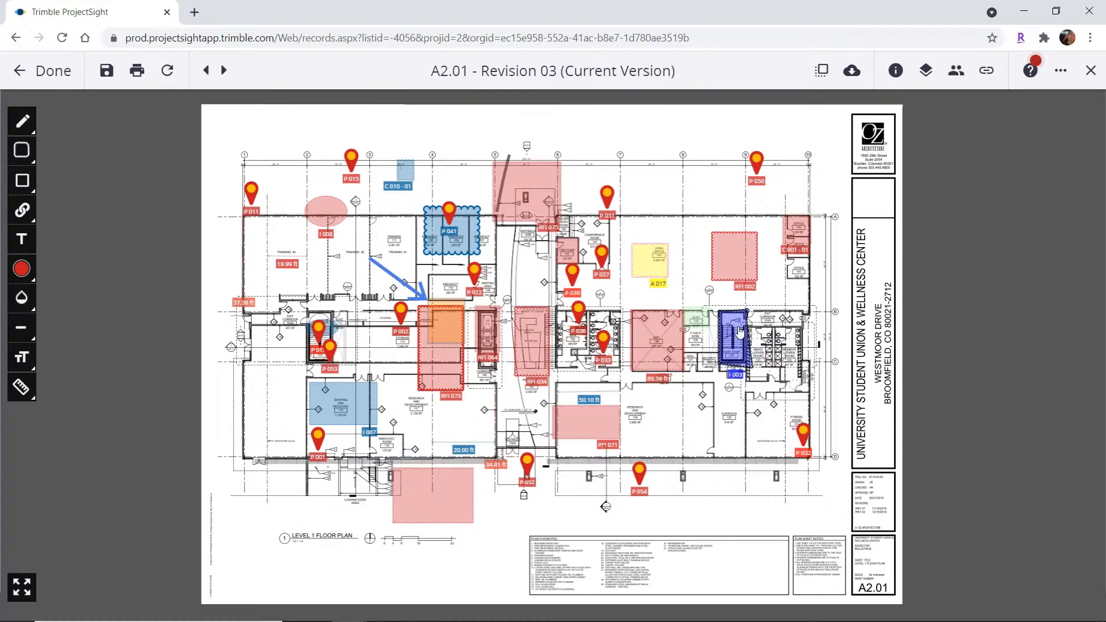
{"action": "left_click", "coordinate": [693, 317]}
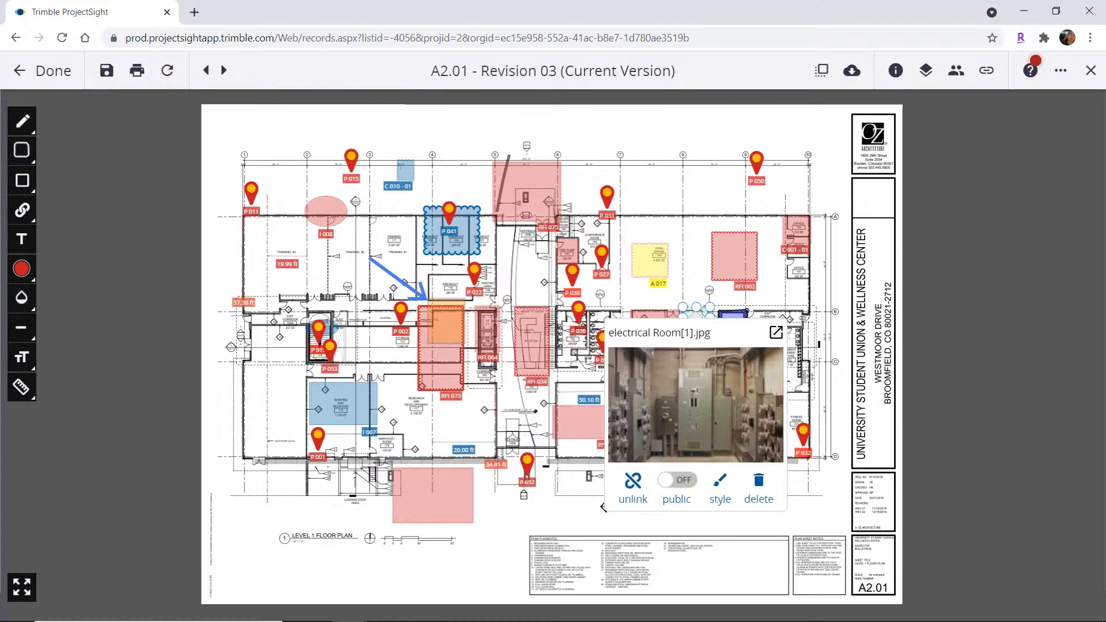
Filter the annotations on A2.01 to show only the RFI record type.
{"action": "left_click", "coordinate": [926, 71]}
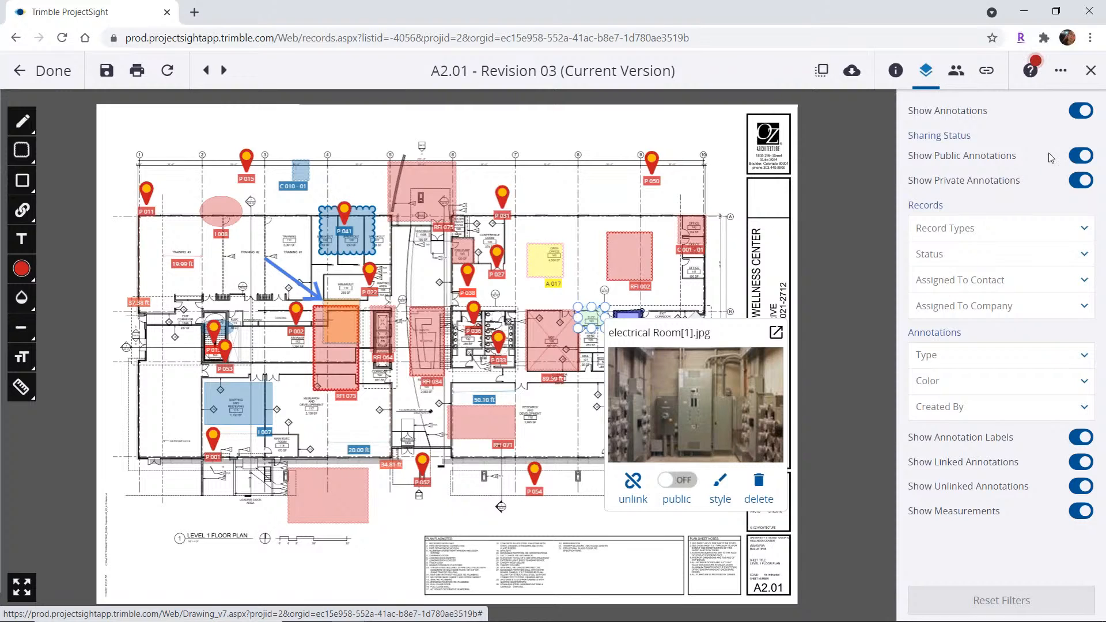
{"action": "left_click", "coordinate": [970, 230]}
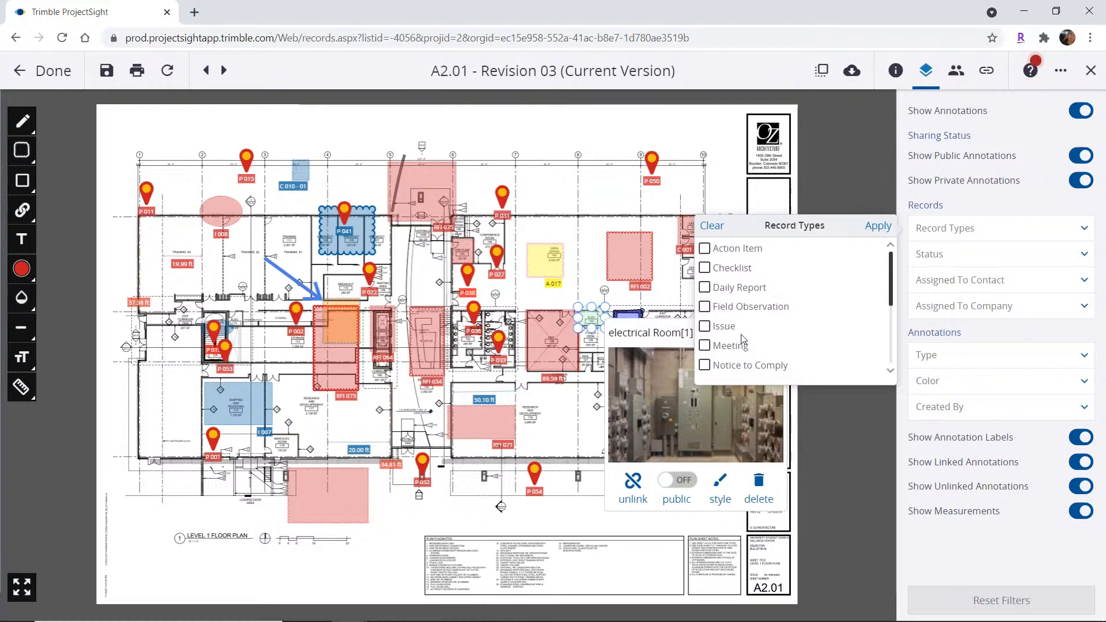
{"action": "scroll", "coordinate": [745, 337], "scroll_direction": "down", "scroll_amount": 5}
{"action": "left_click", "coordinate": [706, 254]}
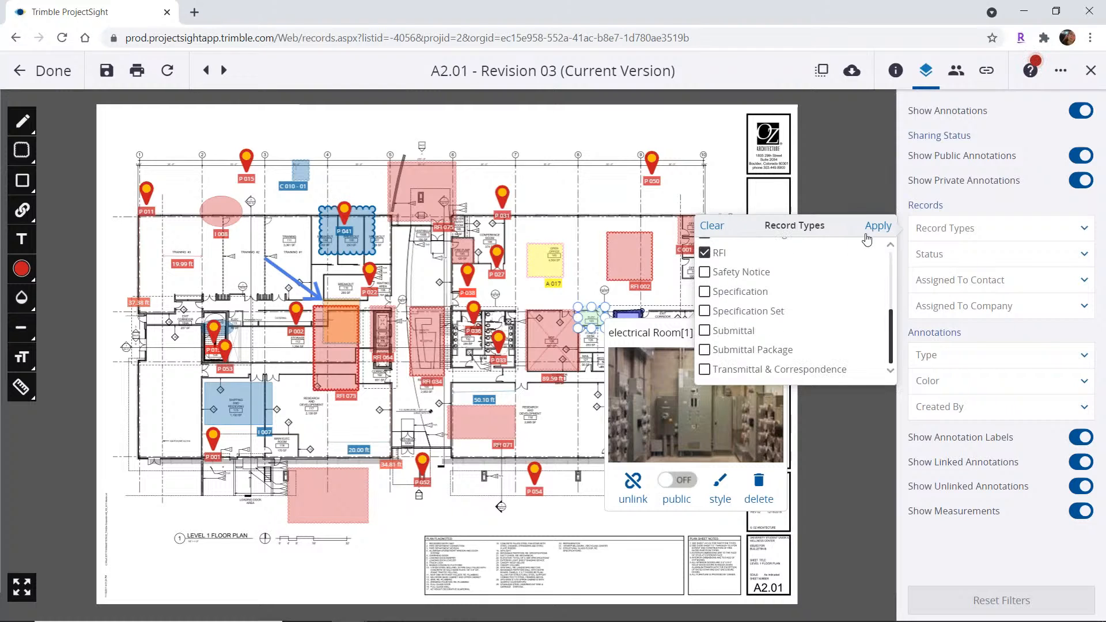
{"action": "left_click", "coordinate": [881, 231]}
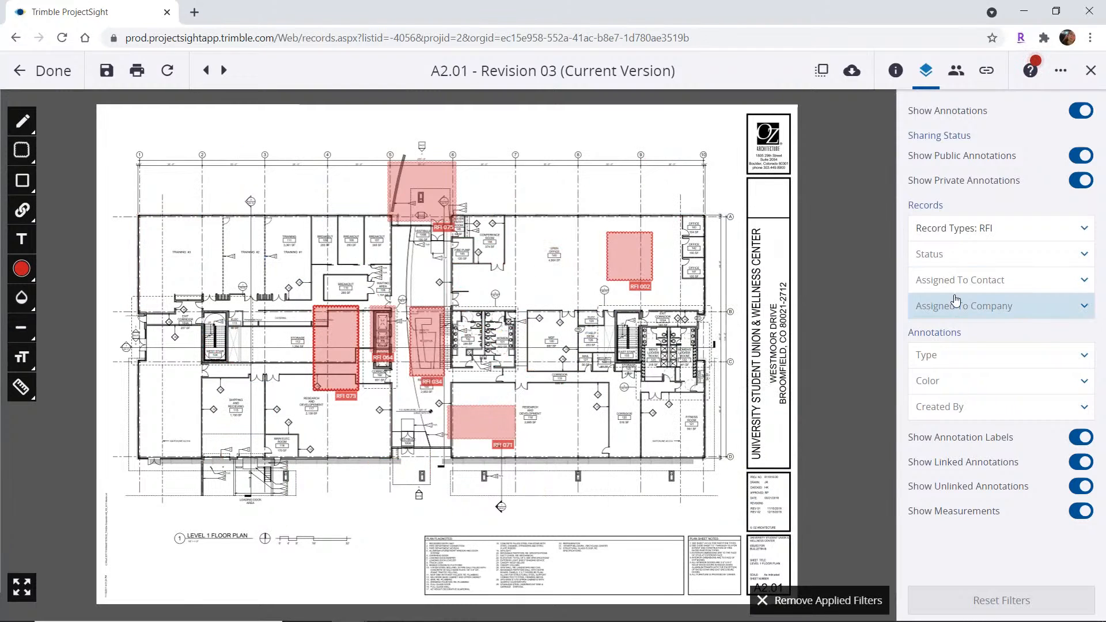
Review the annotation filter choices for assigned company, assigned contact and creator, and close the filter settings.
{"action": "left_click", "coordinate": [936, 306]}
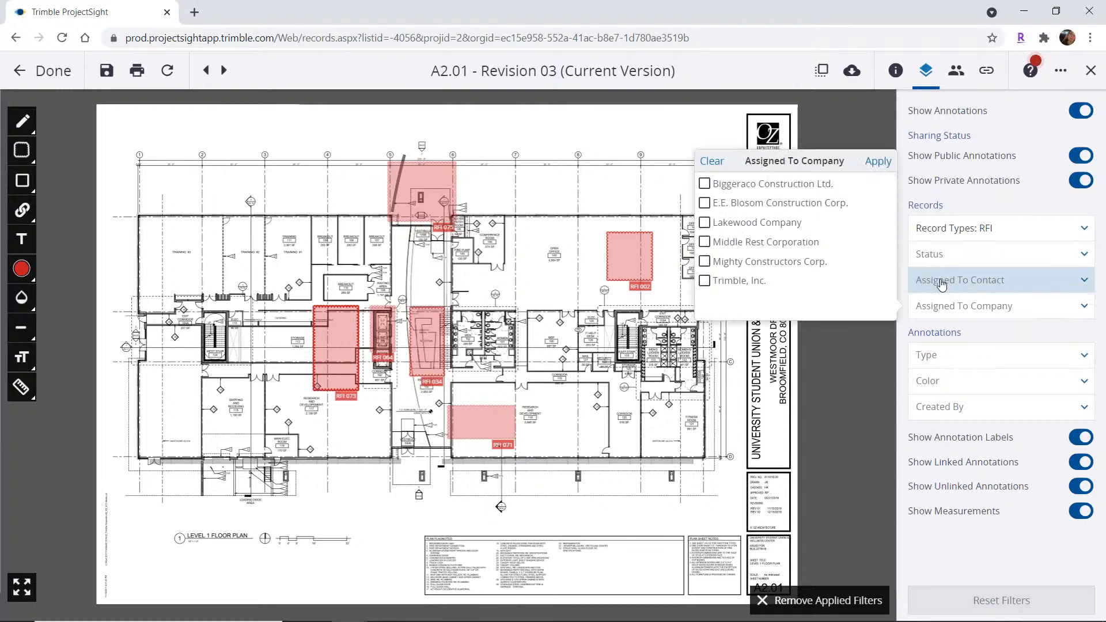
{"action": "left_click", "coordinate": [950, 284]}
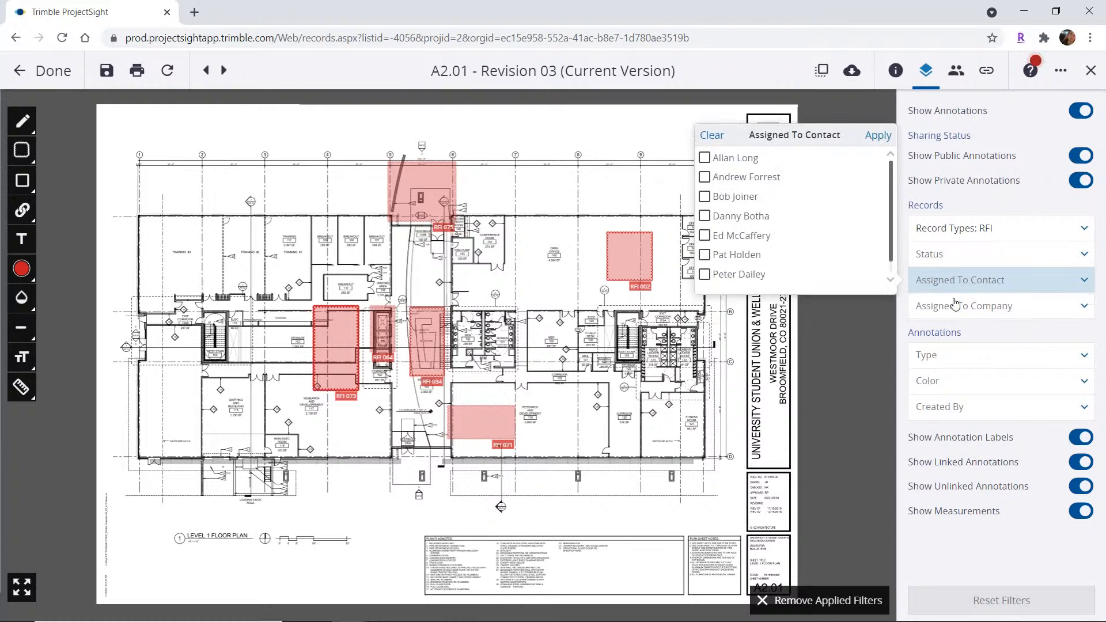
{"action": "left_click", "coordinate": [950, 407]}
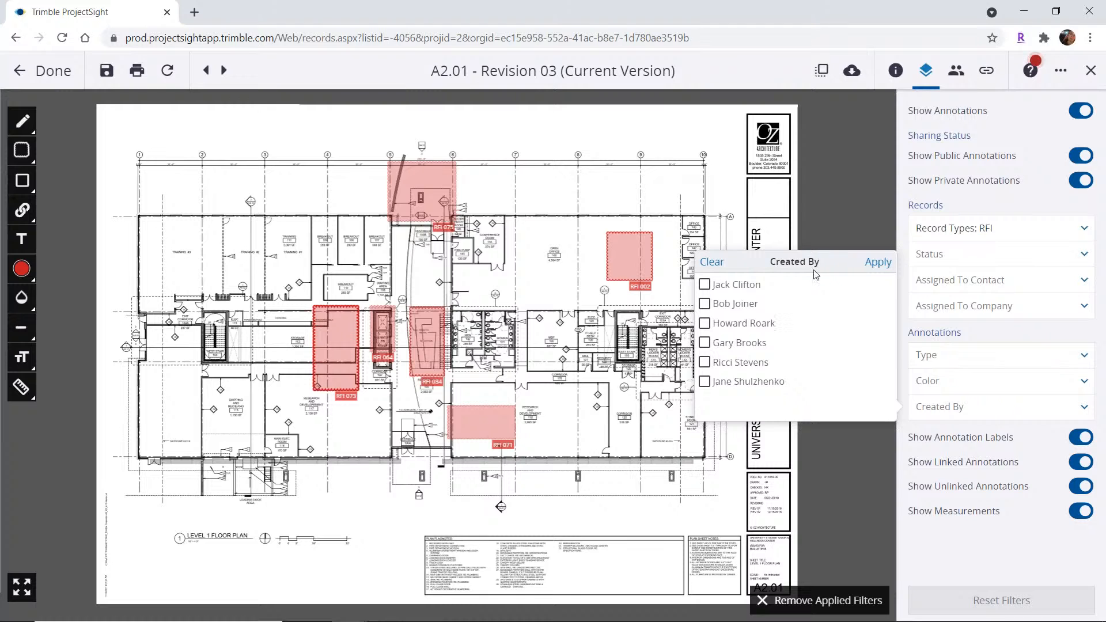
{"action": "left_click", "coordinate": [925, 74]}
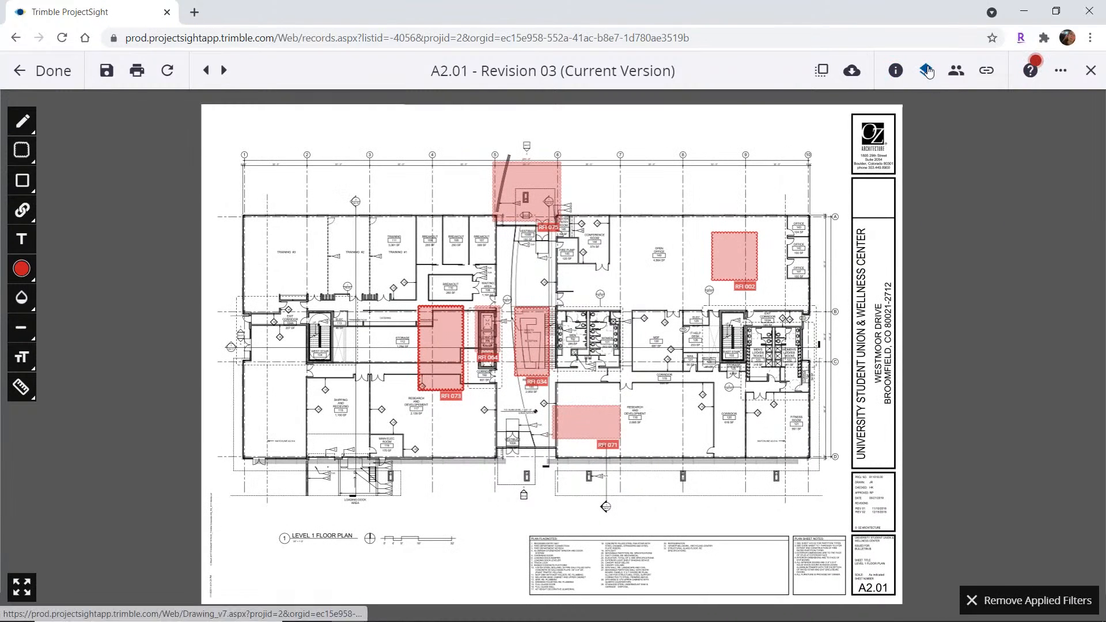
Clear the record type filter to show all annotations on the drawing again.
{"action": "left_click", "coordinate": [927, 72]}
{"action": "left_click", "coordinate": [970, 233]}
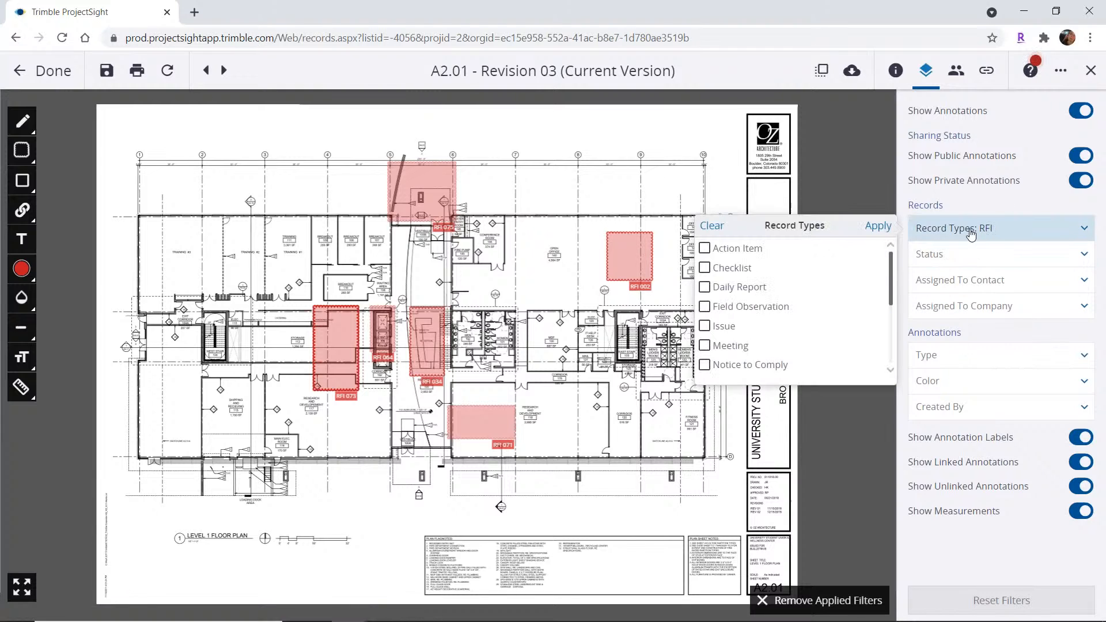
{"action": "left_click", "coordinate": [711, 226]}
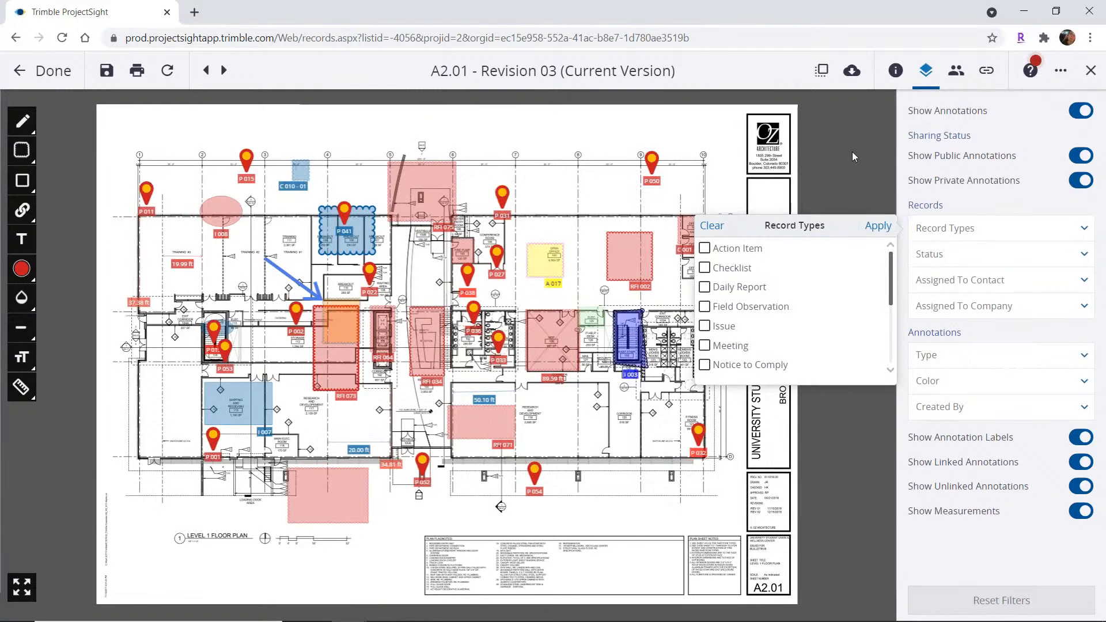
{"action": "left_click", "coordinate": [879, 228]}
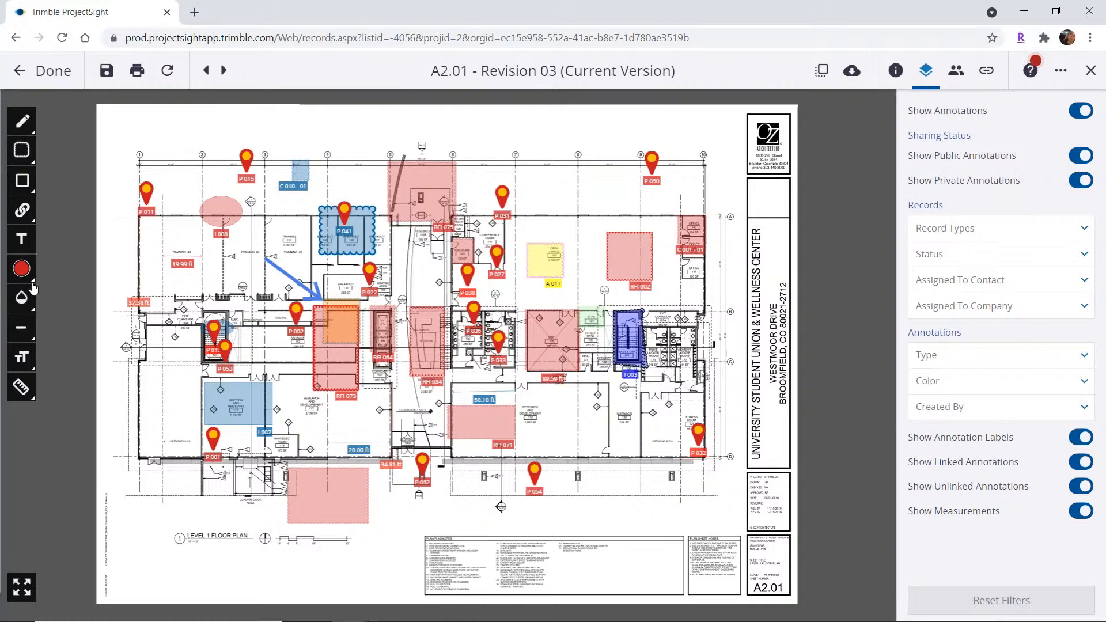
Look through the available line markup tools and the rectangle, circle and polygon shape tools.
{"action": "left_click", "coordinate": [26, 123]}
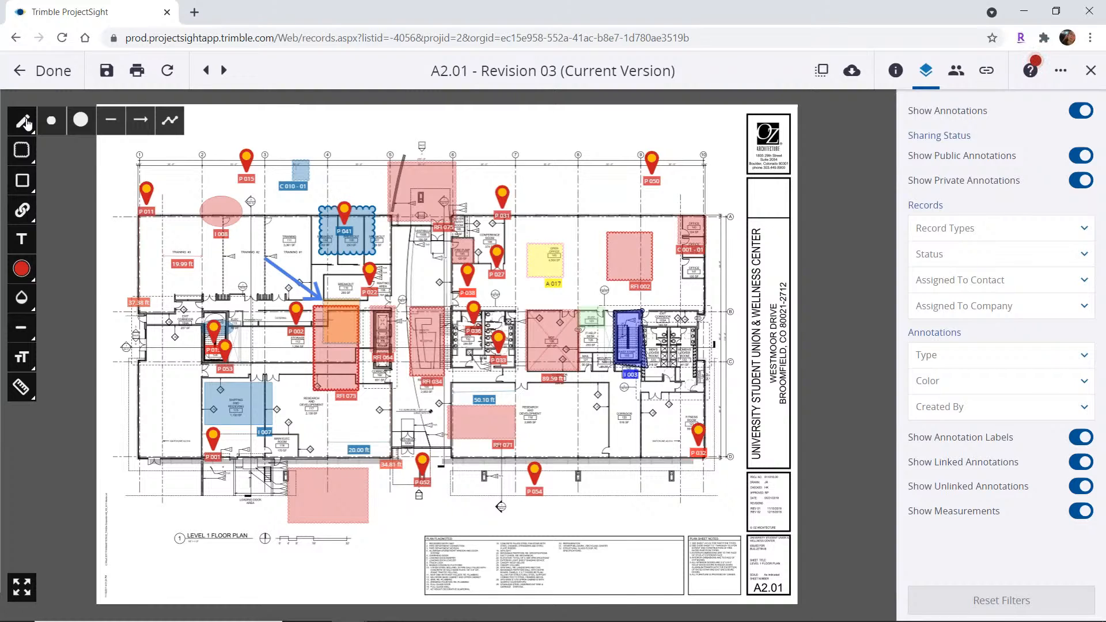
{"action": "left_click", "coordinate": [23, 184]}
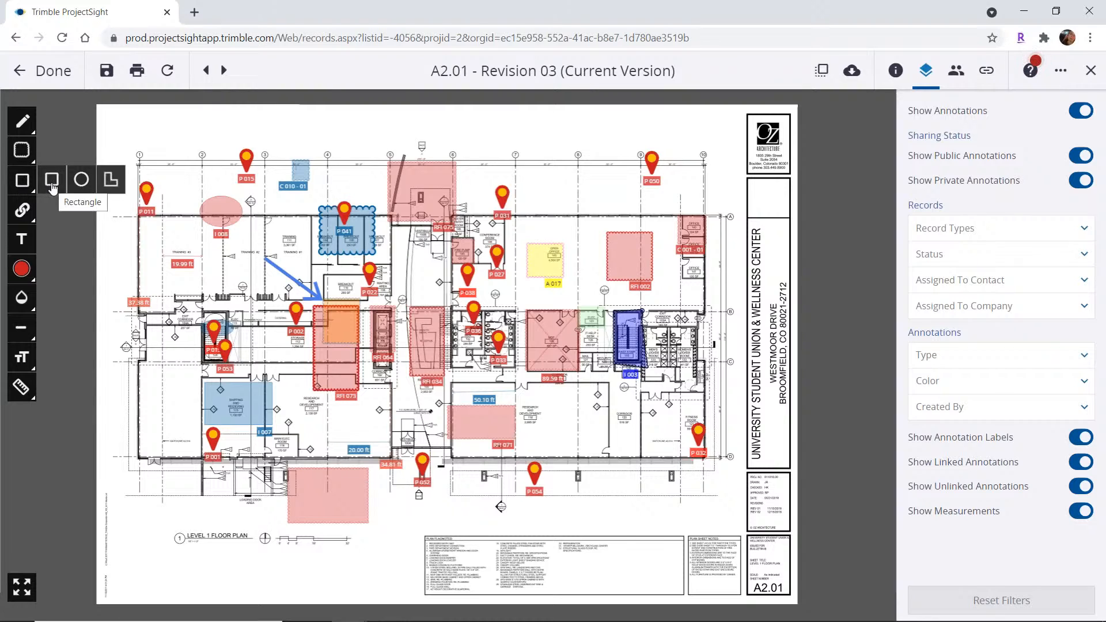
{"action": "left_click", "coordinate": [51, 187]}
Draw a rectangular RFI link annotation just below the right part of the floor plan.
{"action": "left_click", "coordinate": [23, 212]}
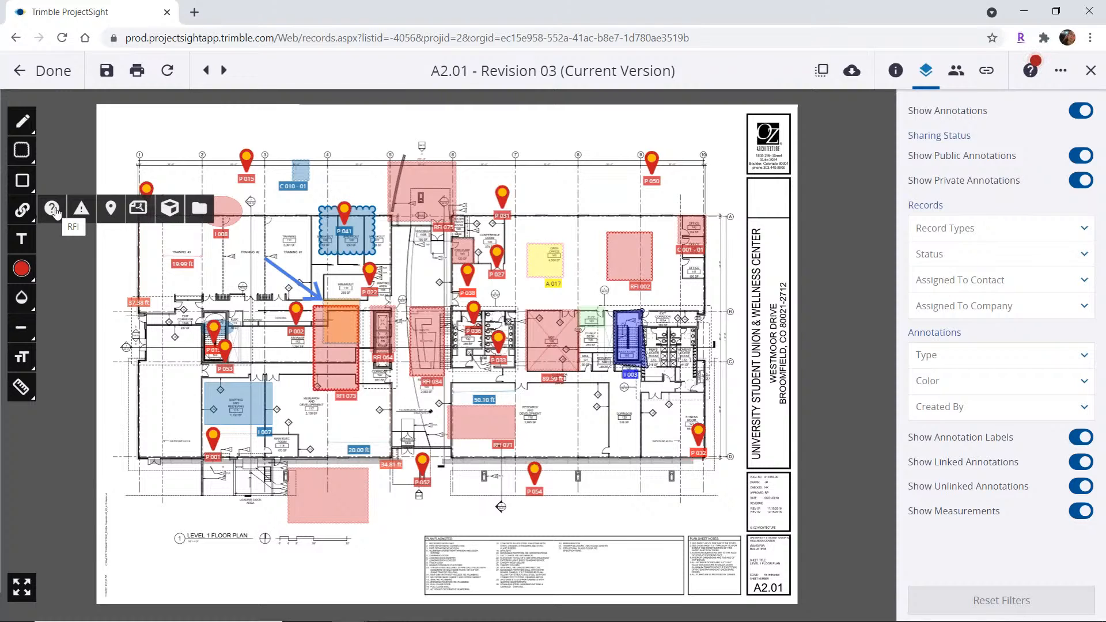
{"action": "left_click", "coordinate": [53, 210]}
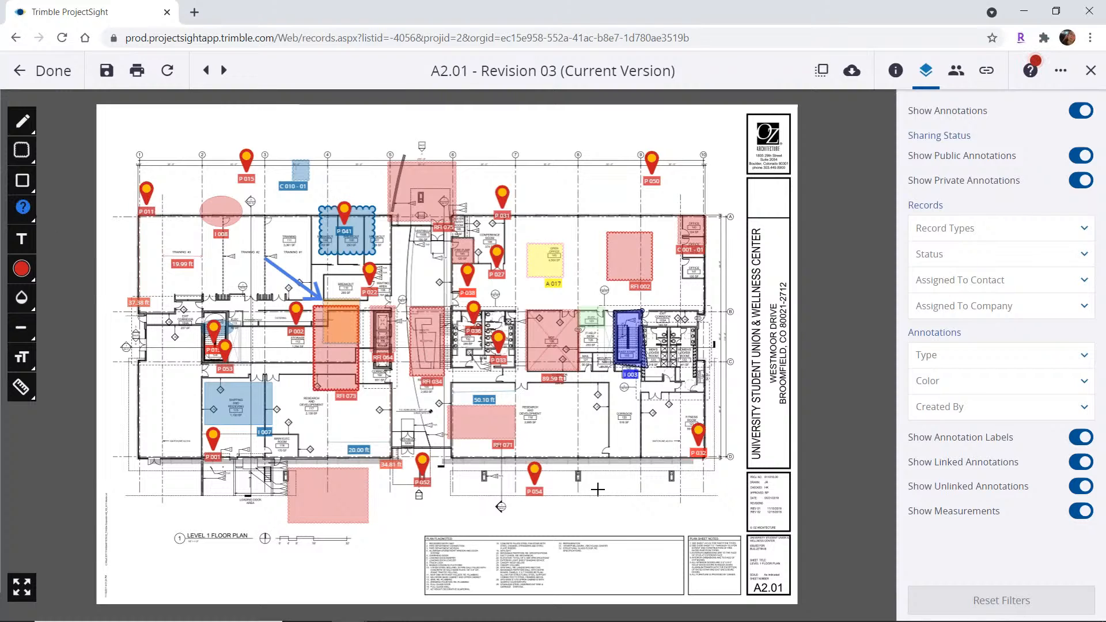
{"action": "mouse_move", "coordinate": [598, 483]}
{"action": "left_mouse_down"}
{"action": "mouse_move", "coordinate": [606, 512]}
{"action": "mouse_move", "coordinate": [682, 526]}
{"action": "mouse_move", "coordinate": [685, 500]}
{"action": "mouse_move", "coordinate": [679, 514]}
{"action": "left_mouse_up"}
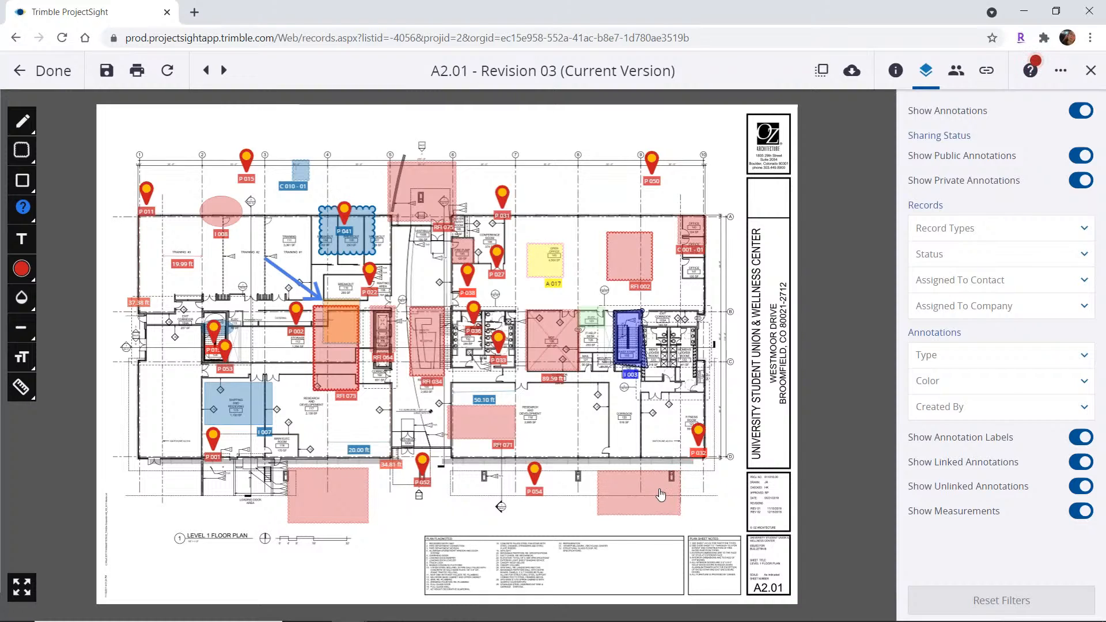
Look through the existing RFIs available for the new rectangular annotation and start creating a new linked RFI.
{"action": "left_click", "coordinate": [640, 474]}
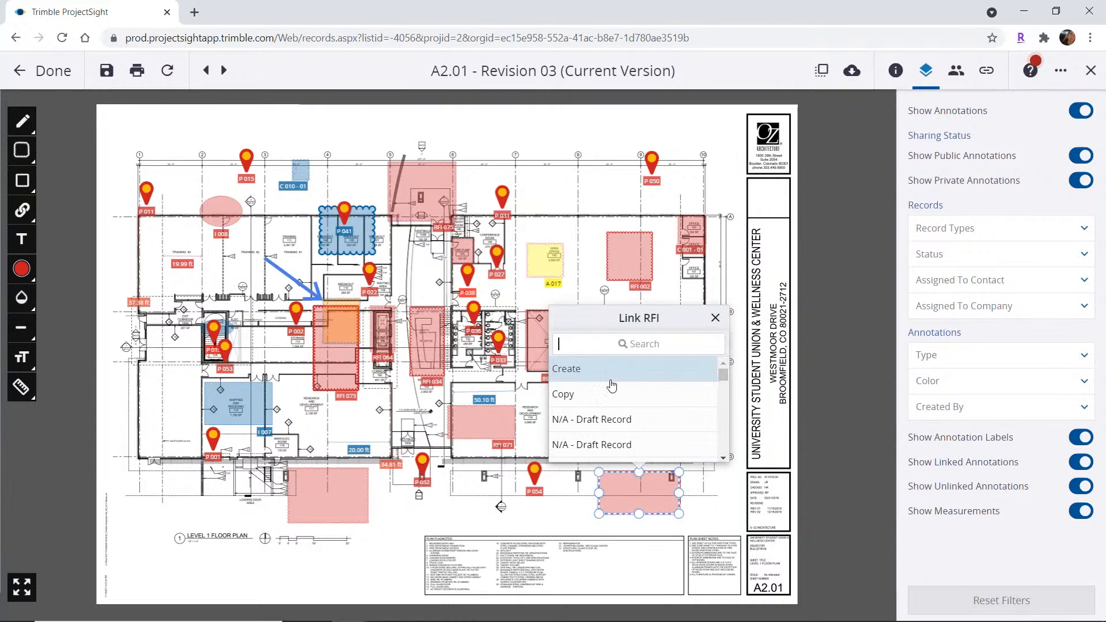
{"action": "scroll", "coordinate": [611, 411], "scroll_direction": "down", "scroll_amount": 3}
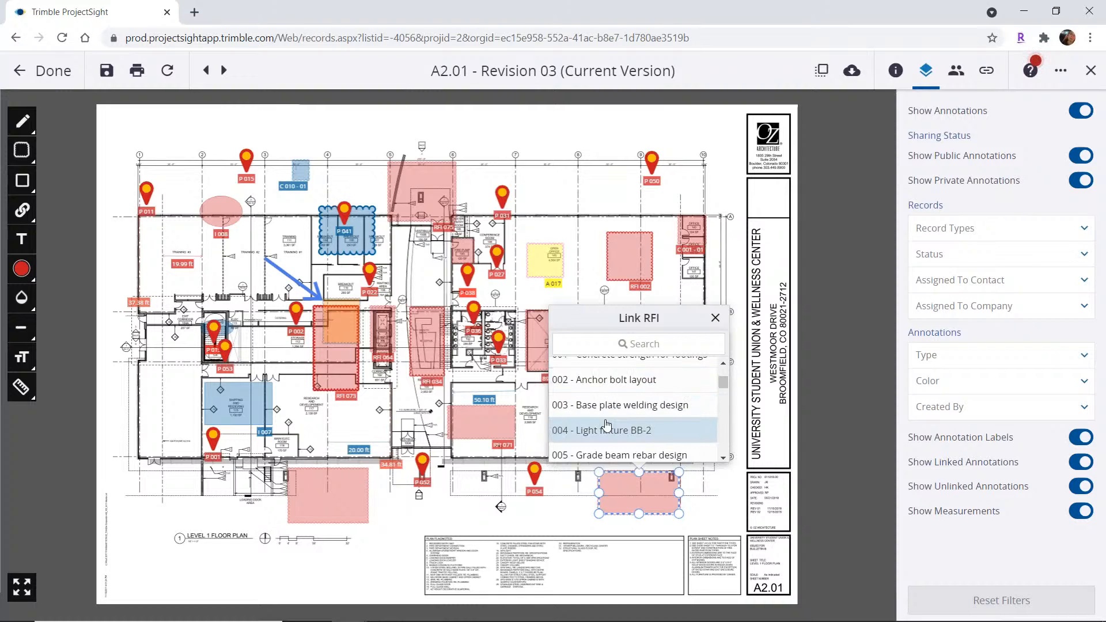
{"action": "scroll", "coordinate": [599, 403], "scroll_direction": "up", "scroll_amount": 3}
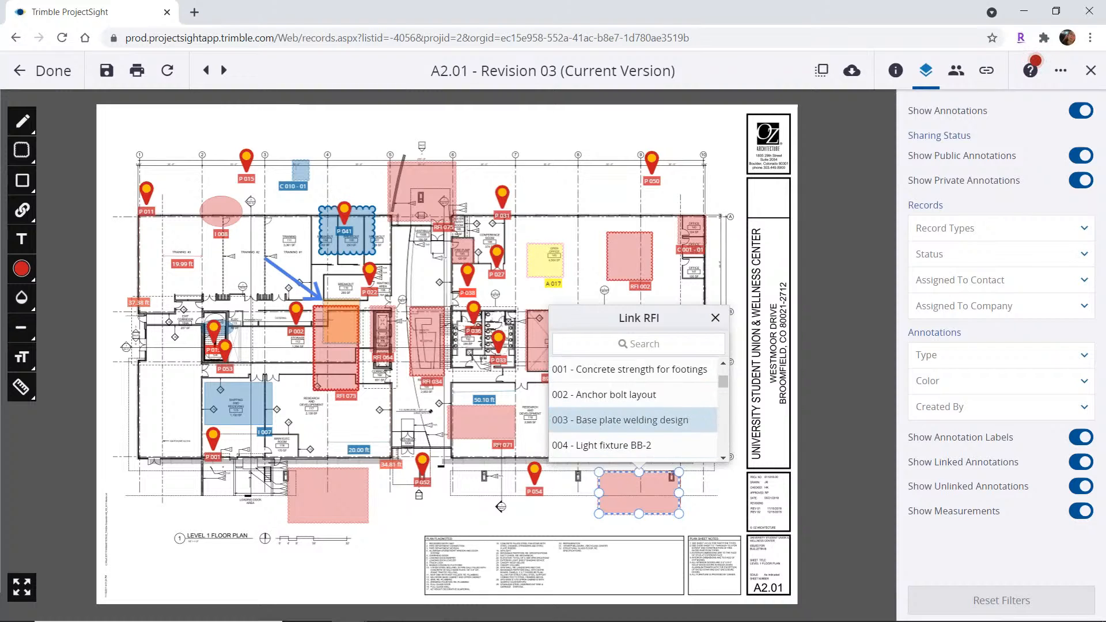
{"action": "left_click", "coordinate": [584, 374]}
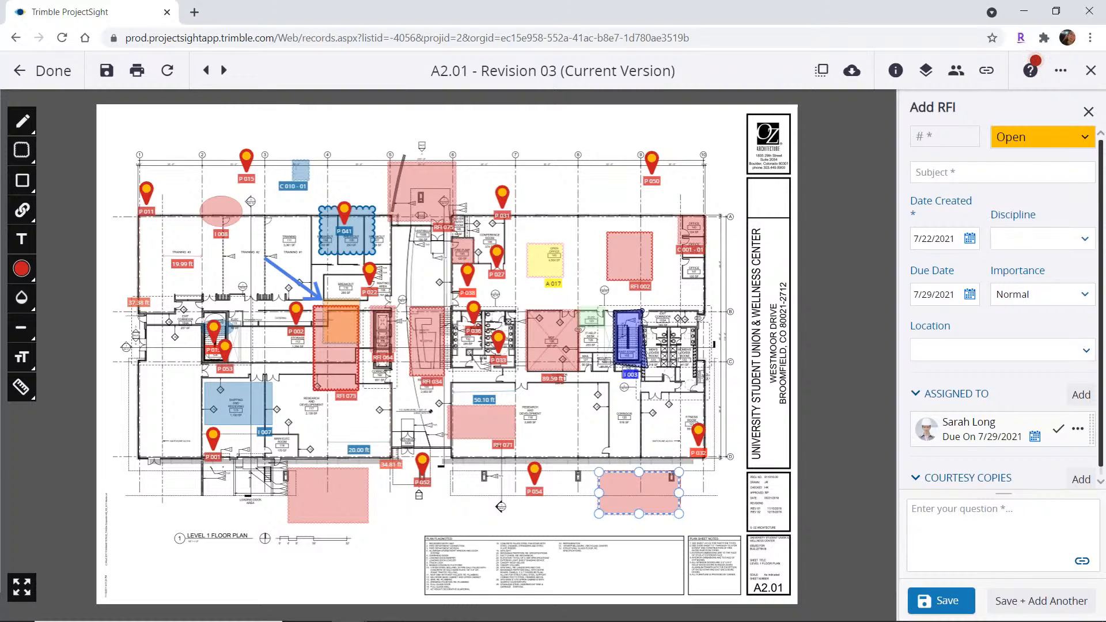
Review the discipline choices and link types for the new RFI, and discard the RFI without saving.
{"action": "left_click", "coordinate": [1052, 241]}
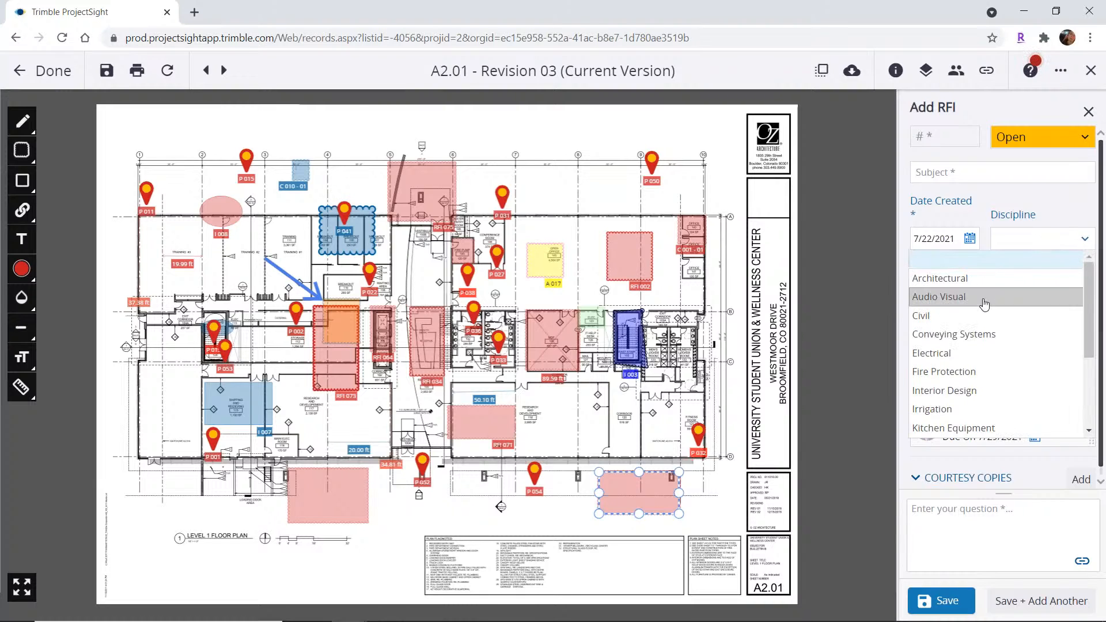
{"action": "left_click", "coordinate": [1034, 239]}
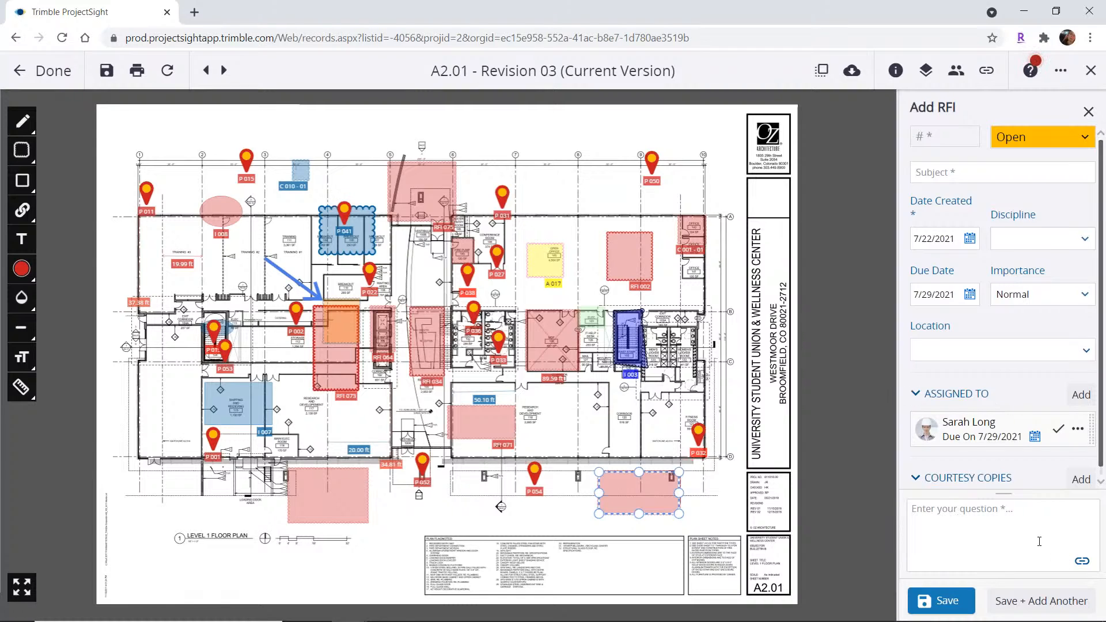
{"action": "left_click", "coordinate": [1081, 561]}
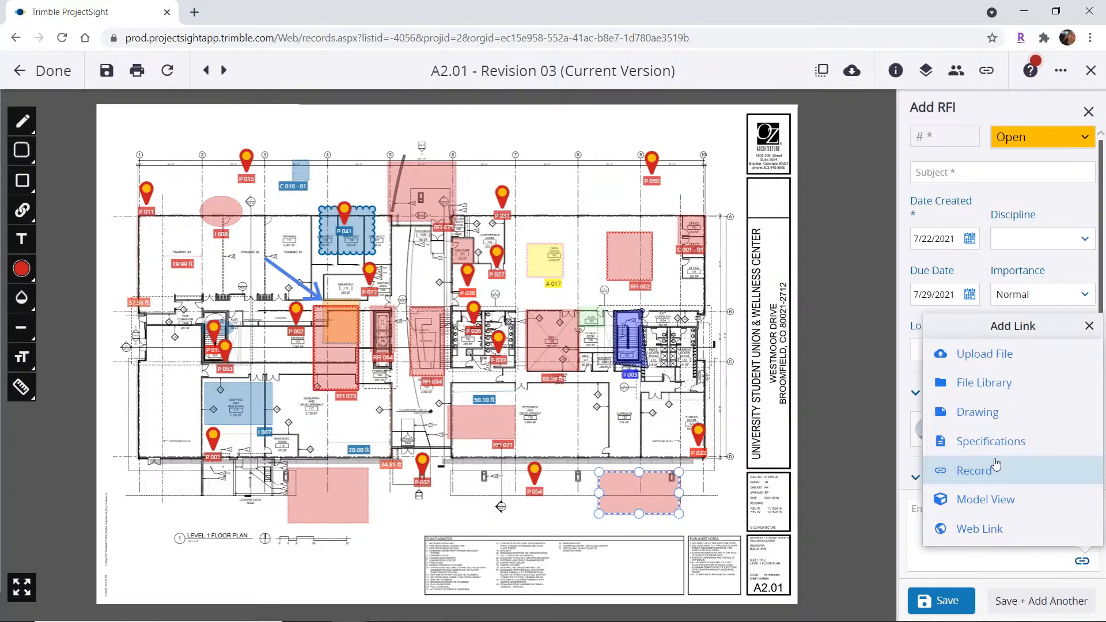
{"action": "left_click", "coordinate": [969, 561]}
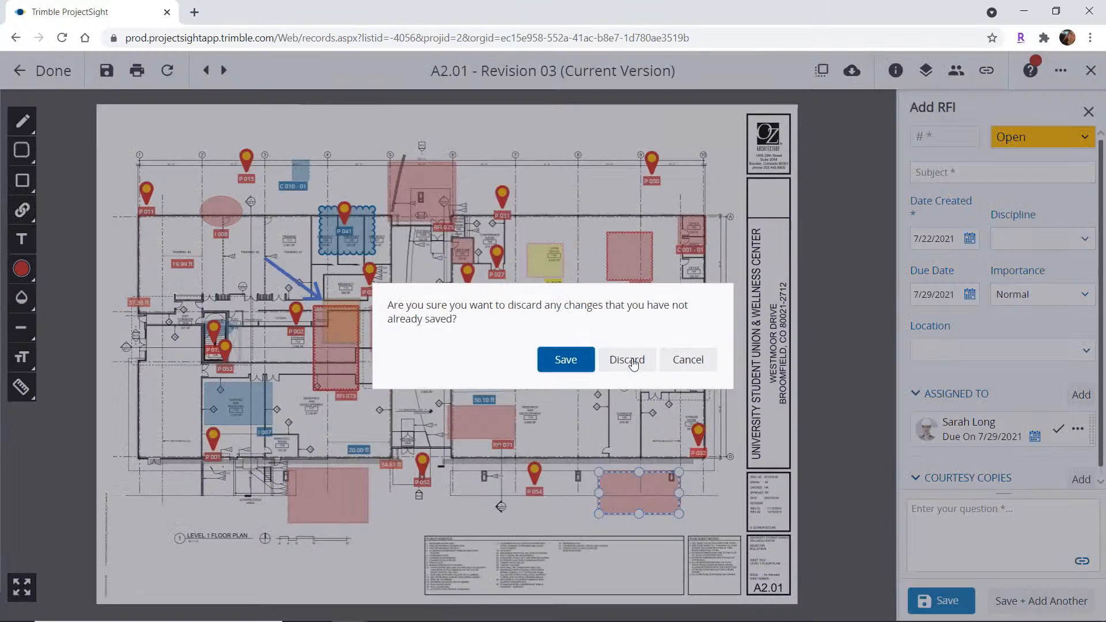
{"action": "left_click", "coordinate": [624, 361]}
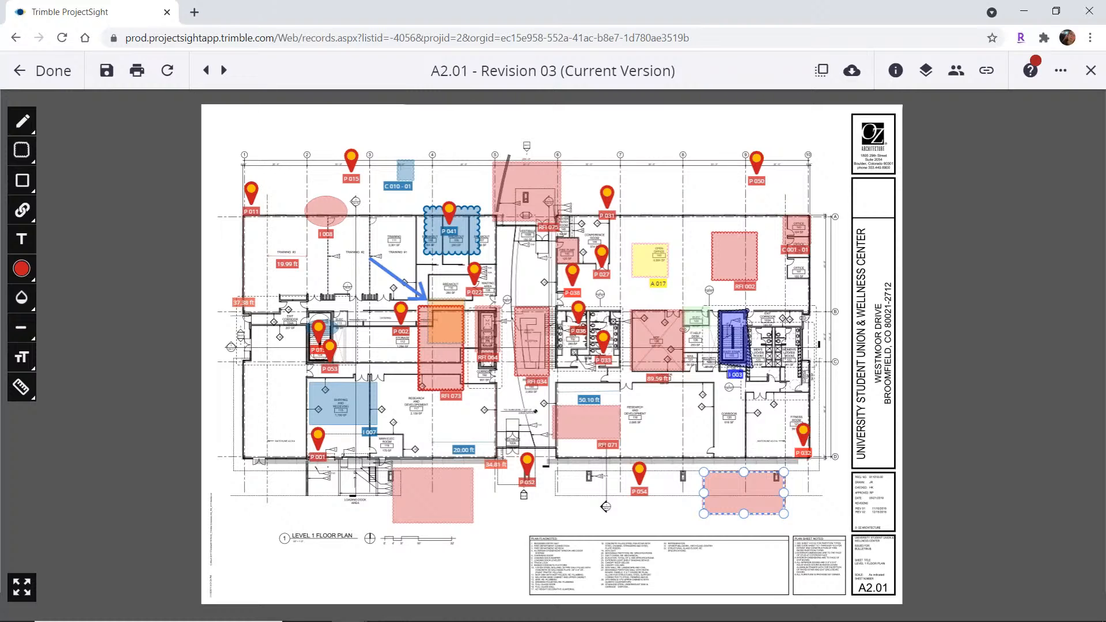
Show the drawing's links and view the linked files, records and designs in turn.
{"action": "left_click", "coordinate": [986, 70]}
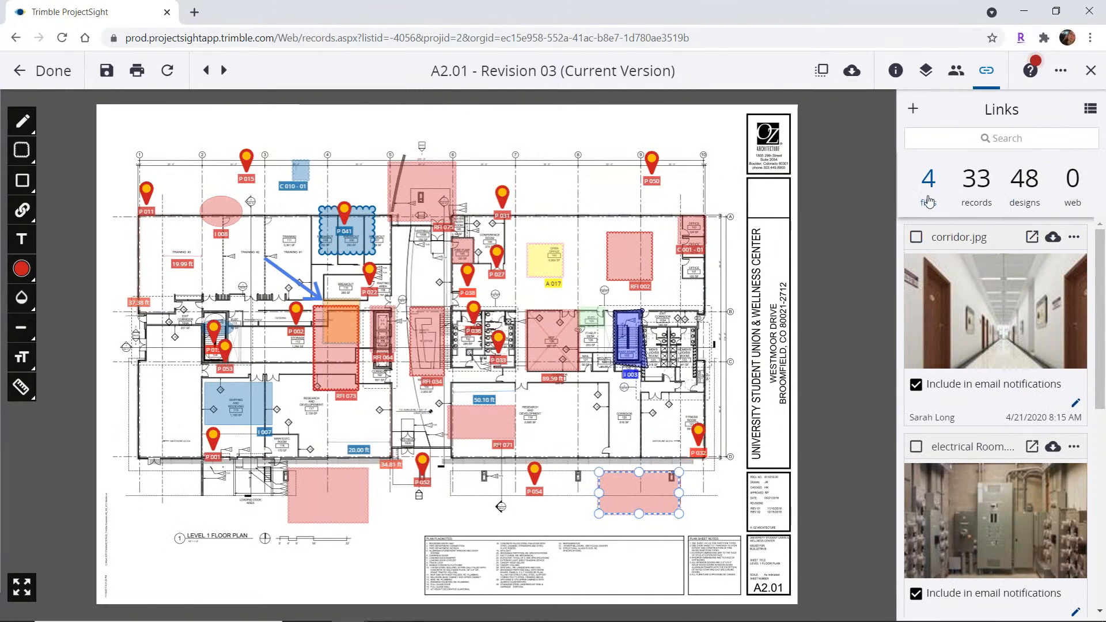
{"action": "left_click", "coordinate": [975, 183]}
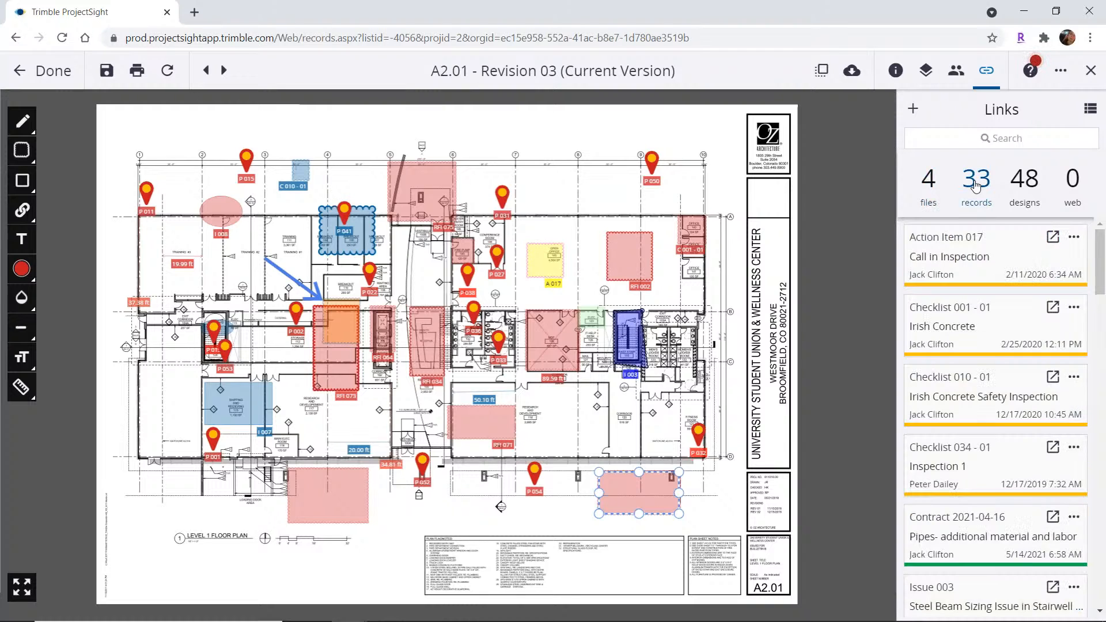
{"action": "left_click", "coordinate": [1031, 183]}
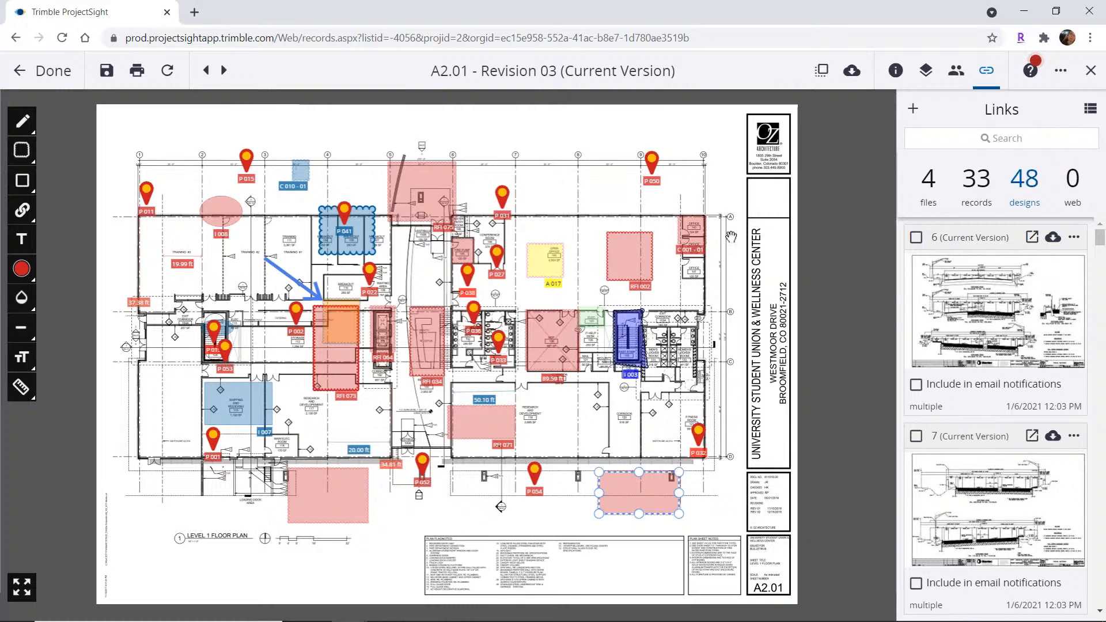
Show the measurement tools available for the drawing.
{"action": "left_click", "coordinate": [22, 388]}
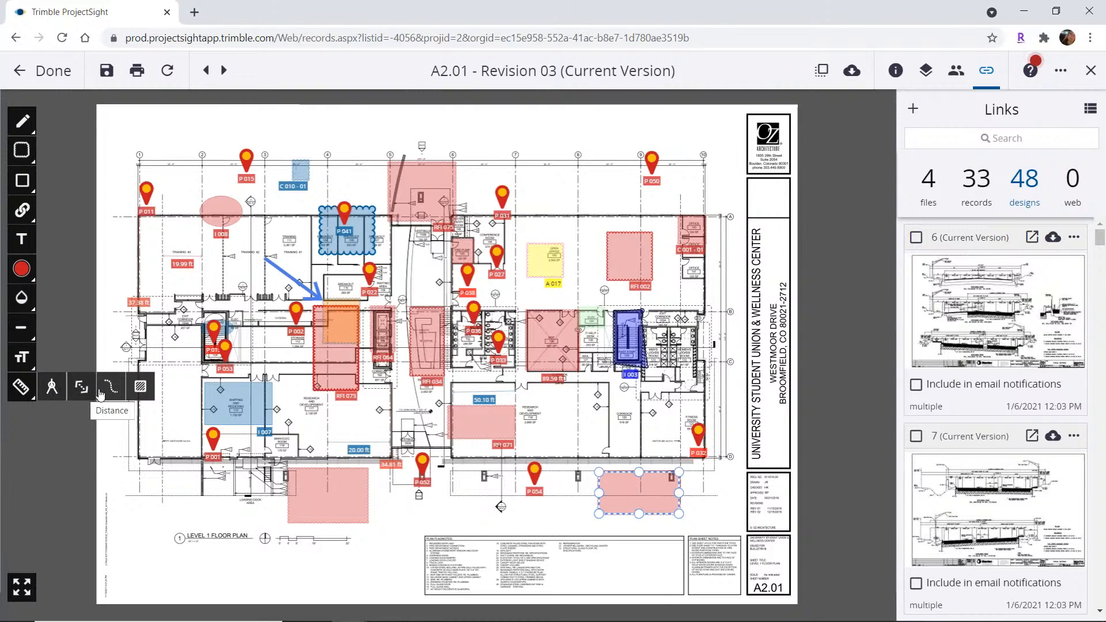
{"action": "left_click", "coordinate": [139, 388]}
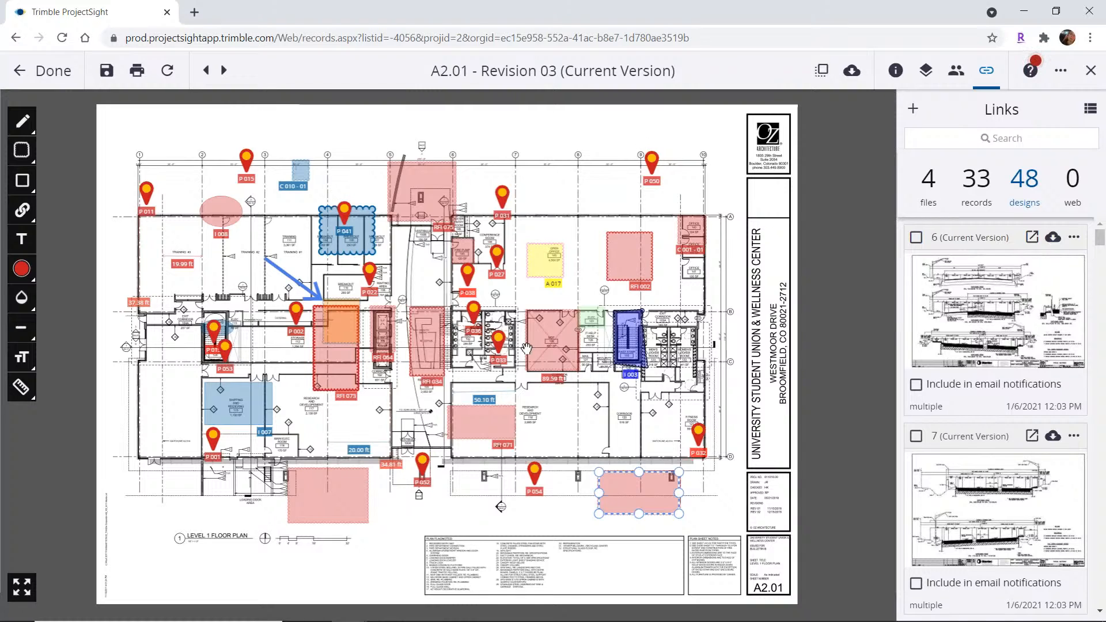
Open Issue 003 from its stairwell annotation, read its comments, and open the model view linked in the BIM model comment.
{"action": "left_click", "coordinate": [629, 337]}
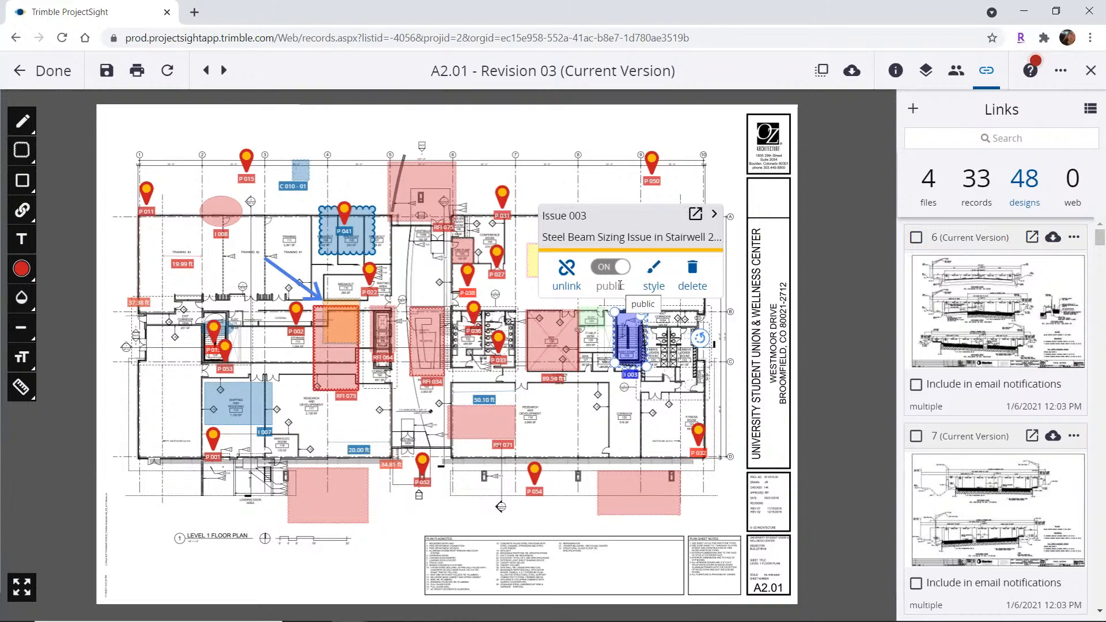
{"action": "left_click", "coordinate": [717, 214]}
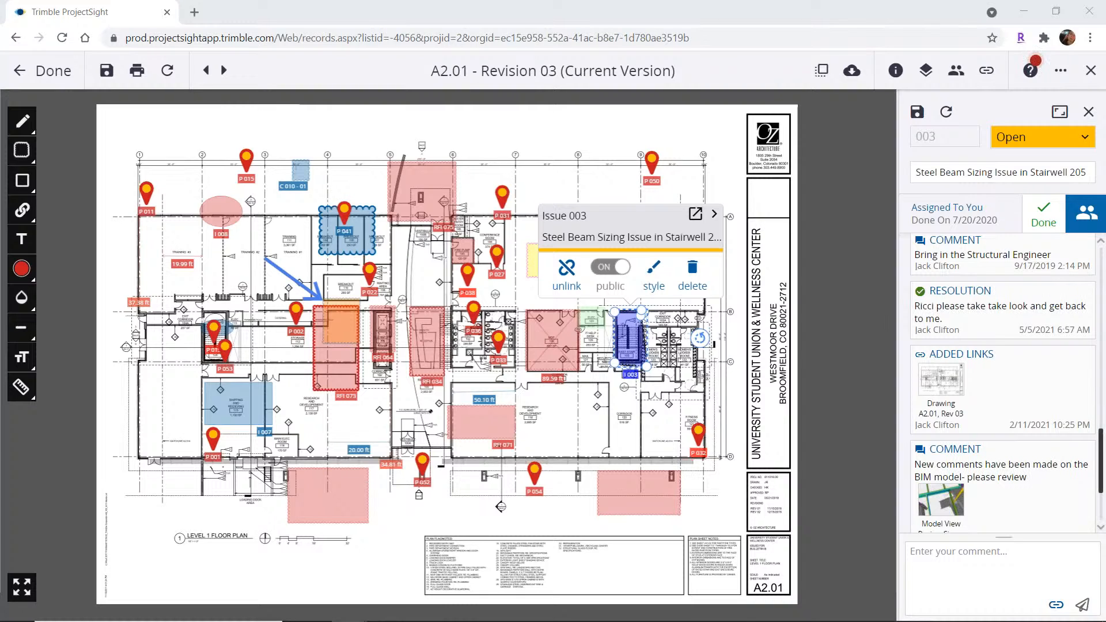
{"action": "scroll", "coordinate": [990, 305], "scroll_direction": "down", "scroll_amount": 2}
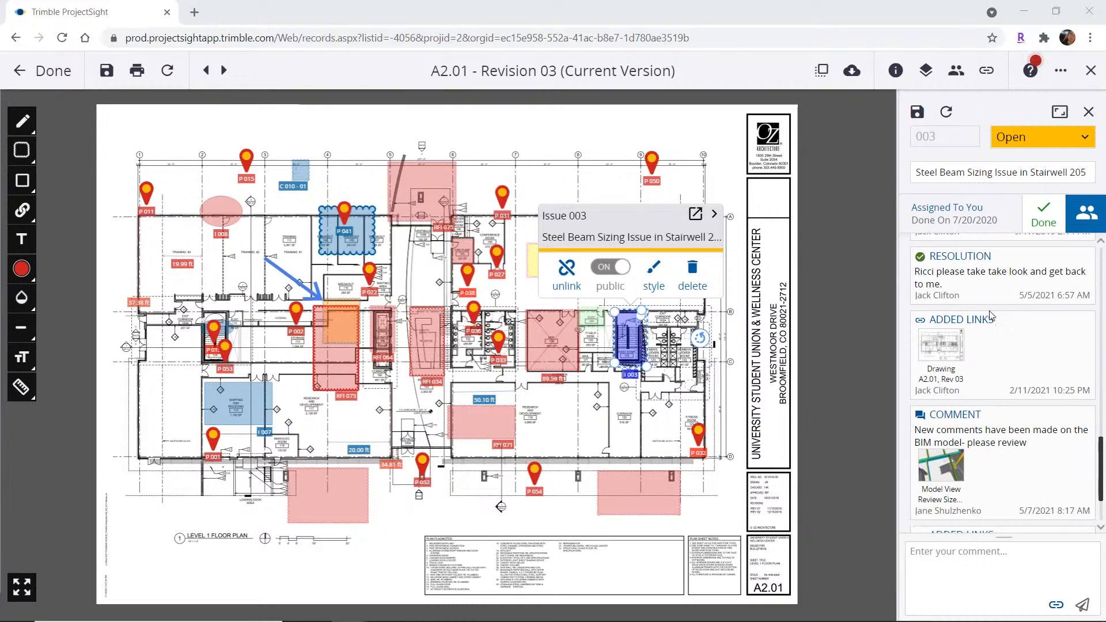
{"action": "scroll", "coordinate": [995, 324], "scroll_direction": "down", "scroll_amount": 3}
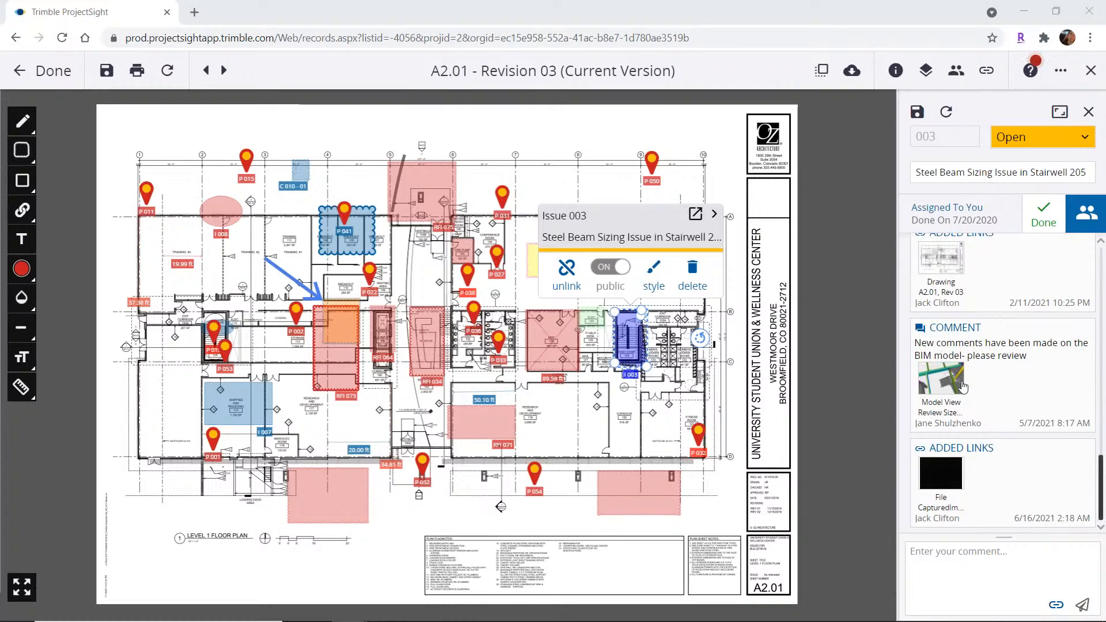
{"action": "mouse_move", "coordinate": [952, 387]}
{"action": "left_click", "coordinate": [958, 373]}
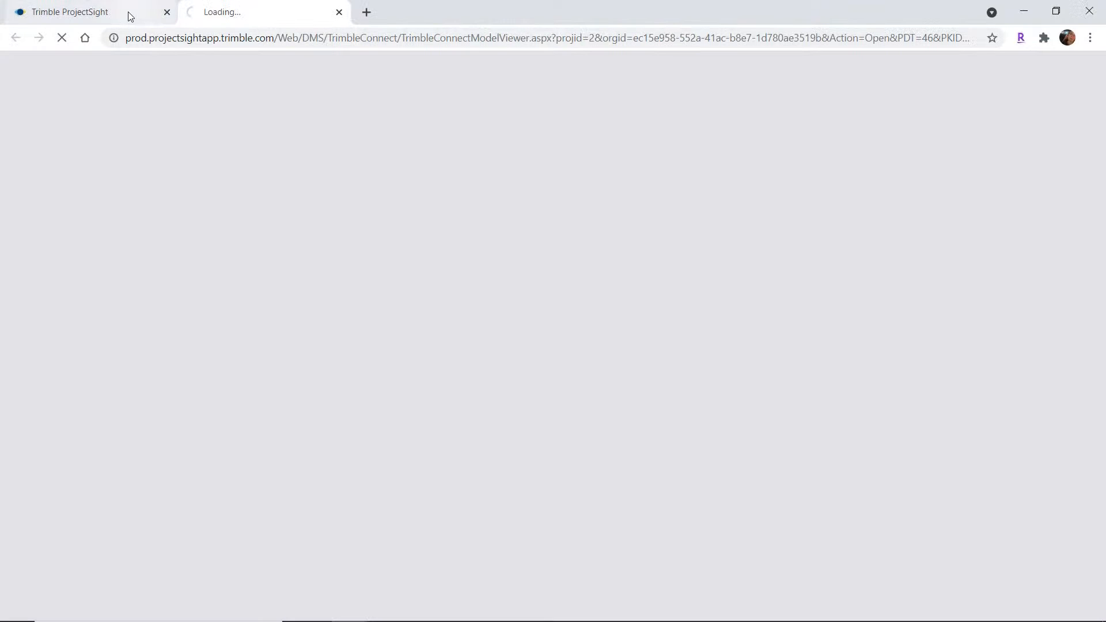
Examine the linked Review Size 05.05 model view and the structure surrounding its "Review this size" markup.
{"action": "left_click", "coordinate": [124, 12]}
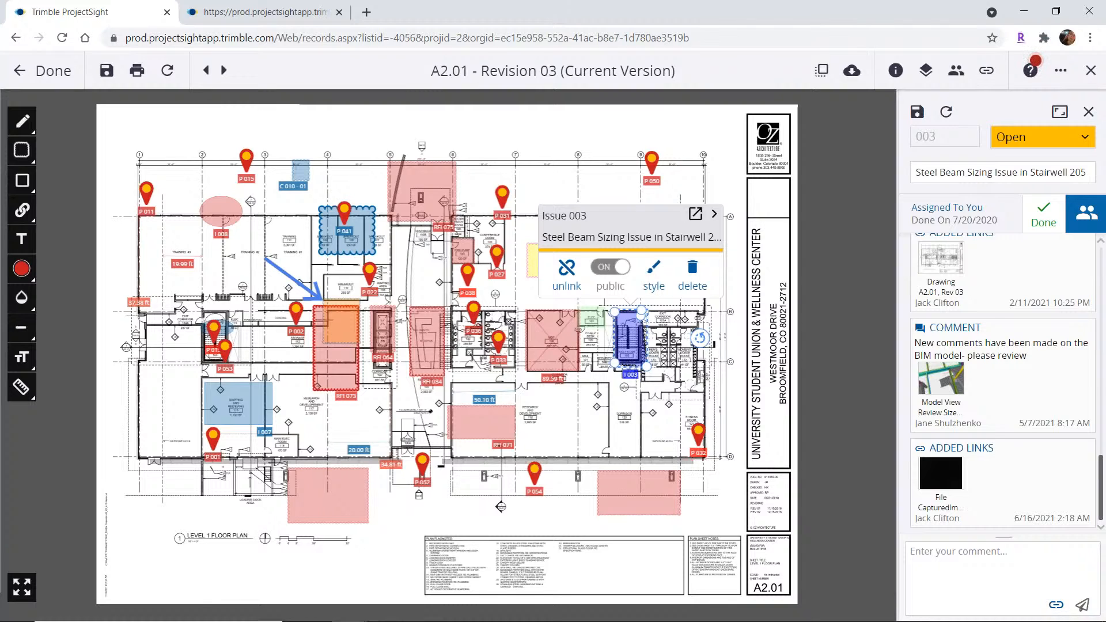
{"action": "left_click", "coordinate": [290, 18]}
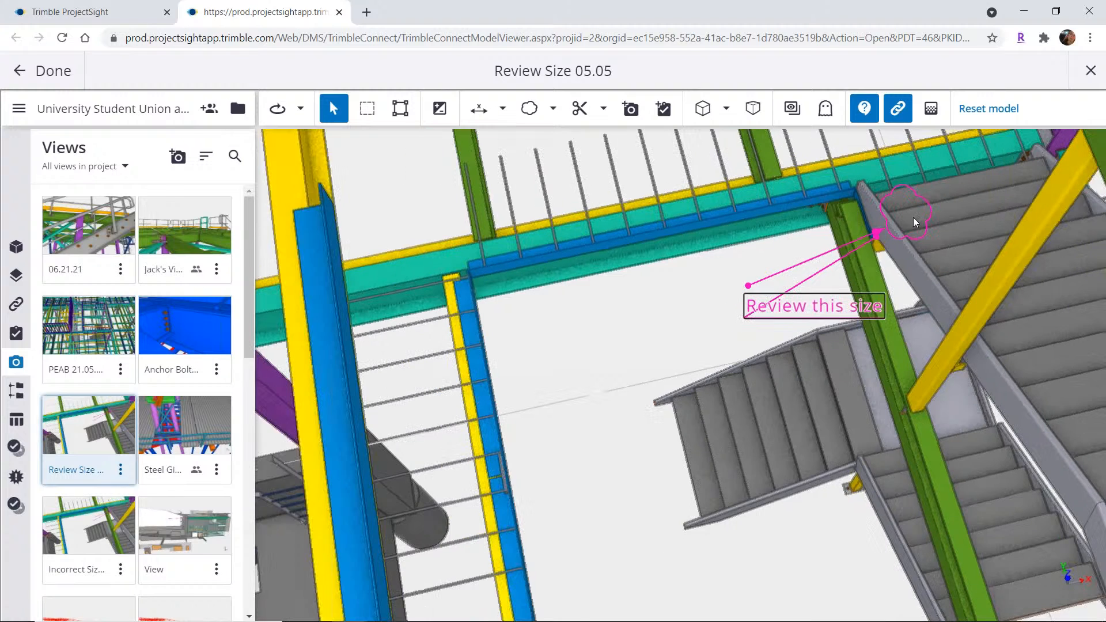
{"action": "scroll", "coordinate": [913, 231], "scroll_direction": "down", "scroll_amount": 1}
{"action": "scroll", "coordinate": [907, 241], "scroll_direction": "down", "scroll_amount": 1}
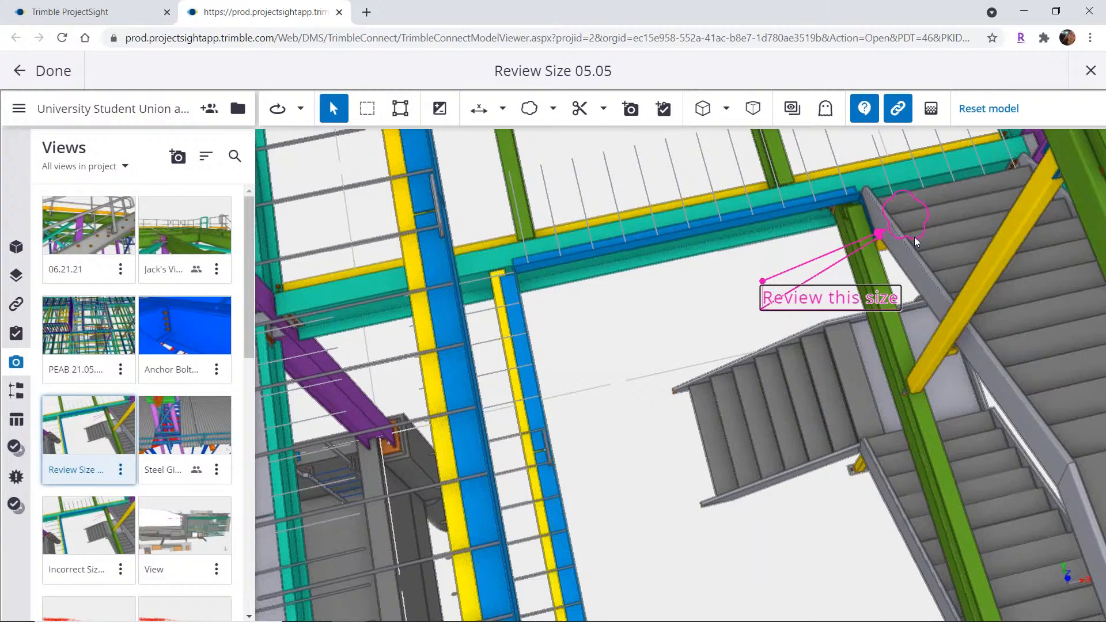
{"action": "scroll", "coordinate": [875, 291], "scroll_direction": "down", "scroll_amount": 2}
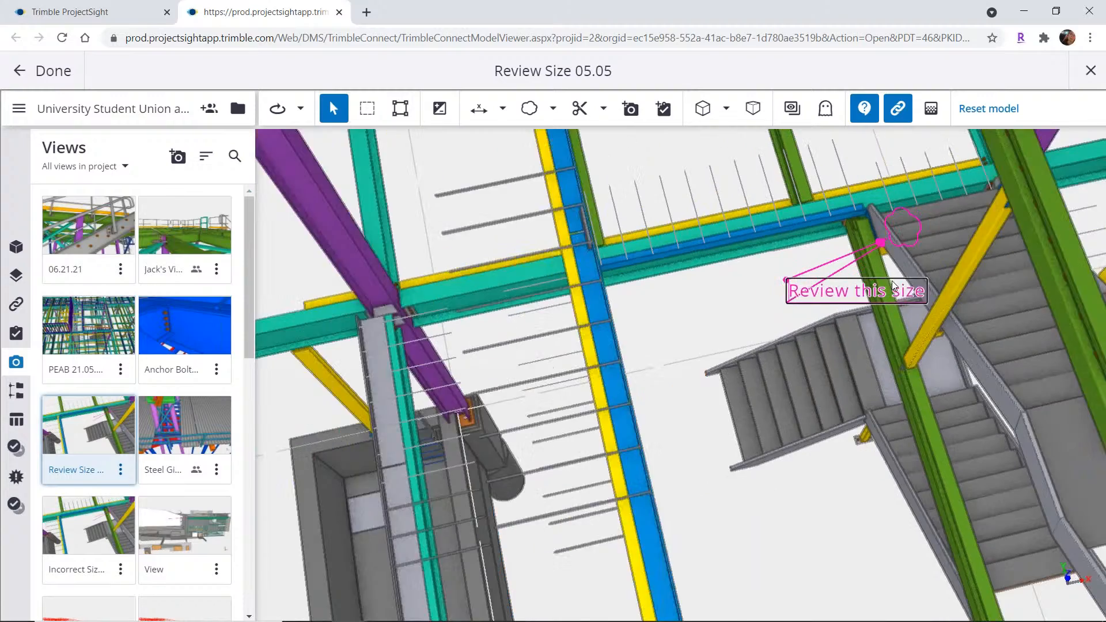
{"action": "scroll", "coordinate": [863, 294], "scroll_direction": "down", "scroll_amount": 4}
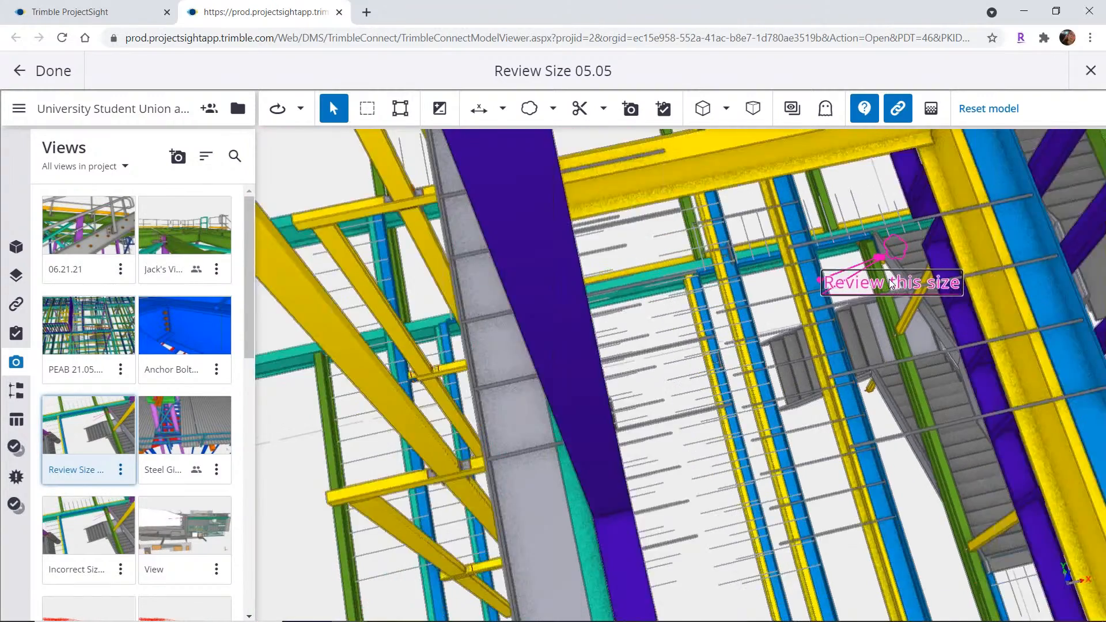
{"action": "scroll", "coordinate": [890, 283], "scroll_direction": "down", "scroll_amount": 3}
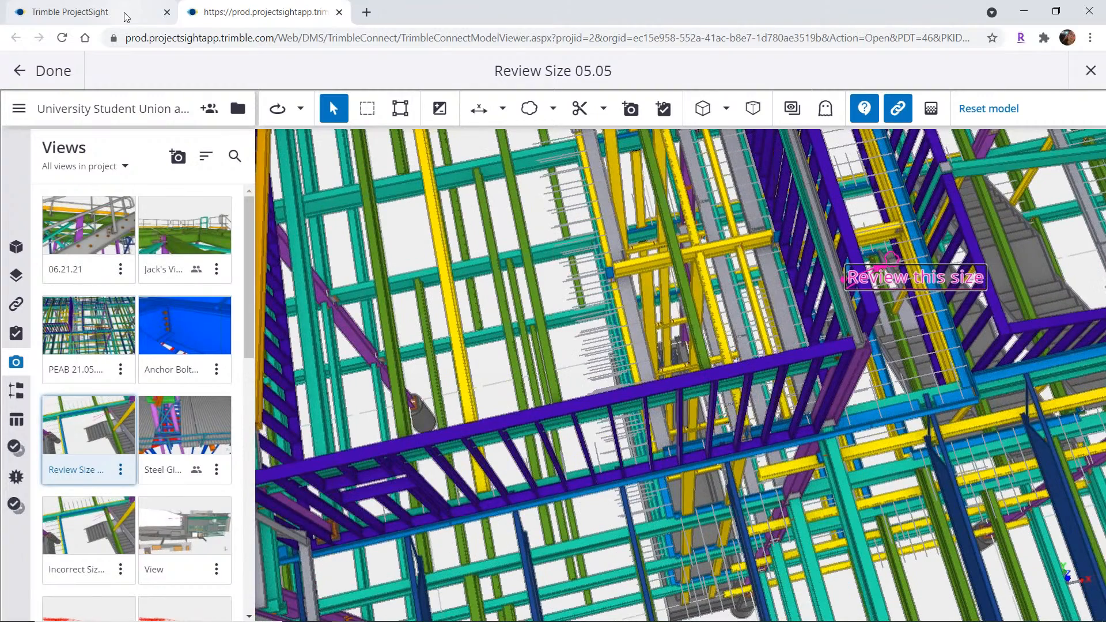
Return to drawing A2.01, browse the model views that can be linked to the unlinked red rectangle beneath grid 8–9, and close without linking.
{"action": "left_click", "coordinate": [126, 12]}
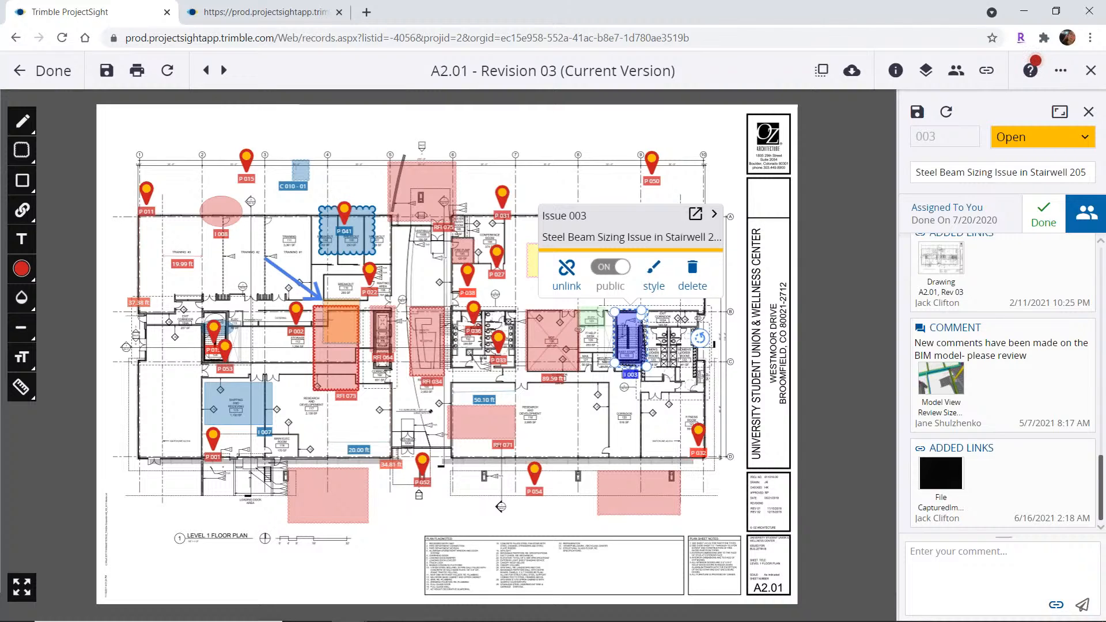
{"action": "left_click", "coordinate": [639, 491]}
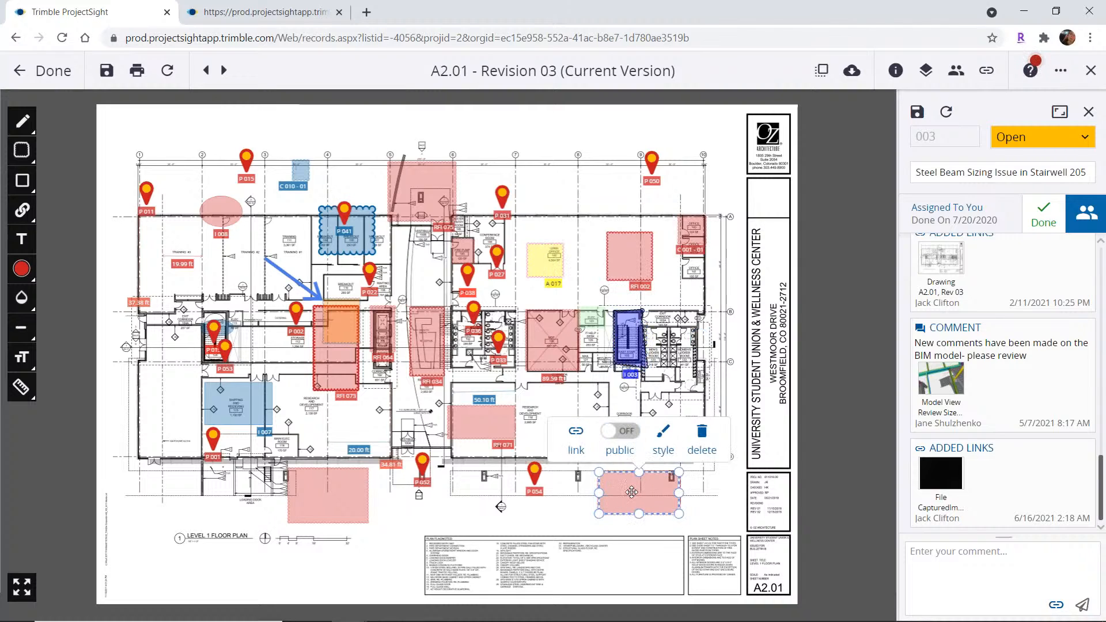
{"action": "left_click", "coordinate": [576, 440]}
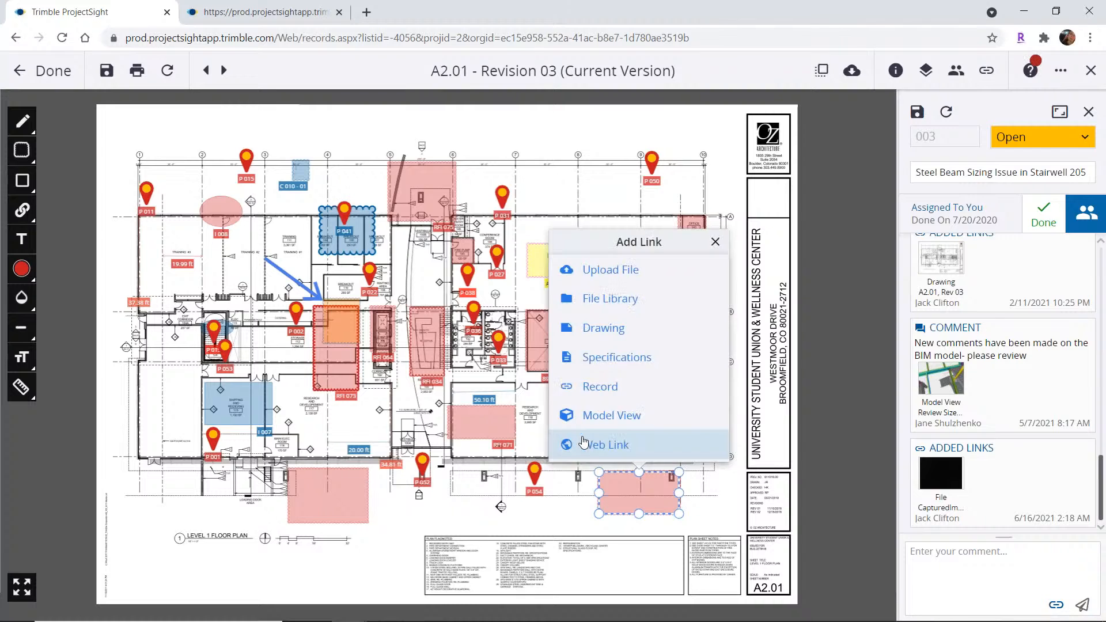
{"action": "left_click", "coordinate": [619, 423]}
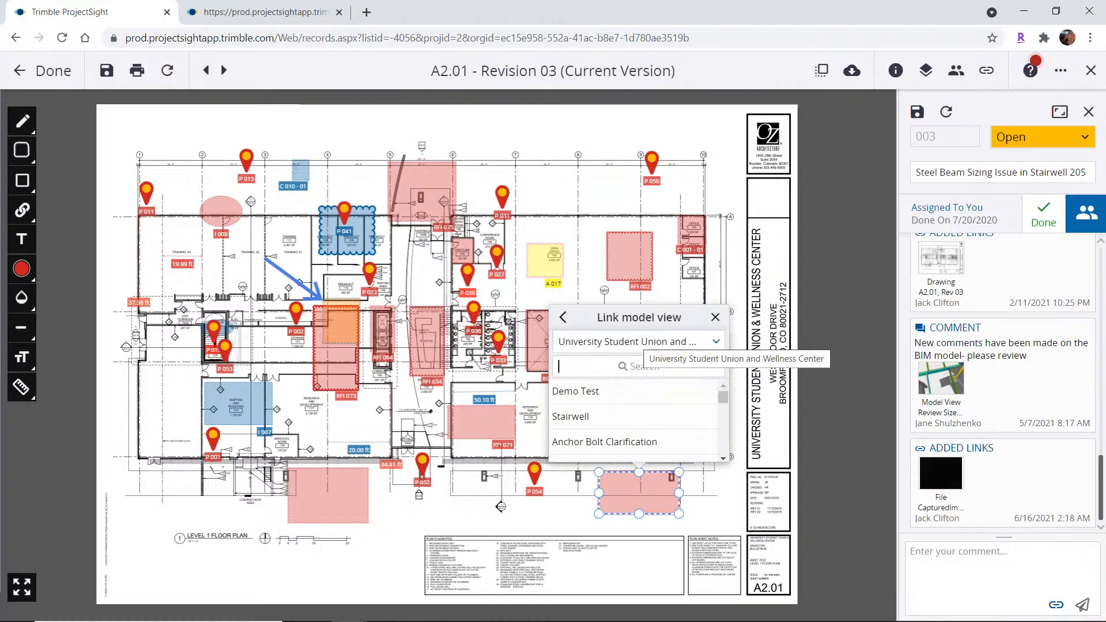
{"action": "scroll", "coordinate": [623, 392], "scroll_direction": "down", "scroll_amount": 3}
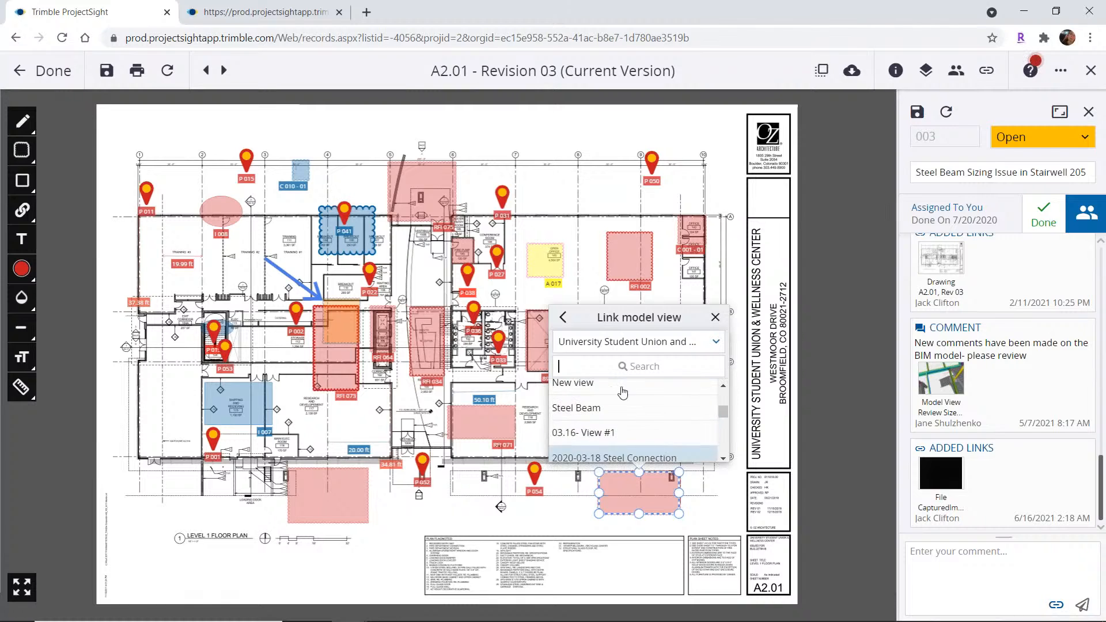
{"action": "left_click", "coordinate": [574, 524]}
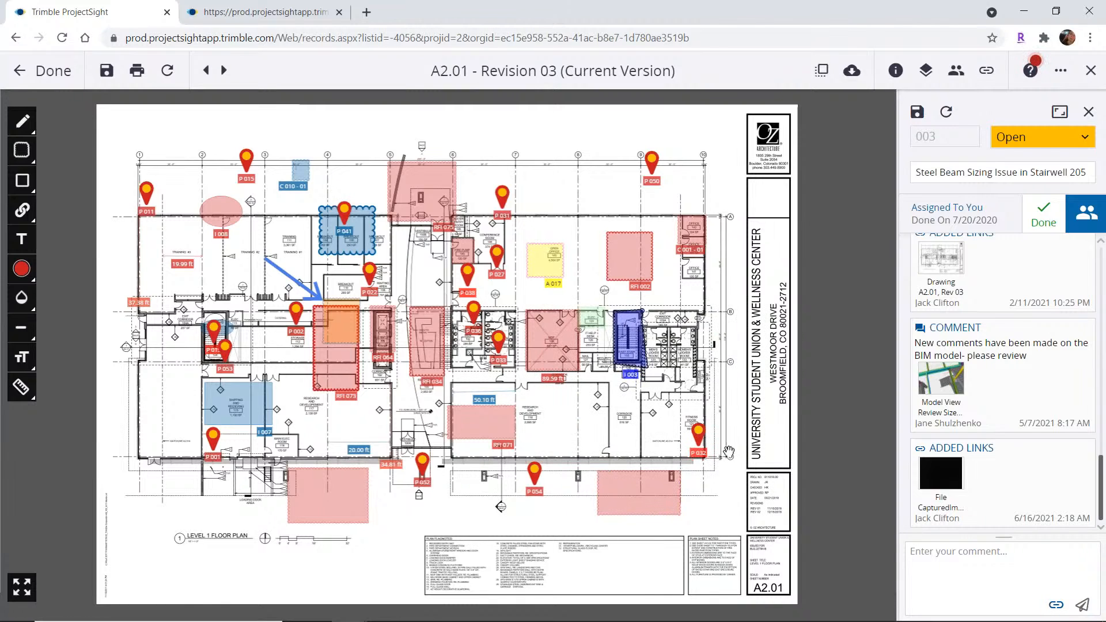
Check the model view once more, then return to the drawing and read Issue 003's comment history back to its description.
{"action": "left_click", "coordinate": [278, 11]}
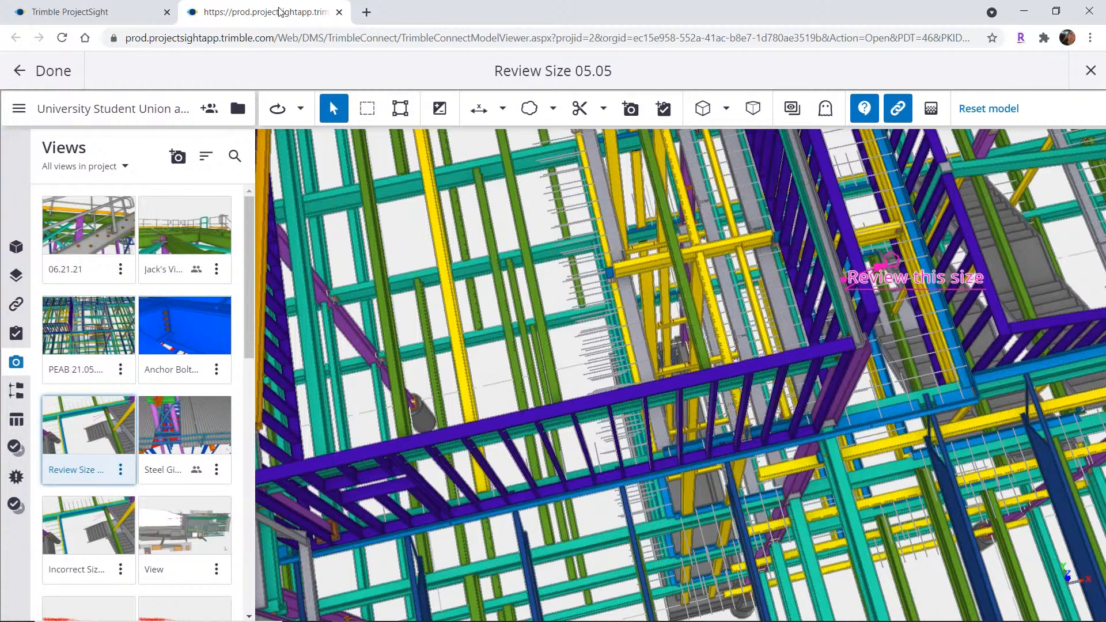
{"action": "left_click", "coordinate": [110, 13]}
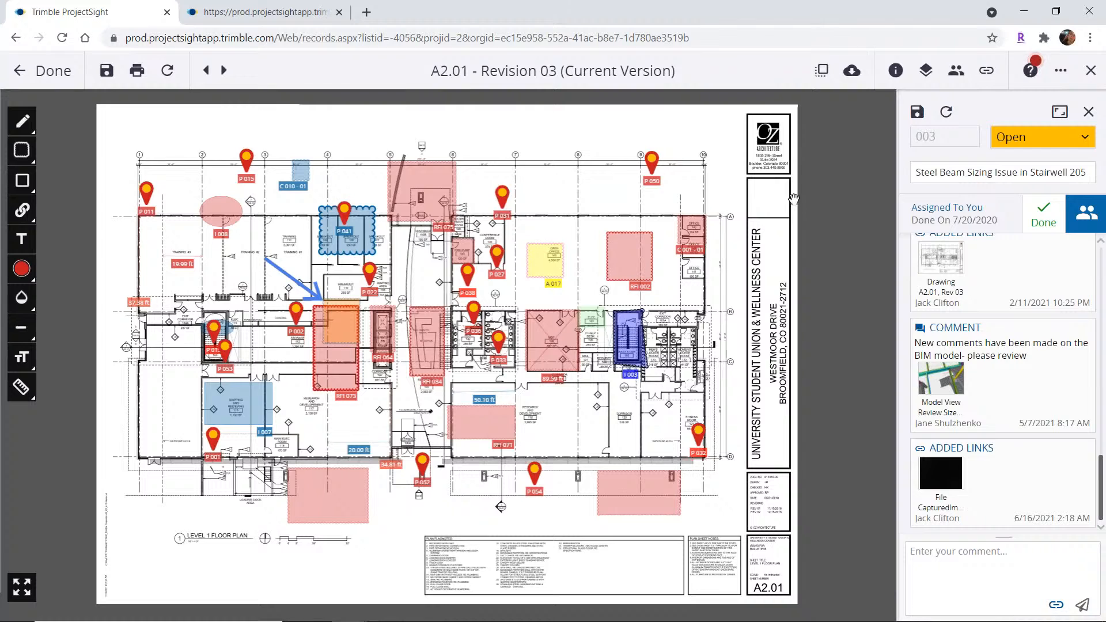
{"action": "scroll", "coordinate": [1016, 331], "scroll_direction": "up", "scroll_amount": 2}
{"action": "scroll", "coordinate": [1002, 383], "scroll_direction": "up", "scroll_amount": 1}
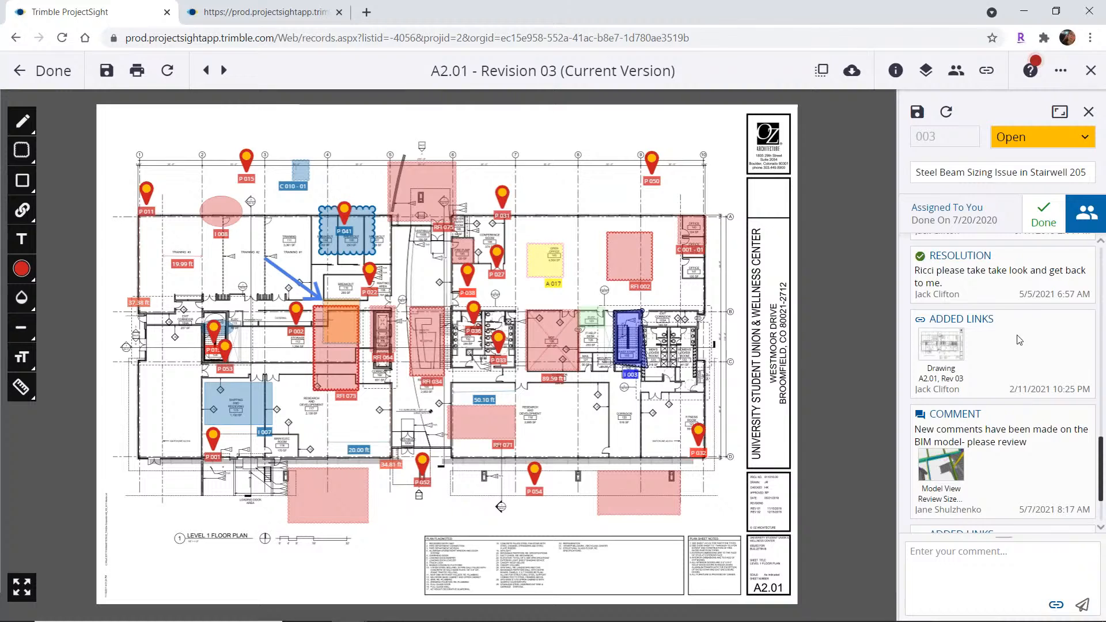
{"action": "scroll", "coordinate": [1060, 321], "scroll_direction": "up", "scroll_amount": 1}
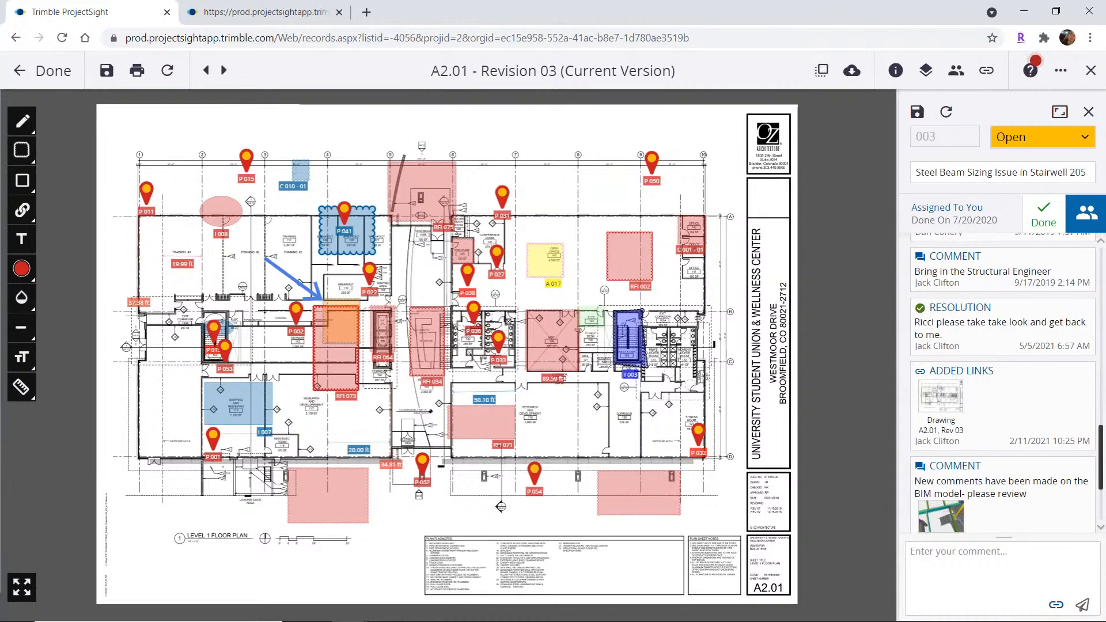
{"action": "scroll", "coordinate": [1051, 260], "scroll_direction": "up", "scroll_amount": 4}
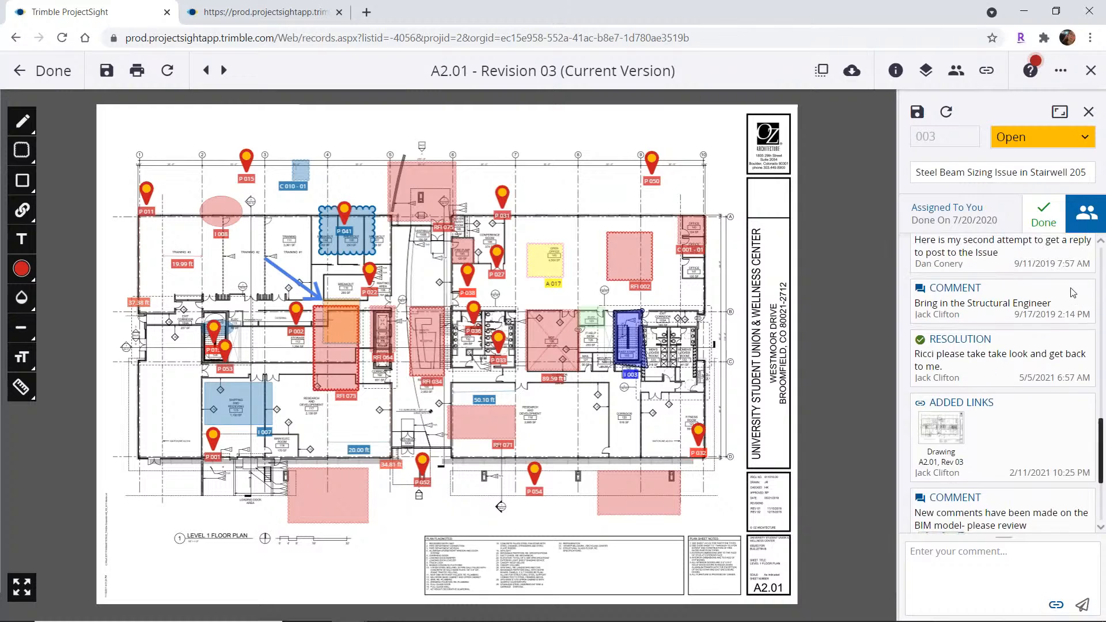
{"action": "scroll", "coordinate": [1051, 261], "scroll_direction": "up", "scroll_amount": 8}
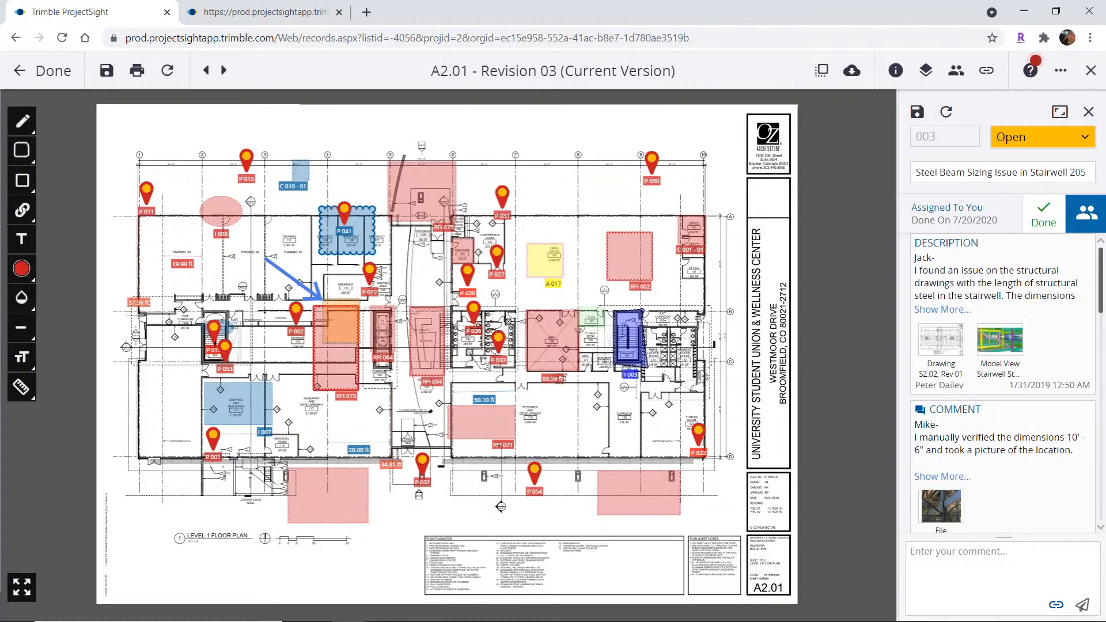
Delete the unlinked red rectangle annotation below the lower-right part of the floor plan.
{"action": "left_click", "coordinate": [645, 491]}
{"action": "left_click", "coordinate": [703, 446]}
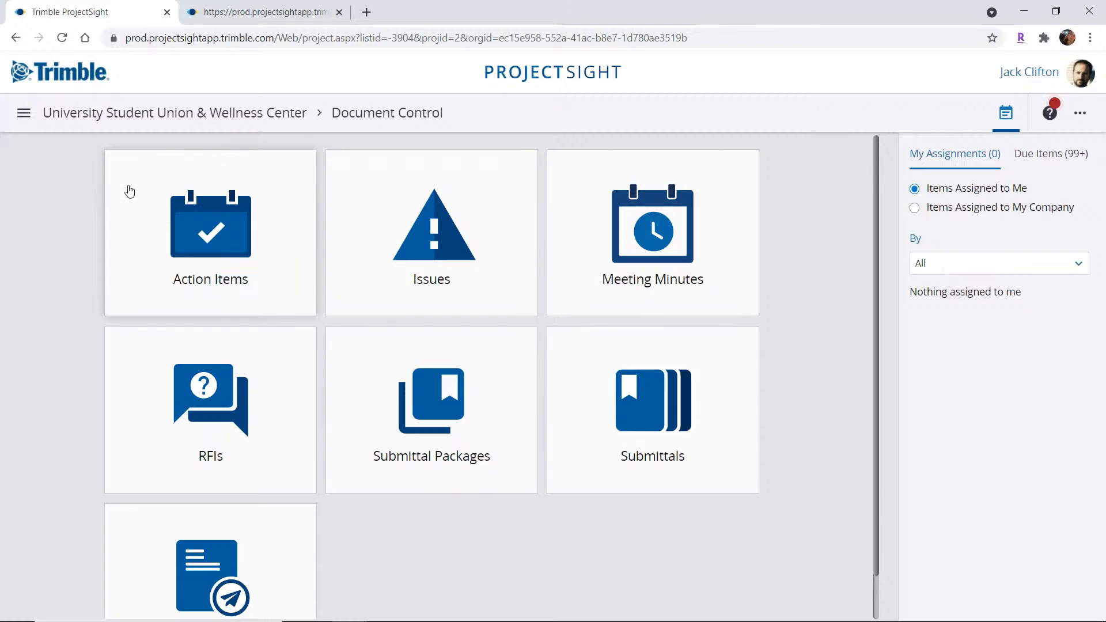
Open the RFIs in the project's Document Control area and apply the saved view High RFIs.
{"action": "left_click", "coordinate": [24, 115]}
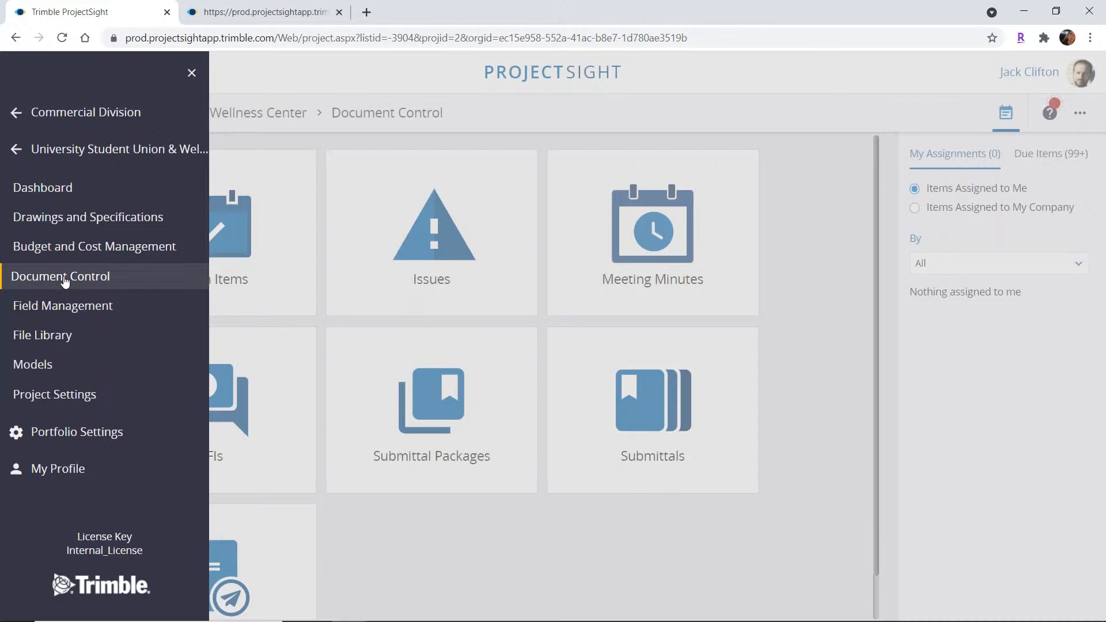
{"action": "left_click", "coordinate": [582, 116]}
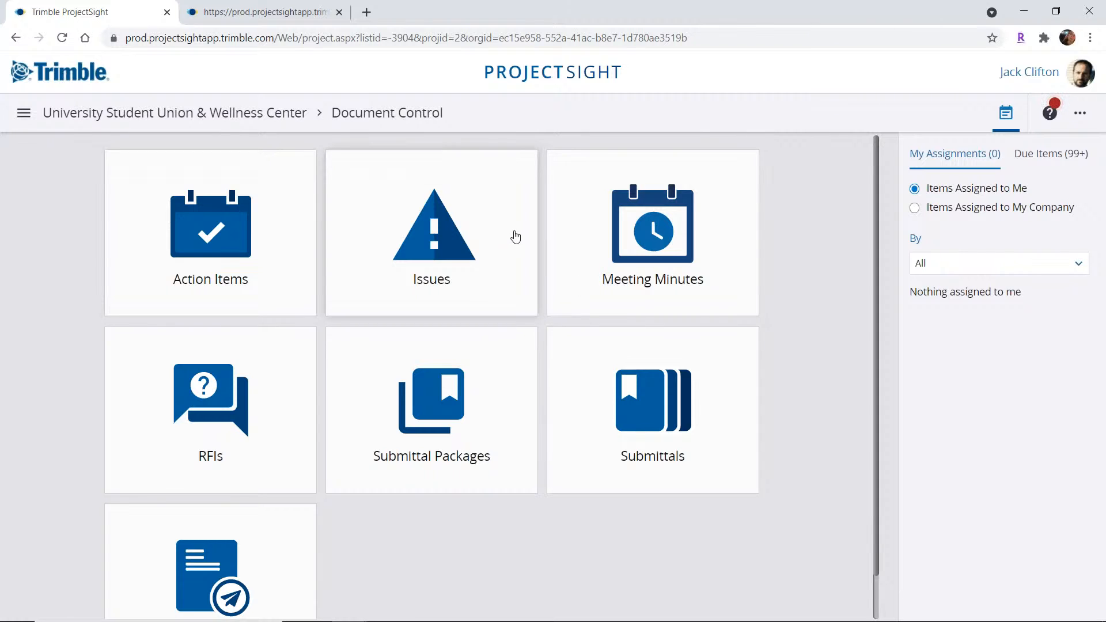
{"action": "scroll", "coordinate": [469, 437], "scroll_direction": "down", "scroll_amount": 1}
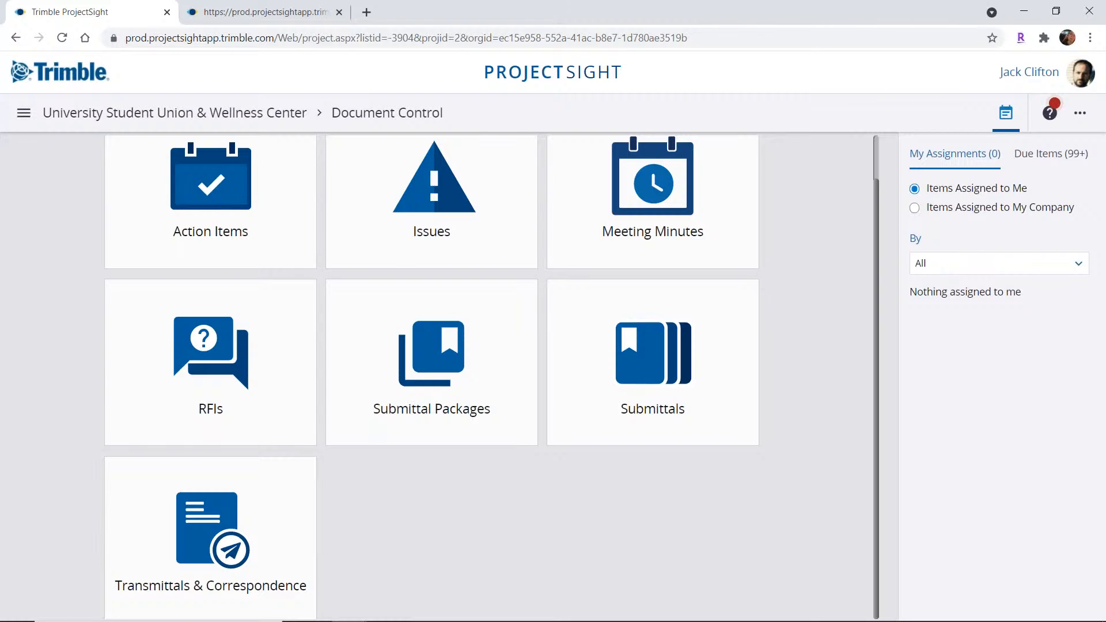
{"action": "left_click", "coordinate": [248, 334]}
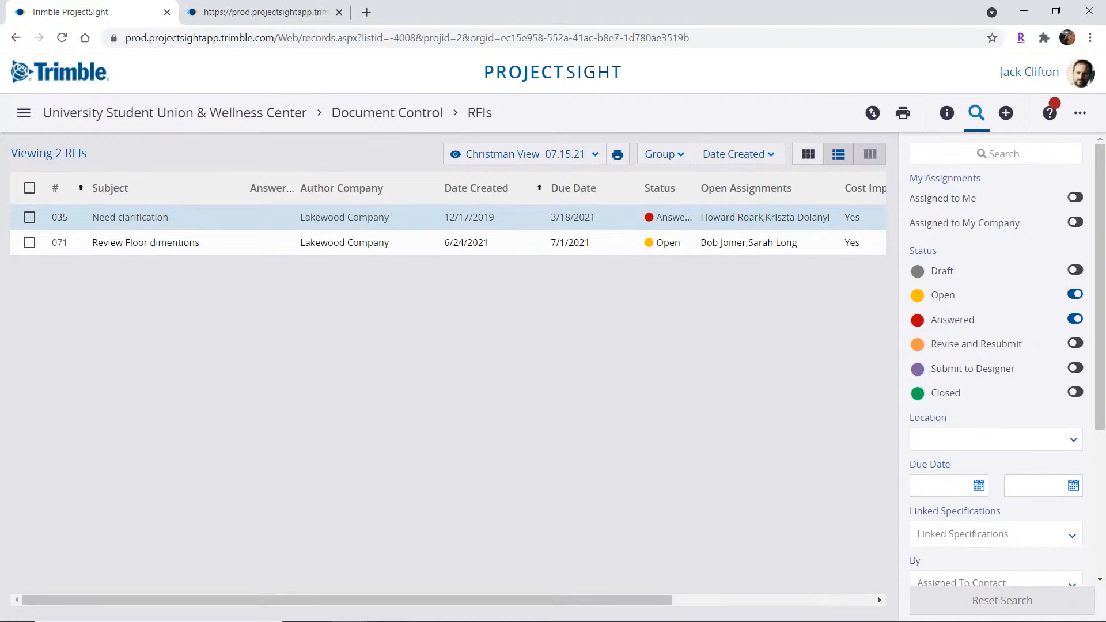
{"action": "left_click", "coordinate": [595, 154]}
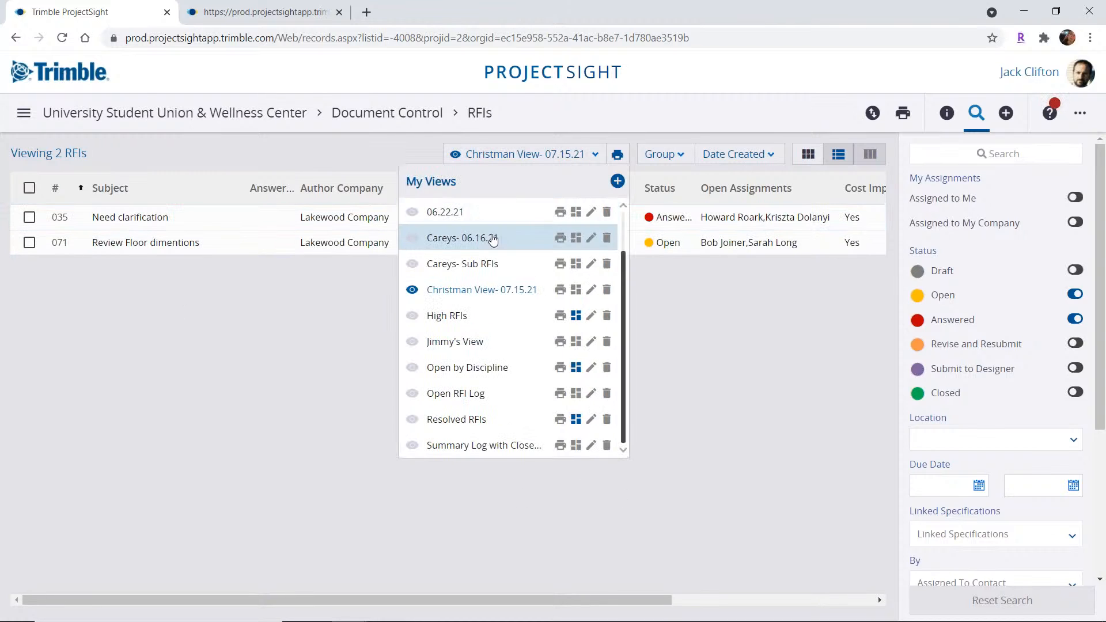
{"action": "left_click", "coordinate": [454, 317]}
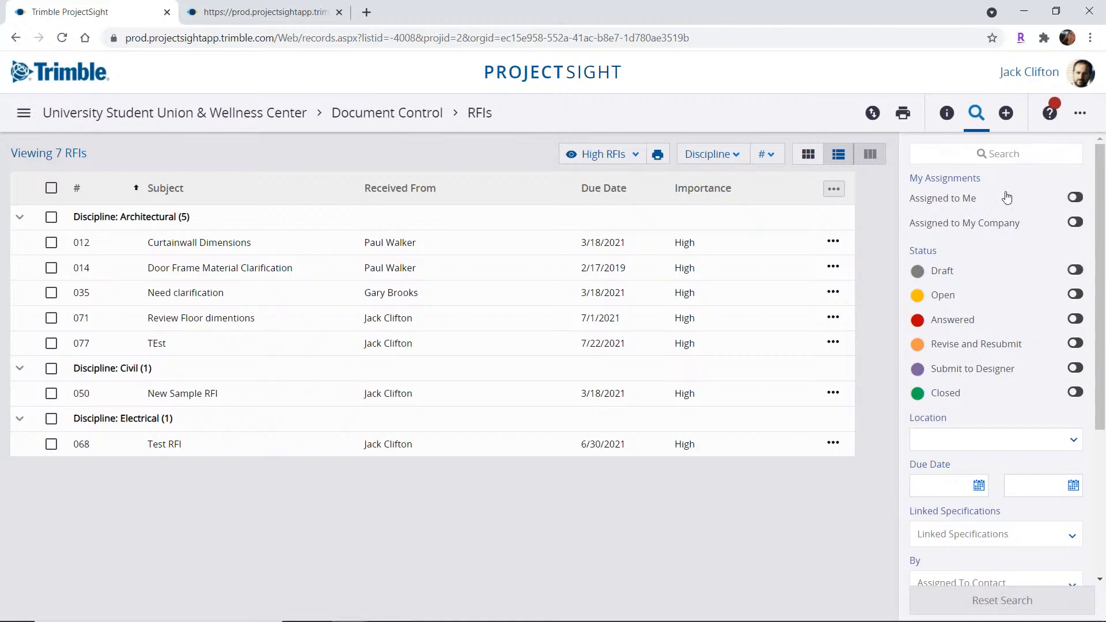
Remove the High importance filter from the RFI list.
{"action": "scroll", "coordinate": [999, 340], "scroll_direction": "down", "scroll_amount": 4}
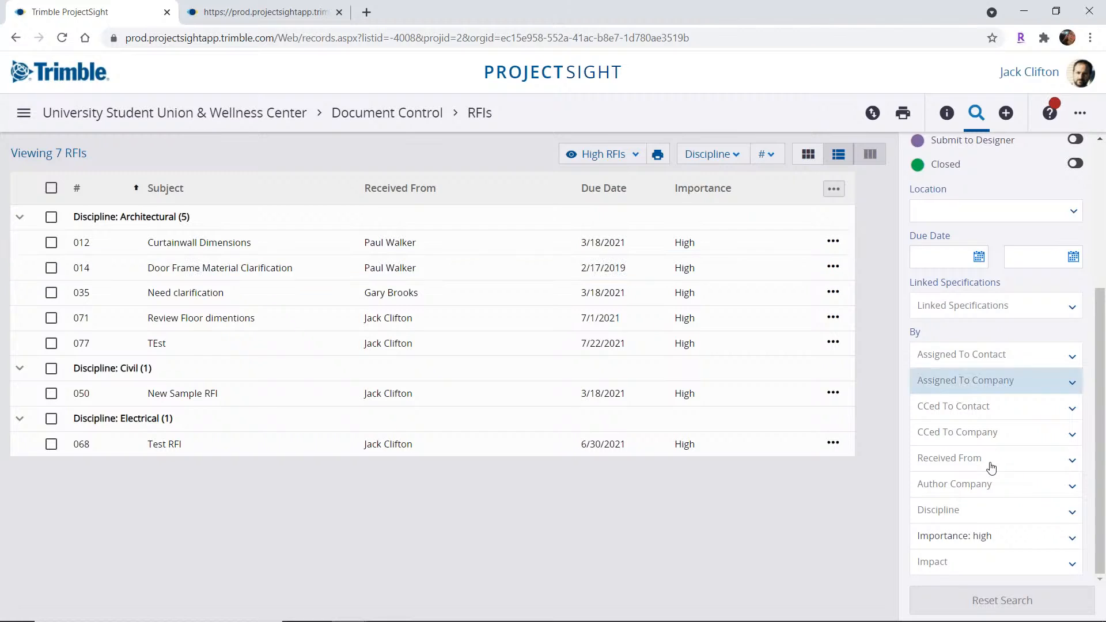
{"action": "left_click", "coordinate": [985, 535]}
{"action": "left_click", "coordinate": [706, 457]}
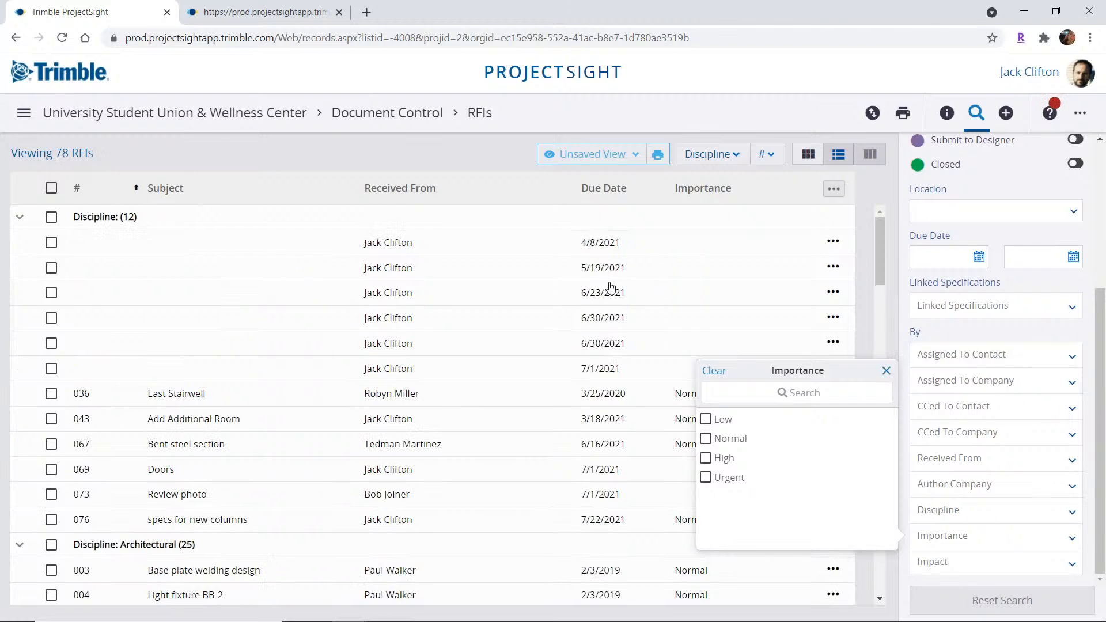
{"action": "left_click", "coordinate": [611, 291]}
Create a new saved view of the RFI list named "07.22.21- Open RFIs".
{"action": "scroll", "coordinate": [610, 292], "scroll_direction": "down", "scroll_amount": 3}
{"action": "scroll", "coordinate": [1006, 331], "scroll_direction": "up", "scroll_amount": 4}
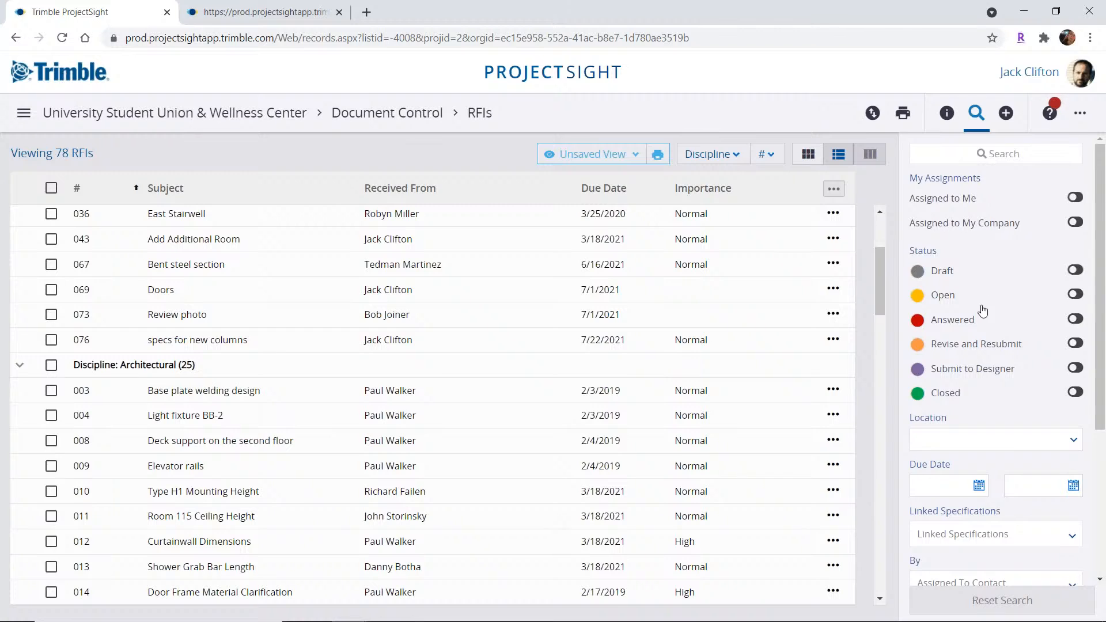
{"action": "scroll", "coordinate": [998, 501], "scroll_direction": "down", "scroll_amount": 3}
{"action": "left_click", "coordinate": [592, 154]}
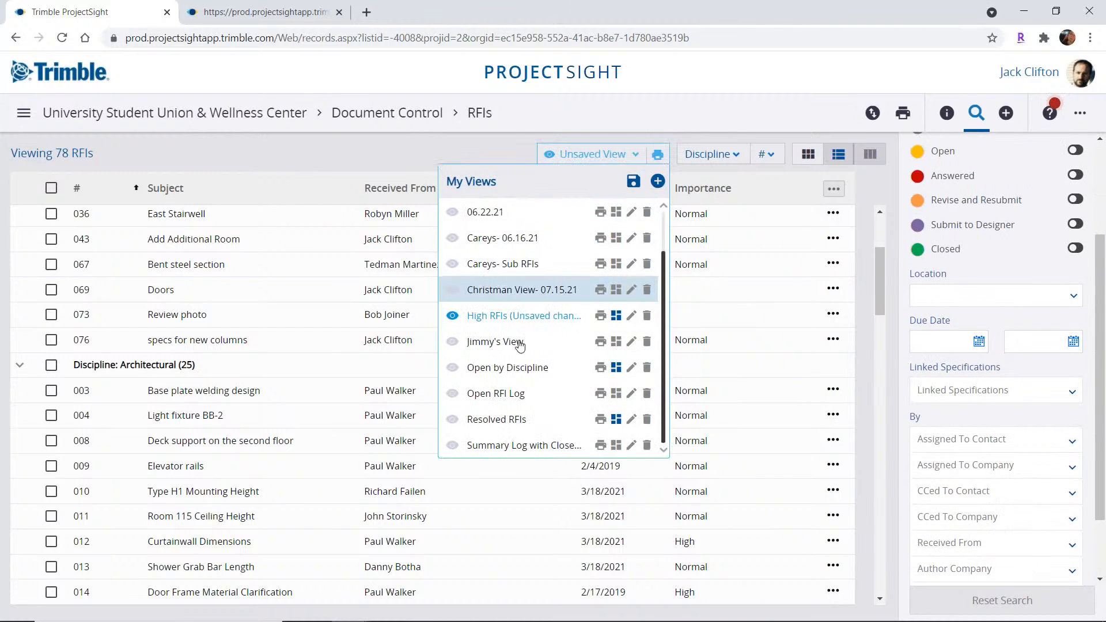
{"action": "scroll", "coordinate": [532, 248], "scroll_direction": "up", "scroll_amount": 2}
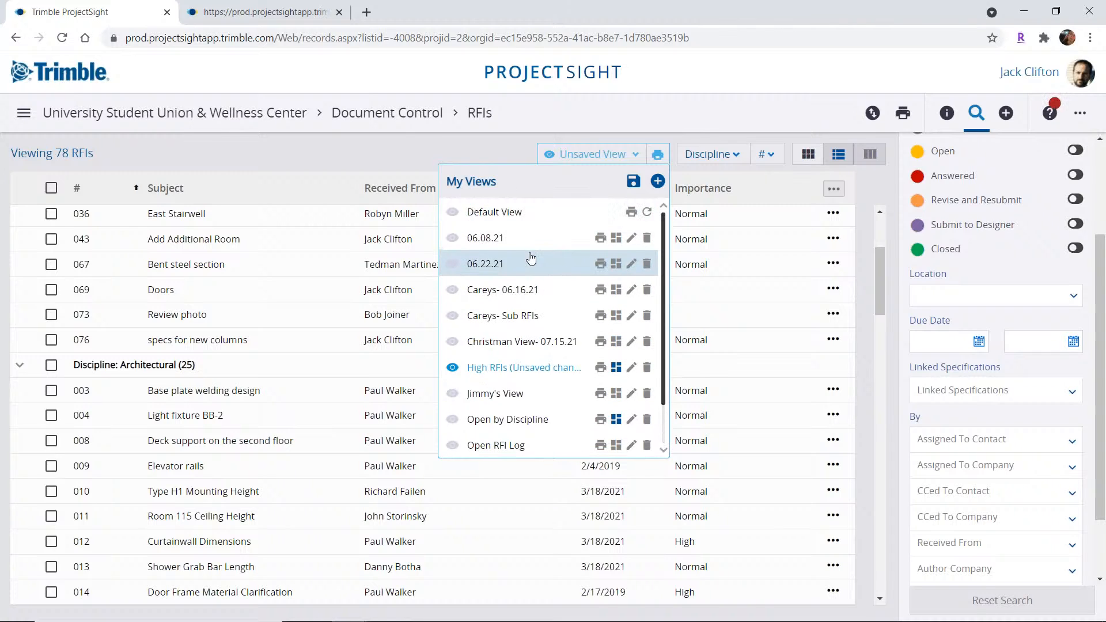
{"action": "left_click", "coordinate": [657, 181]}
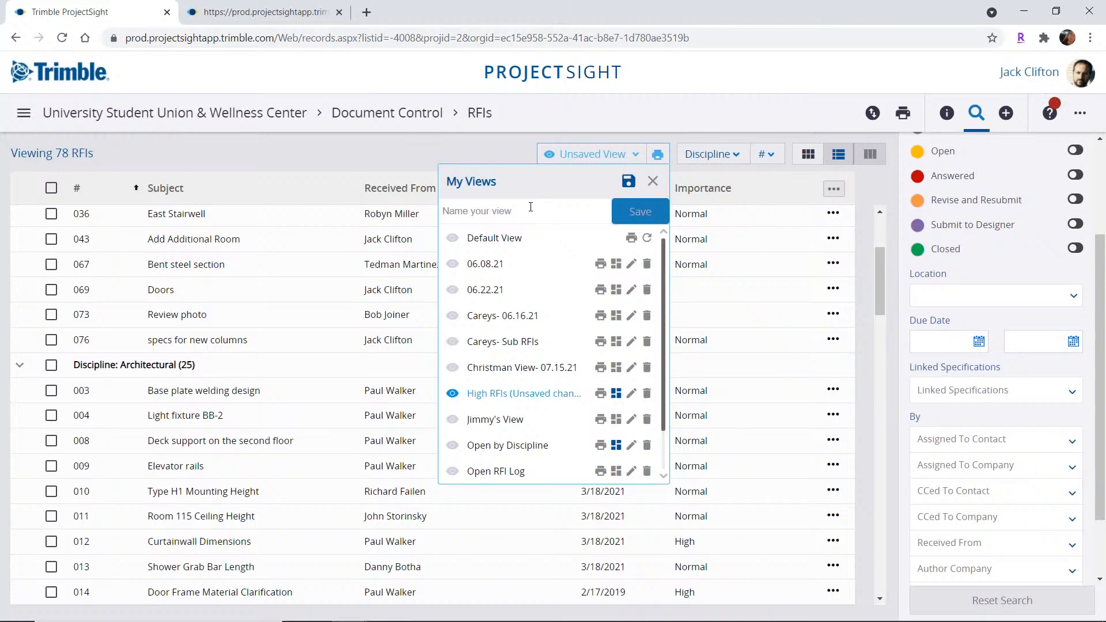
{"action": "type", "text": "07.22.21"}
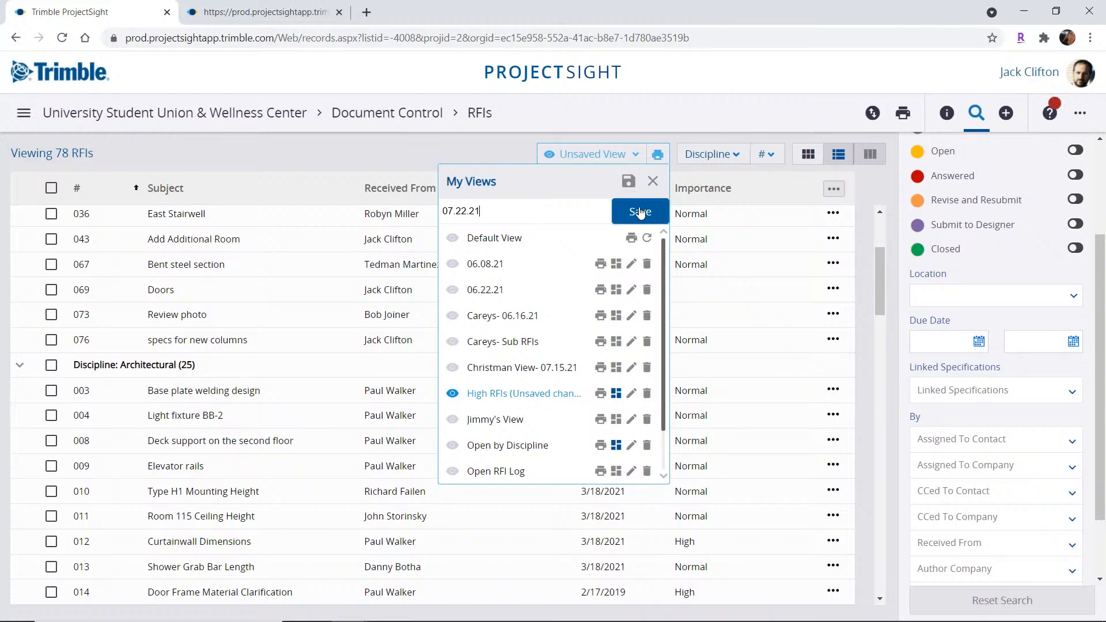
{"action": "type", "text": "- Open RFIs"}
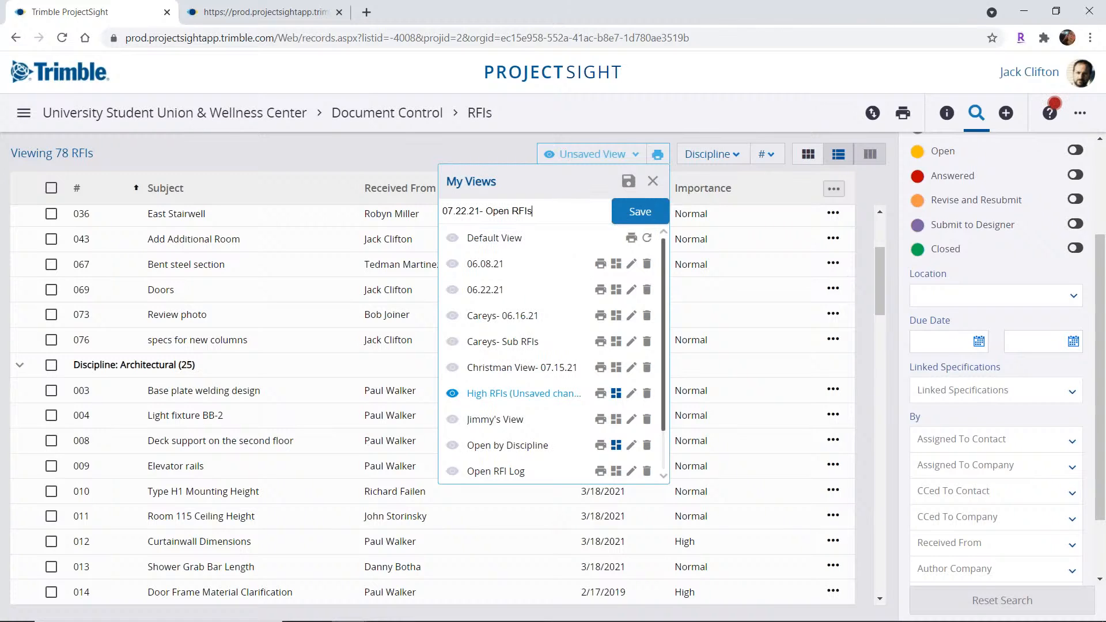
{"action": "left_click", "coordinate": [640, 211]}
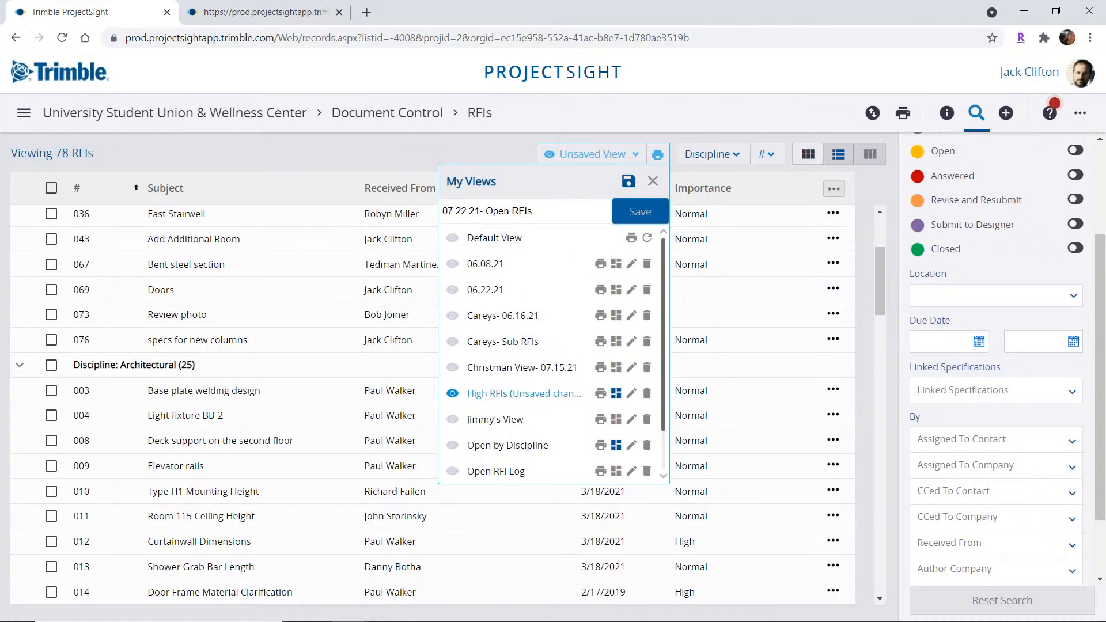
Filter the RFI list to the Open status for the new 07.22.21- Open RFIs view.
{"action": "left_click", "coordinate": [1075, 151]}
{"action": "left_click", "coordinate": [637, 157]}
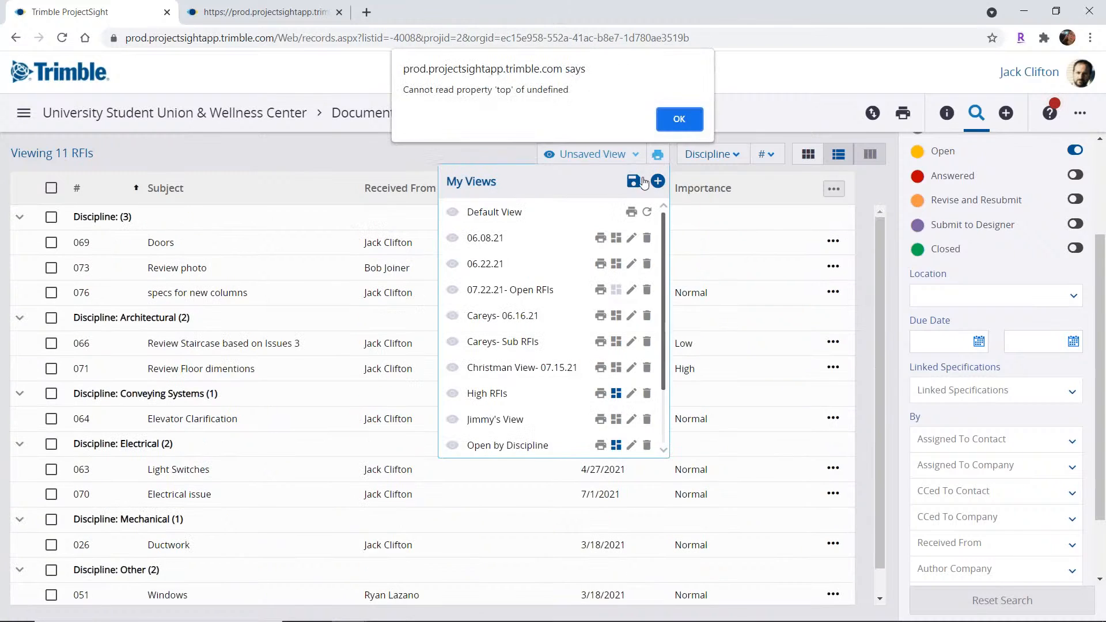
{"action": "left_click", "coordinate": [674, 122]}
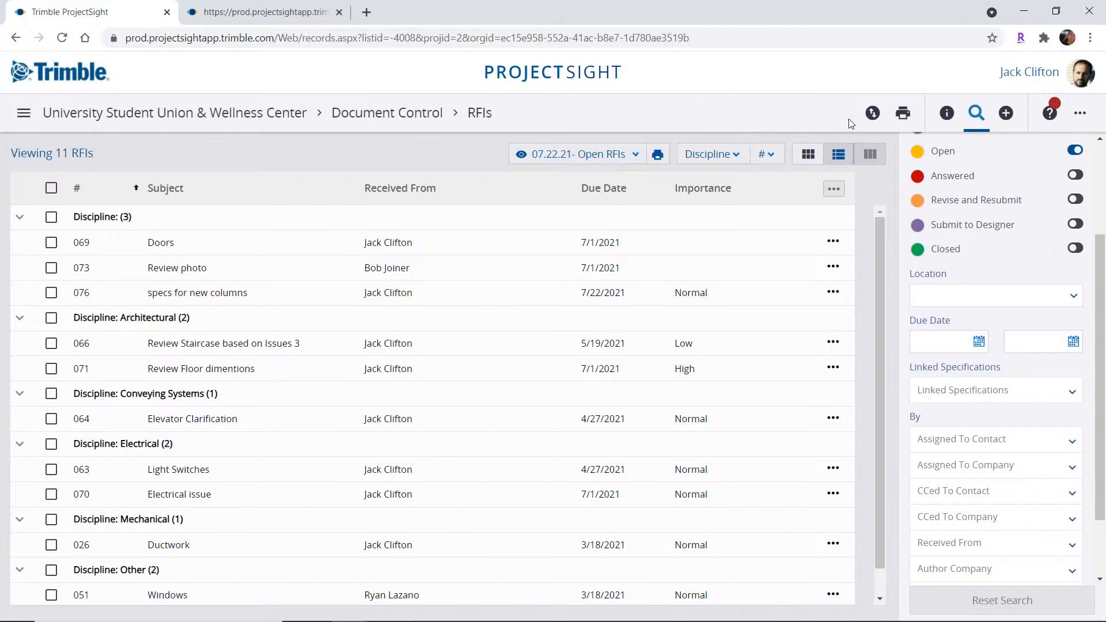
Open the print report settings for the filtered RFIs and compare the standard report templates with the ad-hoc data view template.
{"action": "left_click", "coordinate": [902, 114]}
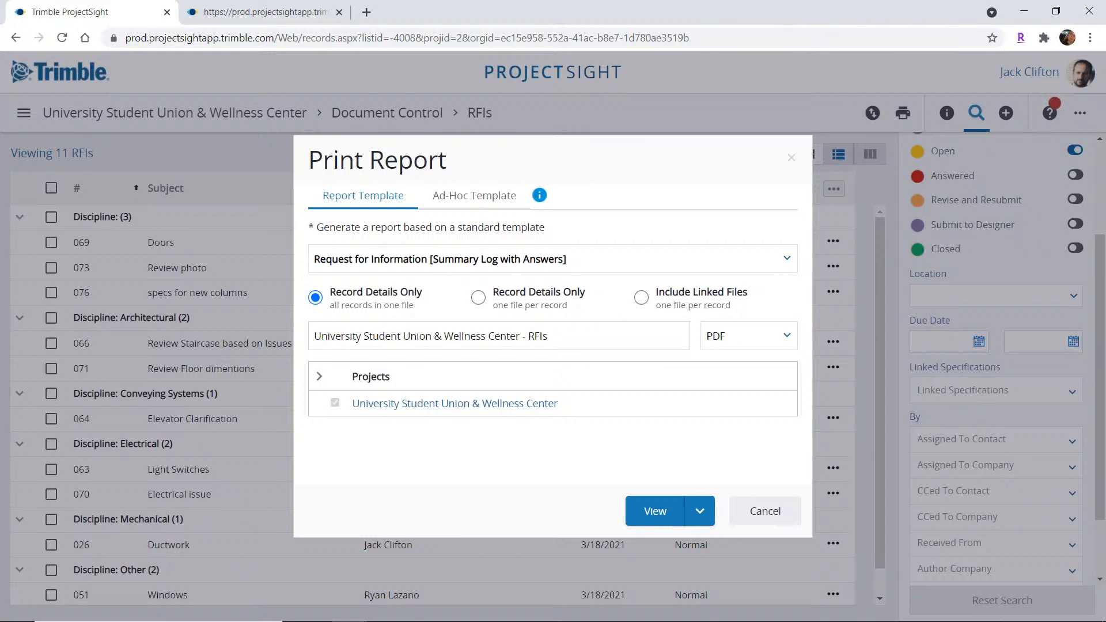
{"action": "left_click", "coordinate": [499, 199]}
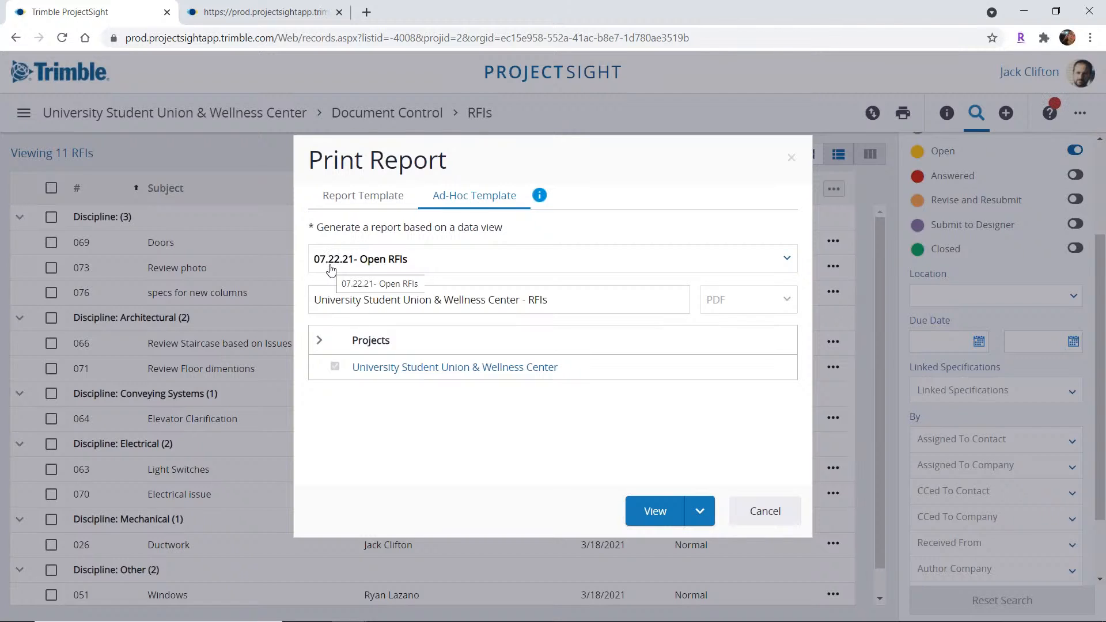
{"action": "left_click", "coordinate": [372, 196]}
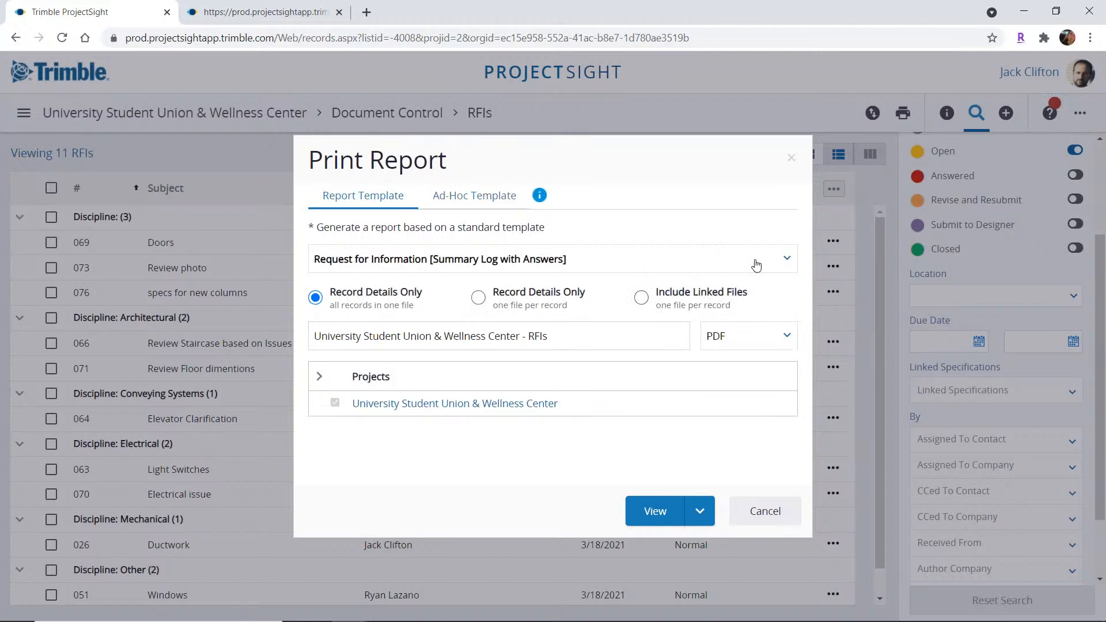
{"action": "left_click", "coordinate": [497, 199]}
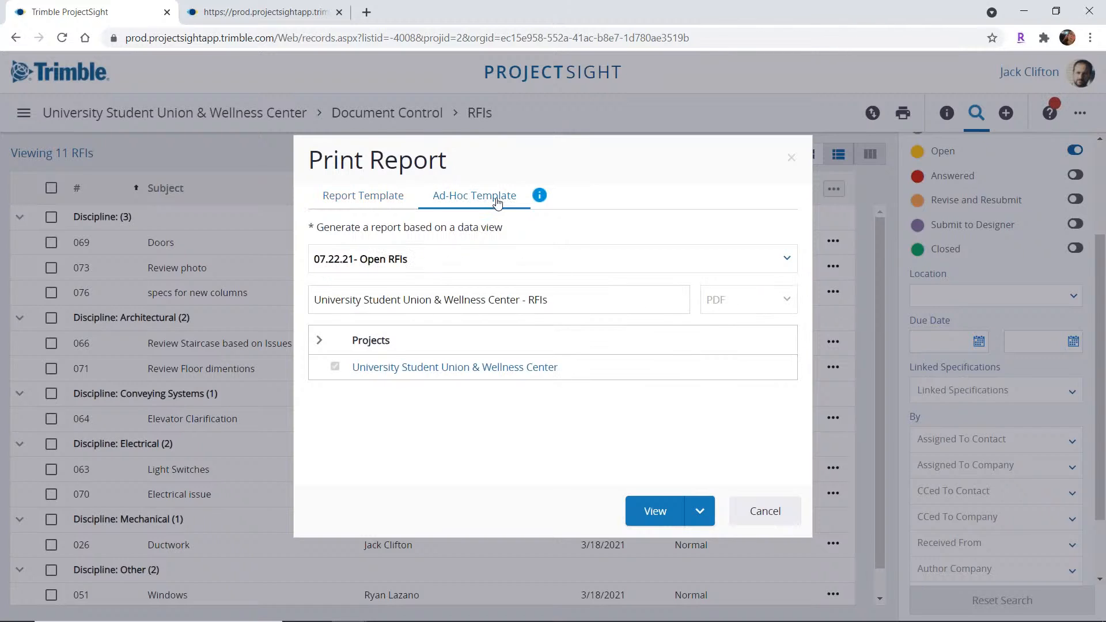
{"action": "left_click", "coordinate": [361, 198]}
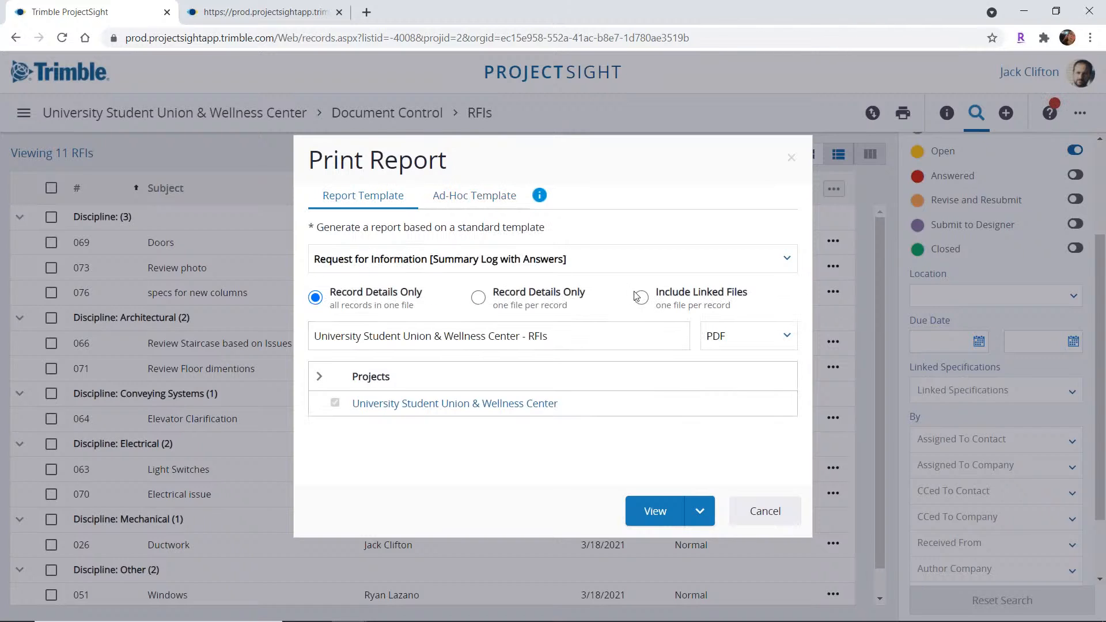
{"action": "left_click", "coordinate": [684, 261]}
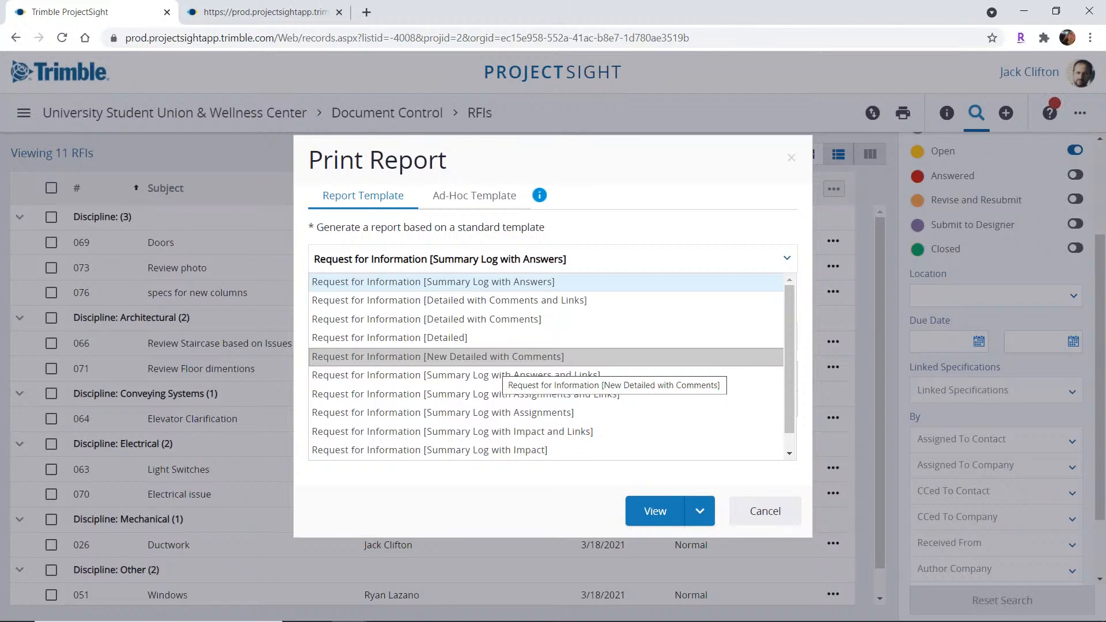
{"action": "left_click", "coordinate": [651, 185]}
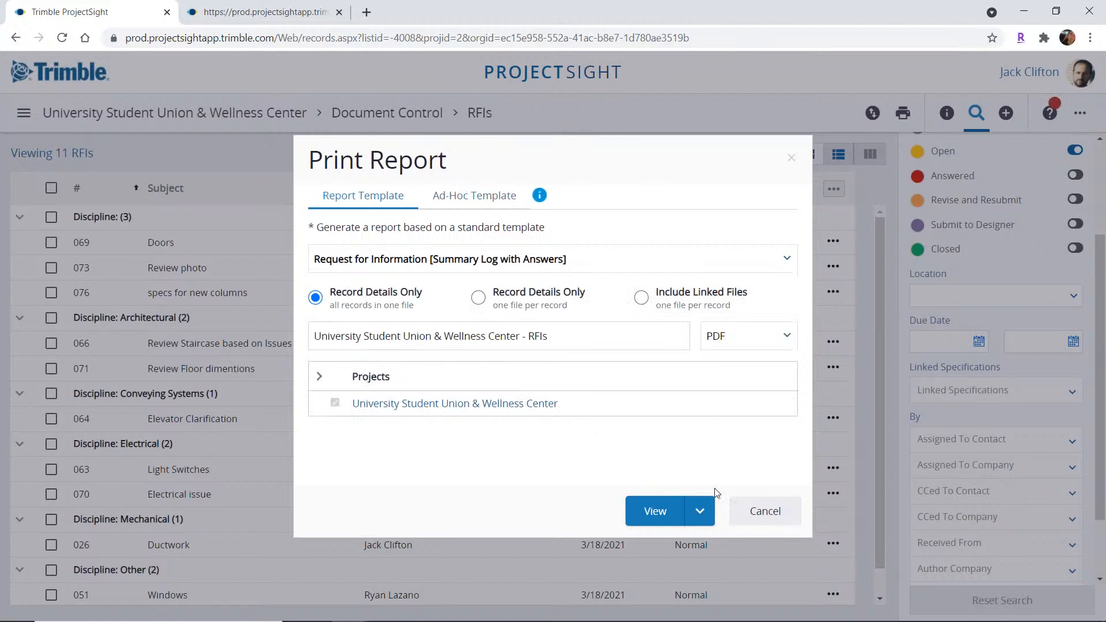
Inspect the email form for sending the RFI report, then return to the report settings without sending.
{"action": "left_click", "coordinate": [699, 511]}
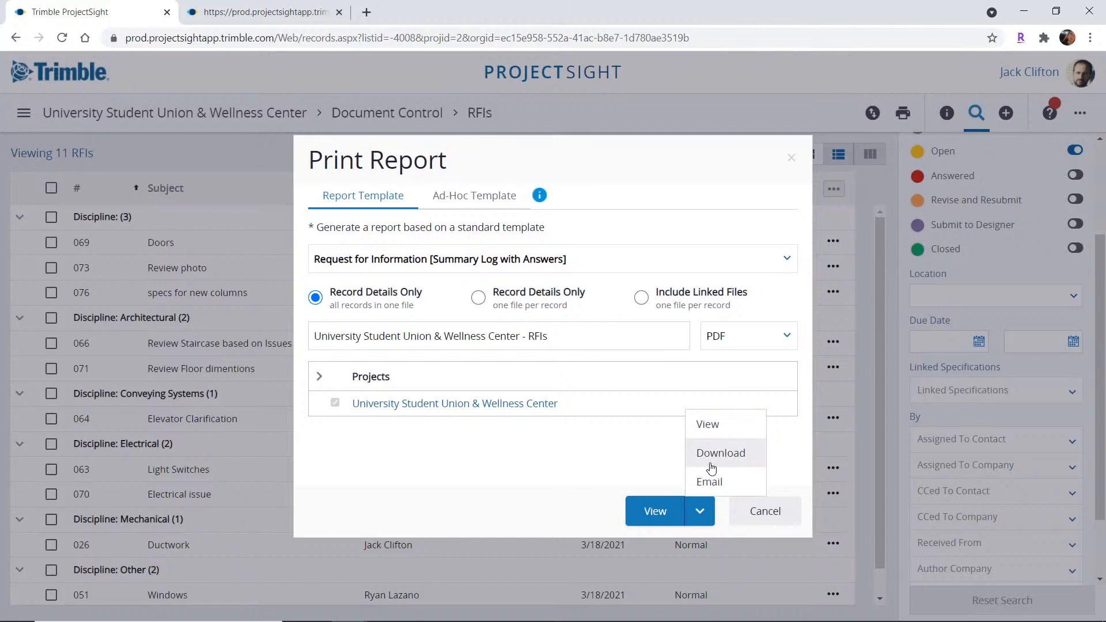
{"action": "left_click", "coordinate": [709, 482]}
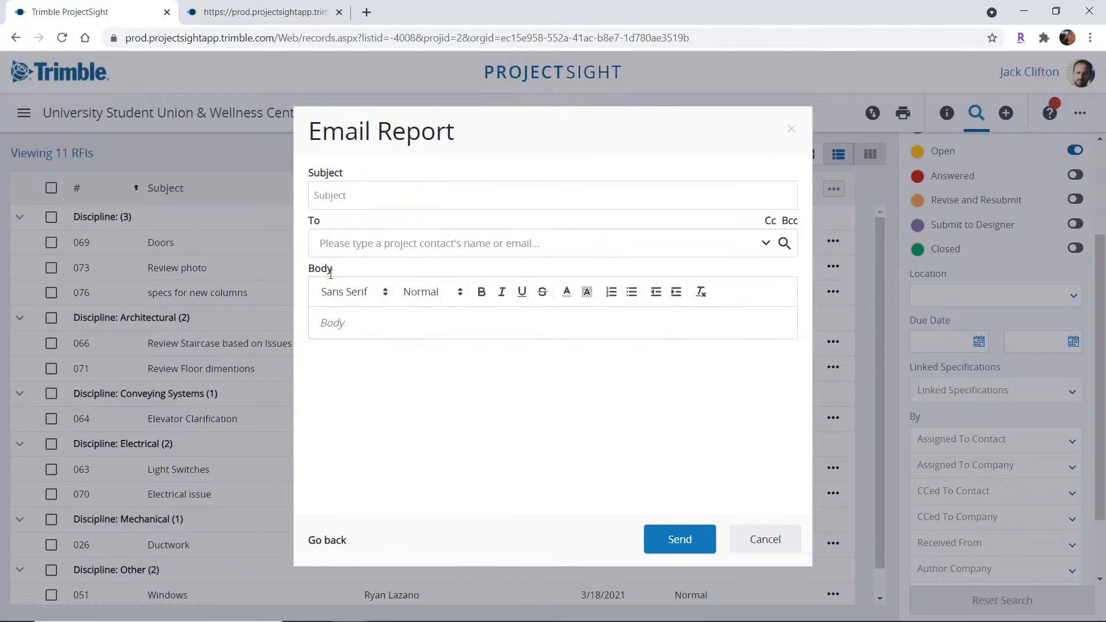
{"action": "left_click", "coordinate": [362, 323]}
{"action": "left_click", "coordinate": [327, 539]}
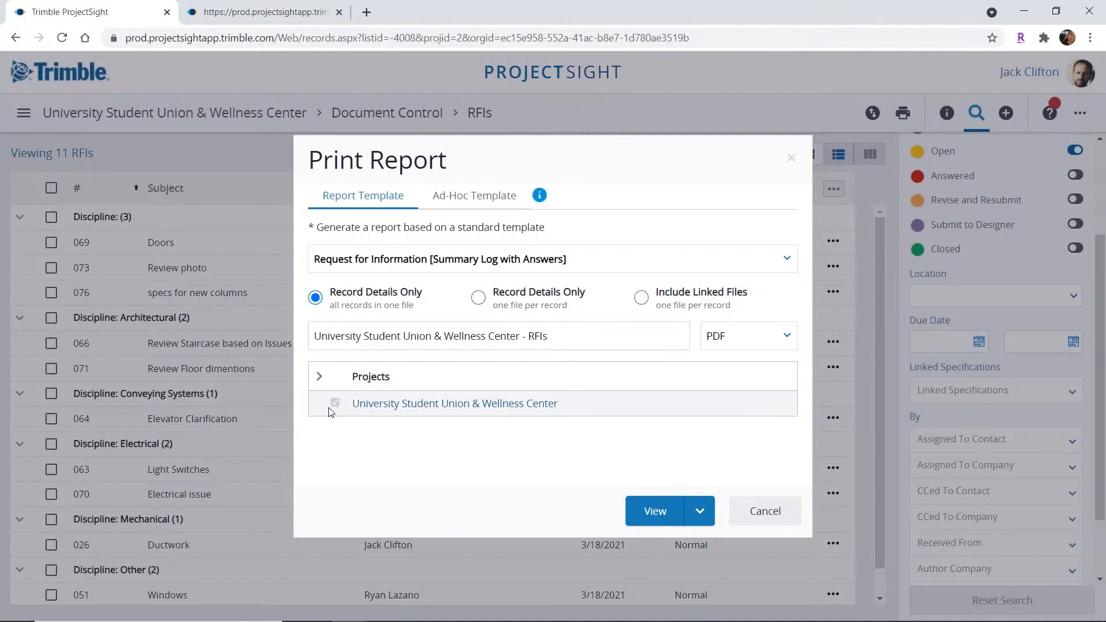
Check which other projects can be included in the report and which output file formats are offered.
{"action": "left_click", "coordinate": [319, 376]}
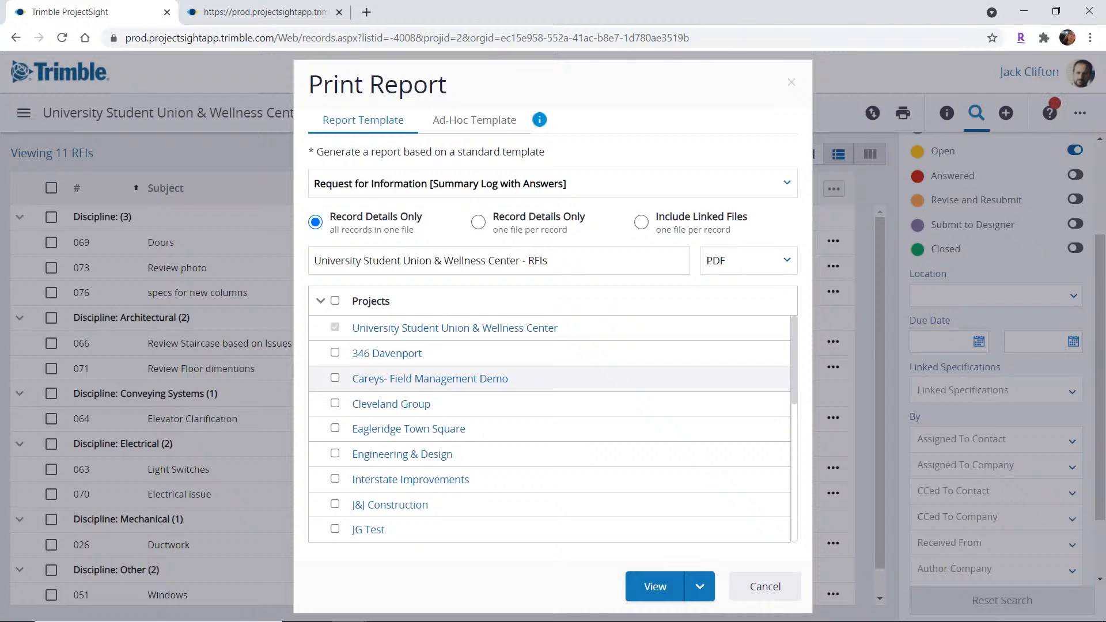
{"action": "left_click", "coordinate": [320, 300]}
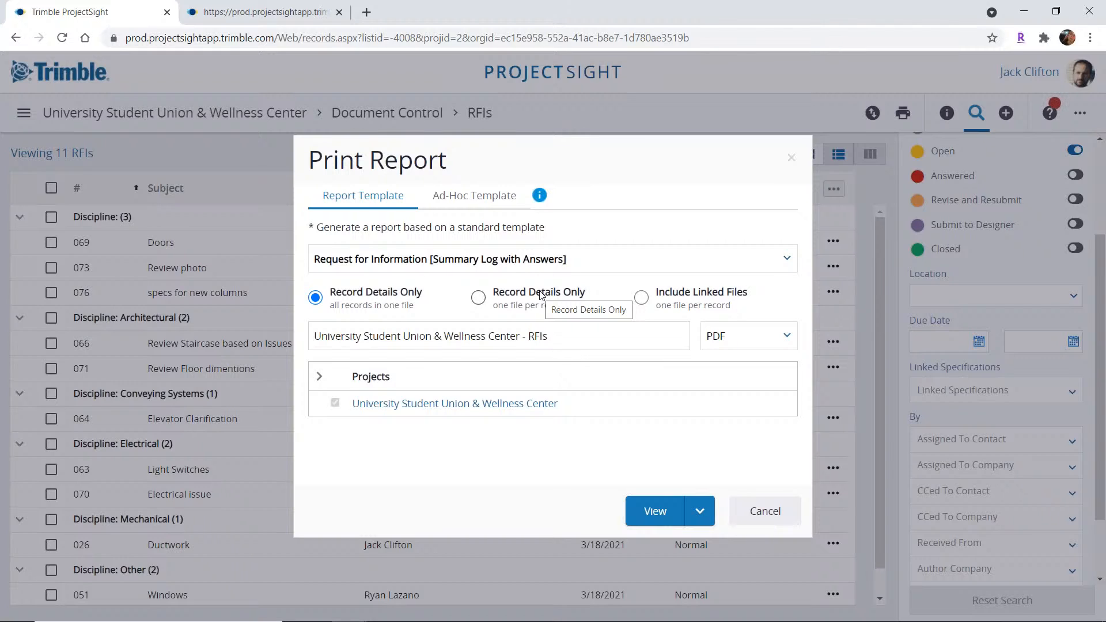
{"action": "left_click", "coordinate": [780, 340]}
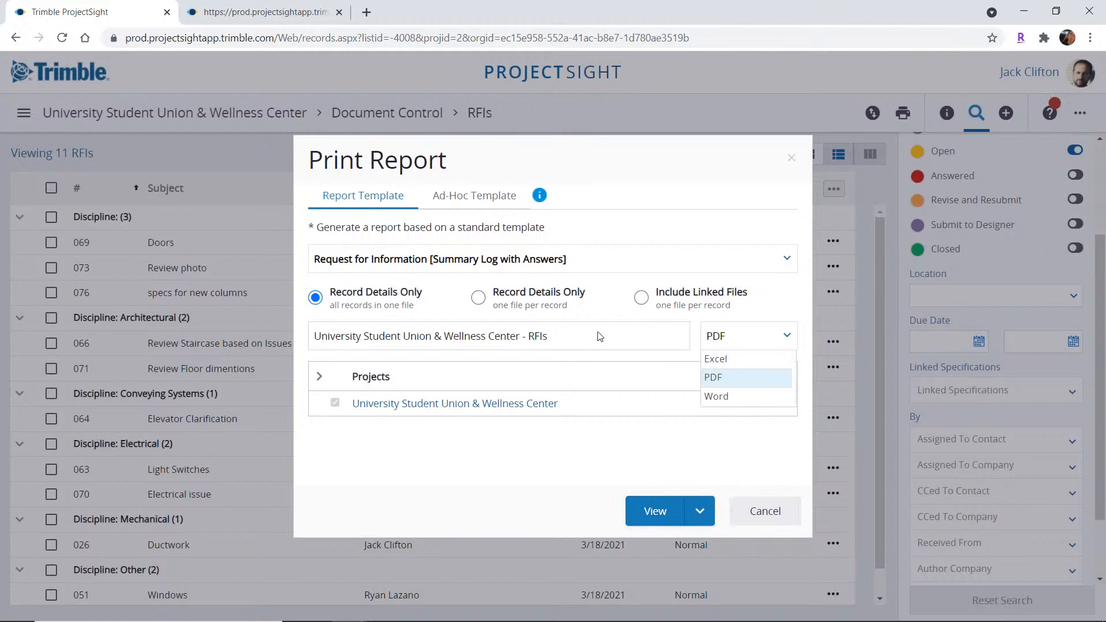
Generate and view the Summary Log with Answers report as a PDF, then close the report and the model viewer.
{"action": "left_click", "coordinate": [655, 511]}
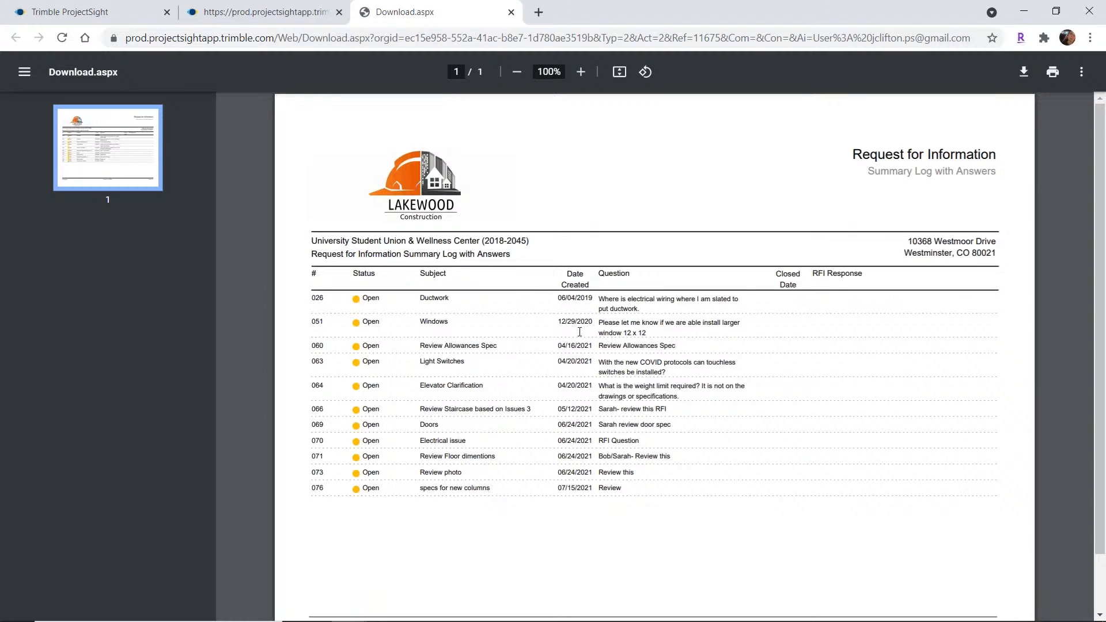
{"action": "scroll", "coordinate": [565, 334], "scroll_direction": "down", "scroll_amount": 1}
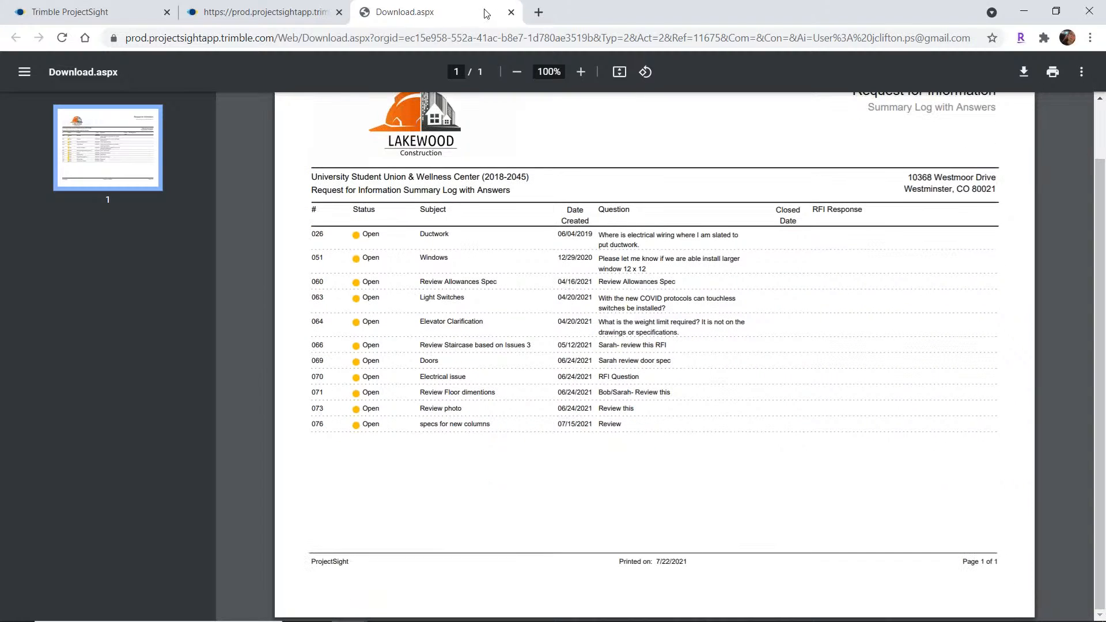
{"action": "left_click", "coordinate": [512, 12]}
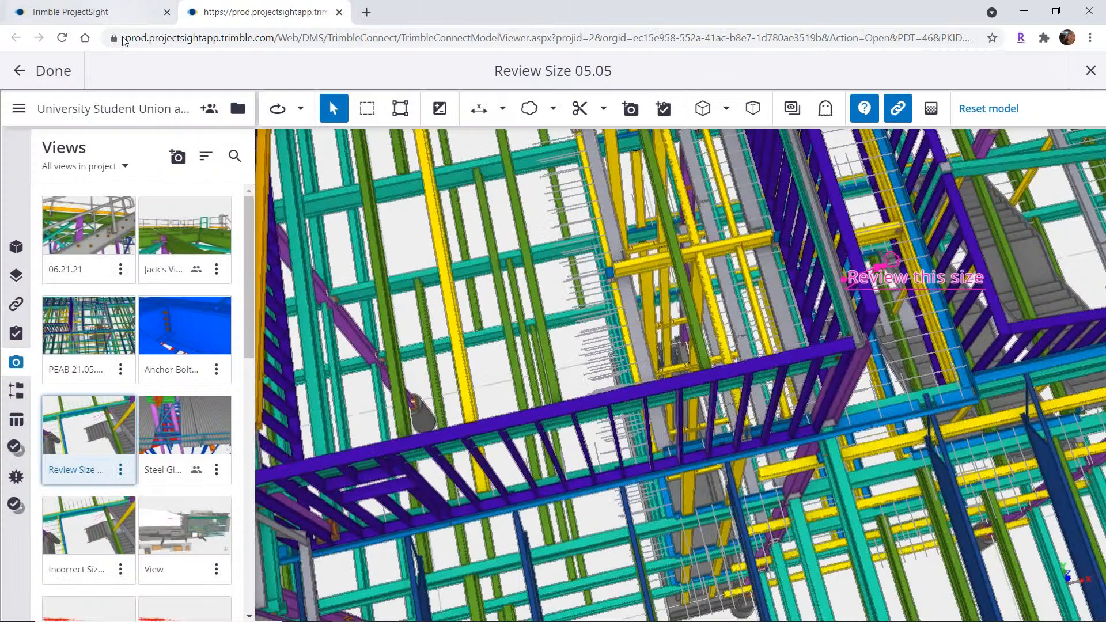
{"action": "left_click", "coordinate": [339, 13]}
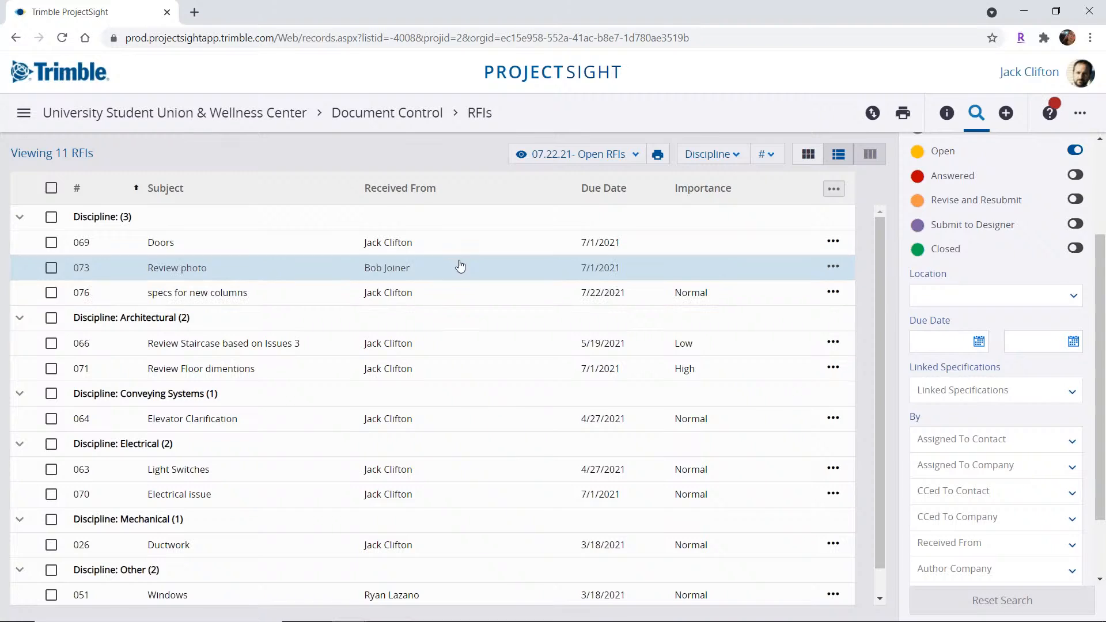
Preview RFI 069 Doors, then open RFI 066 Review Staircase based on Issues 3 in its full record view.
{"action": "scroll", "coordinate": [264, 421], "scroll_direction": "down", "scroll_amount": 1}
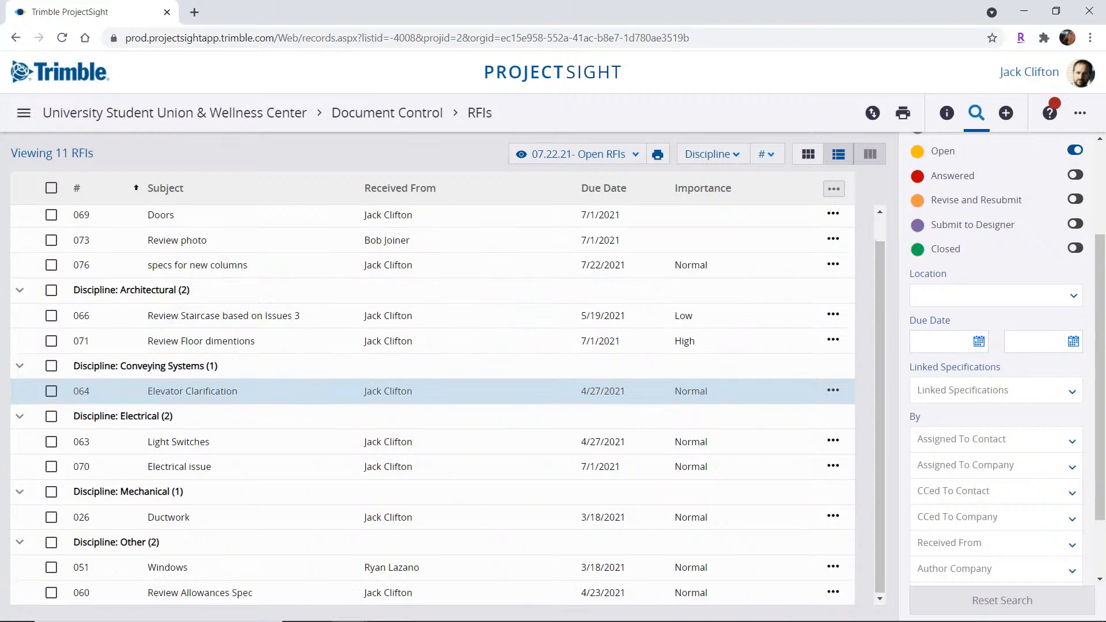
{"action": "left_click", "coordinate": [172, 223]}
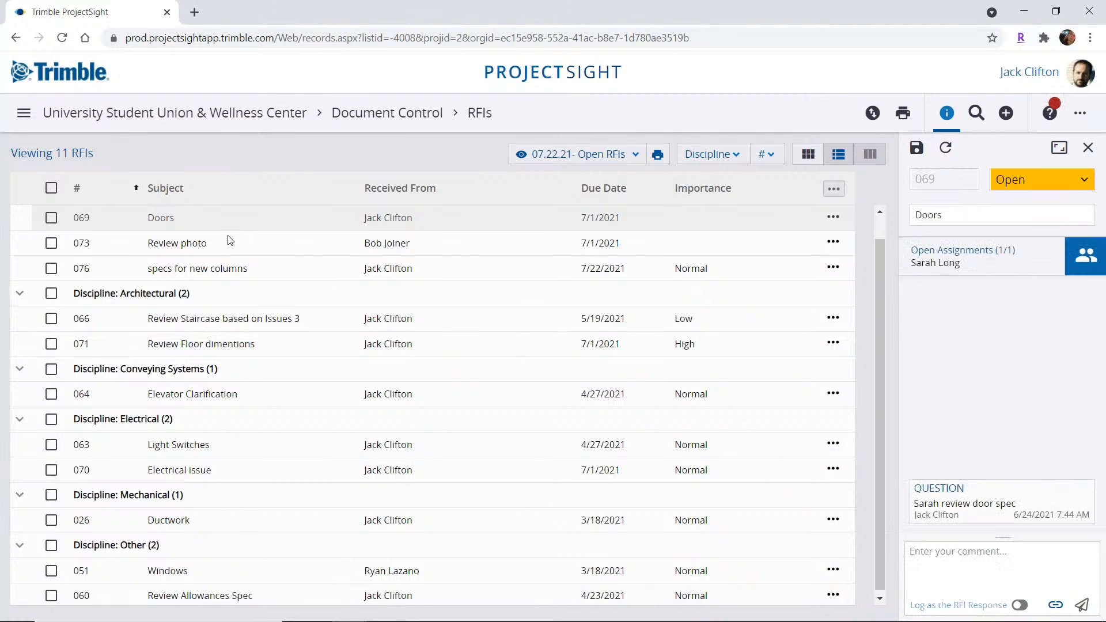
{"action": "left_click", "coordinate": [289, 316]}
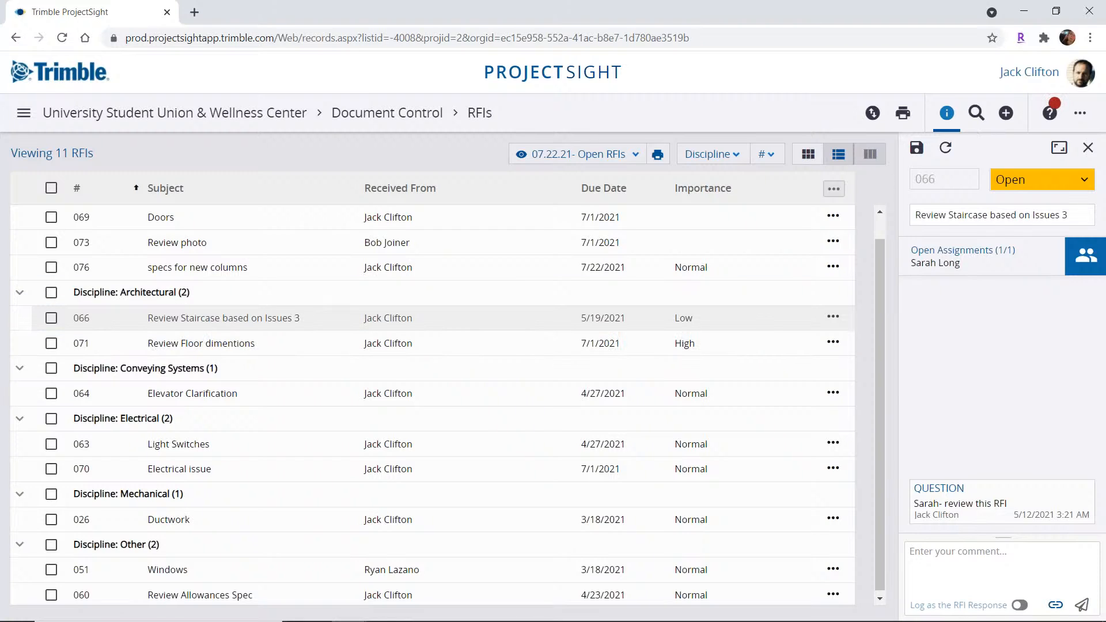
{"action": "left_click", "coordinate": [1059, 148]}
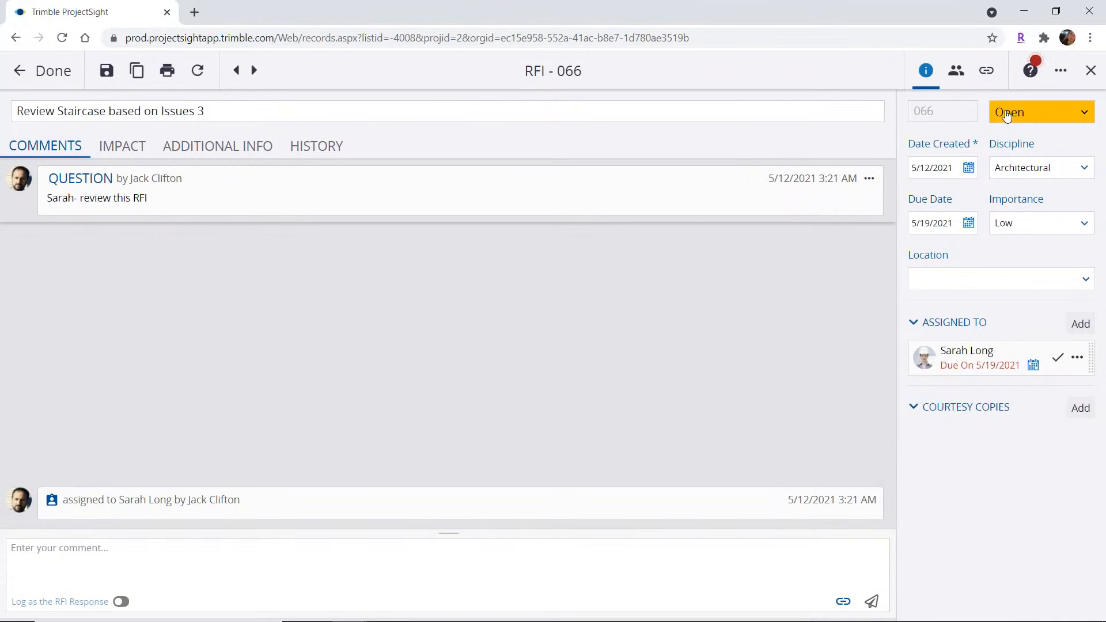
Review the available status, discipline and importance options of RFI 066 without changing them.
{"action": "left_click", "coordinate": [1044, 110]}
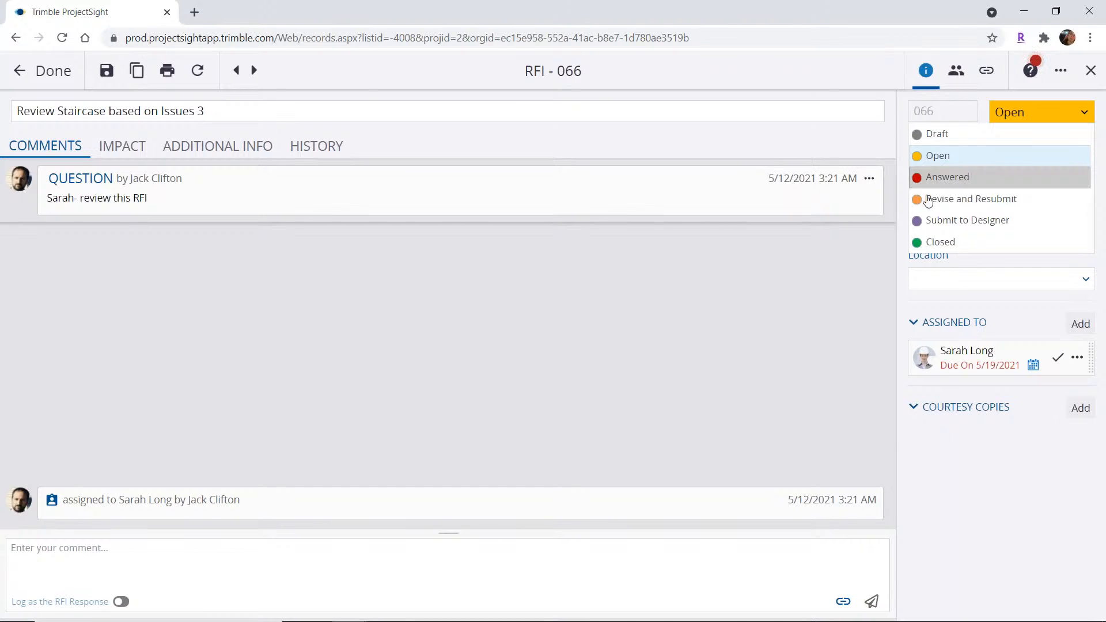
{"action": "left_click", "coordinate": [986, 91]}
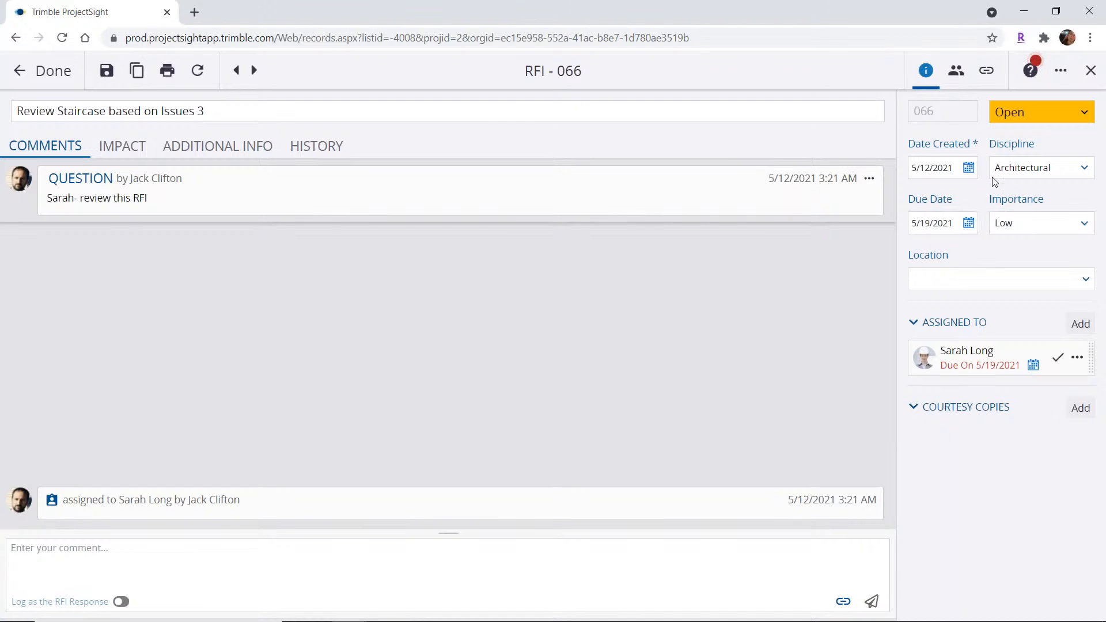
{"action": "left_click", "coordinate": [1080, 169]}
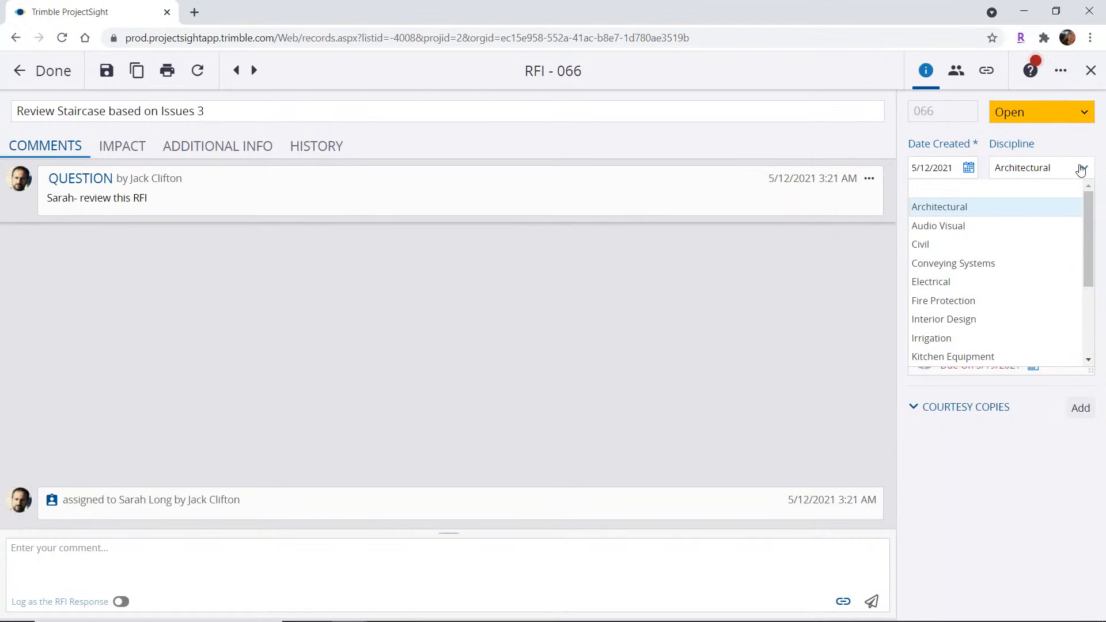
{"action": "left_click", "coordinate": [1081, 169]}
{"action": "left_click", "coordinate": [1076, 222]}
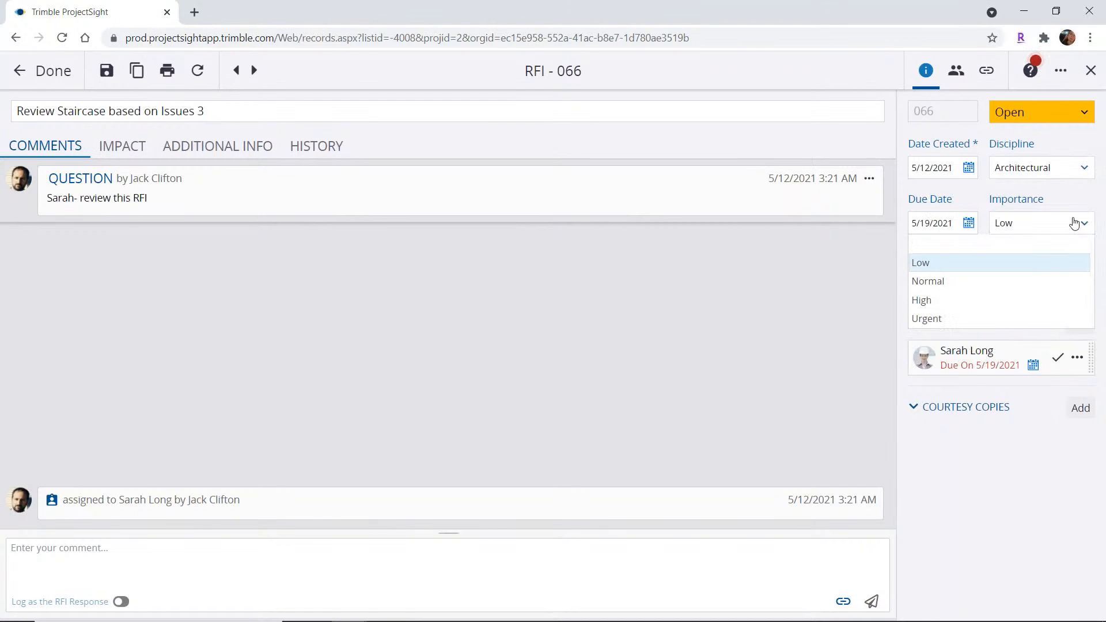
{"action": "left_click", "coordinate": [1064, 200]}
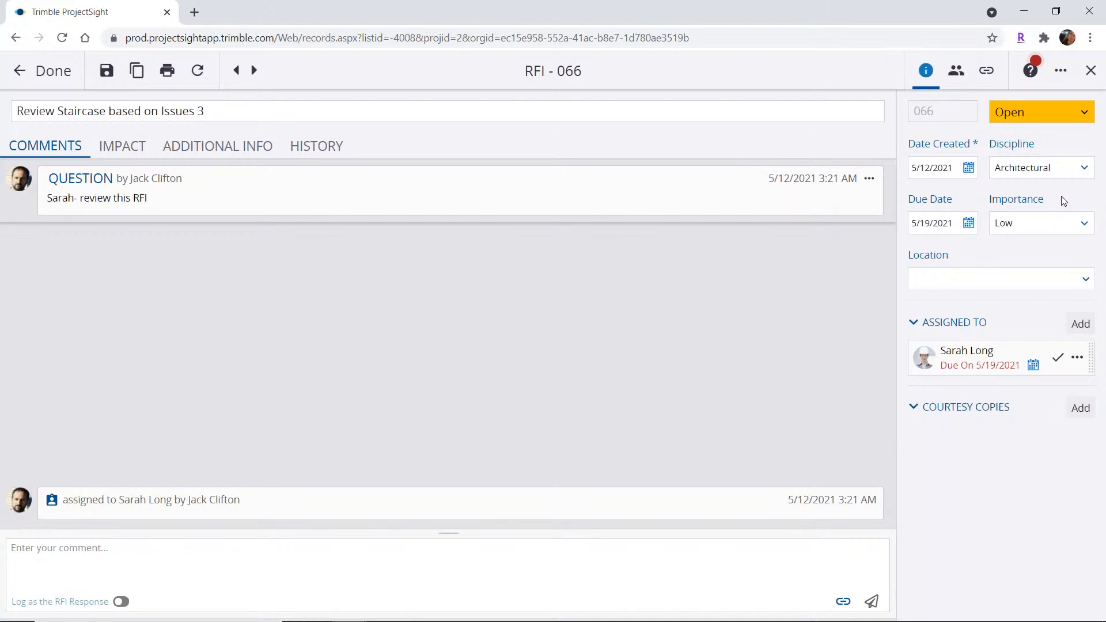
Check the available locations and the contacts that can be assigned to RFI 066 without changing either.
{"action": "left_click", "coordinate": [1084, 283]}
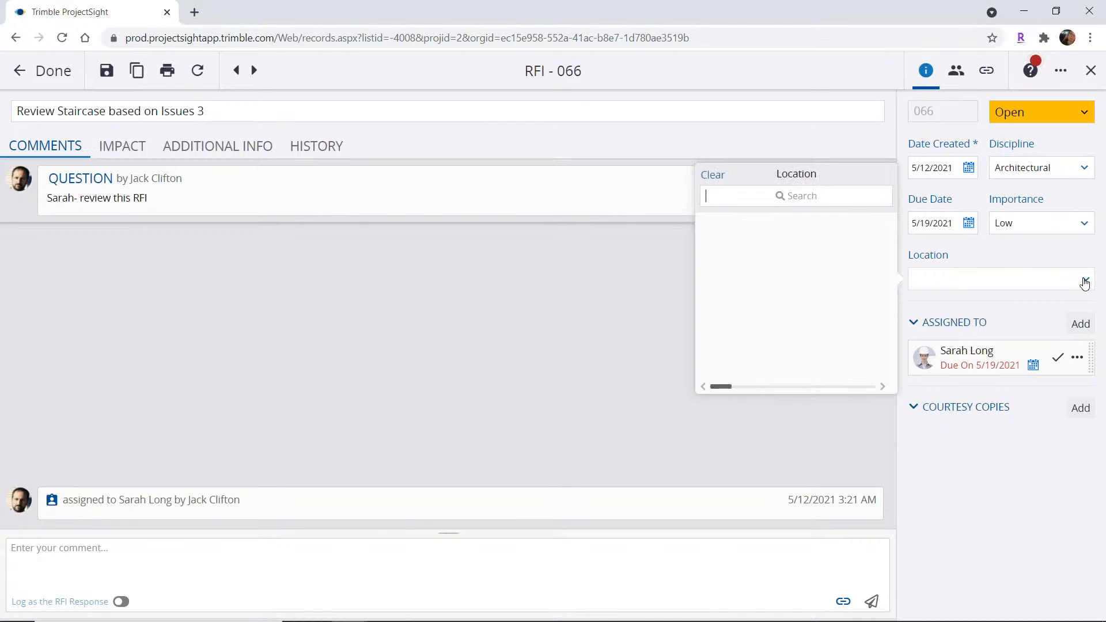
{"action": "left_click", "coordinate": [1020, 254]}
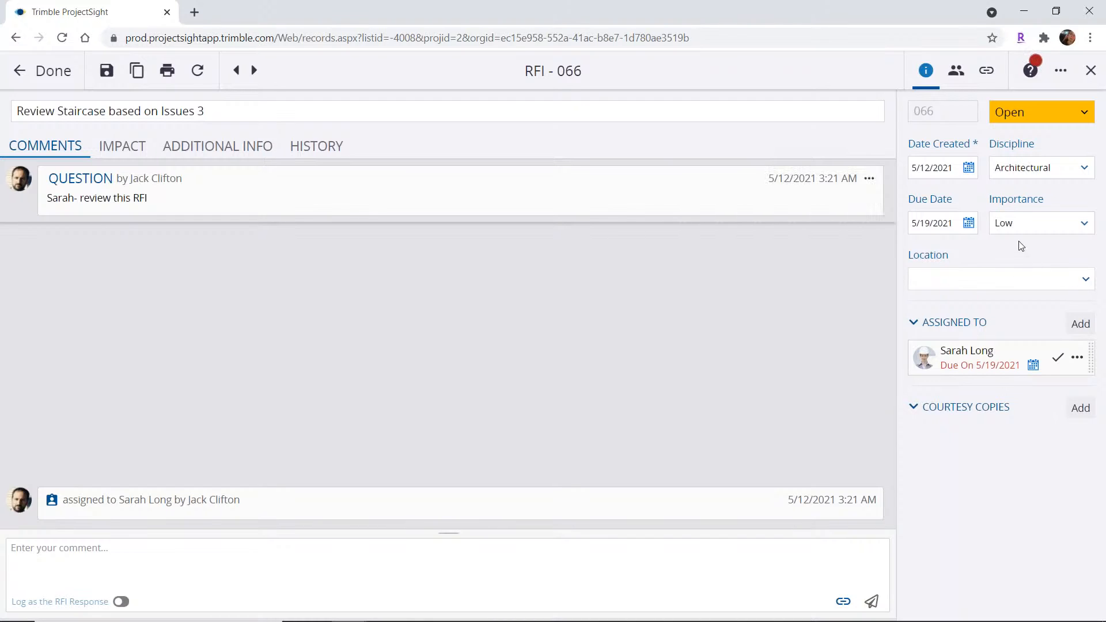
{"action": "left_click", "coordinate": [1077, 322]}
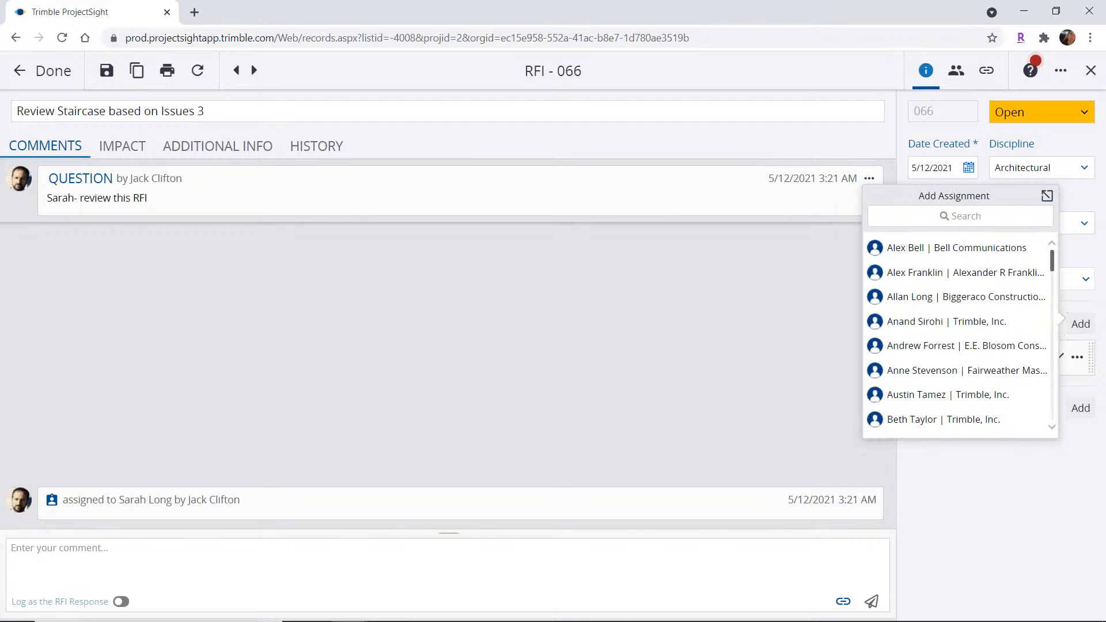
{"action": "left_click", "coordinate": [989, 474]}
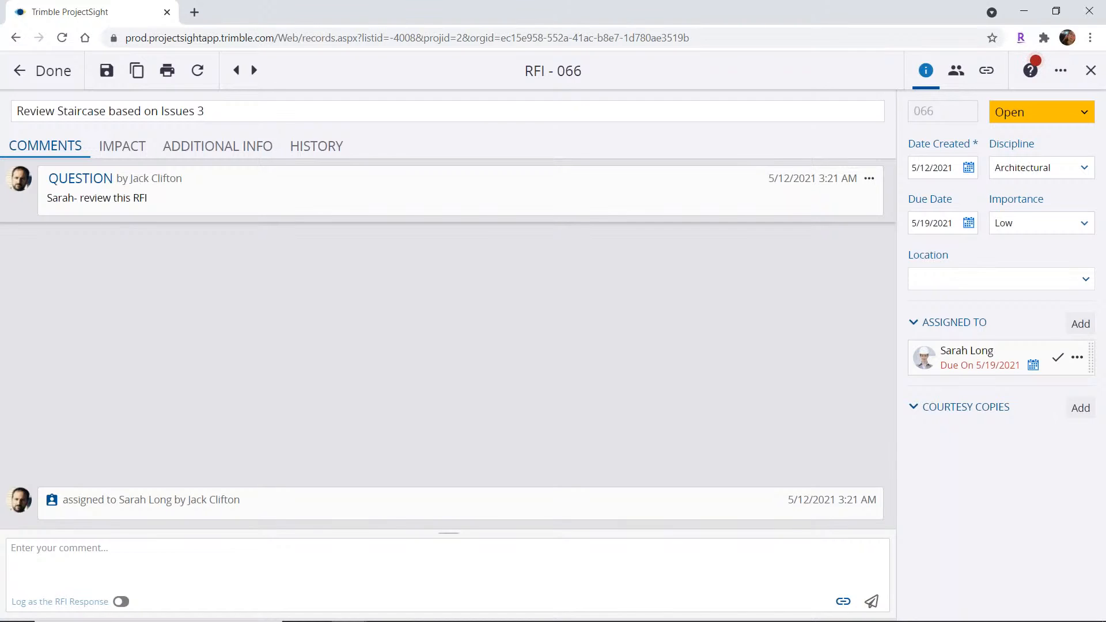
Draft the comment "This has been reviewed" on RFI 066 and check which link types can be attached to it.
{"action": "left_click", "coordinate": [103, 558]}
{"action": "type", "text": "T"}
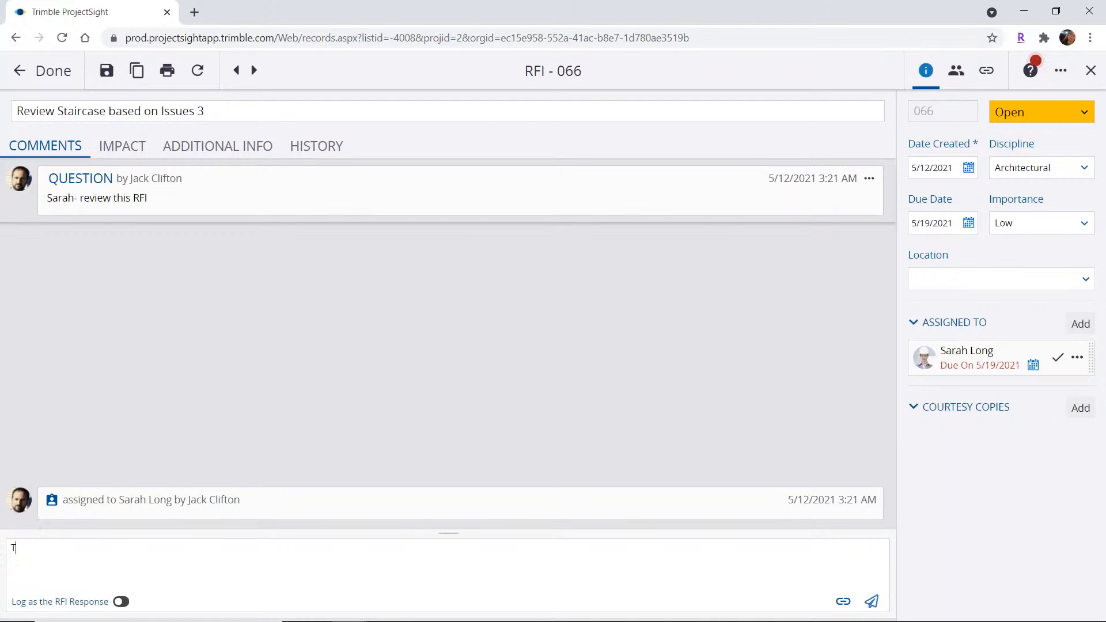
{"action": "type", "text": "his has been reviewed"}
{"action": "key", "text": "BackSpace"}
{"action": "key", "text": "BackSpace"}
{"action": "key", "text": "BackSpace"}
{"action": "type", "text": "wed"}
{"action": "left_click", "coordinate": [844, 601]}
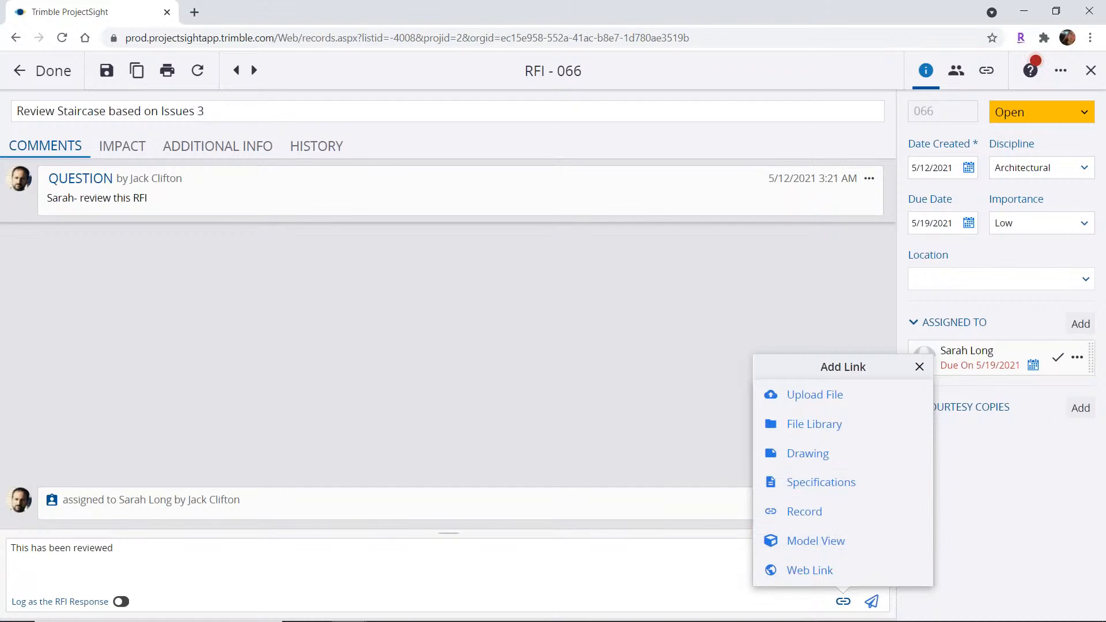
{"action": "left_click", "coordinate": [175, 560]}
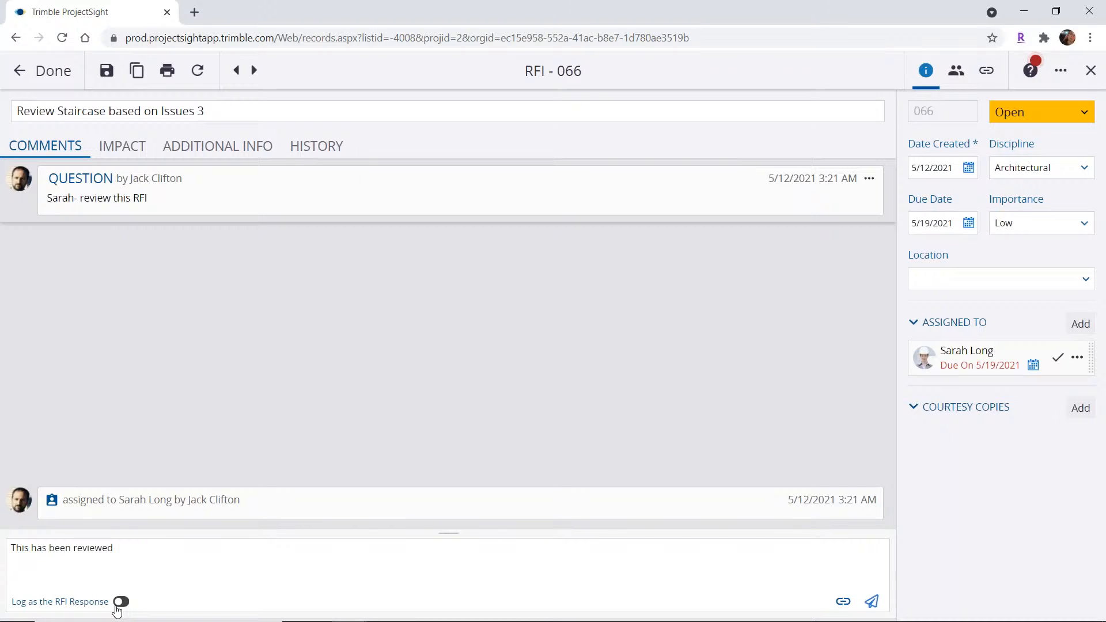
Set the cost impact amount of RFI 066 to 1000.
{"action": "left_click", "coordinate": [122, 147]}
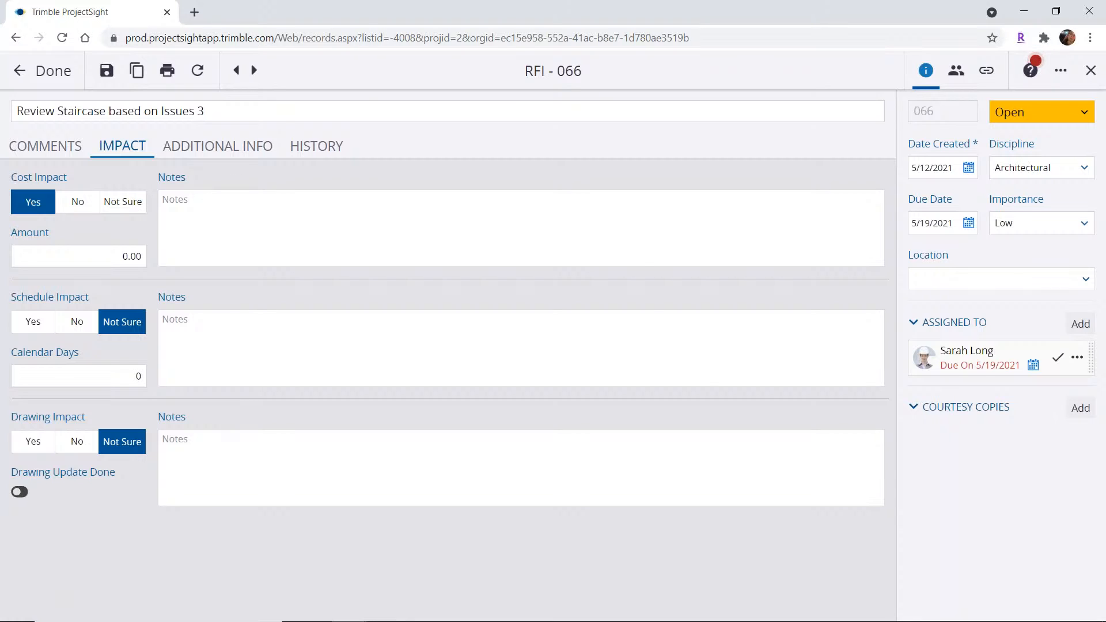
{"action": "left_click", "coordinate": [136, 256]}
{"action": "type", "text": "1000"}
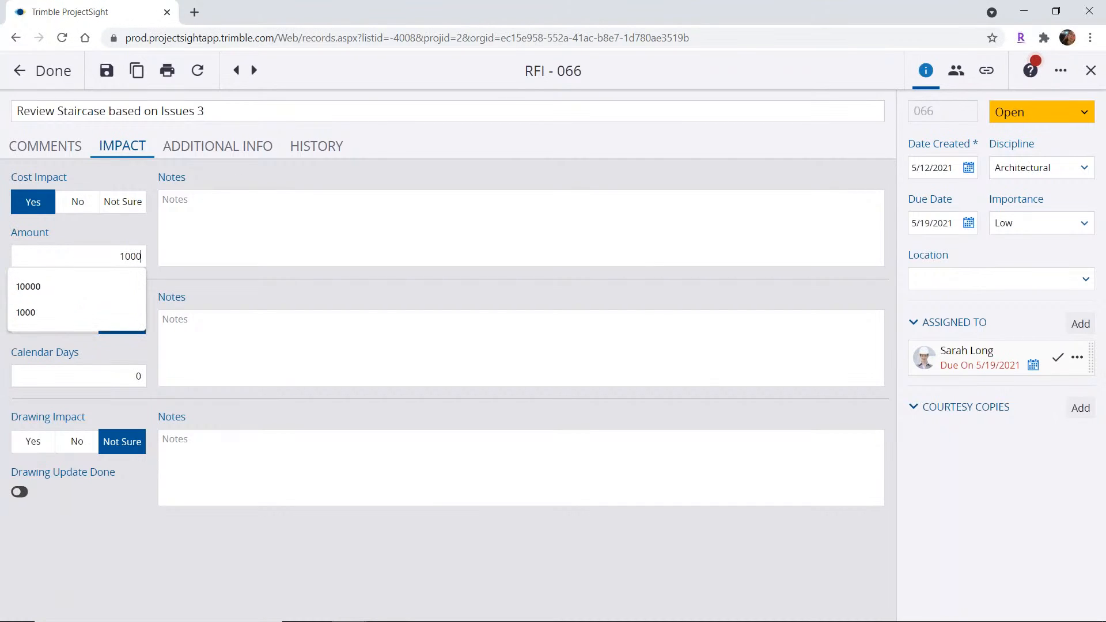
{"action": "left_click", "coordinate": [428, 197]}
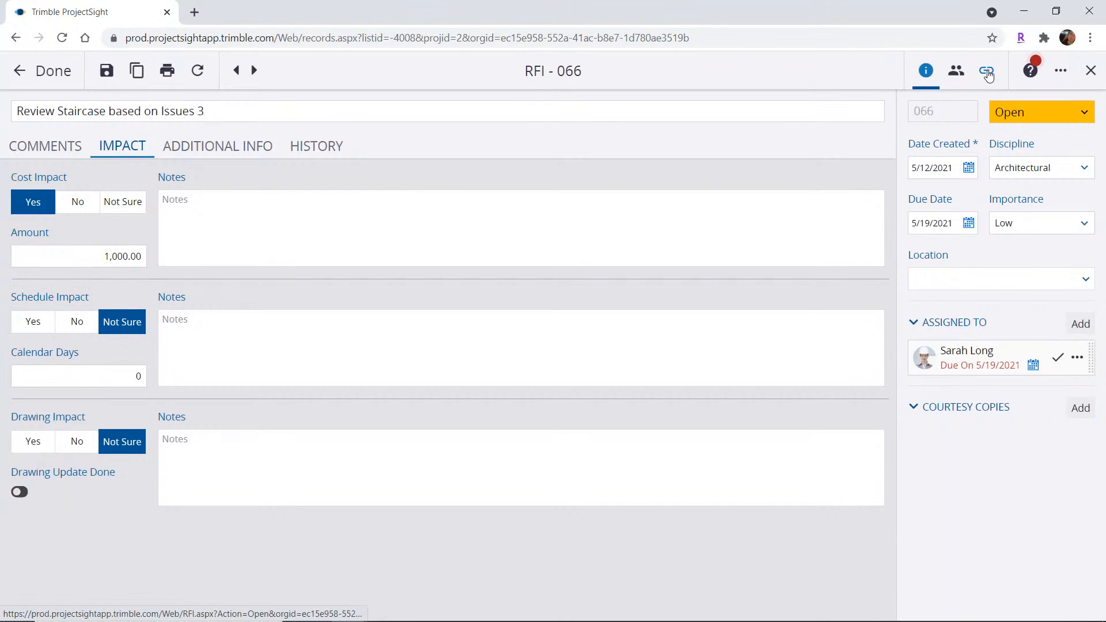
Check the links of RFI 066 and which record types can be linked to it.
{"action": "left_click", "coordinate": [987, 72]}
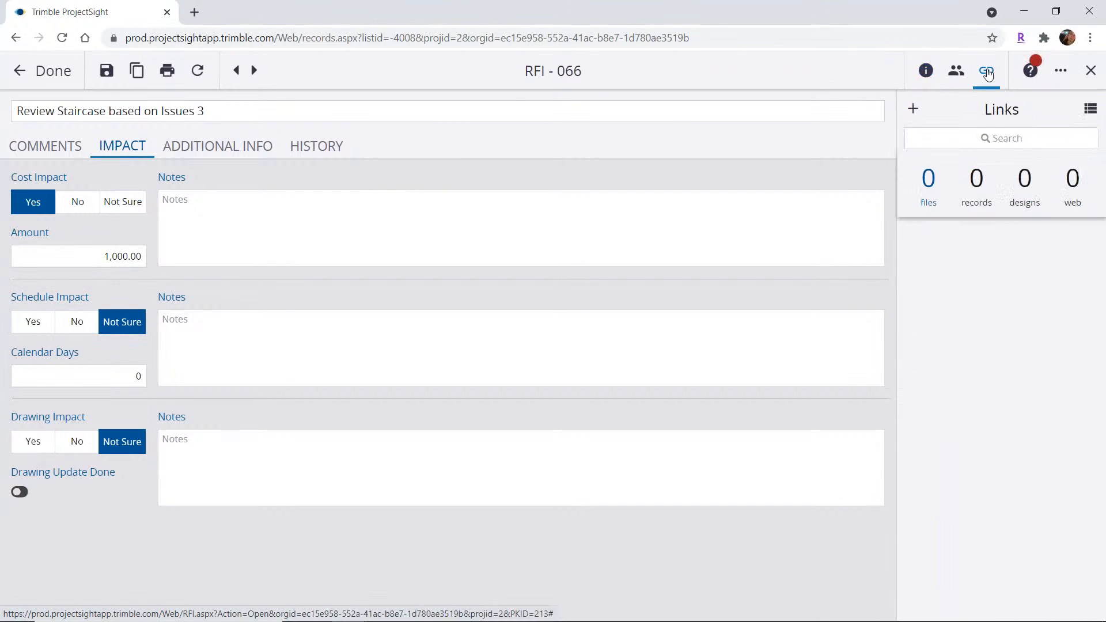
{"action": "left_click", "coordinate": [913, 108]}
{"action": "left_click", "coordinate": [876, 280]}
{"action": "scroll", "coordinate": [889, 240], "scroll_direction": "down", "scroll_amount": 6}
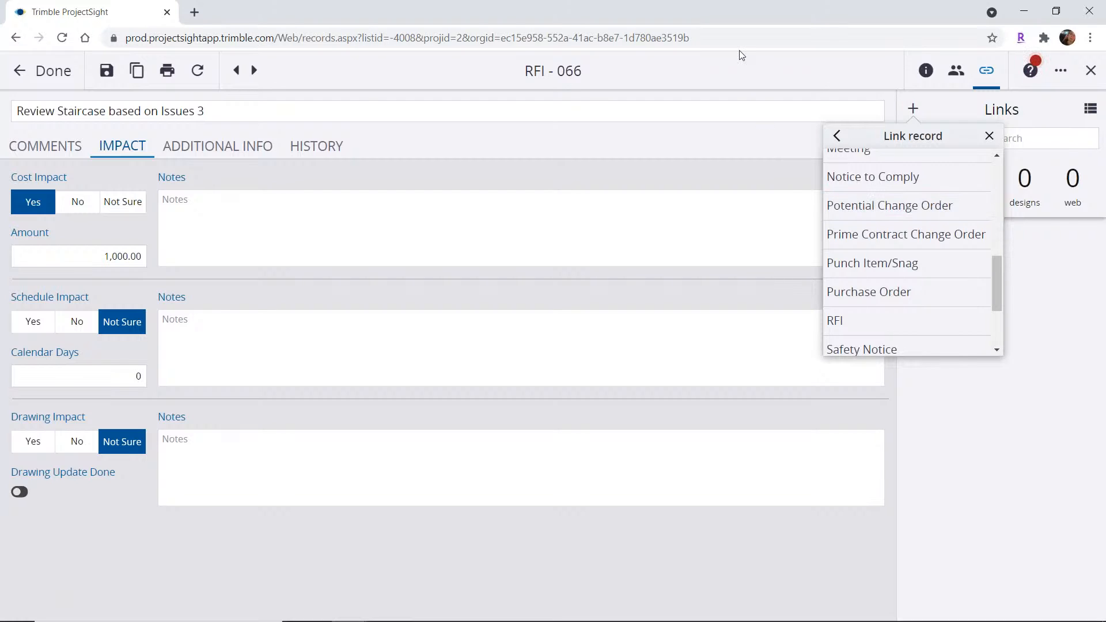
Review the additional information fields and the change history of RFI 066, including its cost impact modification.
{"action": "left_click", "coordinate": [248, 148]}
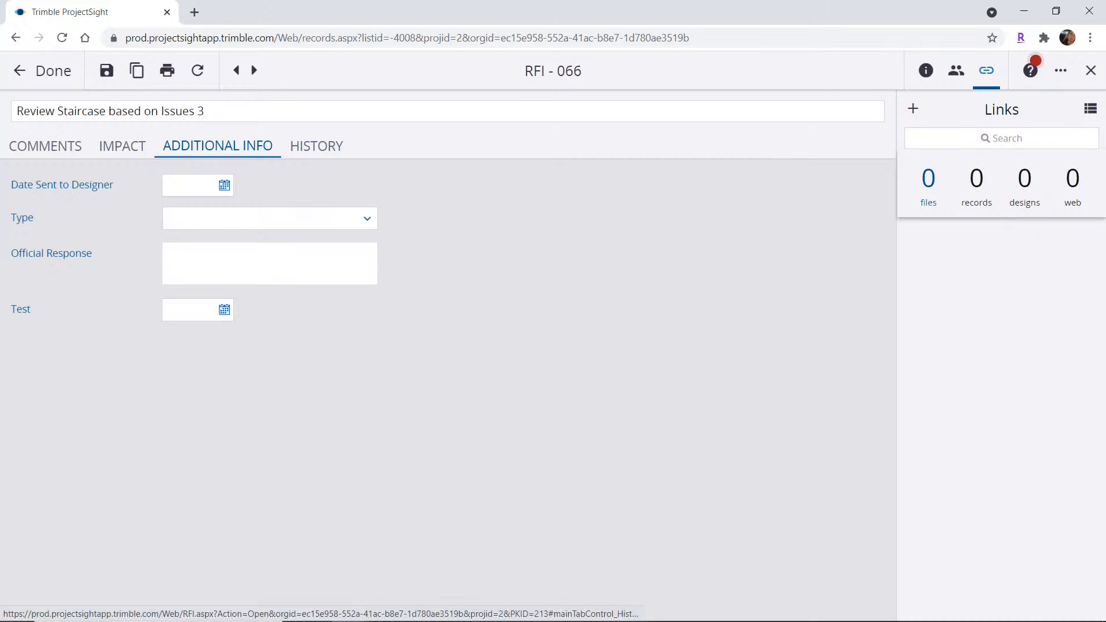
{"action": "left_click", "coordinate": [925, 71]}
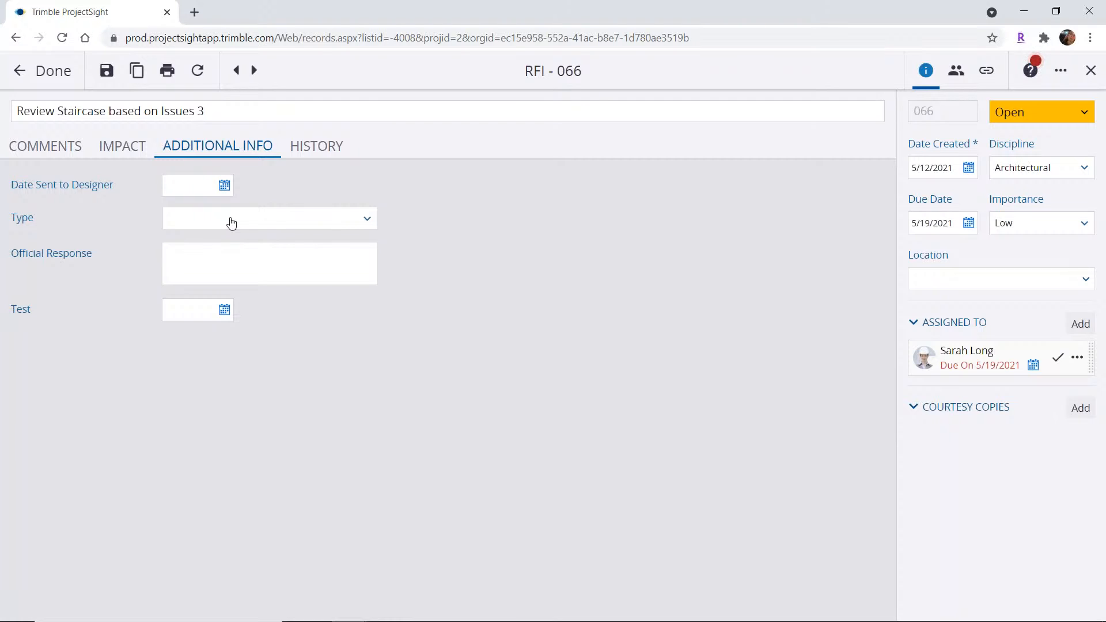
{"action": "left_click", "coordinate": [324, 148]}
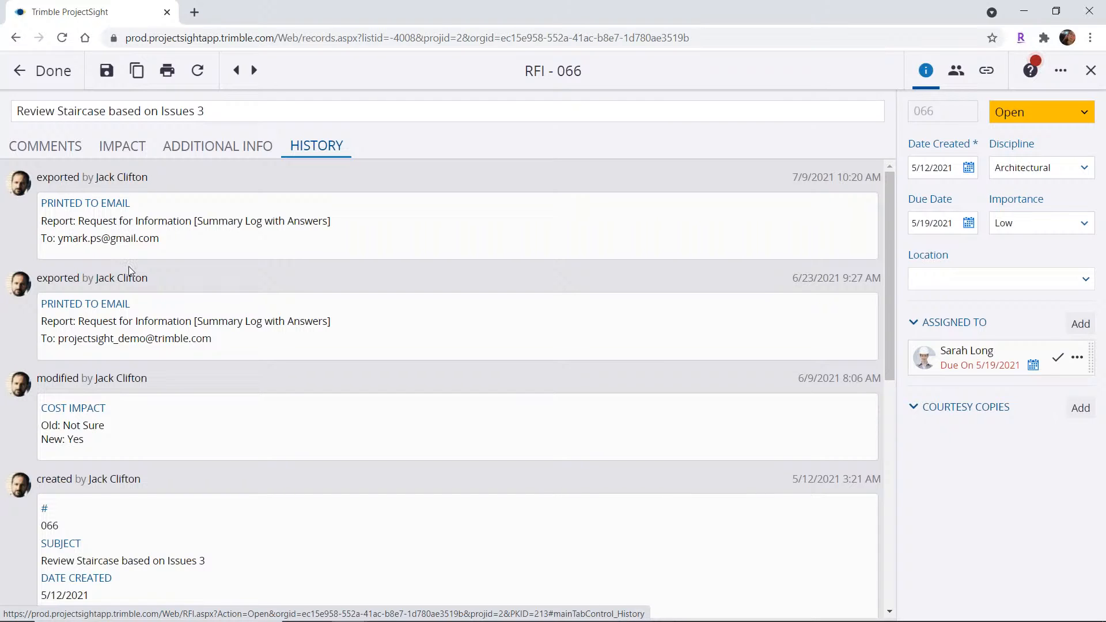
{"action": "scroll", "coordinate": [171, 340], "scroll_direction": "down", "scroll_amount": 3}
{"action": "scroll", "coordinate": [171, 343], "scroll_direction": "down", "scroll_amount": 1}
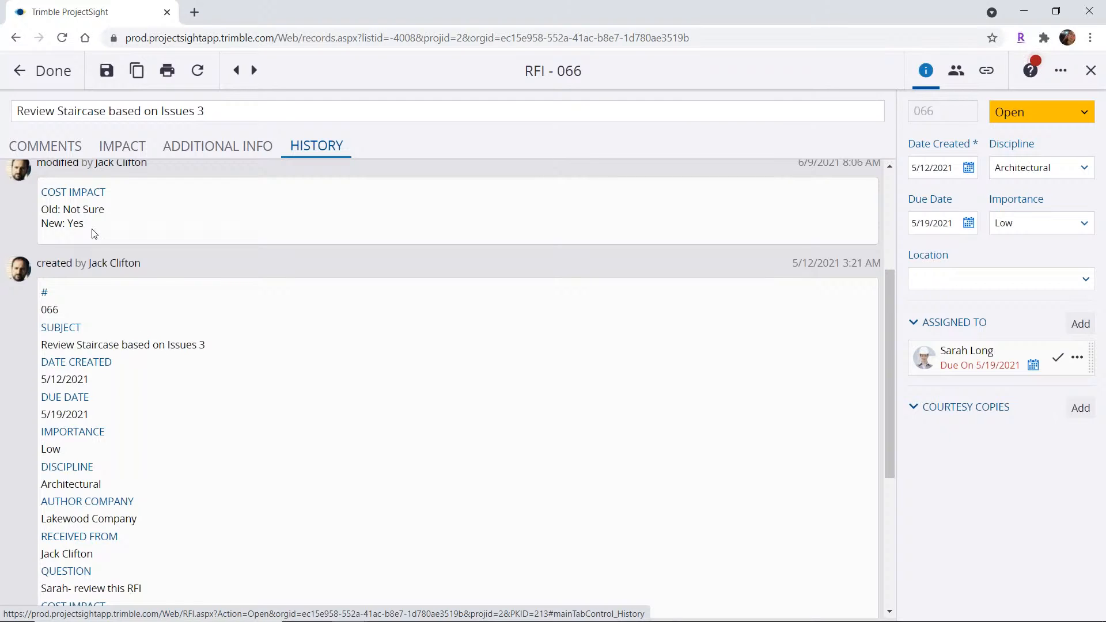
{"action": "left_click_drag", "start_coordinate": [85, 225], "coordinate": [39, 206]}
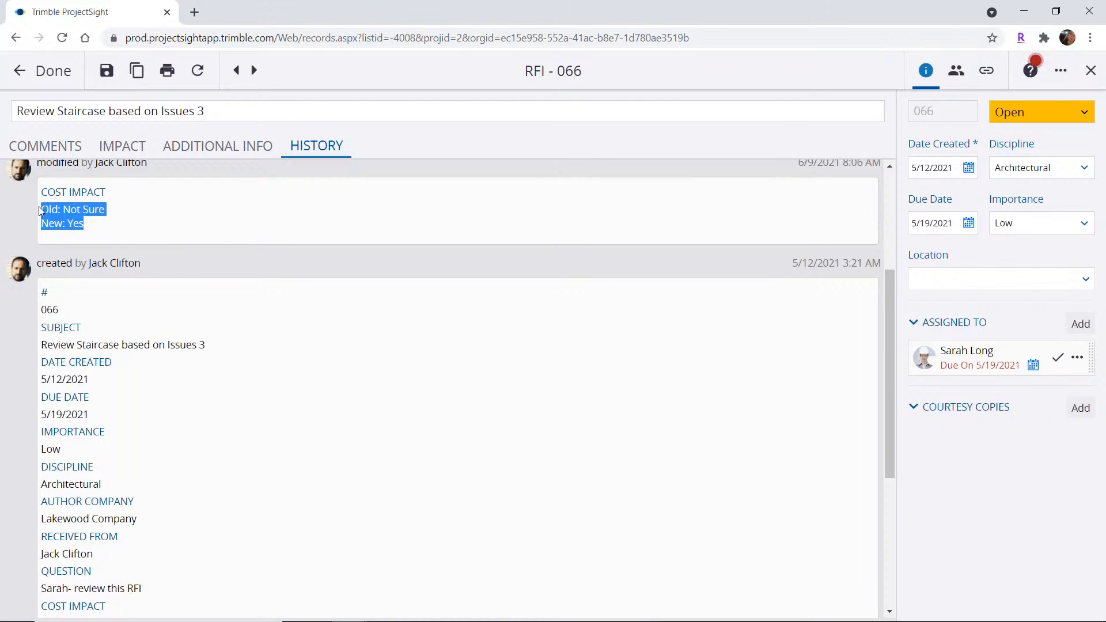
{"action": "left_click", "coordinate": [121, 231]}
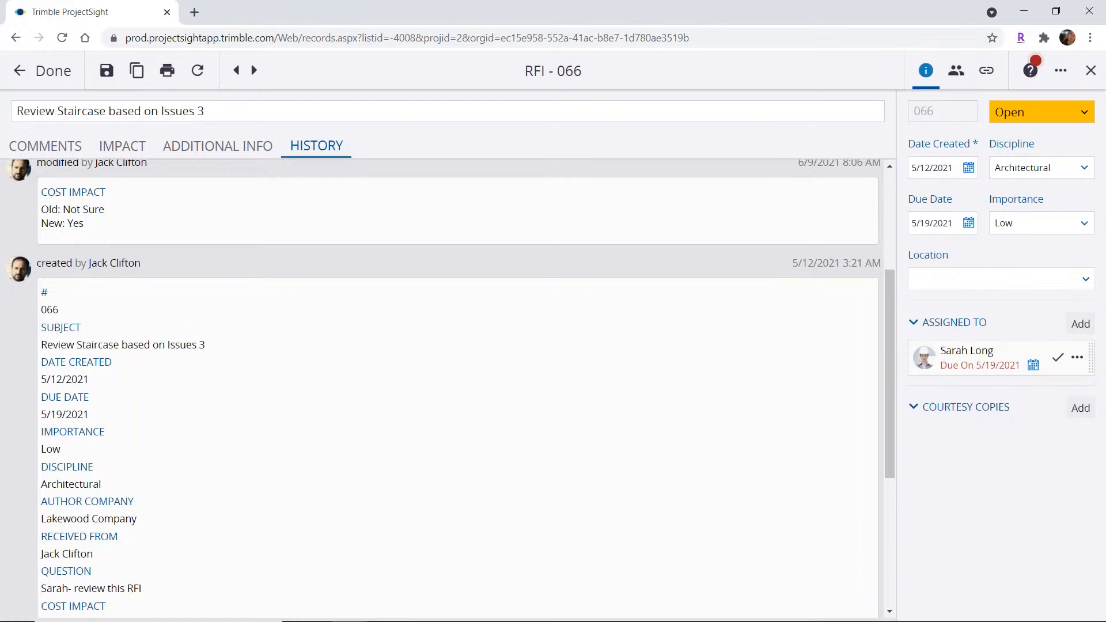
Close RFI 066, discarding the unsent comment, and open the 6/30/2021 Owner/Architect/Contractor meeting from the project's Meeting Minutes.
{"action": "left_click", "coordinate": [53, 72]}
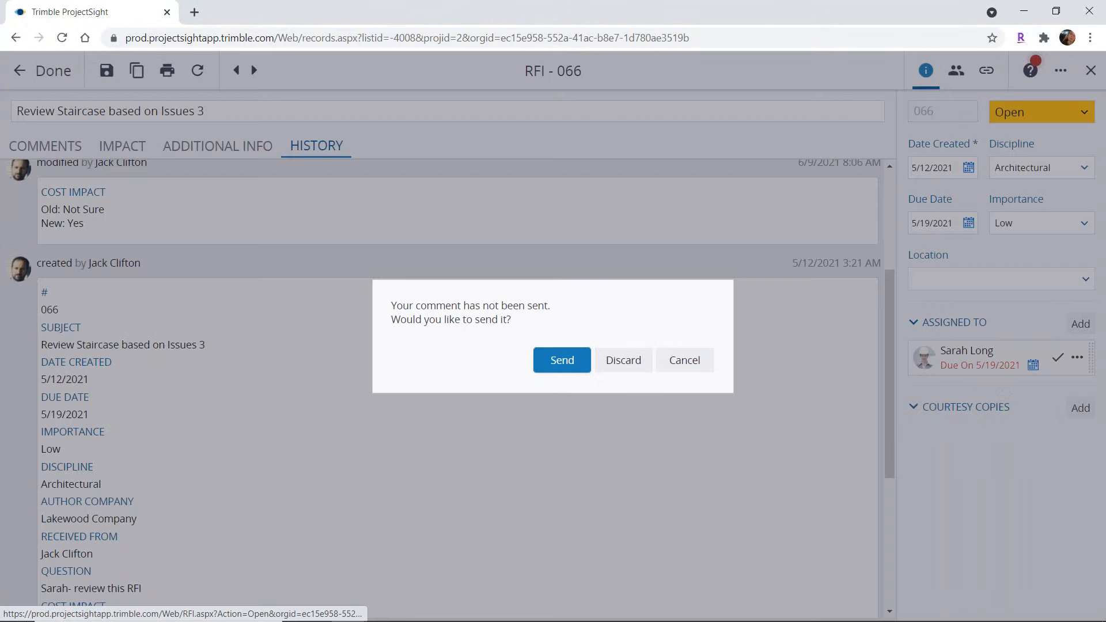
{"action": "left_click", "coordinate": [623, 360]}
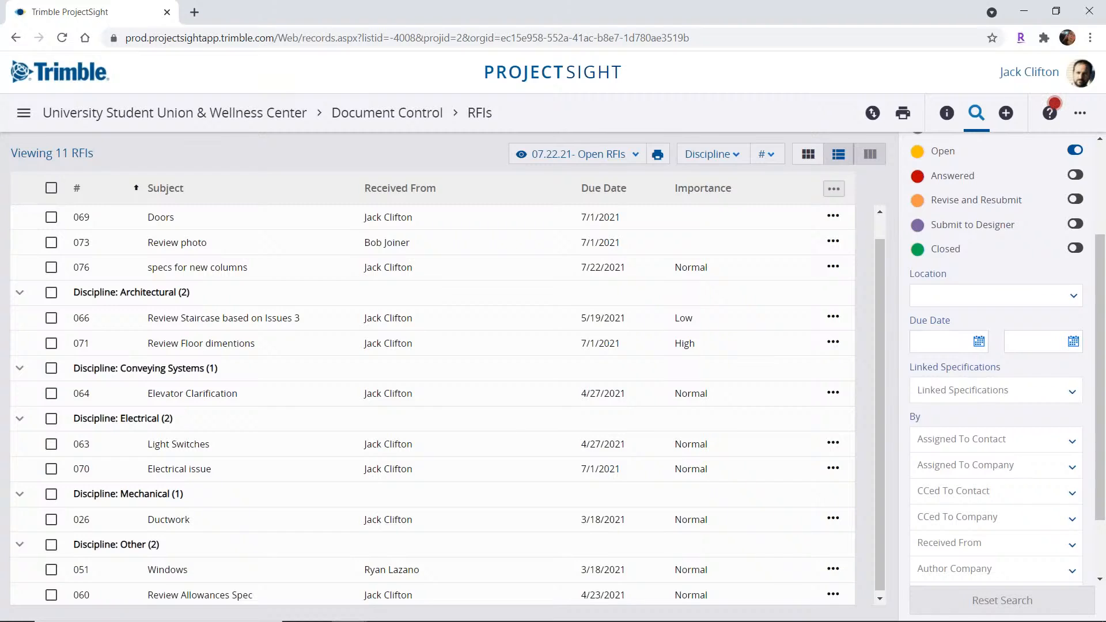
{"action": "left_click", "coordinate": [426, 115]}
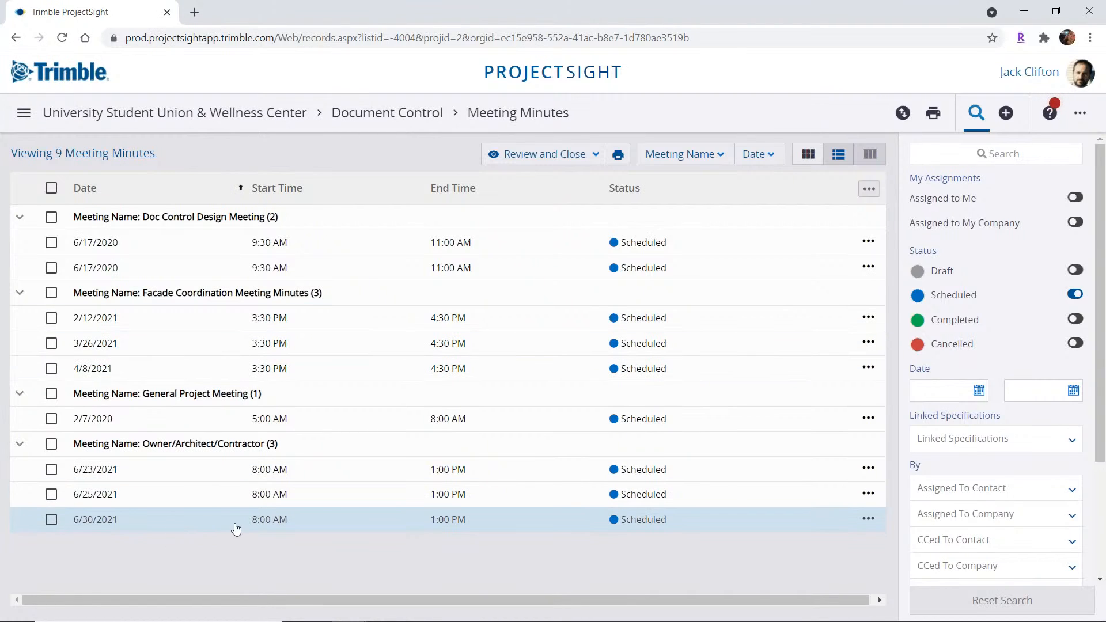
{"action": "left_click", "coordinate": [260, 522]}
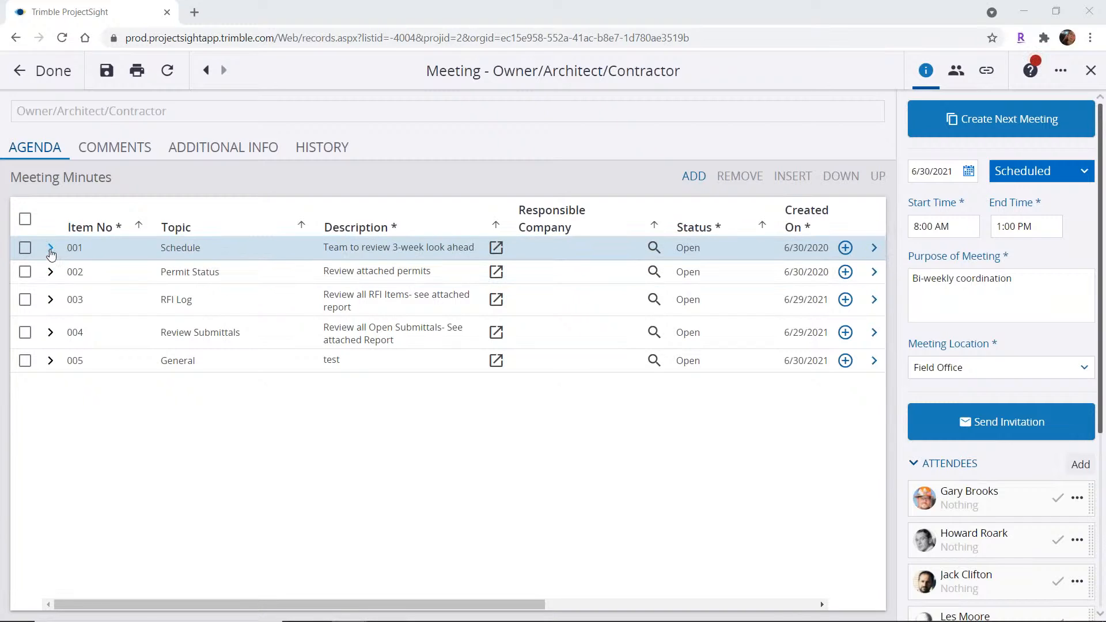
Expand agenda item 001 Schedule and review its notes editor, topic, description, responsible company and status options, and remaining columns.
{"action": "left_click", "coordinate": [50, 249]}
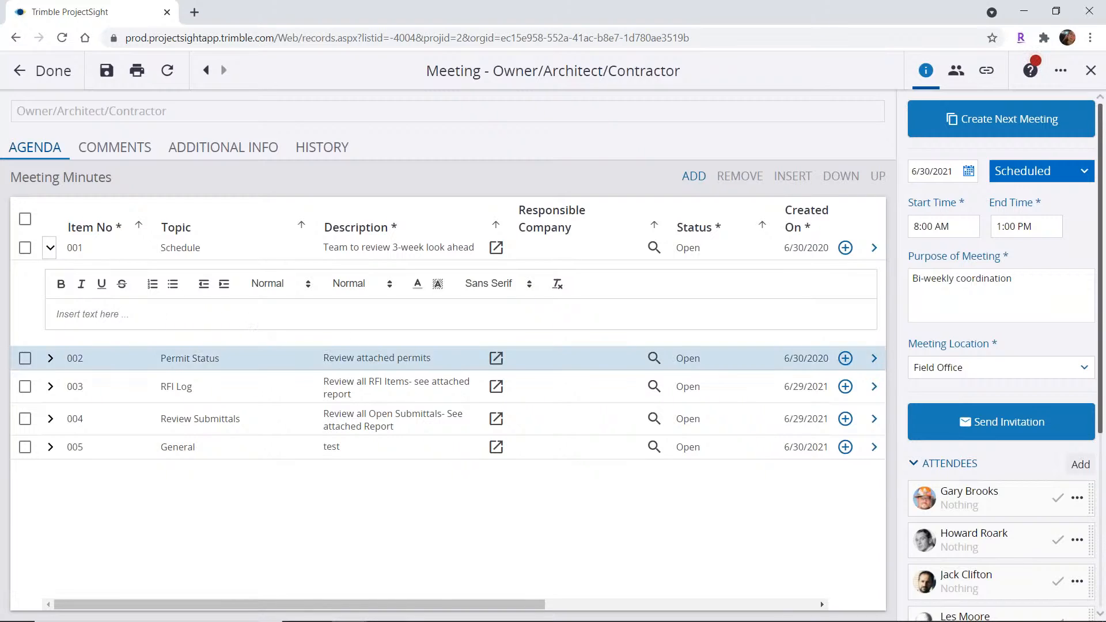
{"action": "left_click", "coordinate": [56, 314]}
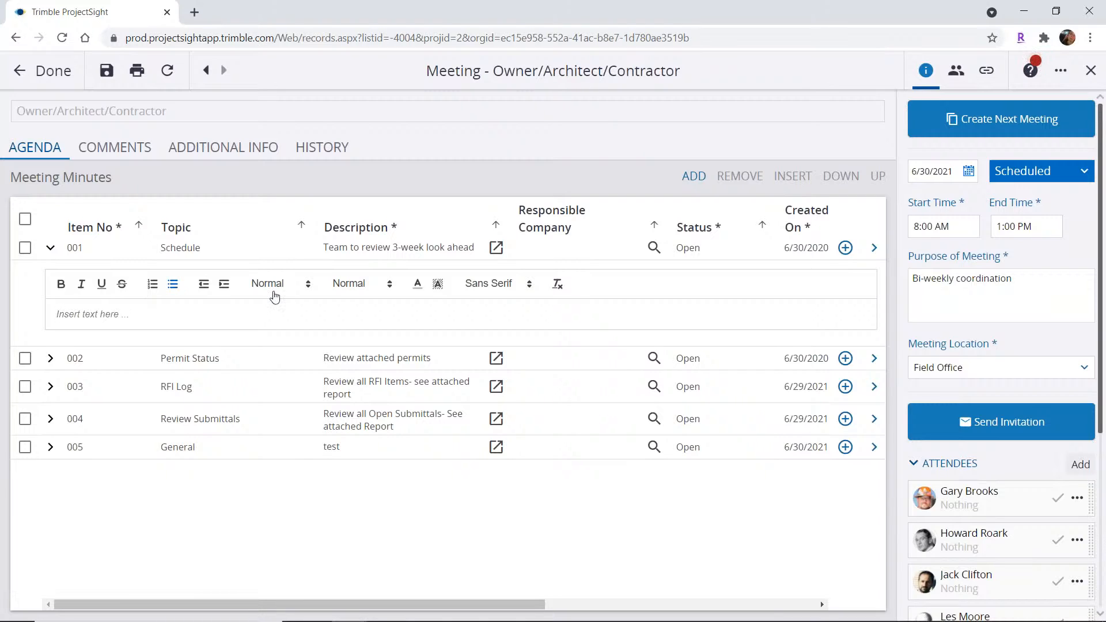
{"action": "left_click", "coordinate": [259, 249]}
{"action": "left_click", "coordinate": [258, 249]}
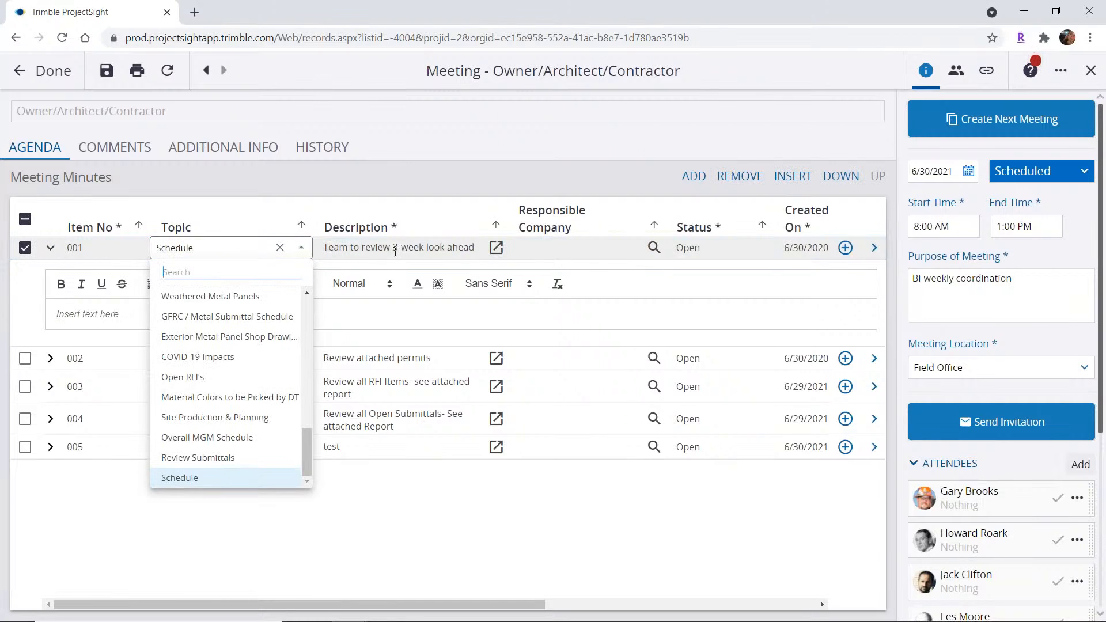
{"action": "left_click", "coordinate": [398, 248]}
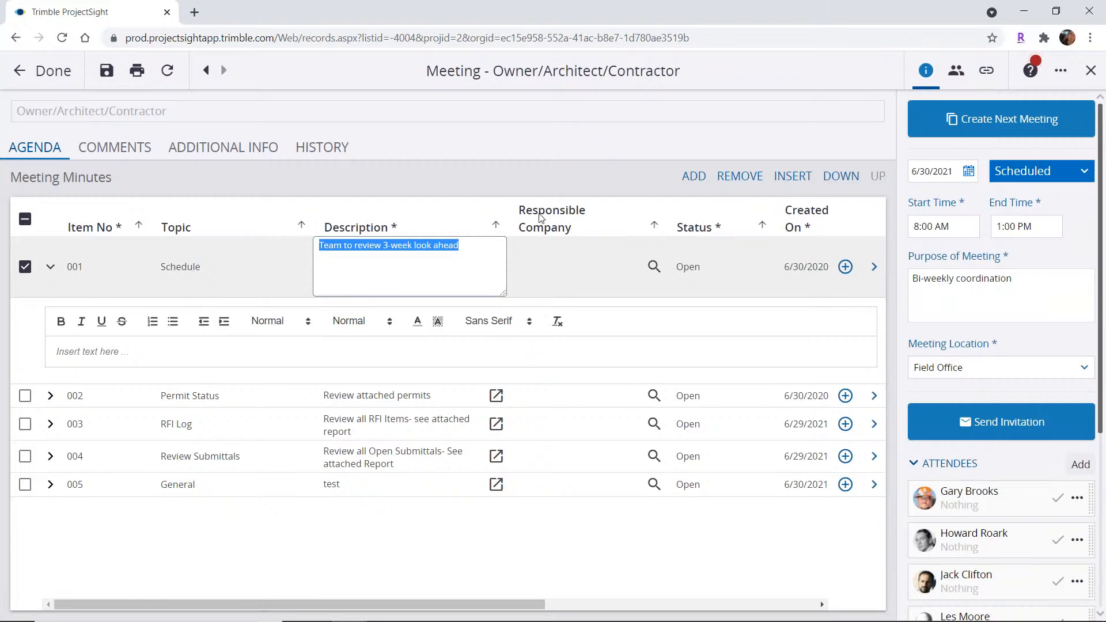
{"action": "left_click", "coordinate": [576, 264]}
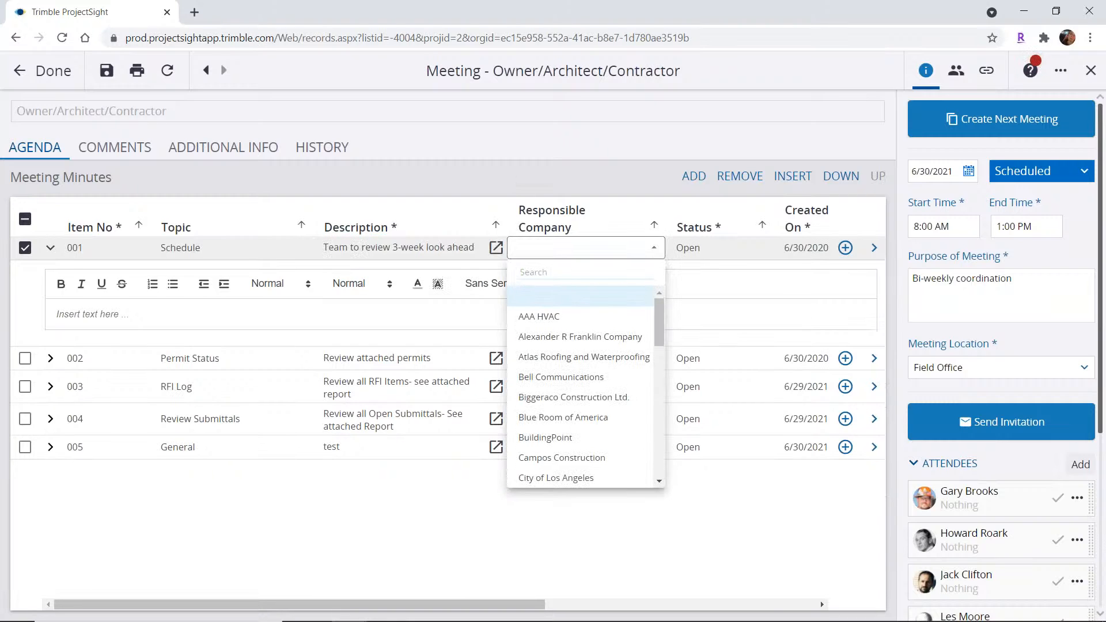
{"action": "left_click", "coordinate": [702, 248]}
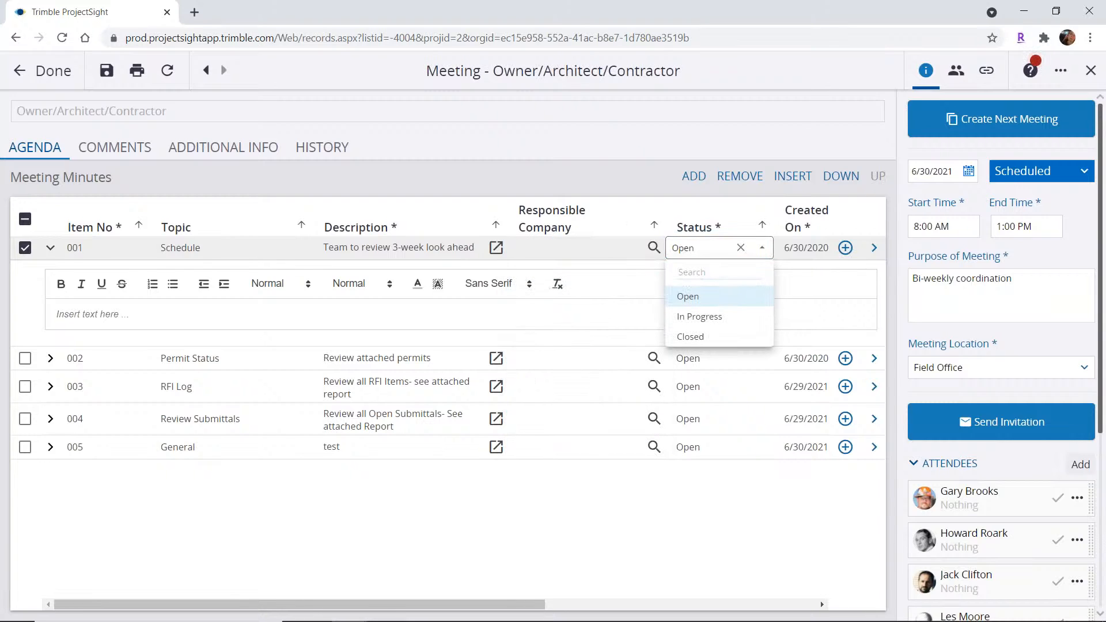
{"action": "left_click_drag", "start_coordinate": [518, 605], "coordinate": [800, 593]}
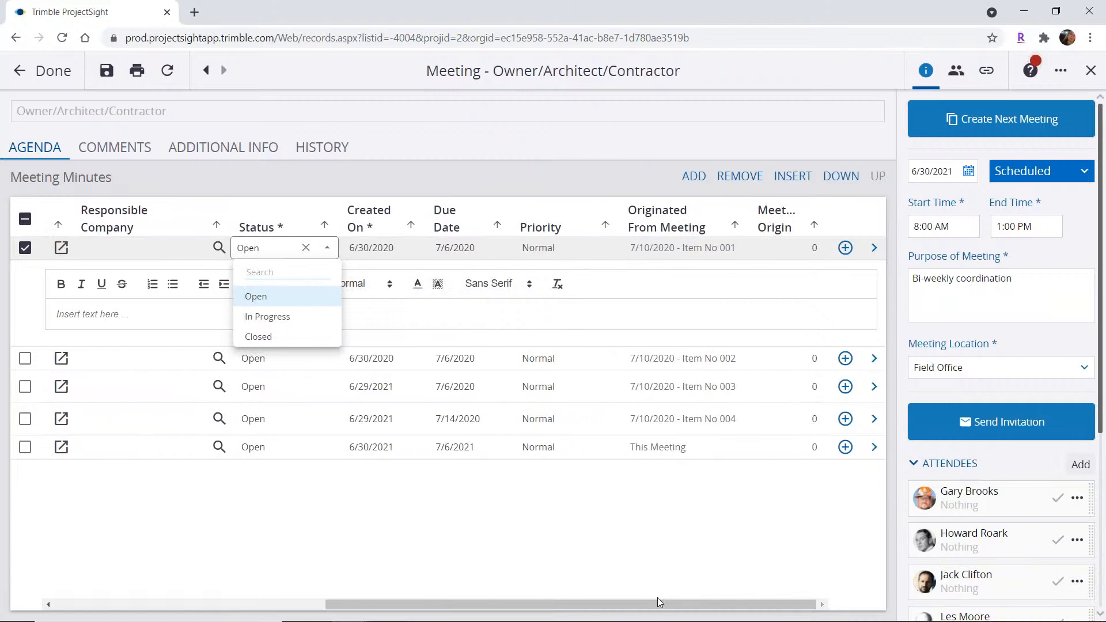
{"action": "left_click_drag", "start_coordinate": [653, 609], "coordinate": [282, 569]}
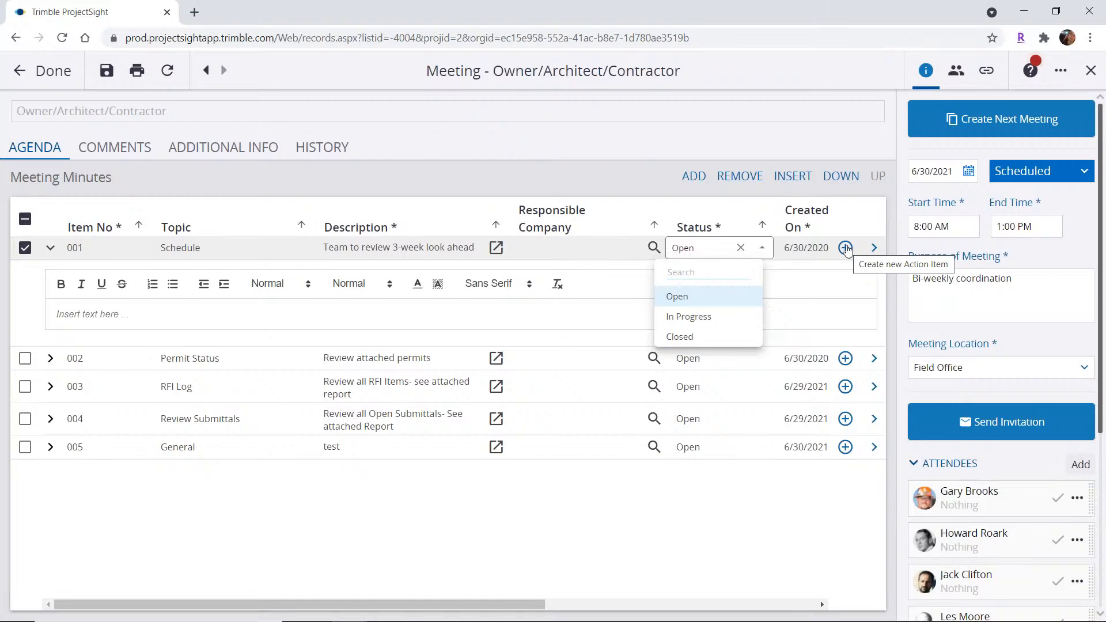
{"action": "left_click", "coordinate": [636, 182]}
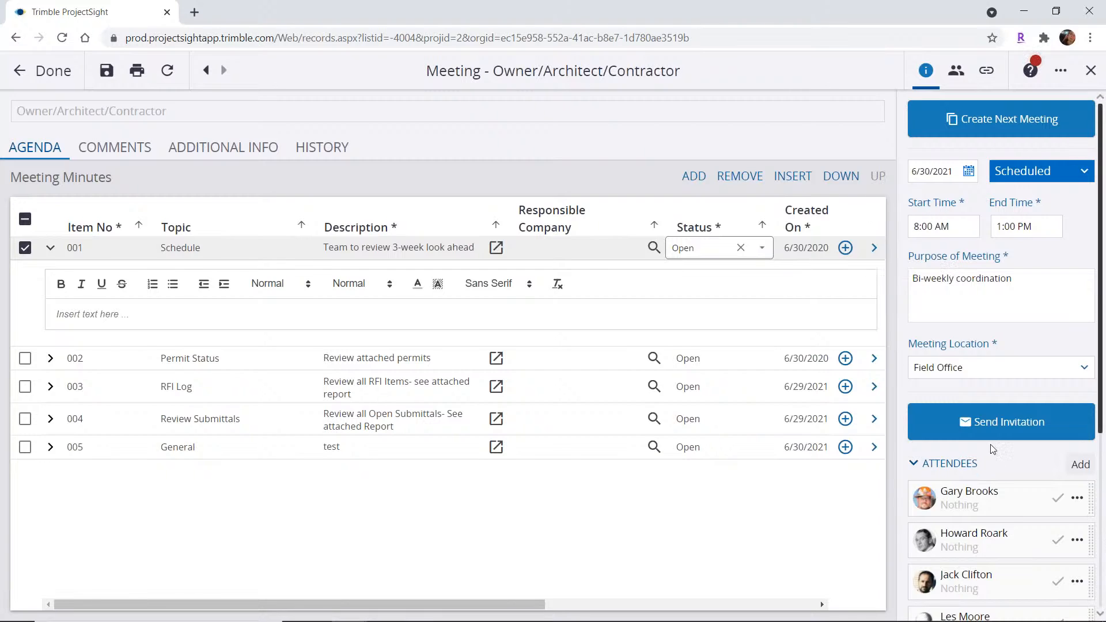
Mark the first attendee of the Owner/Architect/Contractor meeting as Absent.
{"action": "scroll", "coordinate": [992, 454], "scroll_direction": "down", "scroll_amount": 2}
{"action": "scroll", "coordinate": [992, 455], "scroll_direction": "down", "scroll_amount": 2}
{"action": "scroll", "coordinate": [991, 420], "scroll_direction": "down", "scroll_amount": 2}
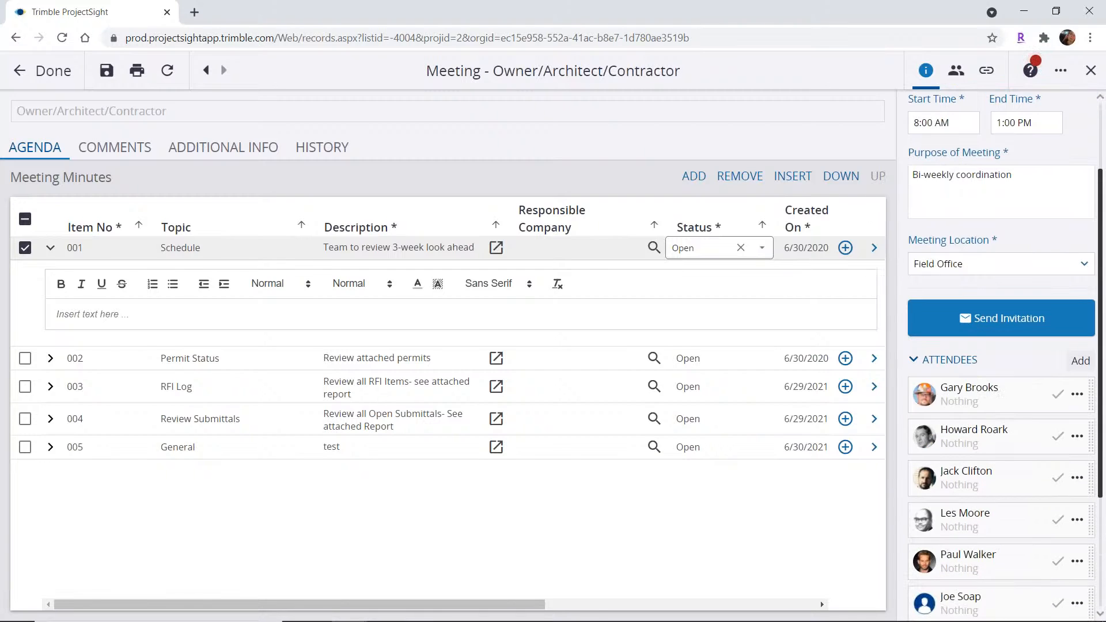
{"action": "left_click", "coordinate": [1055, 396]}
{"action": "left_click", "coordinate": [1056, 396]}
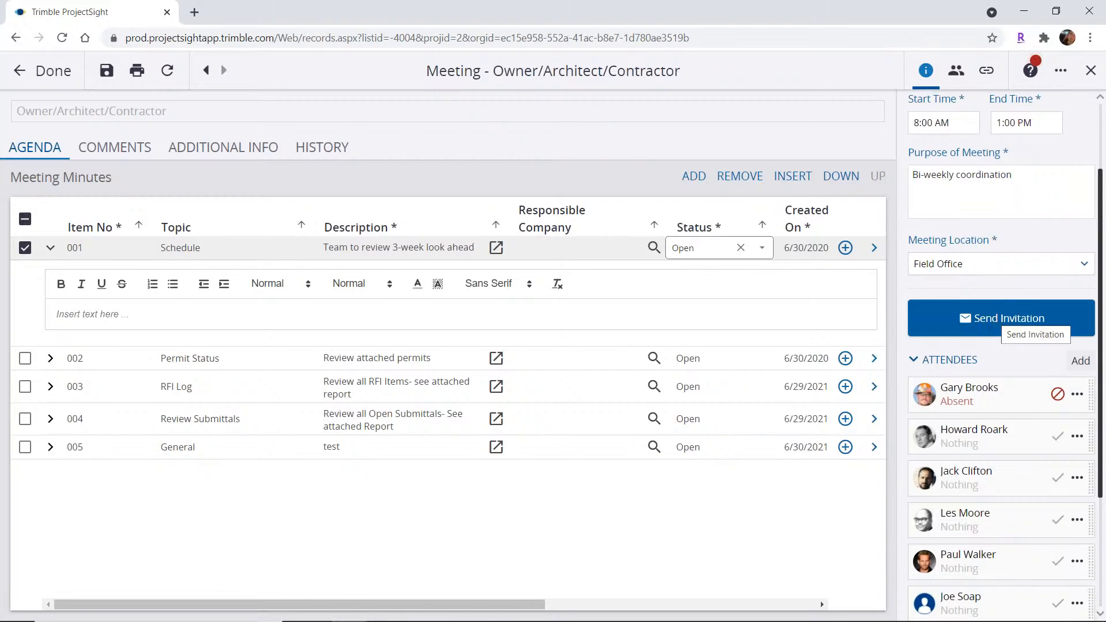
Open the Create Next Meeting form and review the agenda items offered for copying.
{"action": "scroll", "coordinate": [996, 320], "scroll_direction": "up", "scroll_amount": 2}
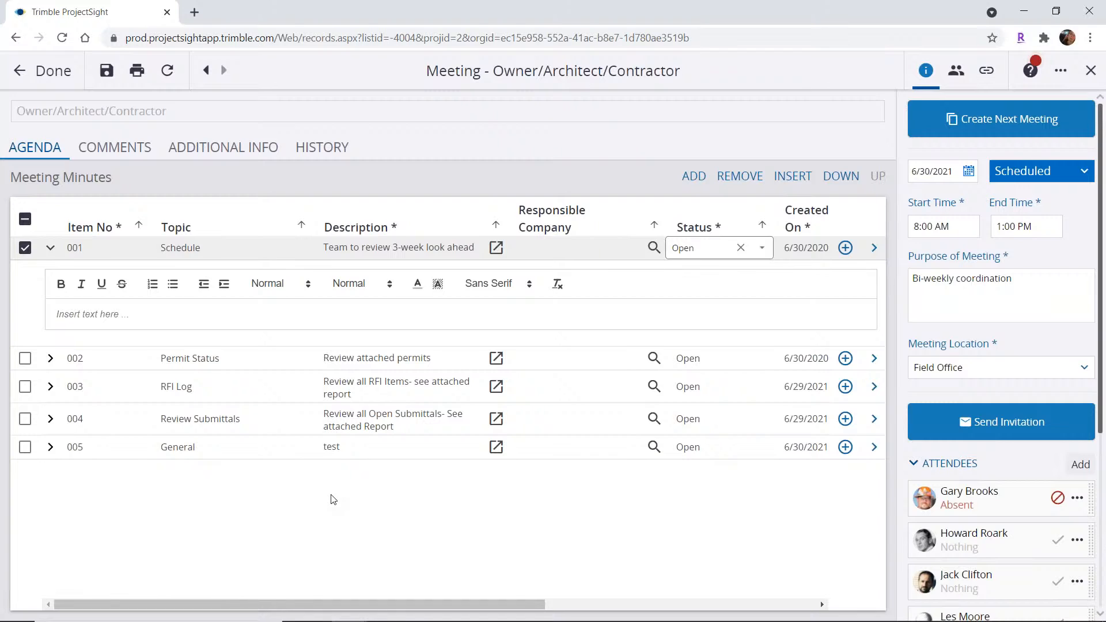
{"action": "left_click", "coordinate": [990, 123]}
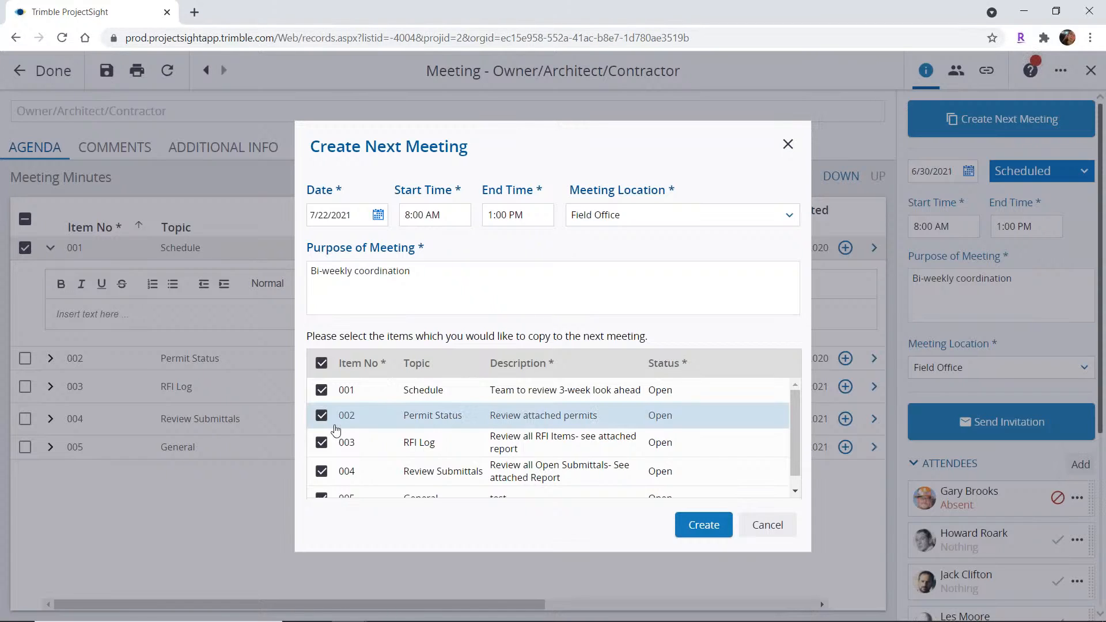
{"action": "scroll", "coordinate": [337, 430], "scroll_direction": "down", "scroll_amount": 1}
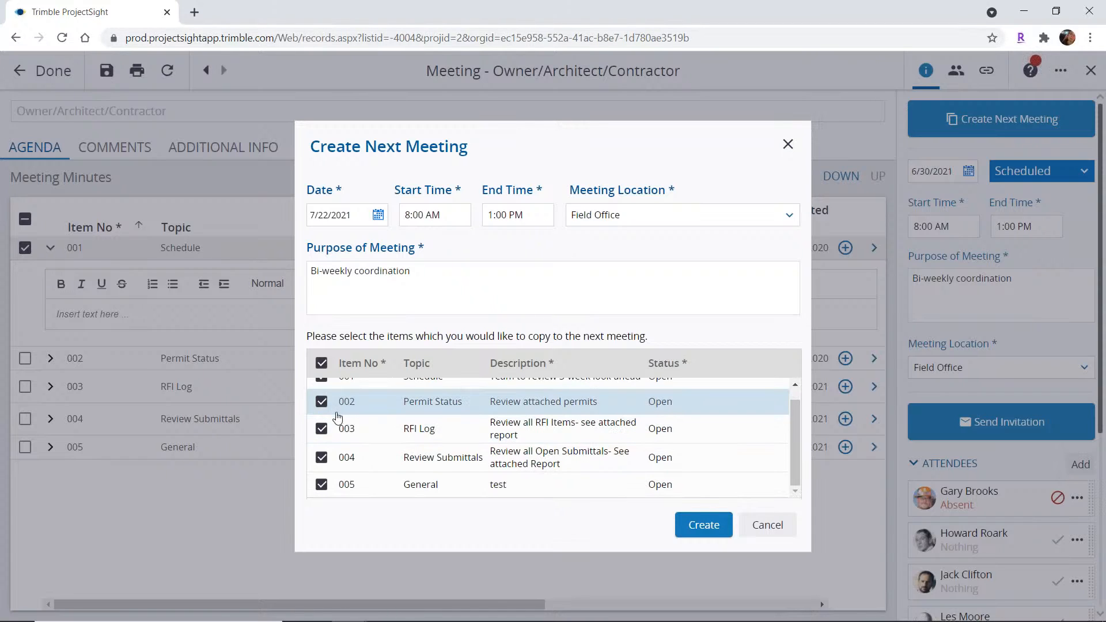
{"action": "scroll", "coordinate": [331, 415], "scroll_direction": "up", "scroll_amount": 1}
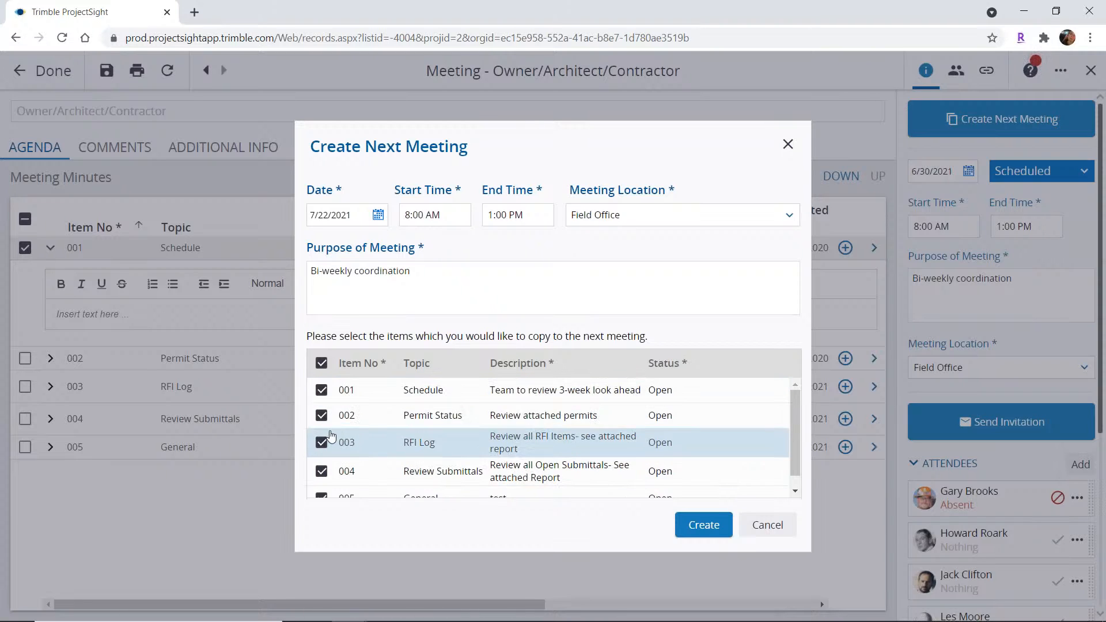
{"action": "scroll", "coordinate": [324, 444], "scroll_direction": "down", "scroll_amount": 1}
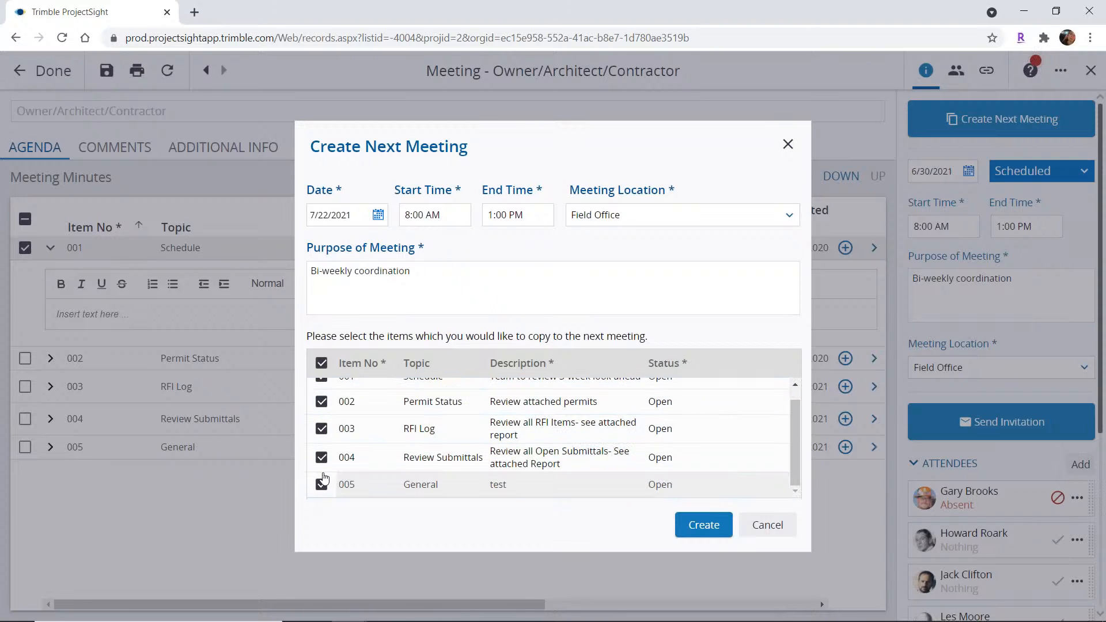
Try excluding agenda items 004 and 005 from the copied items, reselect both, and close the form without creating the next meeting.
{"action": "left_click", "coordinate": [322, 483]}
{"action": "left_click", "coordinate": [321, 457]}
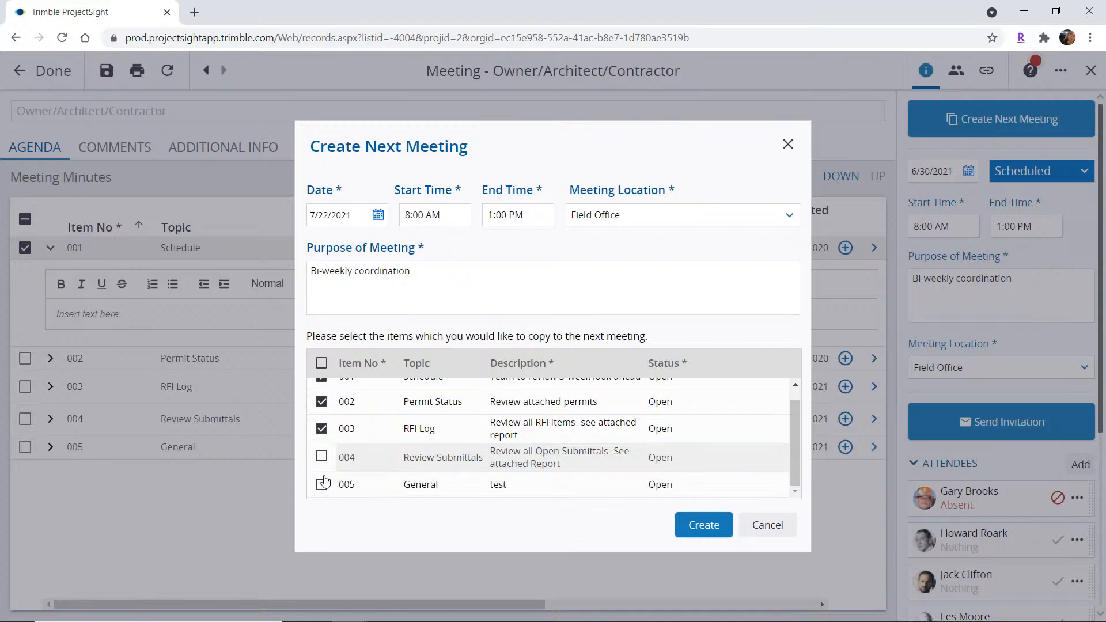
{"action": "left_click", "coordinate": [322, 457]}
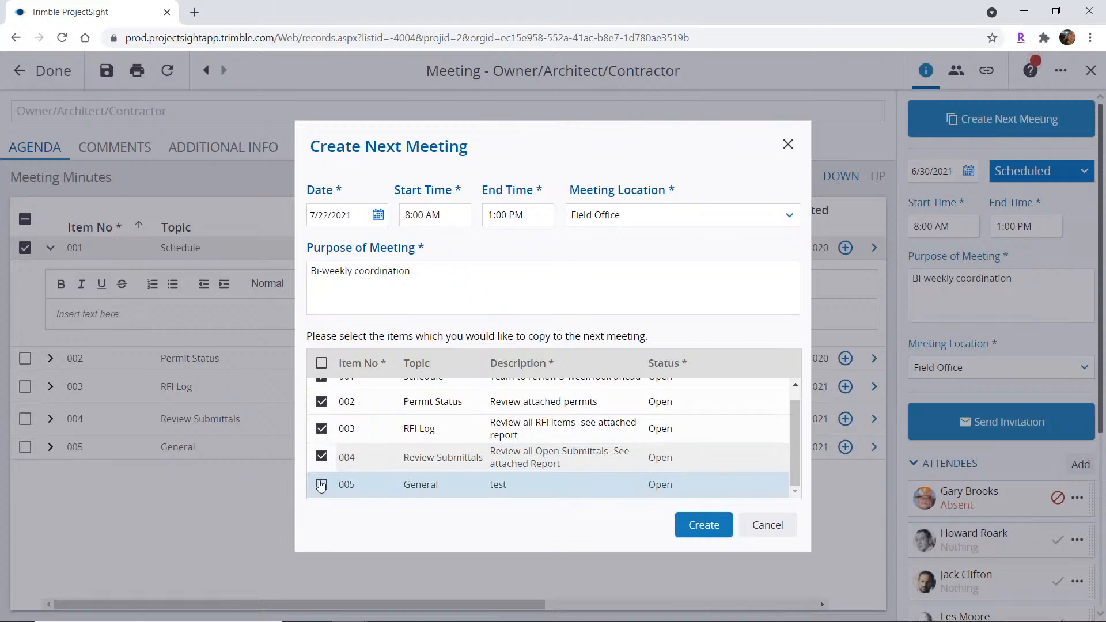
{"action": "left_click", "coordinate": [321, 485]}
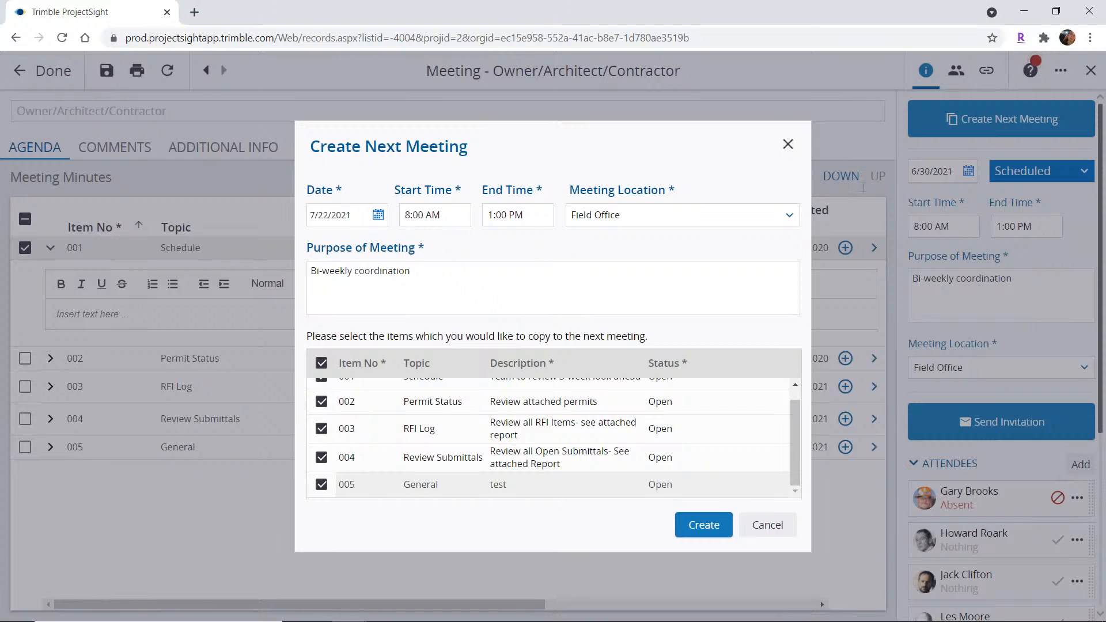
{"action": "left_click", "coordinate": [787, 144]}
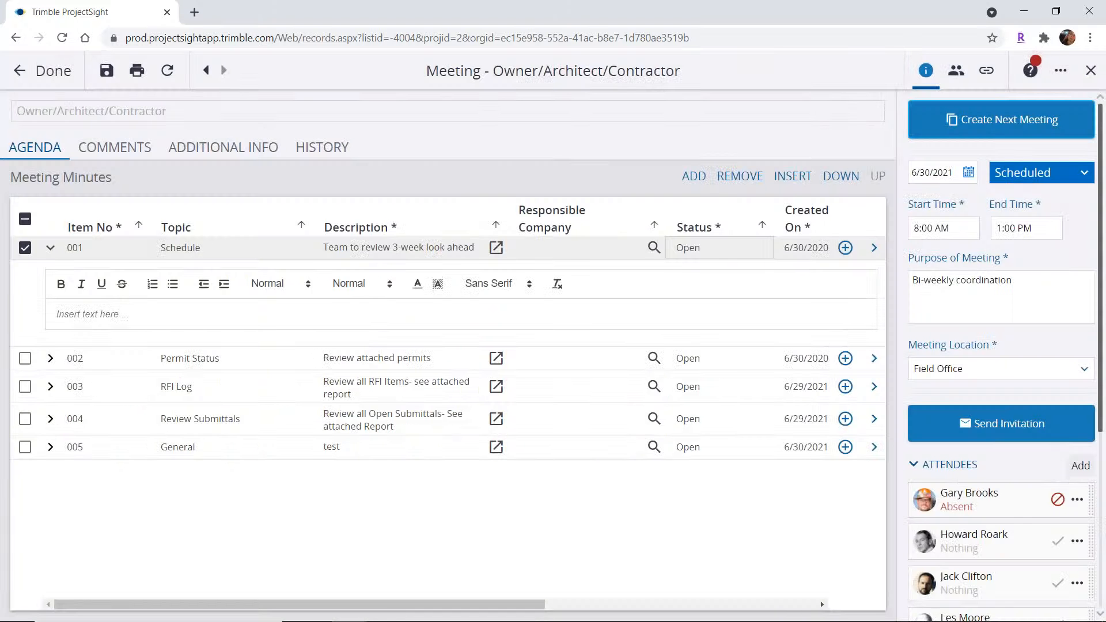
Close the Owner/Architect/Contractor meeting and open the project's Submittals log from Document Control.
{"action": "left_click", "coordinate": [75, 74]}
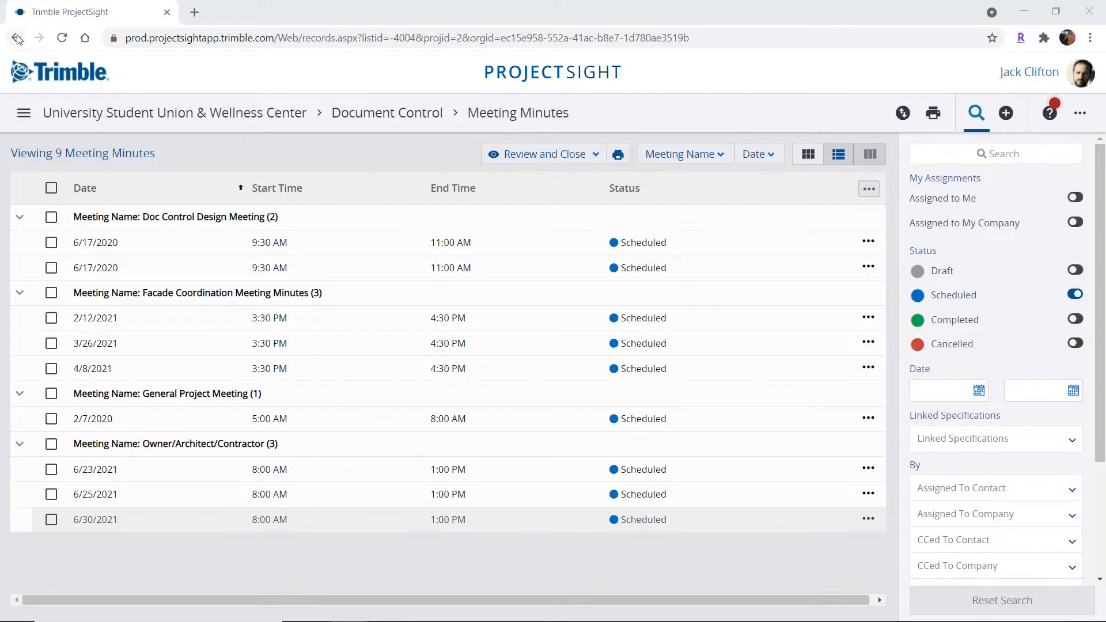
{"action": "left_click", "coordinate": [413, 114]}
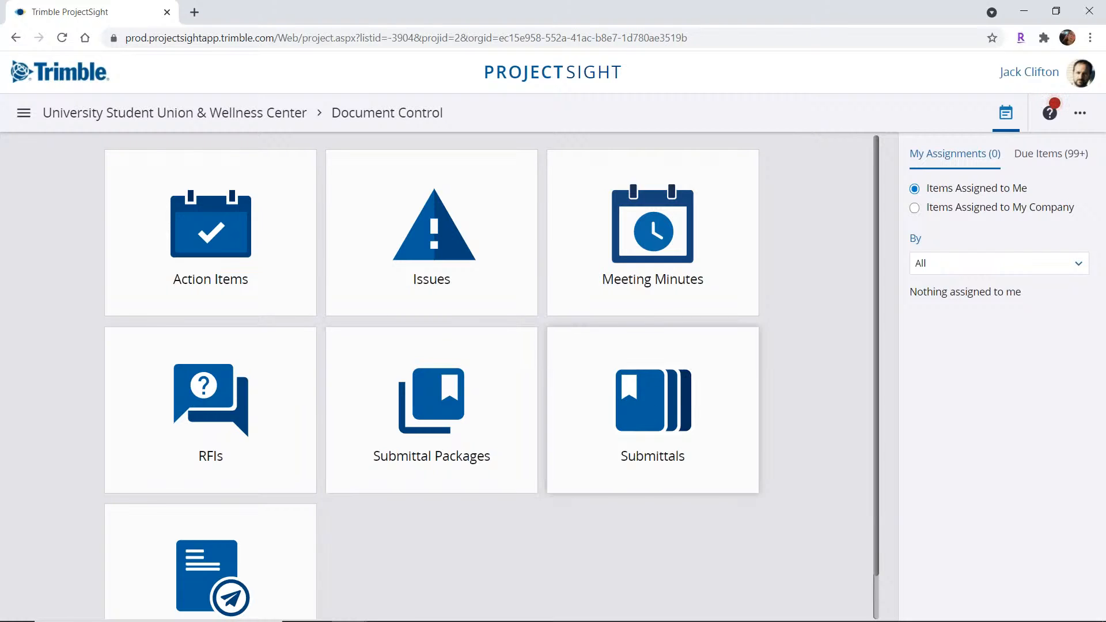
{"action": "left_click", "coordinate": [695, 364]}
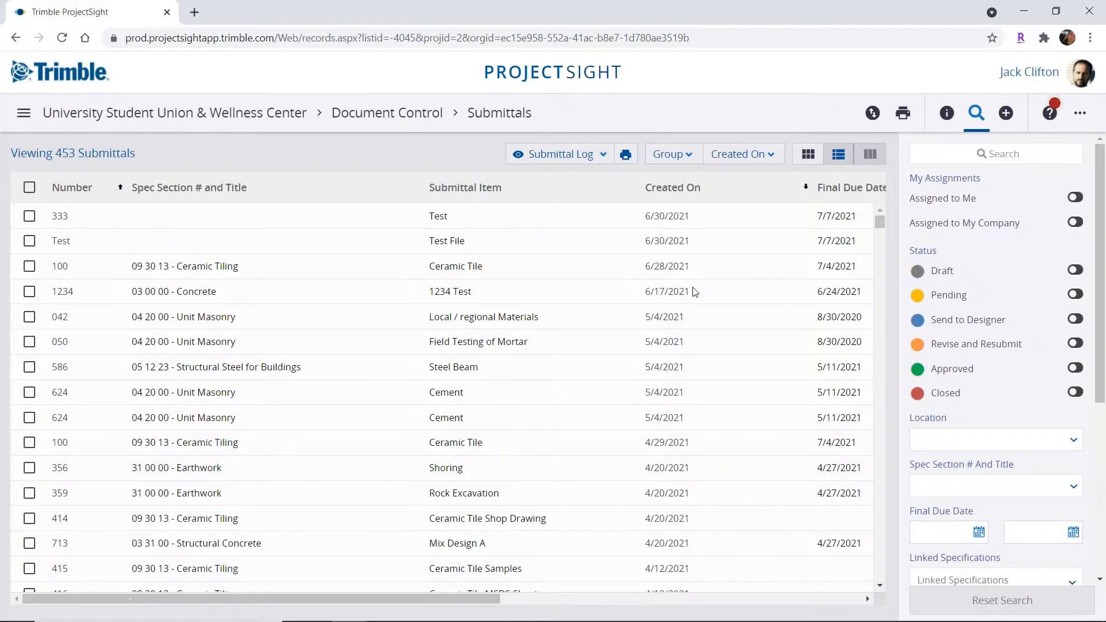
{"action": "scroll", "coordinate": [617, 346], "scroll_direction": "down", "scroll_amount": 2}
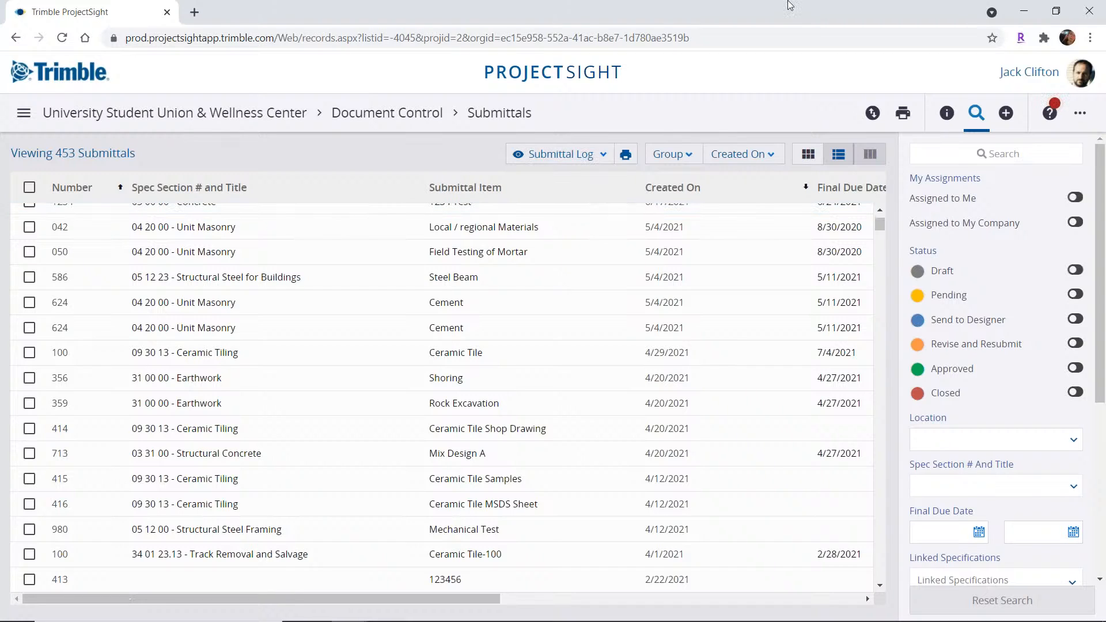
Search the submittals for 100 and open the Ceramic Tile submittal created on 4/29/2021 in full view.
{"action": "left_click", "coordinate": [1024, 151]}
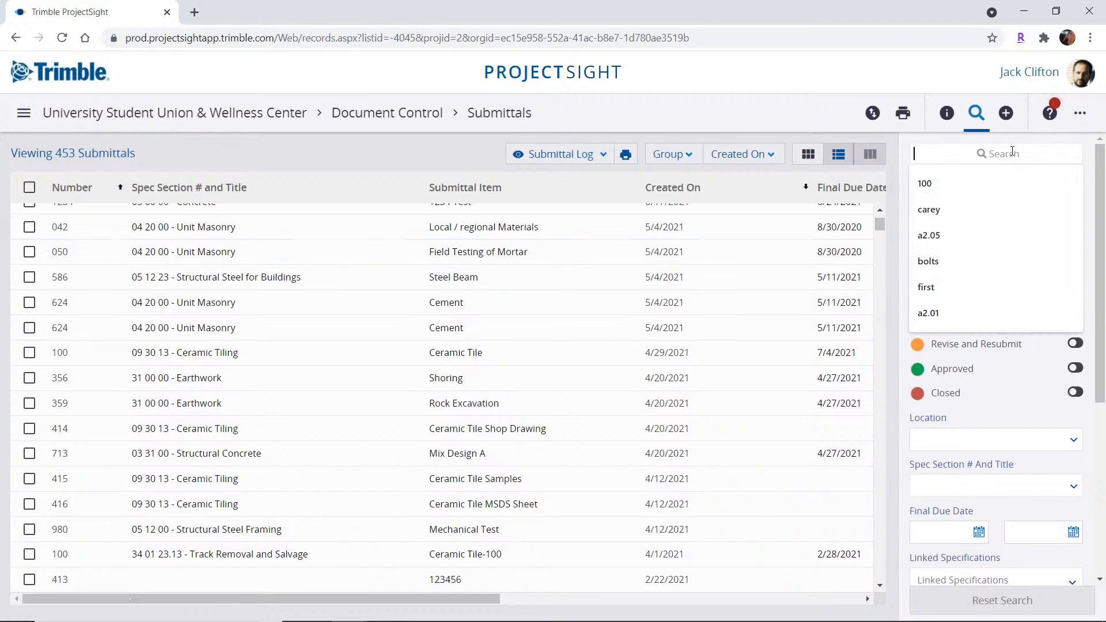
{"action": "type", "text": "100"}
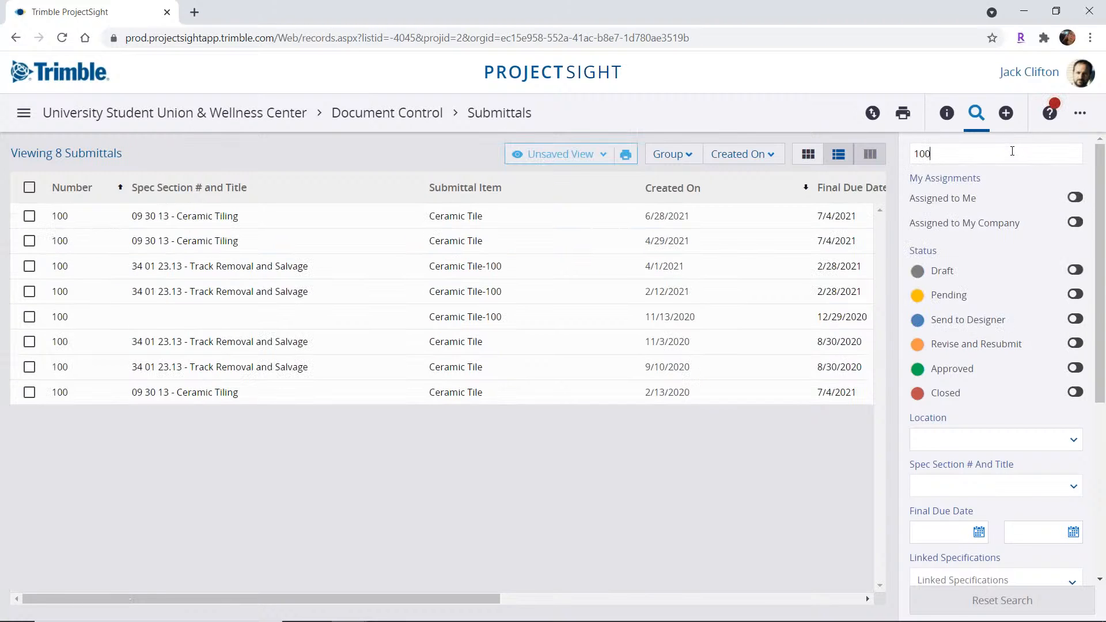
{"action": "left_click", "coordinate": [557, 240]}
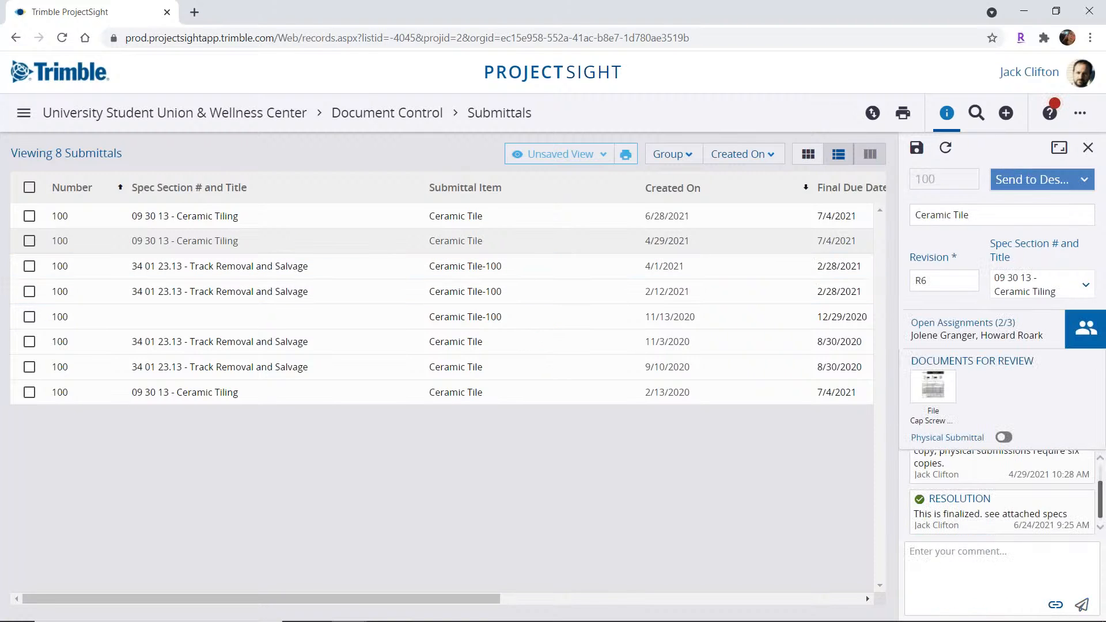
{"action": "left_click", "coordinate": [1063, 150]}
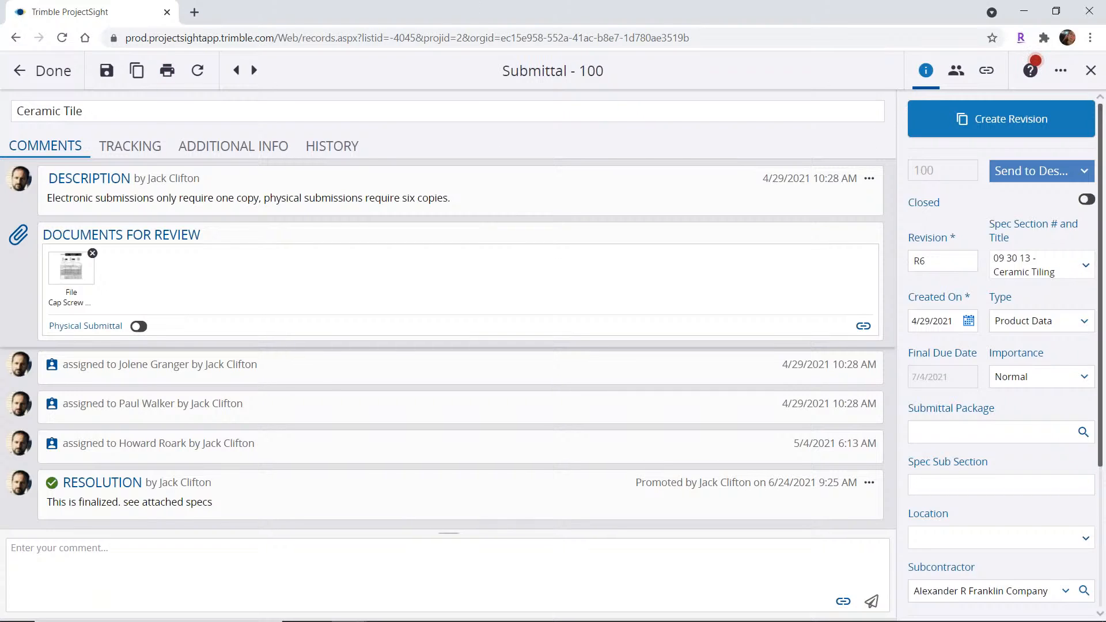
Examine the Ceramic Tile submittal's title, status options and specification section list without changing them.
{"action": "left_click", "coordinate": [27, 111]}
{"action": "key", "text": "ctrl+a"}
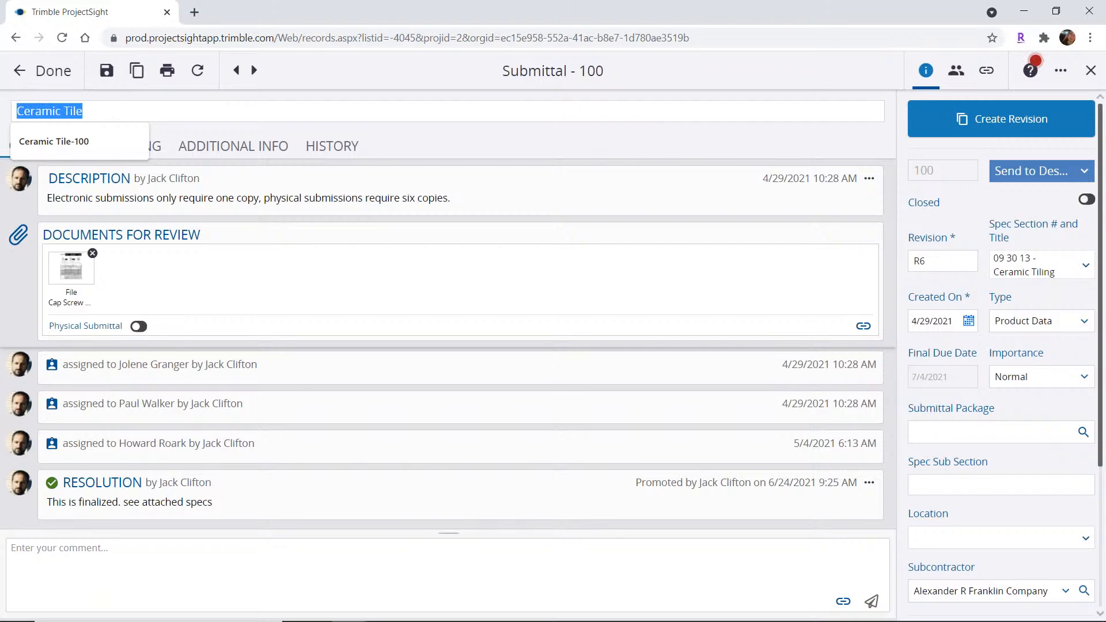
{"action": "left_click", "coordinate": [979, 209]}
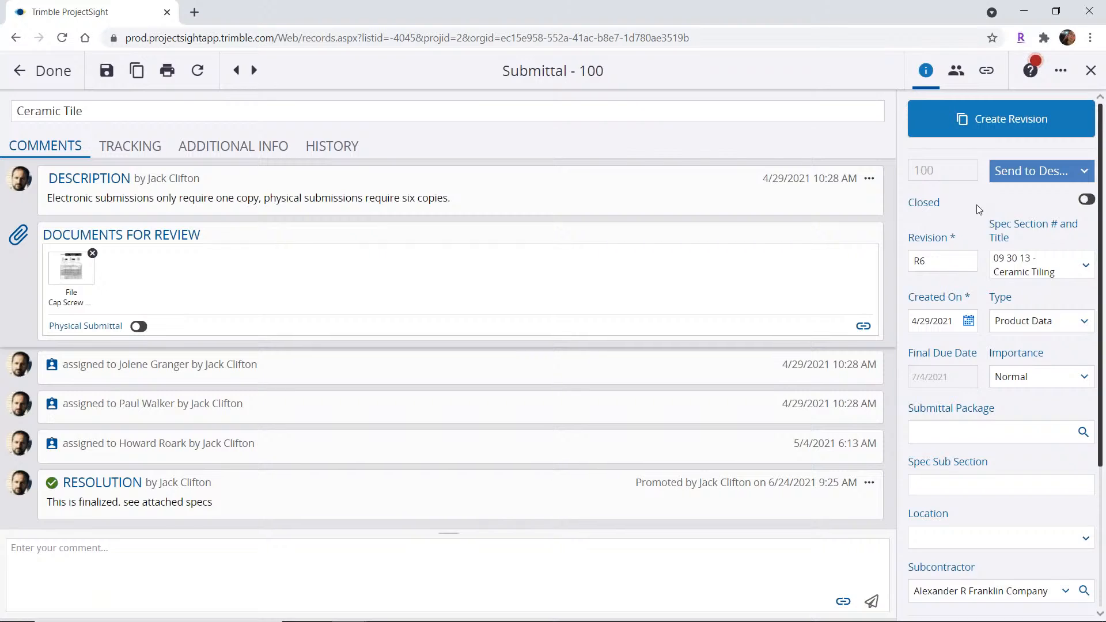
{"action": "left_click", "coordinate": [1083, 175]}
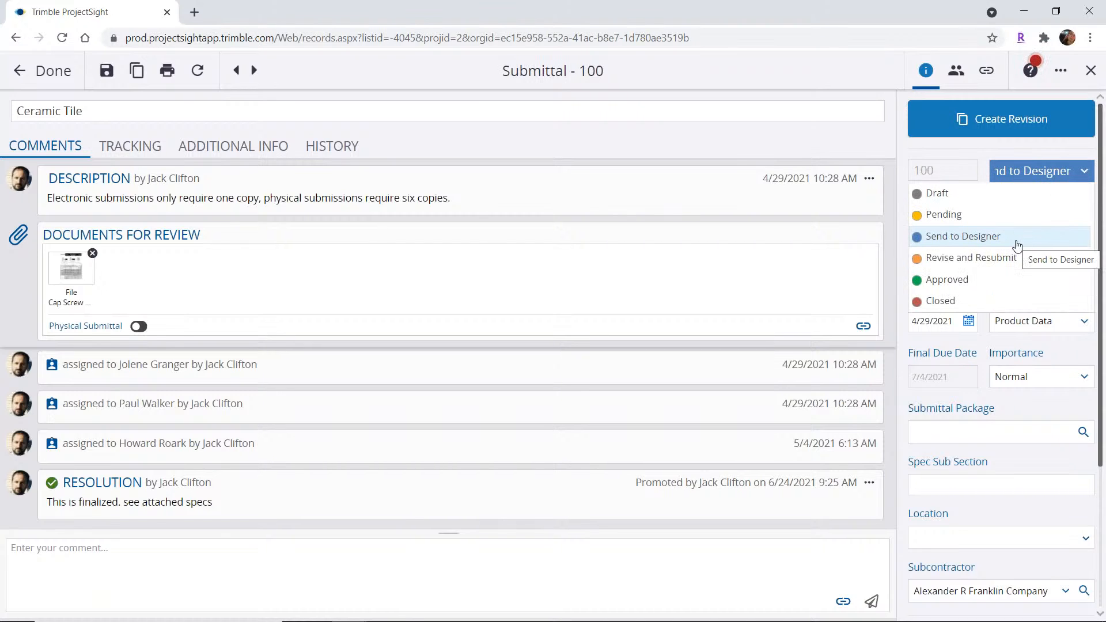
{"action": "left_click", "coordinate": [964, 150]}
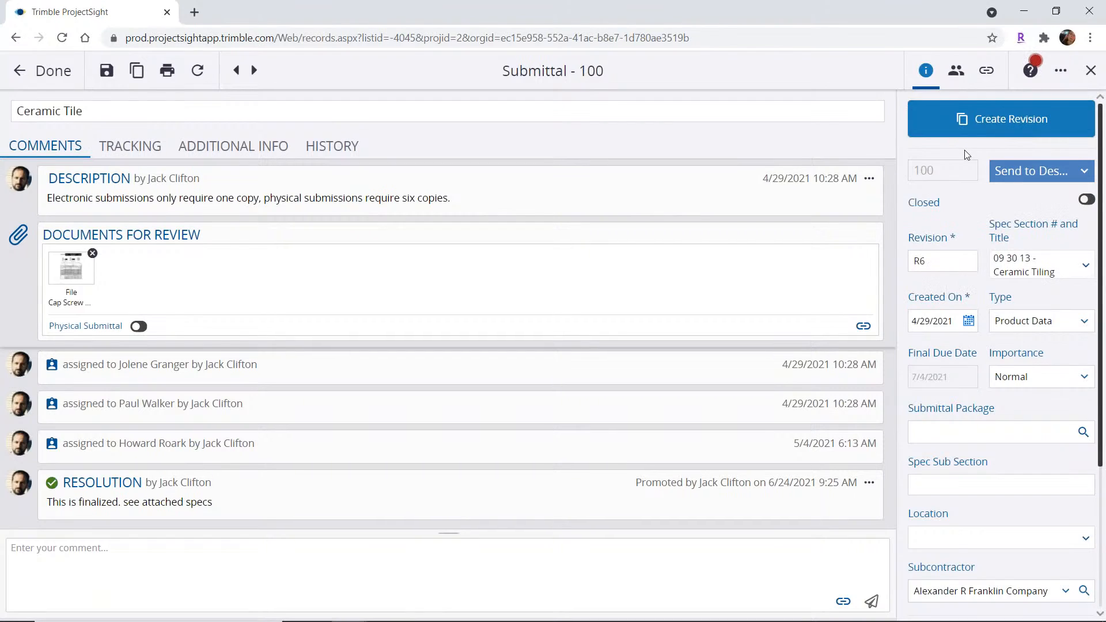
{"action": "left_click", "coordinate": [1086, 268]}
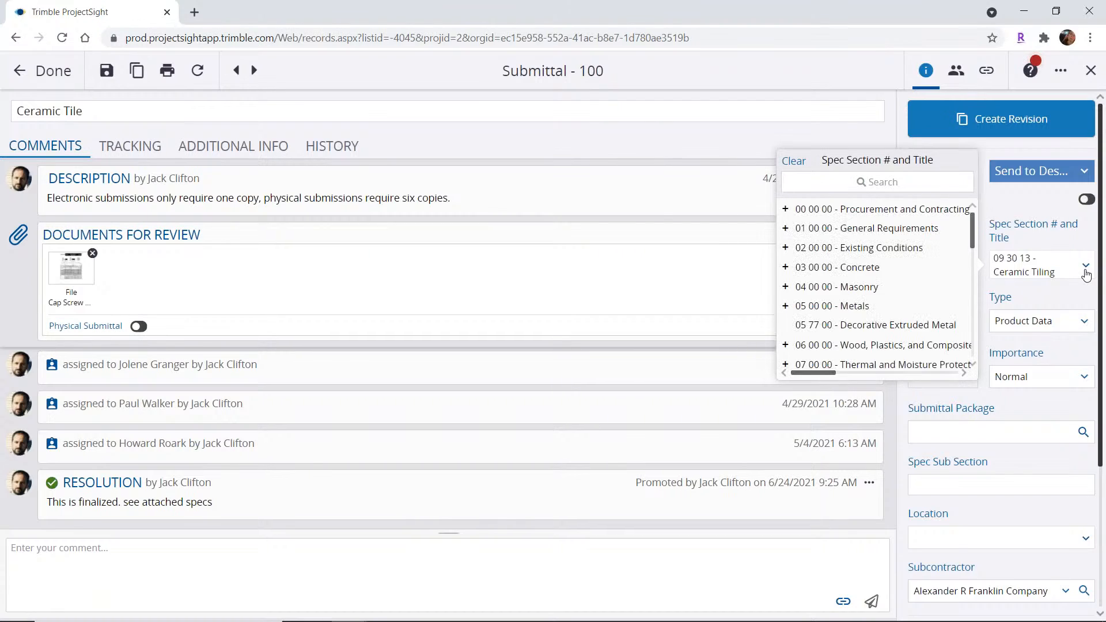
{"action": "left_click", "coordinate": [1034, 212]}
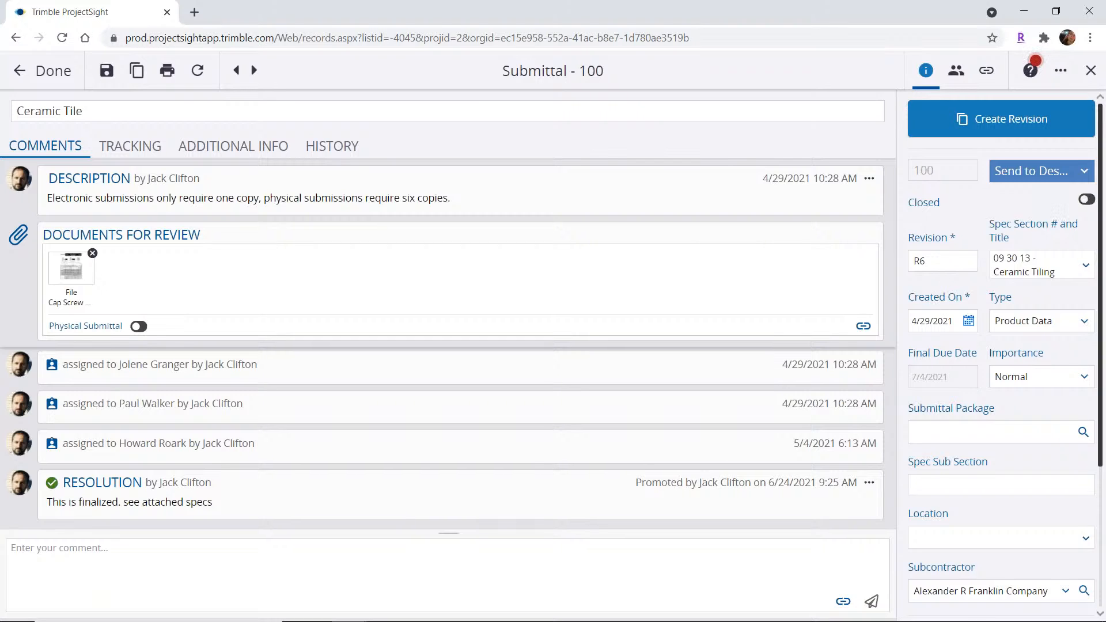
Review the submittal's type options, dates, package, location and subcontractor fields, assignees and courtesy copies.
{"action": "scroll", "coordinate": [954, 368], "scroll_direction": "down", "scroll_amount": 1}
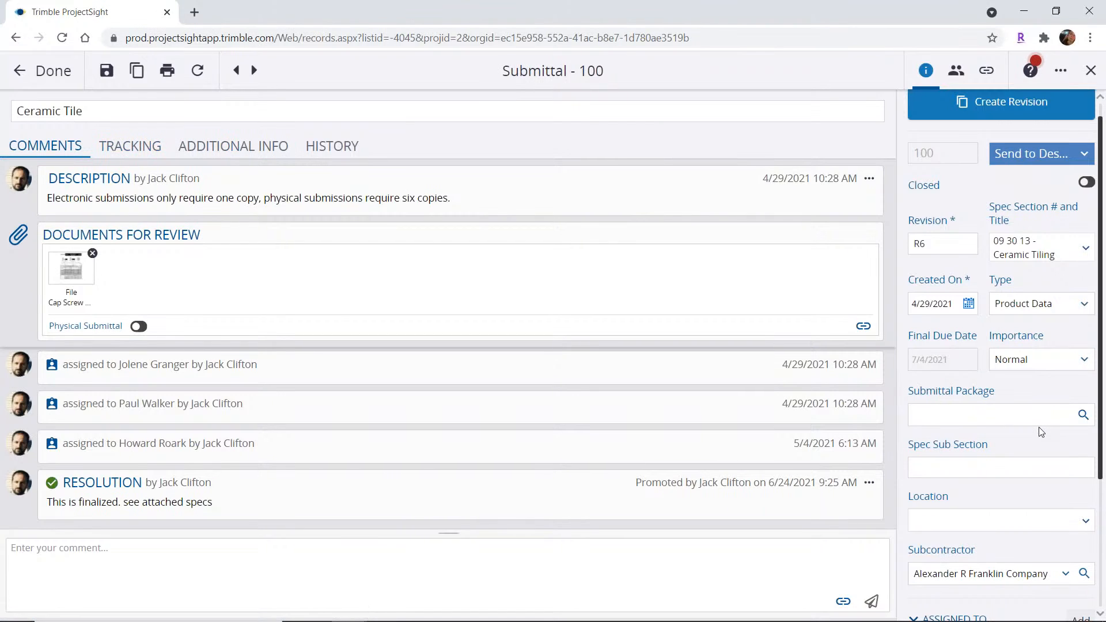
{"action": "left_click", "coordinate": [1074, 308]}
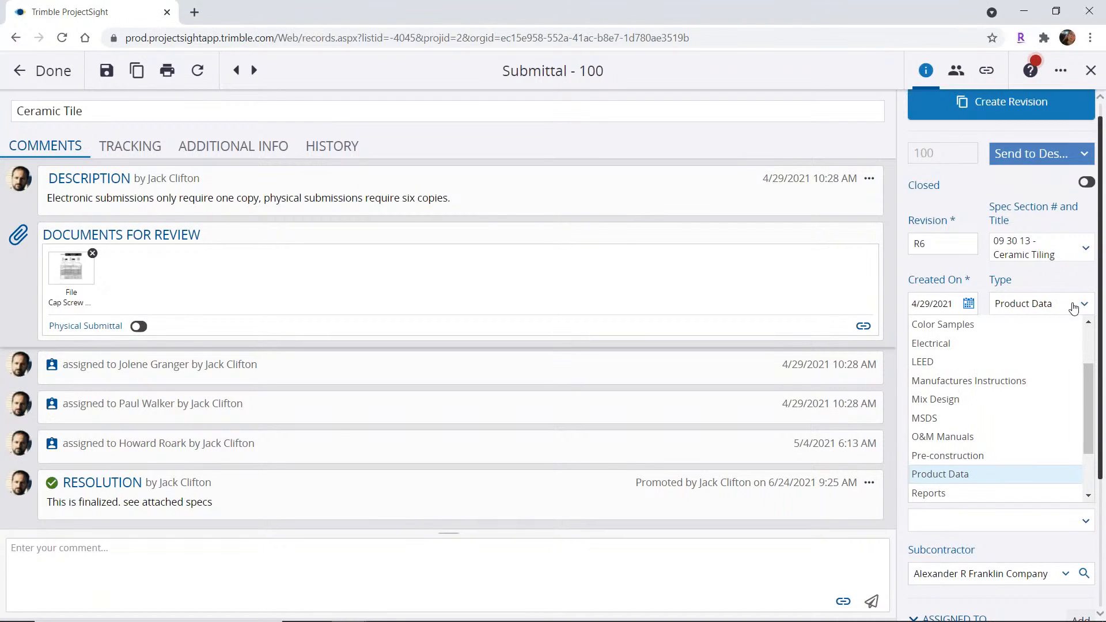
{"action": "left_click", "coordinate": [1064, 292]}
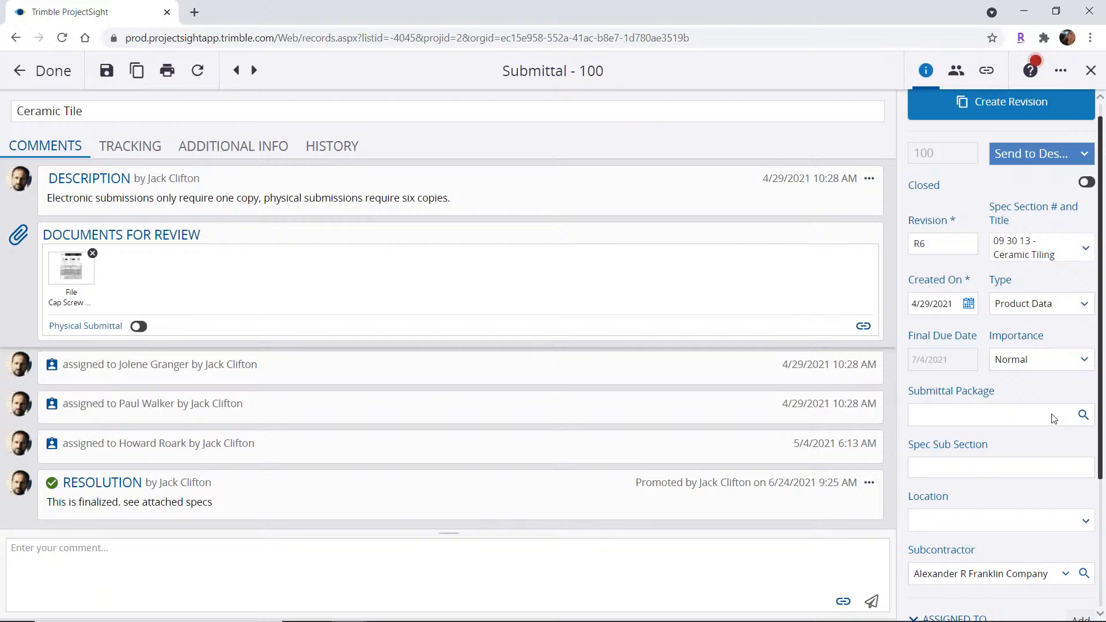
{"action": "scroll", "coordinate": [1053, 419], "scroll_direction": "down", "scroll_amount": 2}
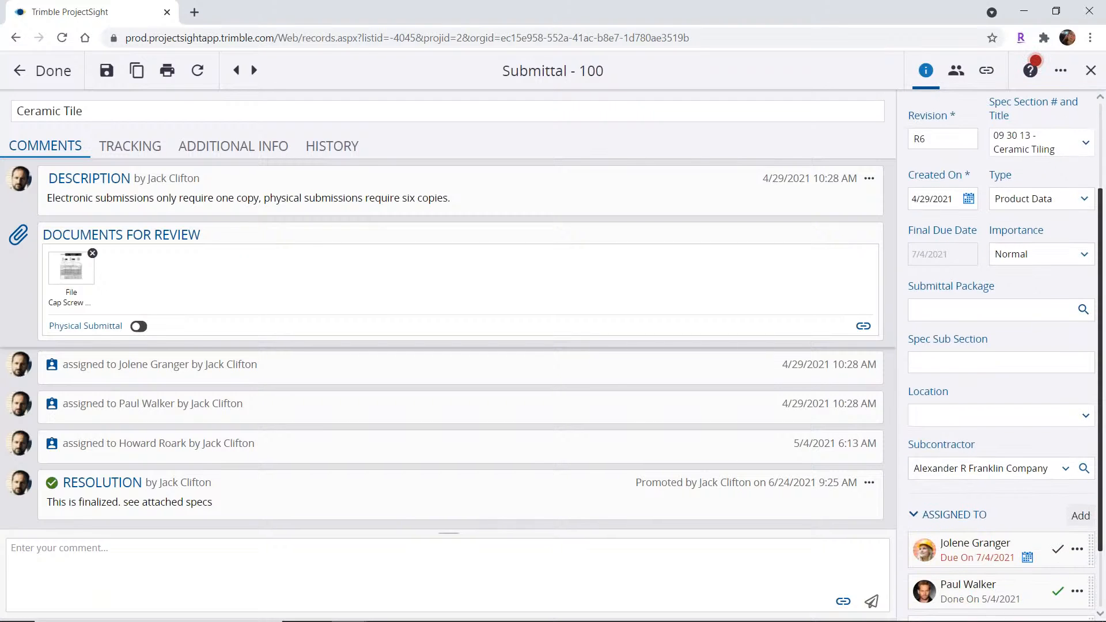
{"action": "scroll", "coordinate": [1017, 464], "scroll_direction": "down", "scroll_amount": 1}
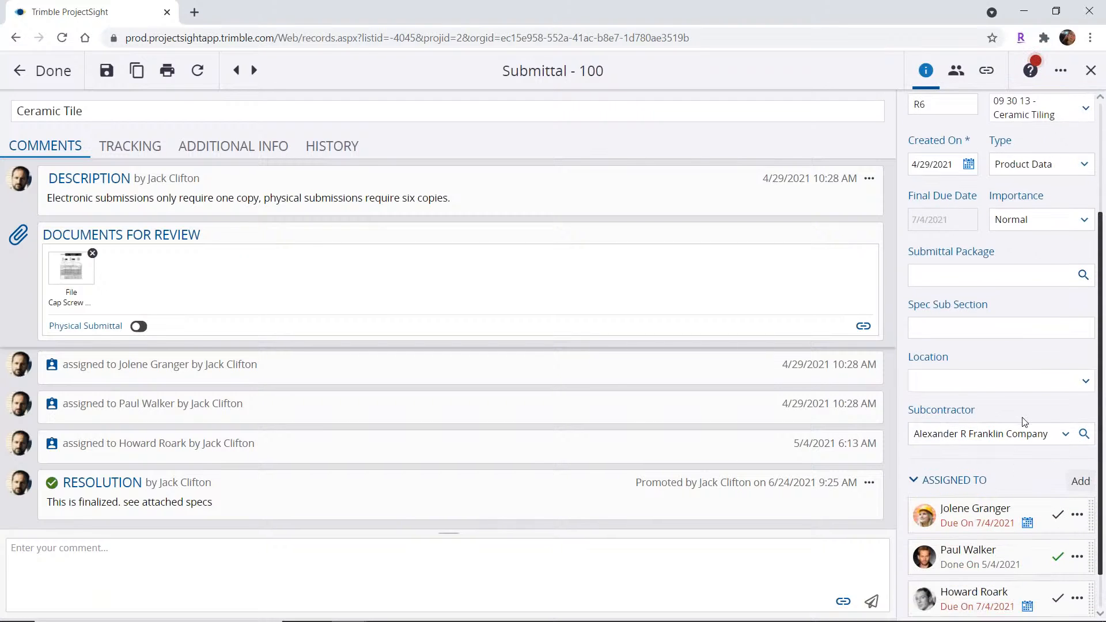
{"action": "scroll", "coordinate": [1016, 455], "scroll_direction": "down", "scroll_amount": 1}
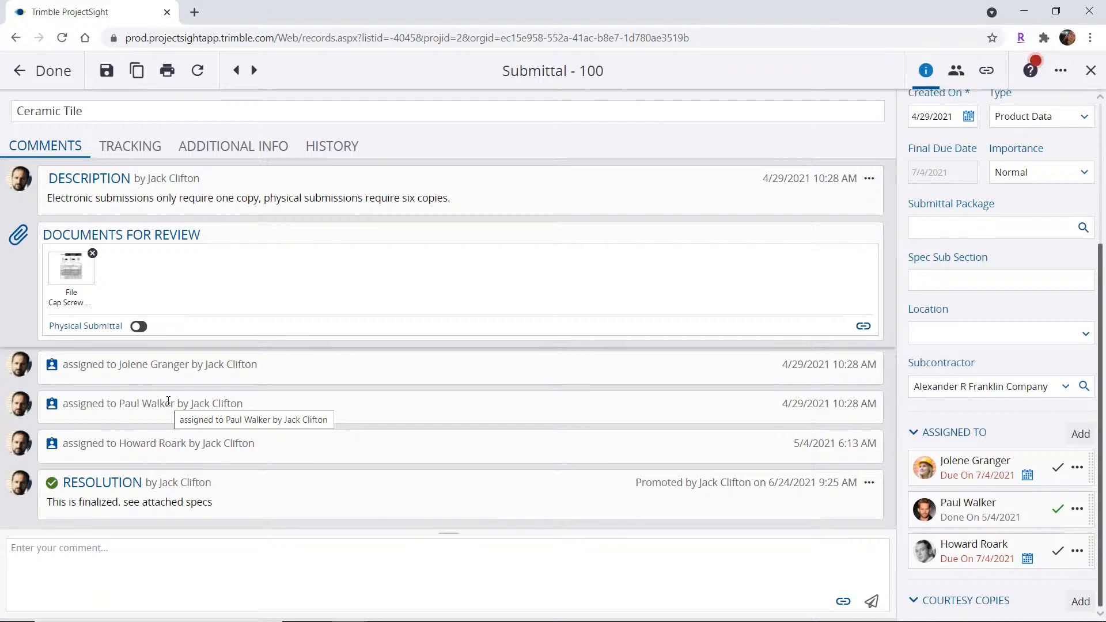
Review the submittal's tracking dates and lead times, additional information fields and change history.
{"action": "left_click", "coordinate": [128, 155]}
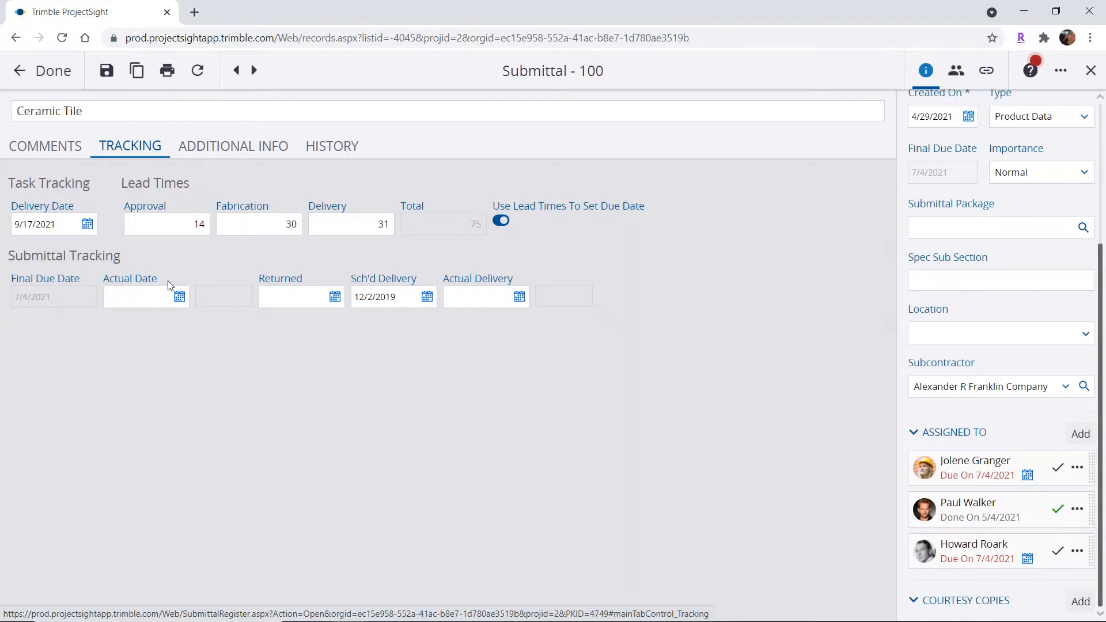
{"action": "left_click", "coordinate": [243, 151]}
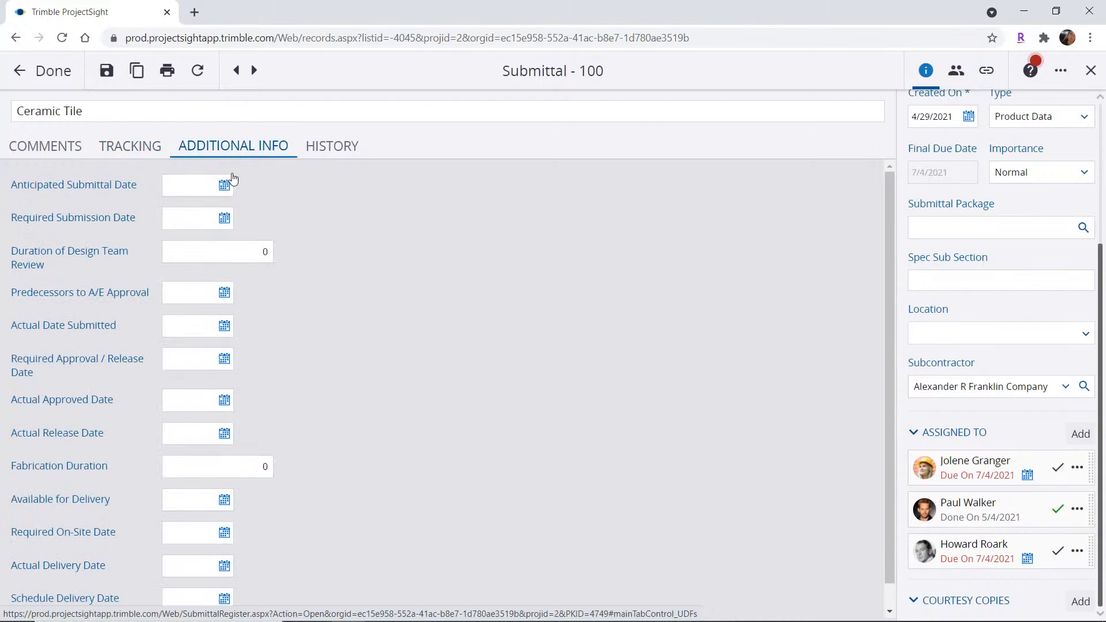
{"action": "scroll", "coordinate": [184, 229], "scroll_direction": "down", "scroll_amount": 1}
{"action": "scroll", "coordinate": [191, 268], "scroll_direction": "up", "scroll_amount": 1}
{"action": "left_click", "coordinate": [335, 148]}
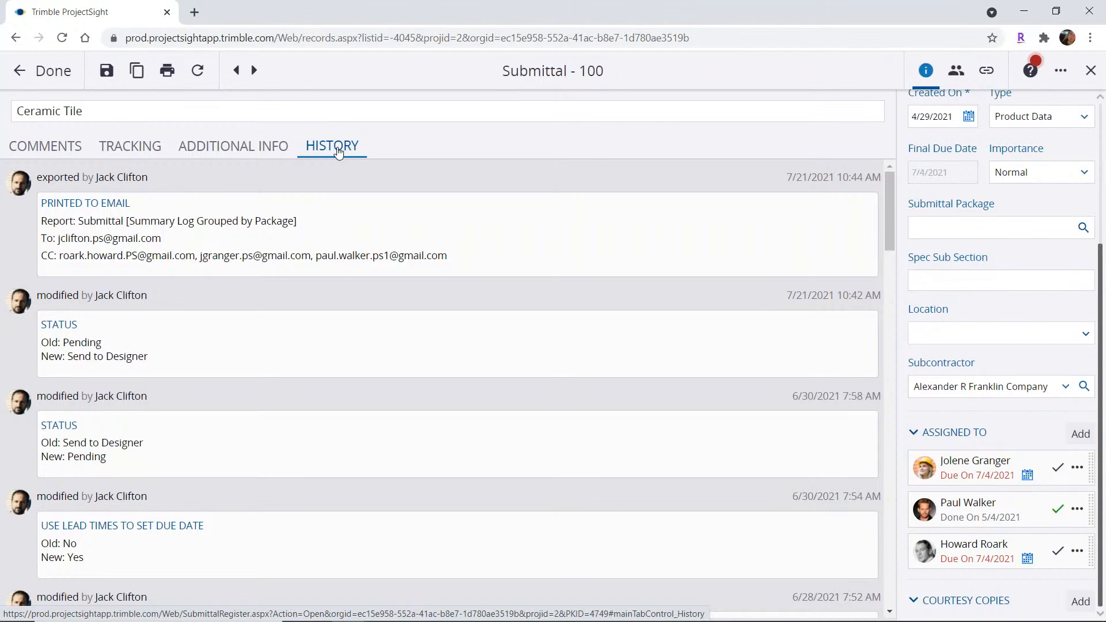
Return to the submittal's comments and review its links and the types of link that can be added.
{"action": "left_click", "coordinate": [43, 147]}
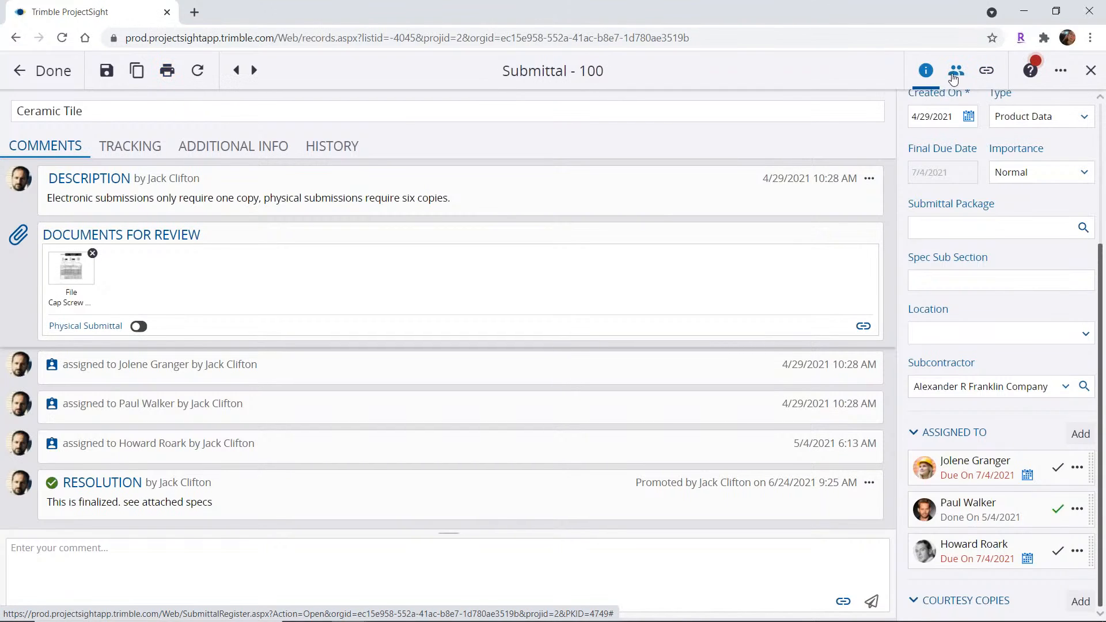
{"action": "left_click", "coordinate": [986, 71]}
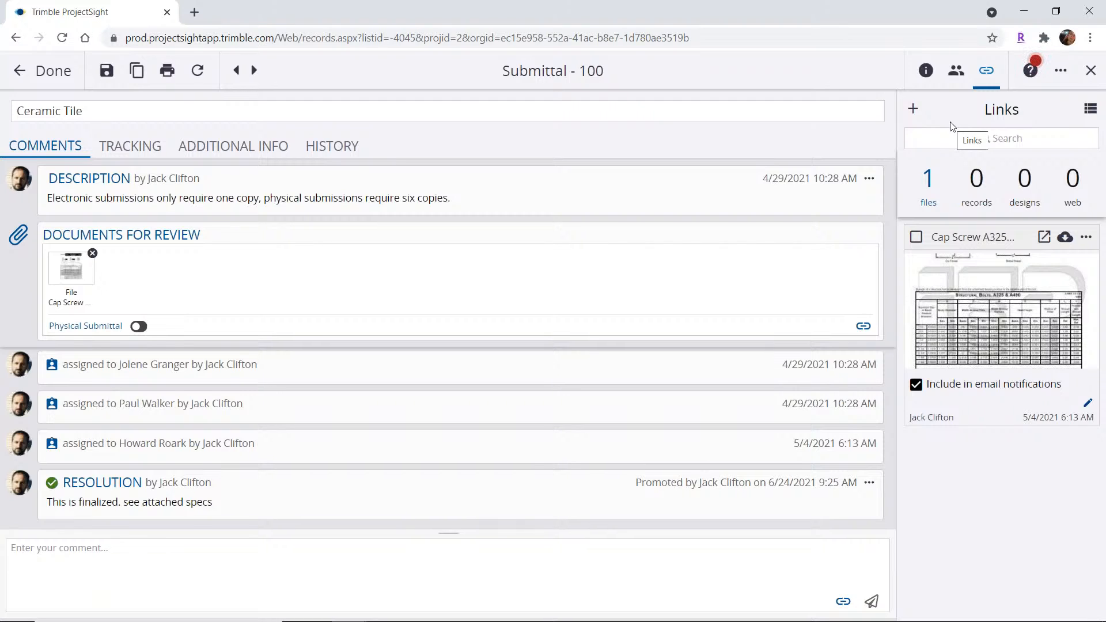
{"action": "left_click", "coordinate": [912, 109]}
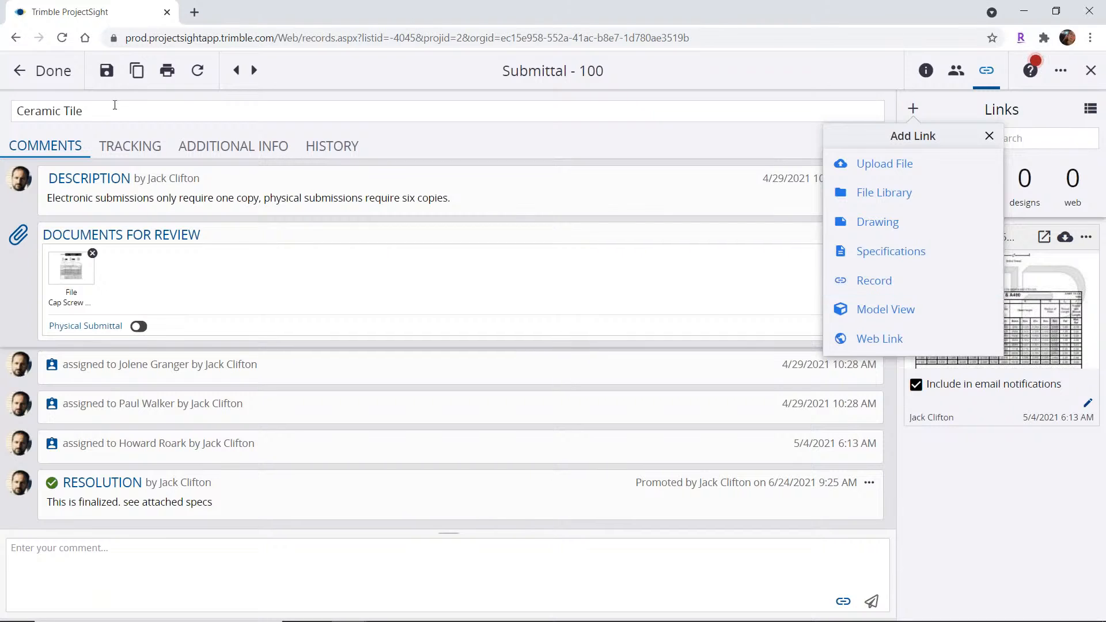
Close the submittal, open the Checklists in Field Management and look through the checklists pending approval.
{"action": "left_click", "coordinate": [54, 71]}
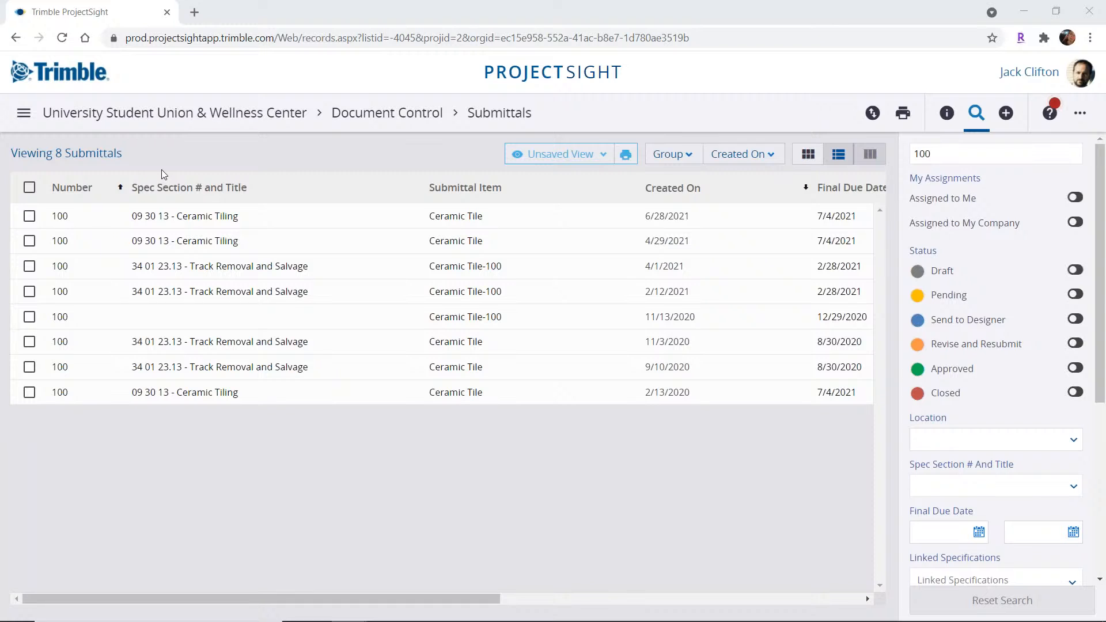
{"action": "left_click", "coordinate": [24, 115]}
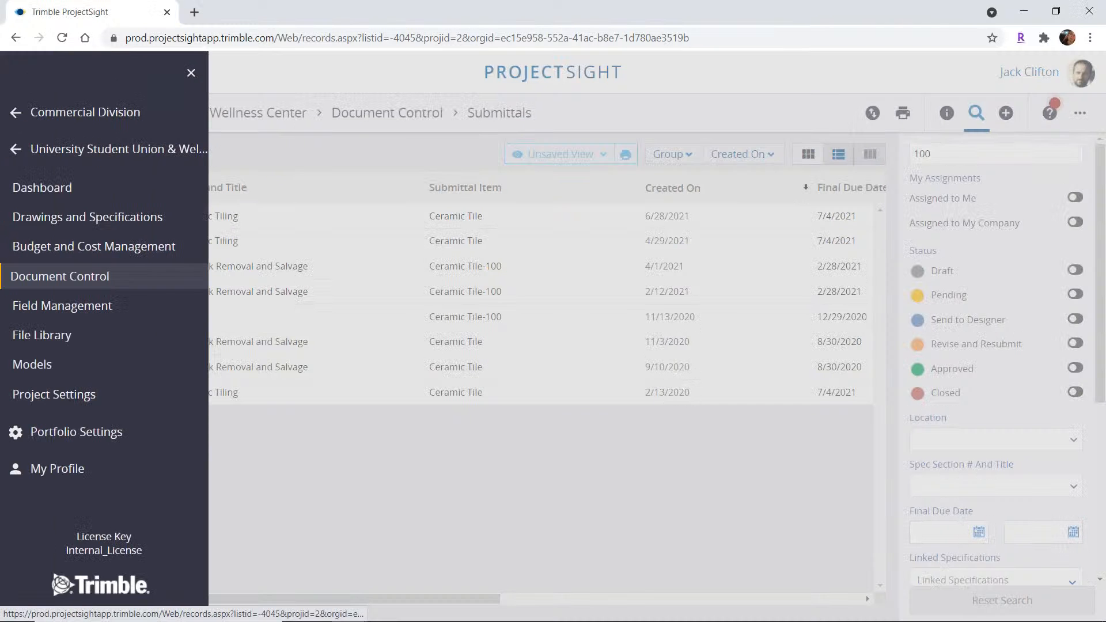
{"action": "left_click", "coordinate": [44, 309]}
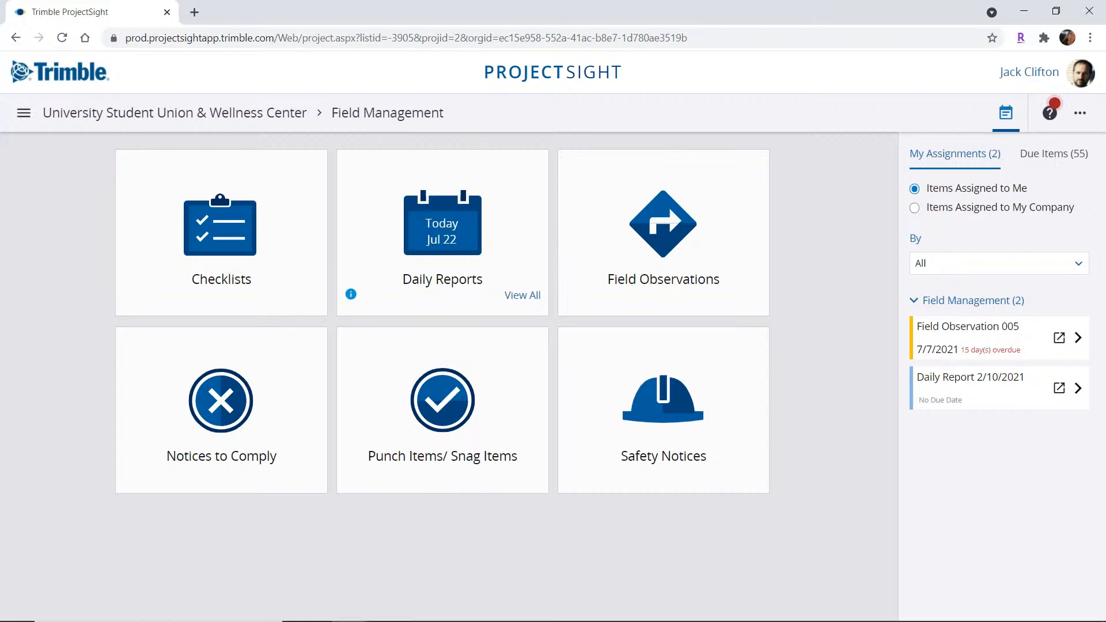
{"action": "left_click", "coordinate": [239, 272]}
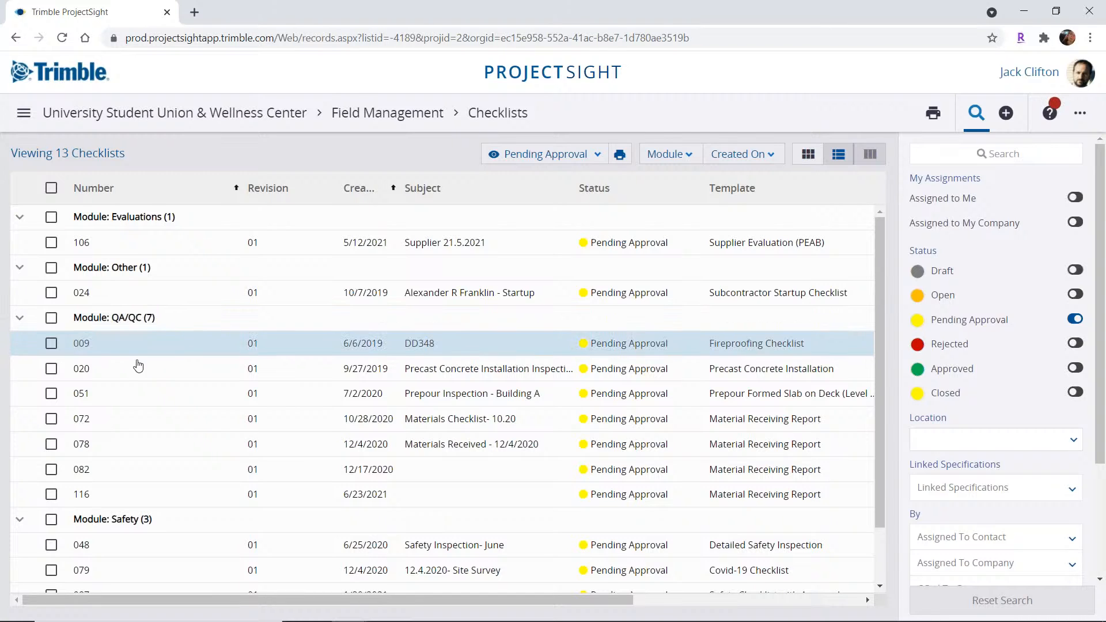
{"action": "scroll", "coordinate": [126, 461], "scroll_direction": "down", "scroll_amount": 1}
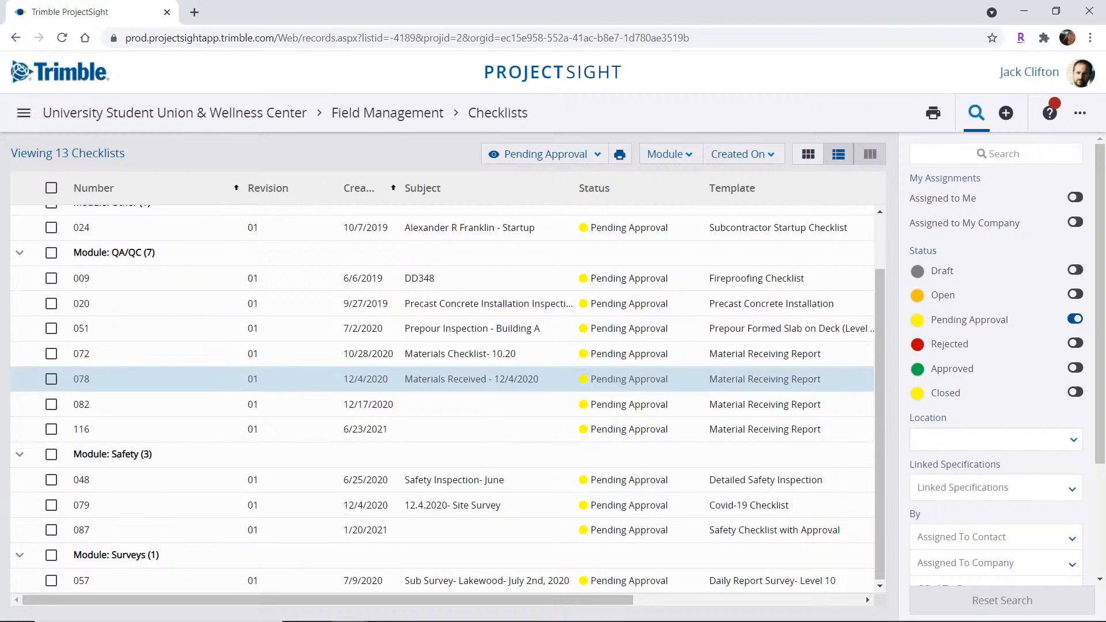
Create a new checklist from the Detailed Safety Inspection template in the Safety module.
{"action": "left_click", "coordinate": [1009, 116]}
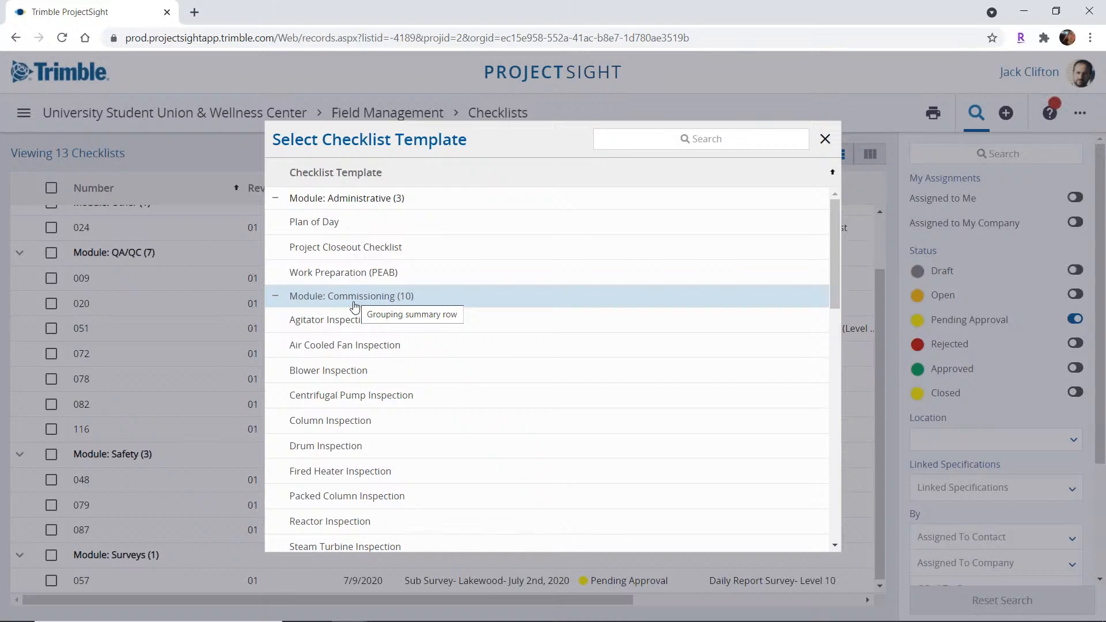
{"action": "scroll", "coordinate": [434, 415], "scroll_direction": "down", "scroll_amount": 6}
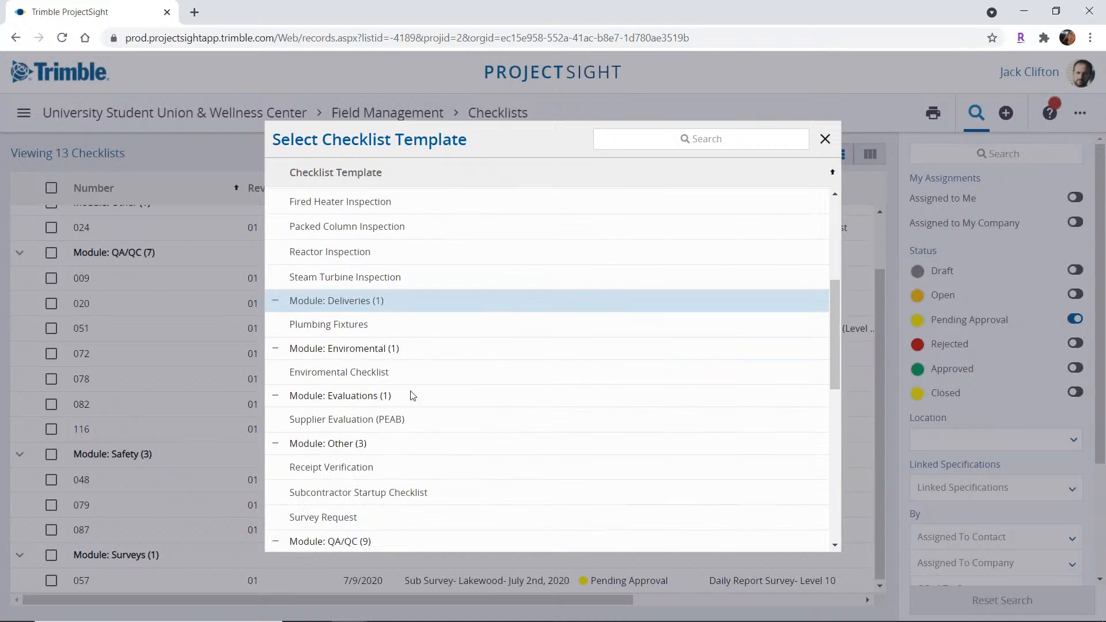
{"action": "scroll", "coordinate": [434, 398], "scroll_direction": "down", "scroll_amount": 2}
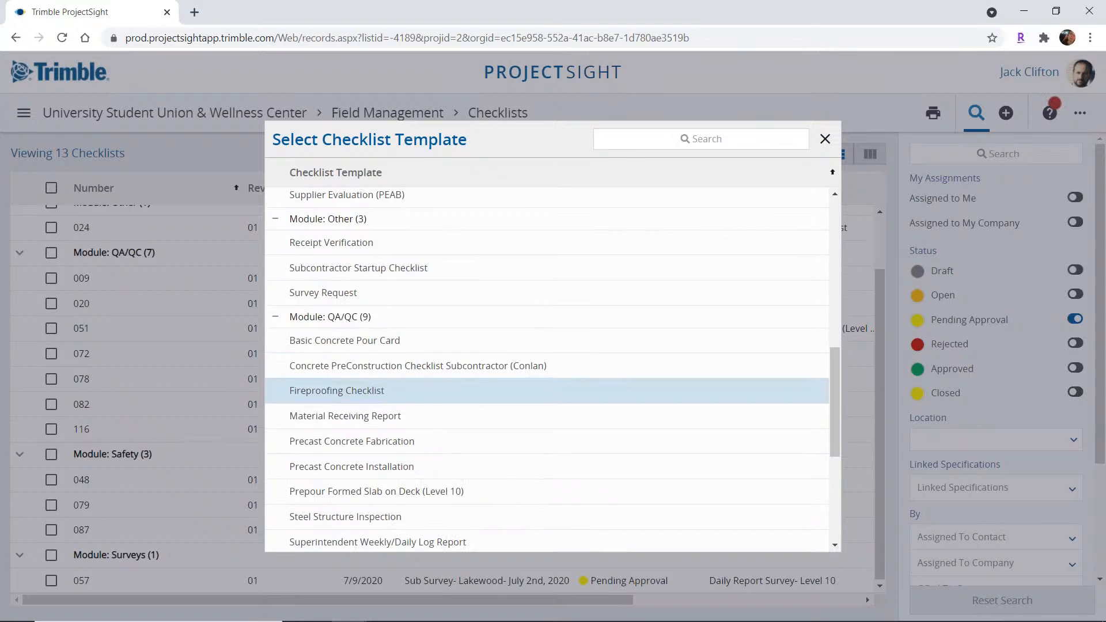
{"action": "scroll", "coordinate": [434, 262], "scroll_direction": "down", "scroll_amount": 3}
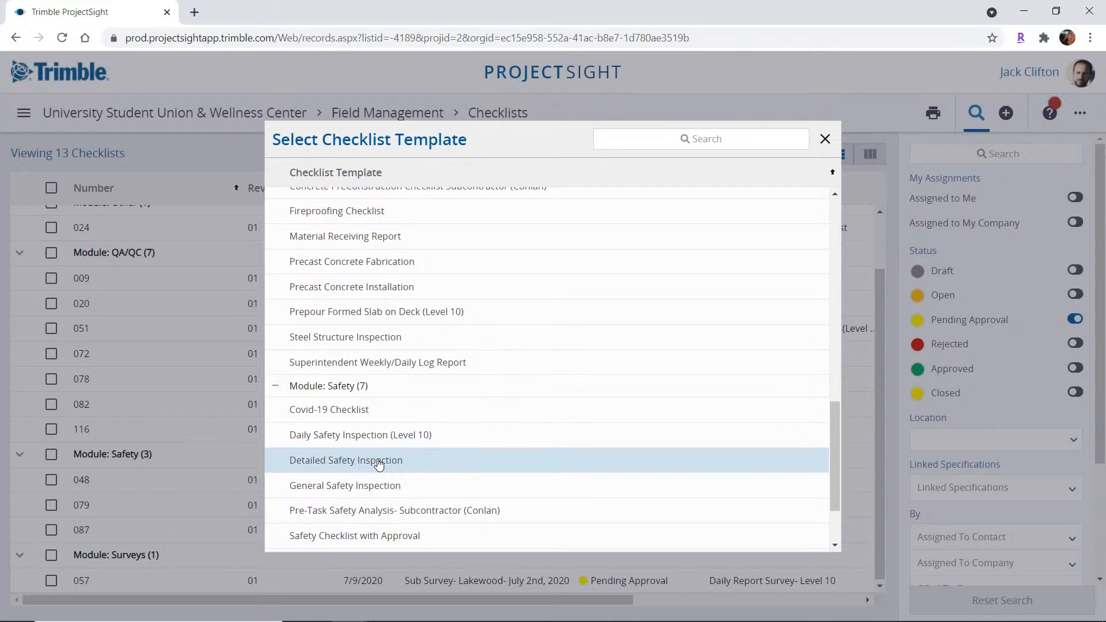
{"action": "left_click", "coordinate": [398, 463]}
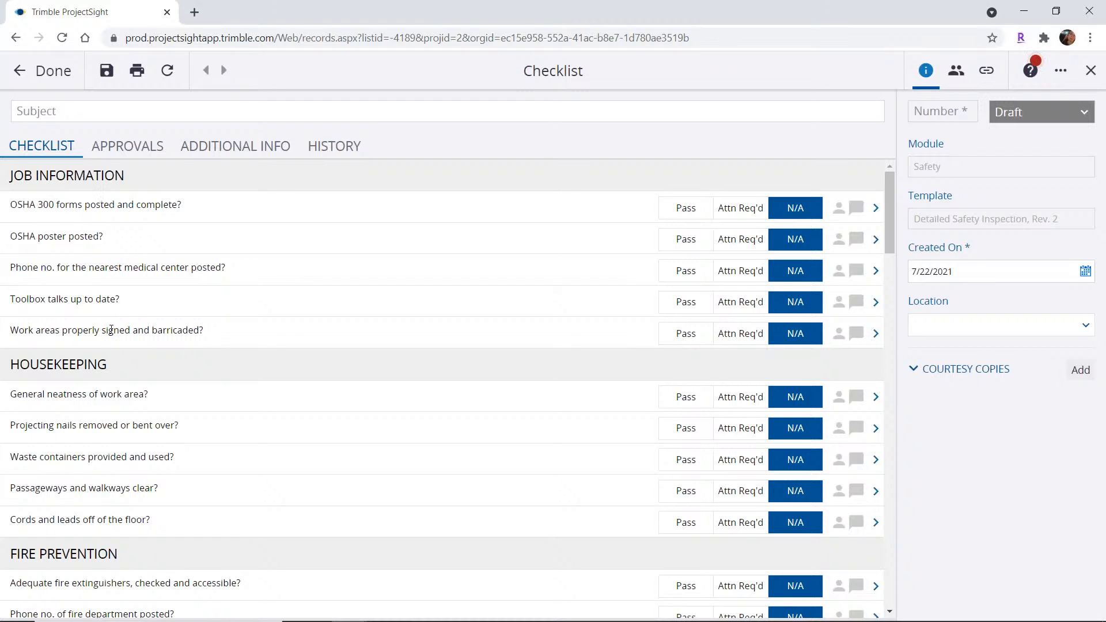
Try the Pass and Attn Req'd answers for "OSHA 300 forms posted and complete?" and set it back to N/A.
{"action": "left_click_drag", "start_coordinate": [65, 205], "coordinate": [233, 216]}
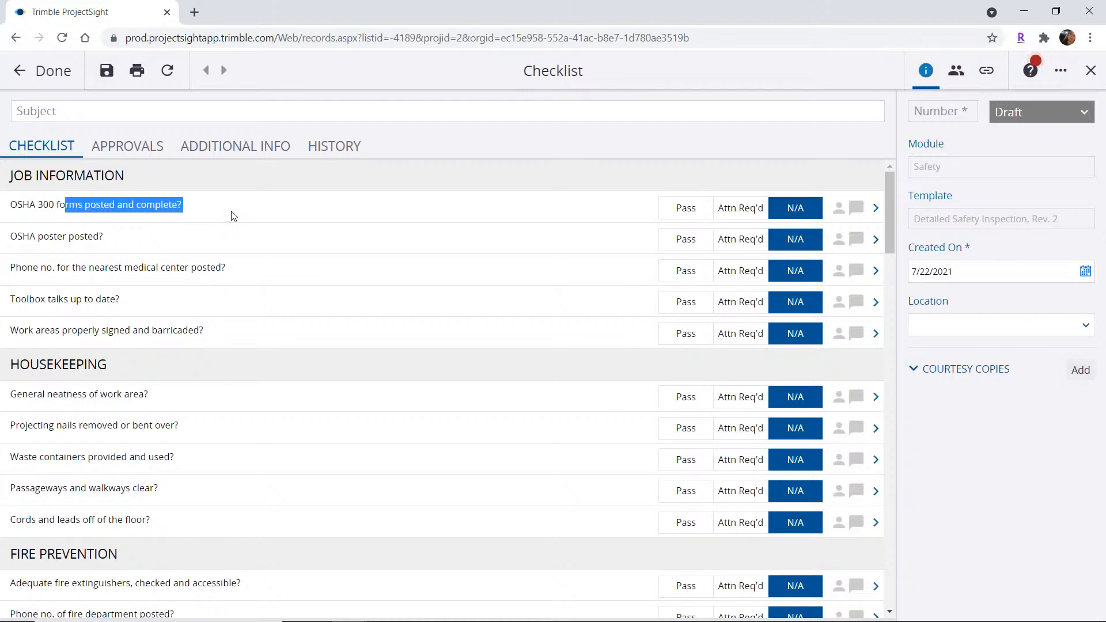
{"action": "left_click", "coordinate": [682, 208]}
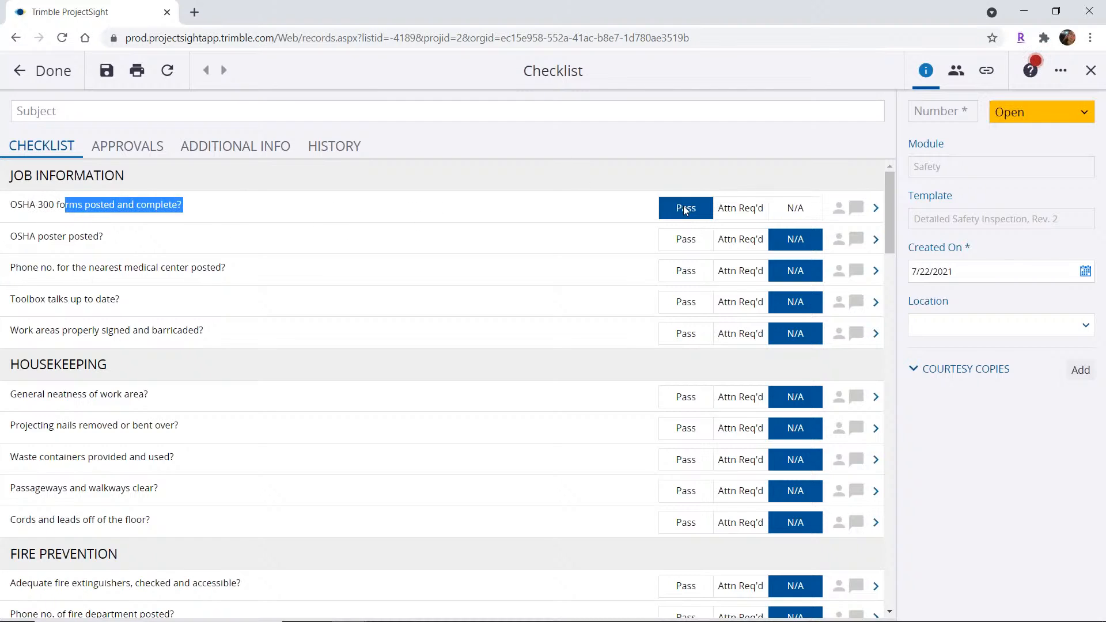
{"action": "left_click", "coordinate": [747, 209]}
{"action": "left_click", "coordinate": [794, 209]}
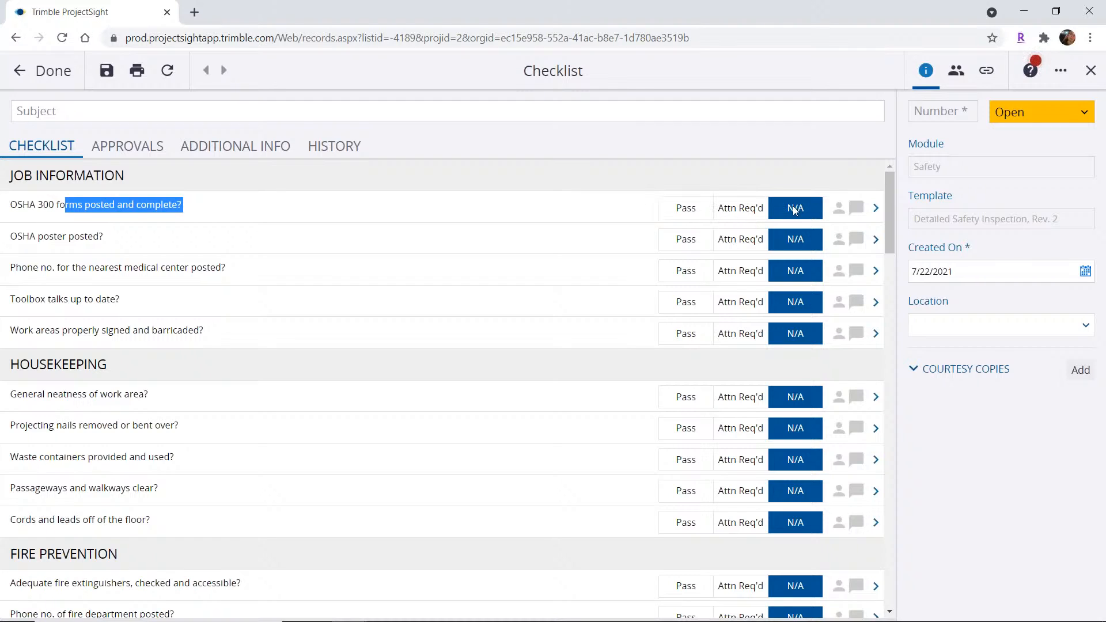
Review the comment and assignment options in the details of the OSHA 300 forms item, then close them.
{"action": "left_click", "coordinate": [584, 173]}
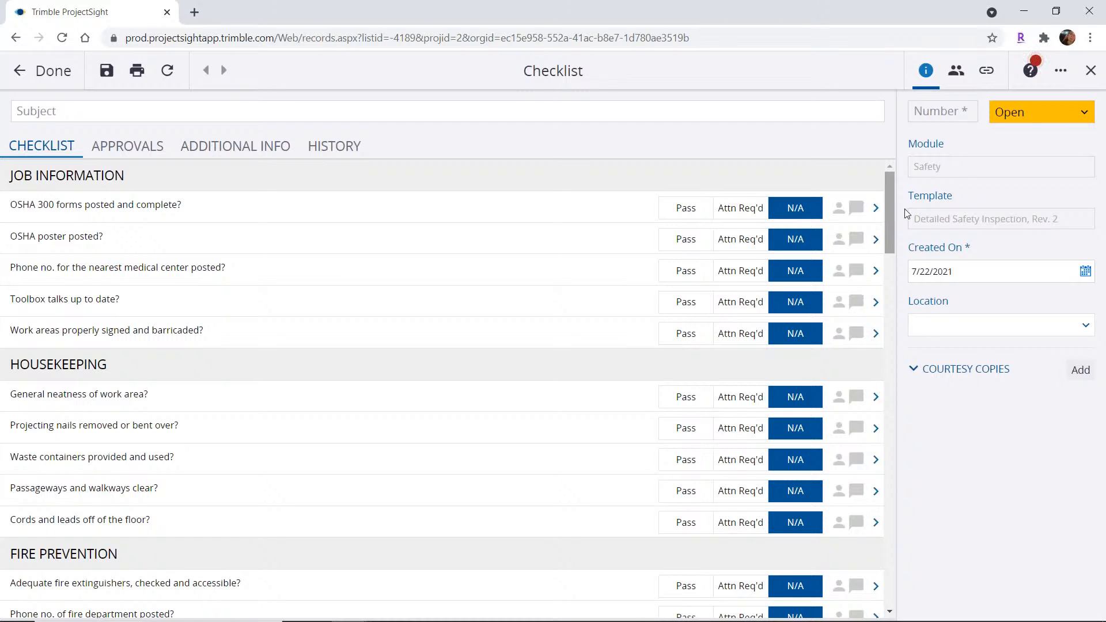
{"action": "left_click", "coordinate": [876, 208]}
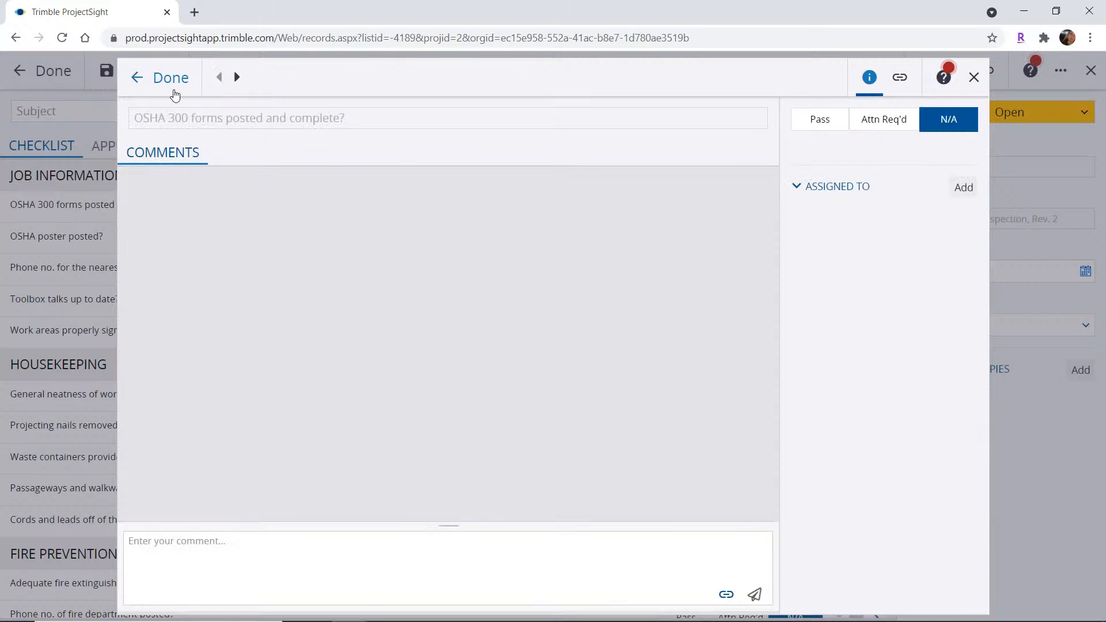
{"action": "left_click", "coordinate": [973, 79]}
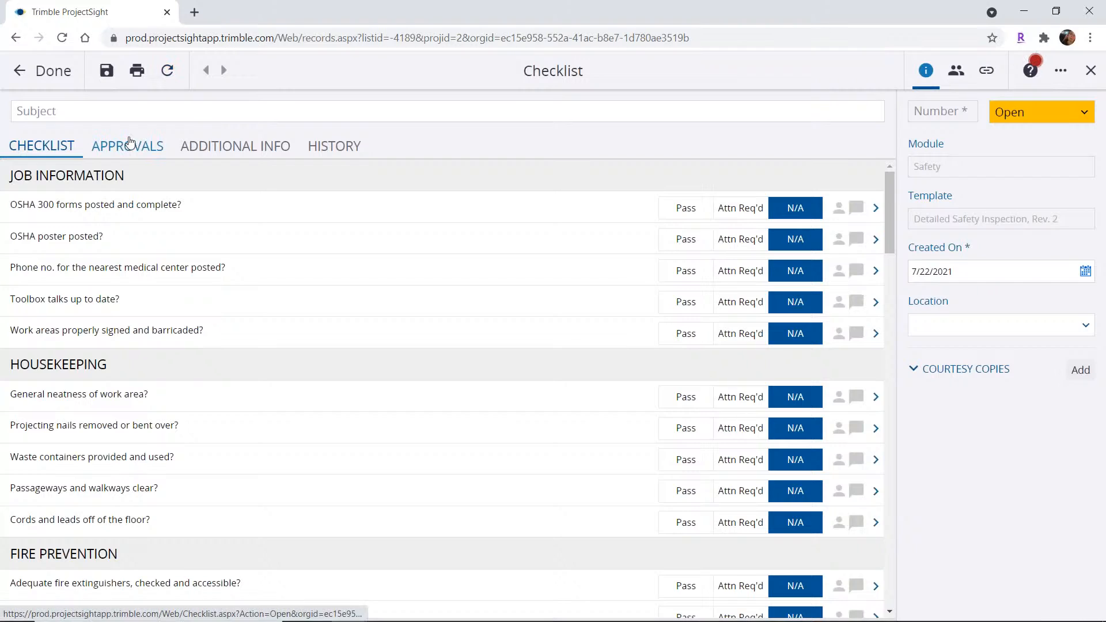
Set the Safety Manager's approval status to Approved in the checklist's approvals.
{"action": "left_click", "coordinate": [127, 147]}
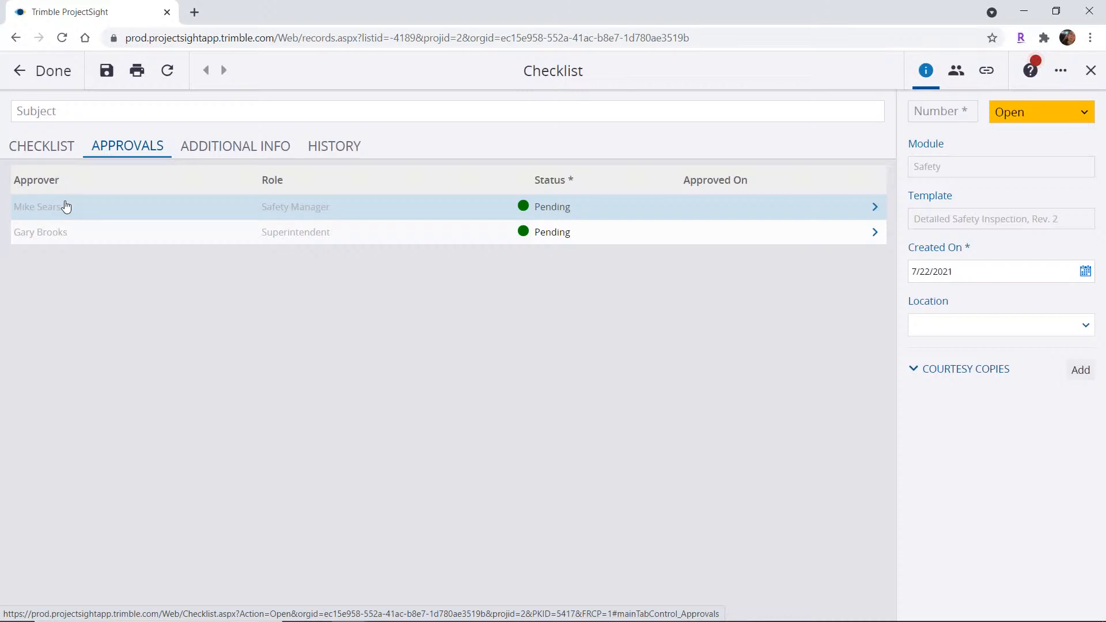
{"action": "left_click", "coordinate": [583, 208]}
{"action": "left_click", "coordinate": [619, 211]}
{"action": "left_click", "coordinate": [593, 246]}
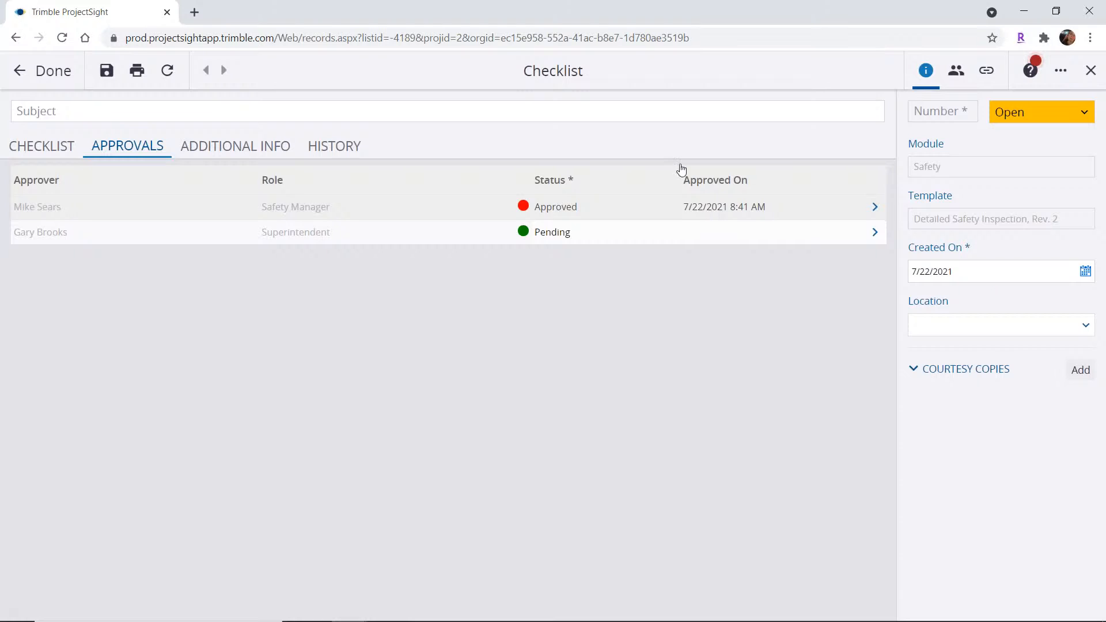
Review the checklist's additional information and history, then finish the checklist and return to the list.
{"action": "left_click", "coordinate": [244, 151]}
{"action": "left_click", "coordinate": [347, 149]}
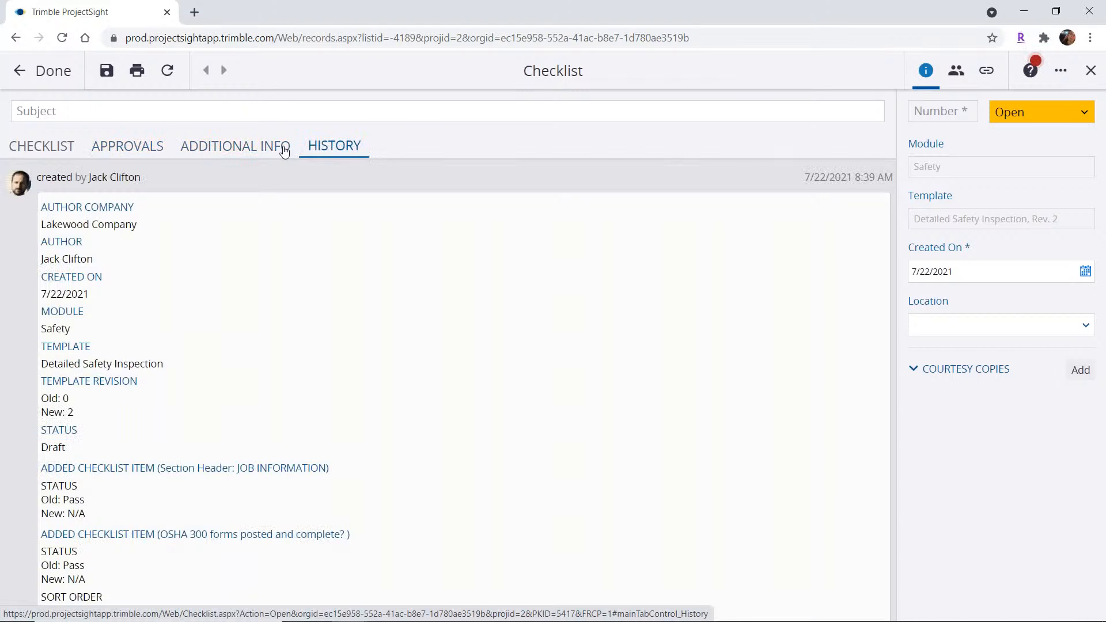
{"action": "left_click", "coordinate": [31, 149]}
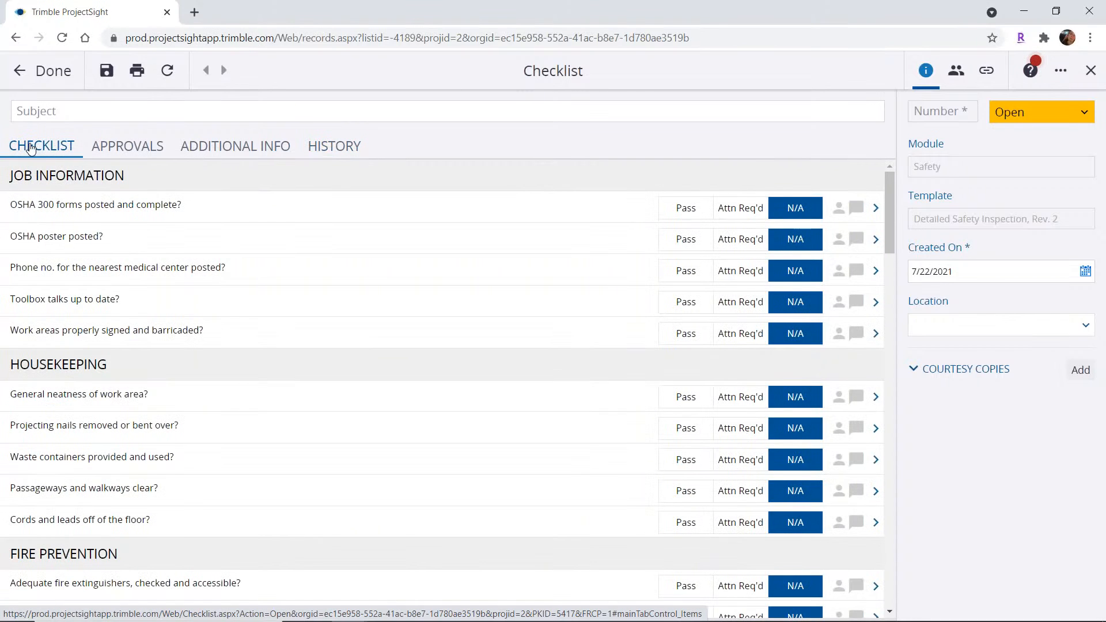
{"action": "left_click", "coordinate": [51, 85]}
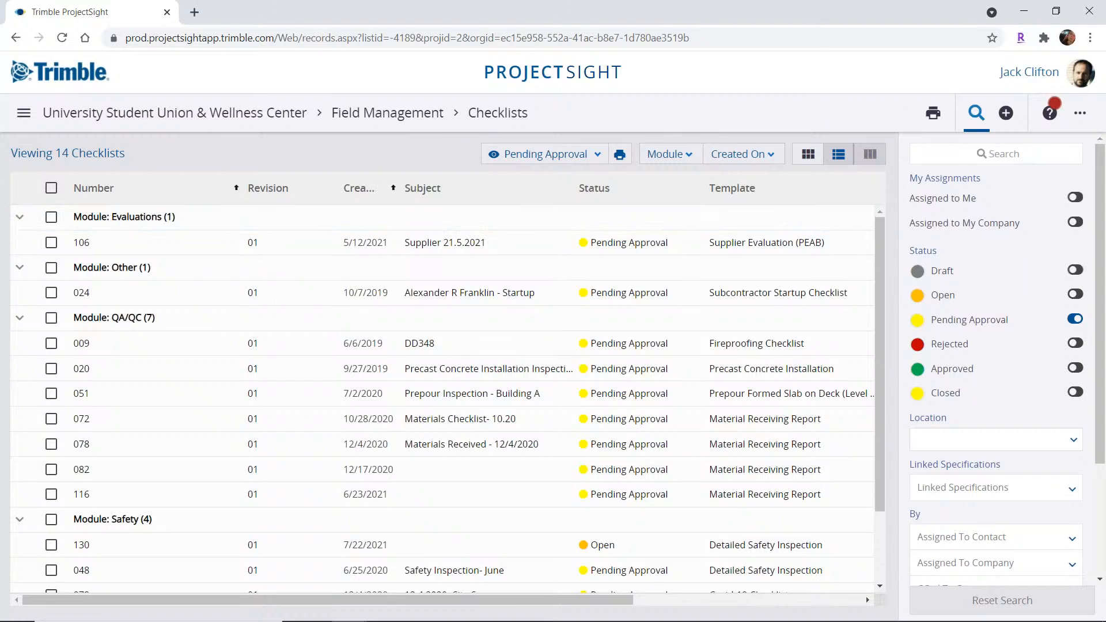
View all daily reports in Field Management and open the report for 6/23/2021.
{"action": "left_click", "coordinate": [404, 116]}
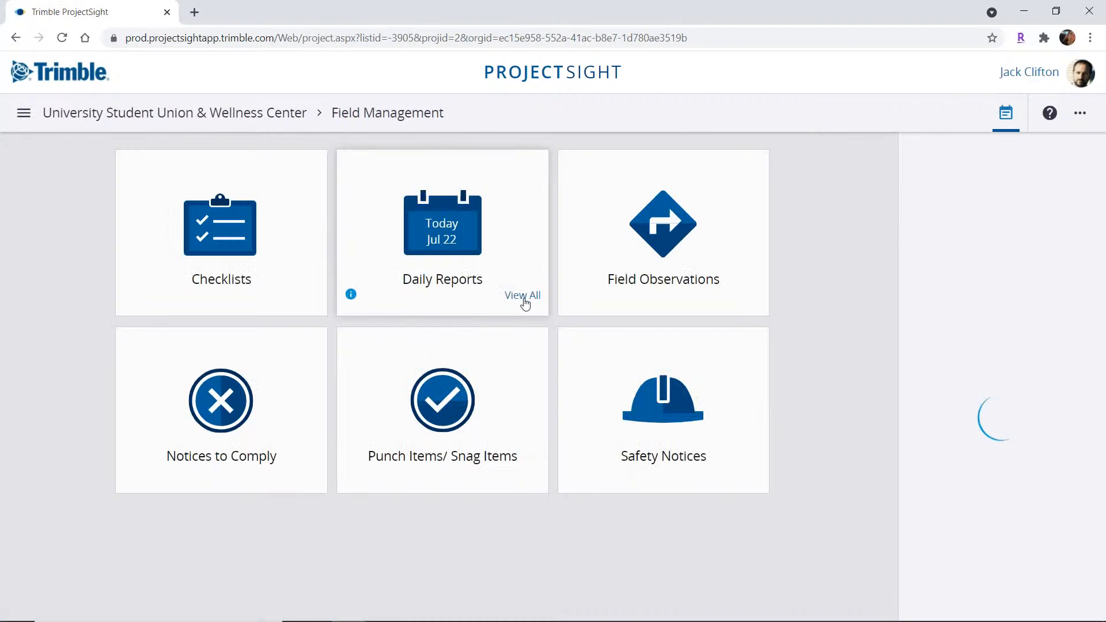
{"action": "triple_click", "coordinate": [525, 303]}
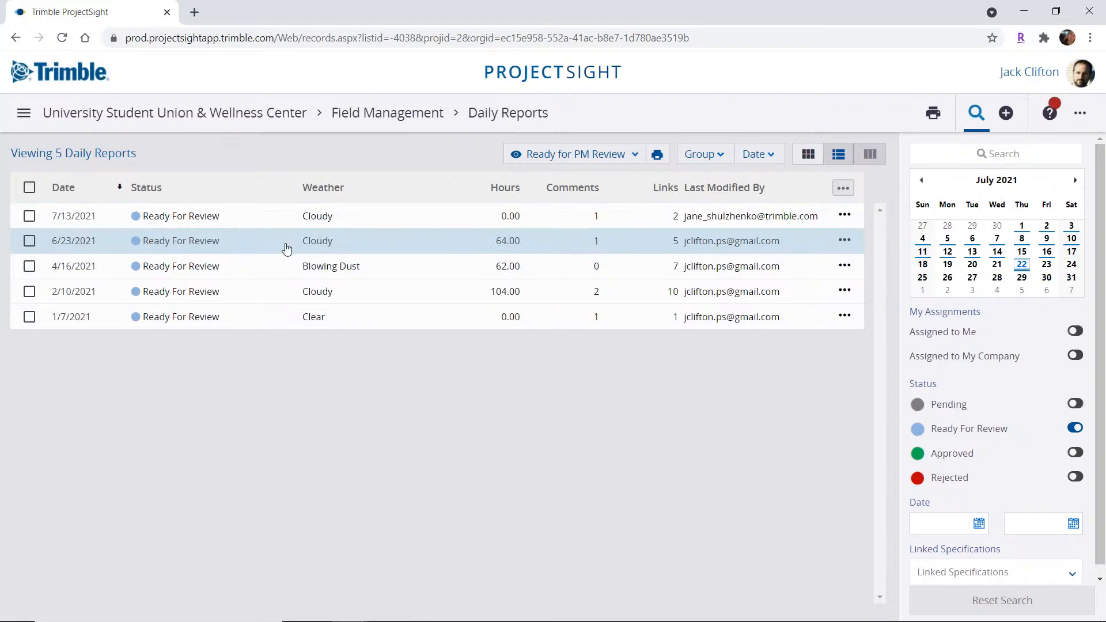
{"action": "left_click", "coordinate": [193, 242]}
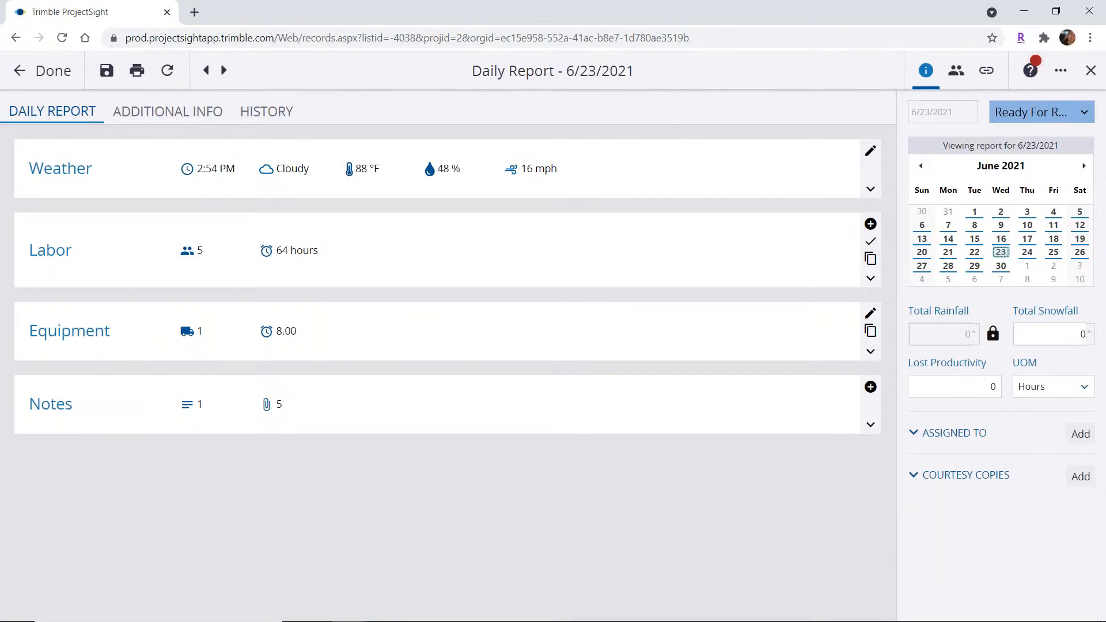
Review the daily report's weather summary and its editable weather entries without changing them.
{"action": "left_click", "coordinate": [870, 189]}
{"action": "left_click", "coordinate": [870, 151]}
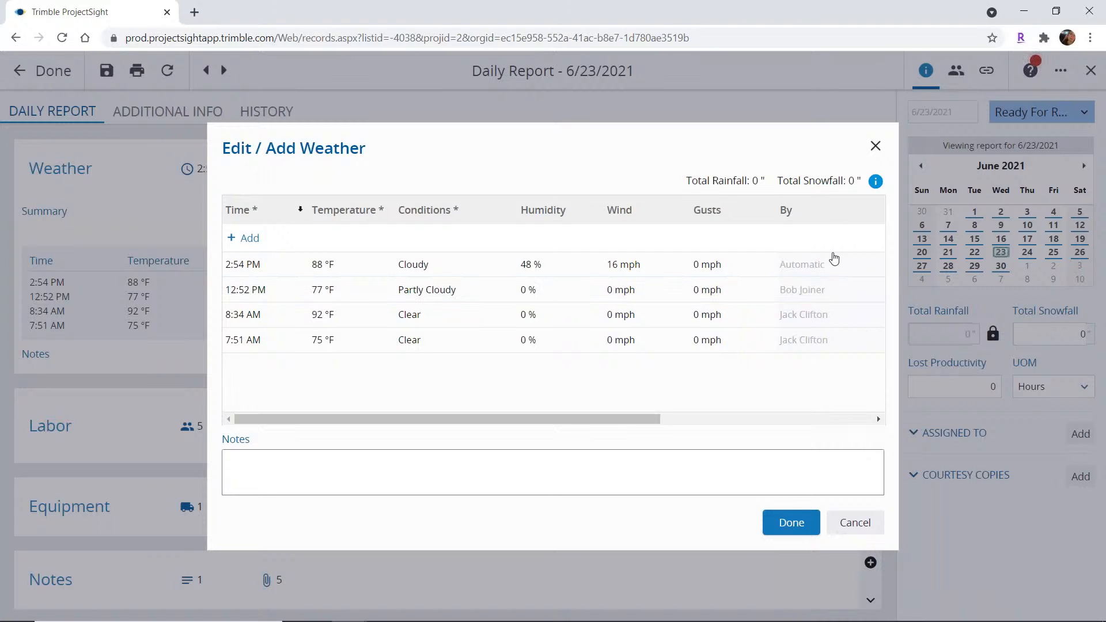
{"action": "left_click", "coordinate": [854, 523]}
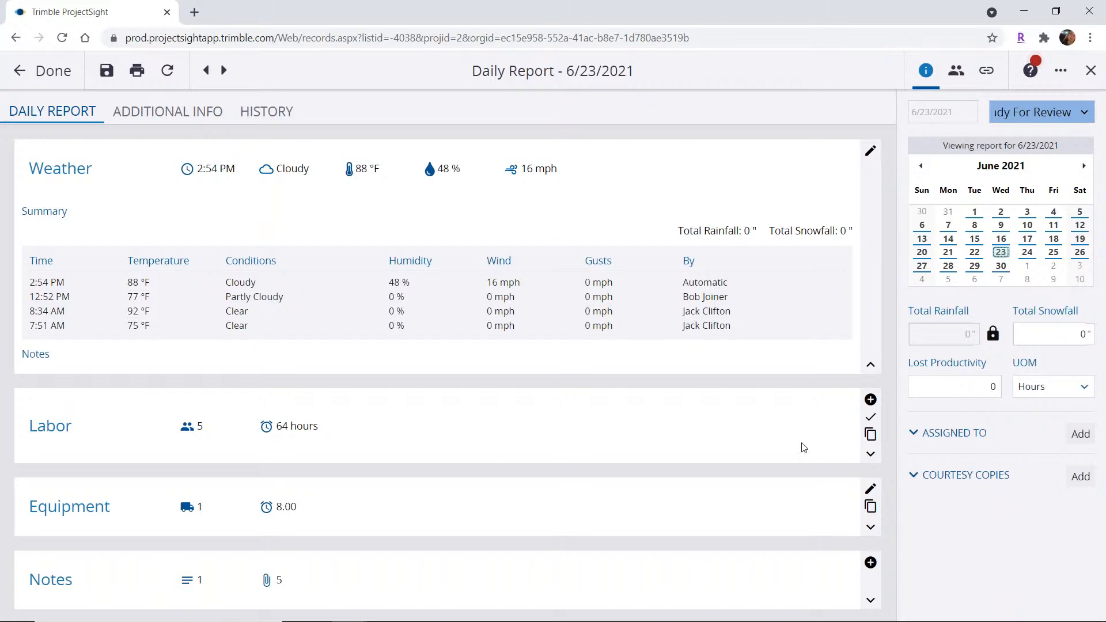
Expand the daily report's labor section and review each company's labor entries, hours and approval statuses.
{"action": "left_click", "coordinate": [870, 454]}
{"action": "scroll", "coordinate": [441, 372], "scroll_direction": "down", "scroll_amount": 5}
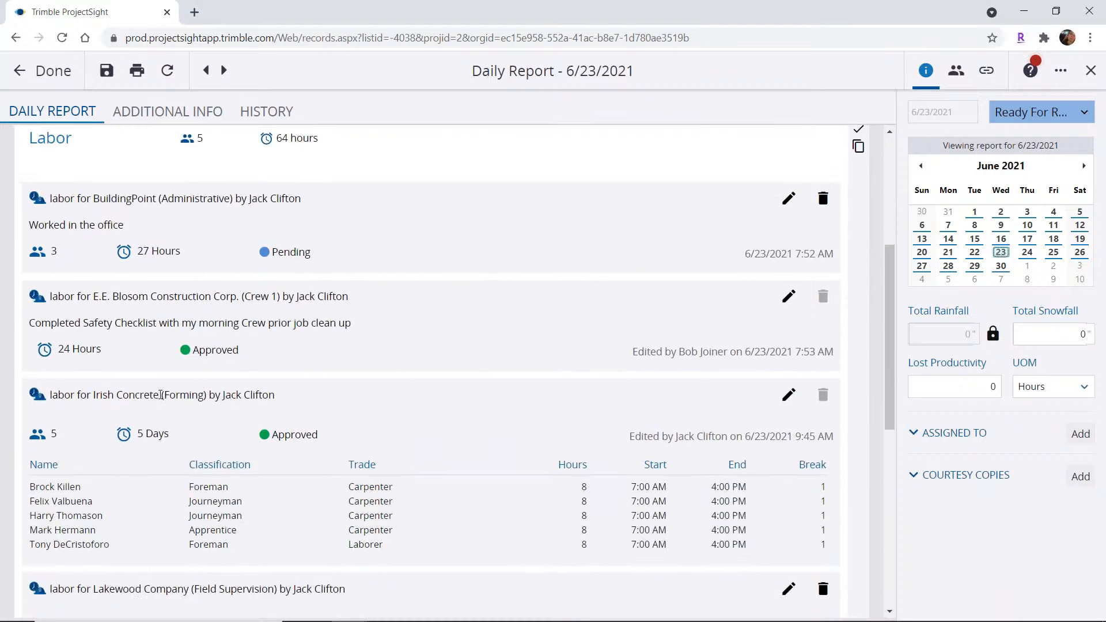
{"action": "scroll", "coordinate": [160, 395], "scroll_direction": "down", "scroll_amount": 1}
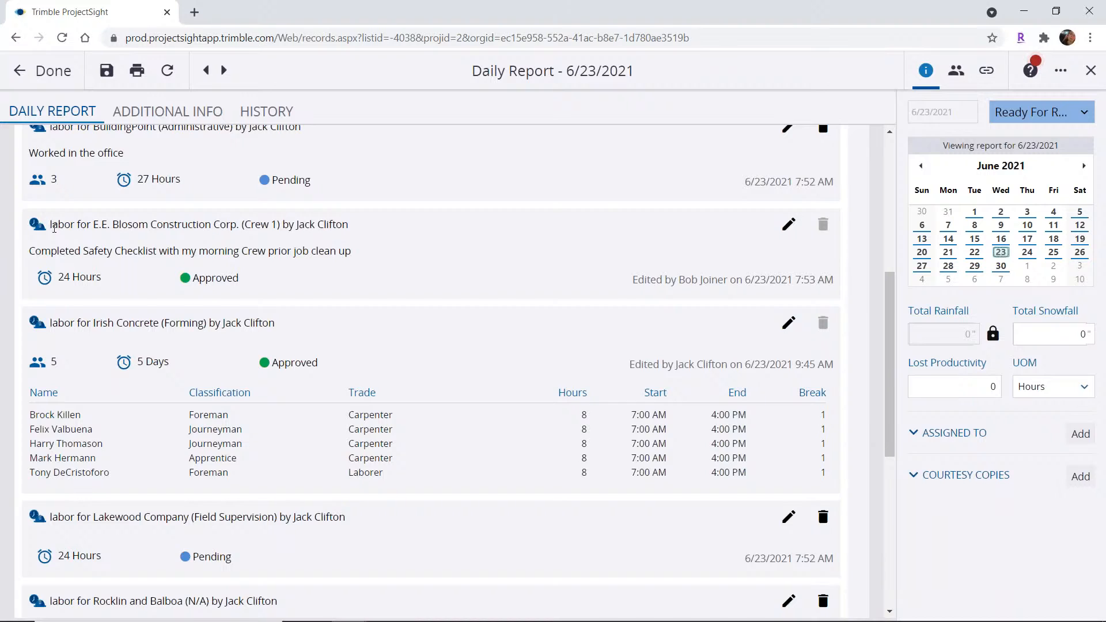
{"action": "left_click_drag", "start_coordinate": [58, 224], "coordinate": [345, 226]}
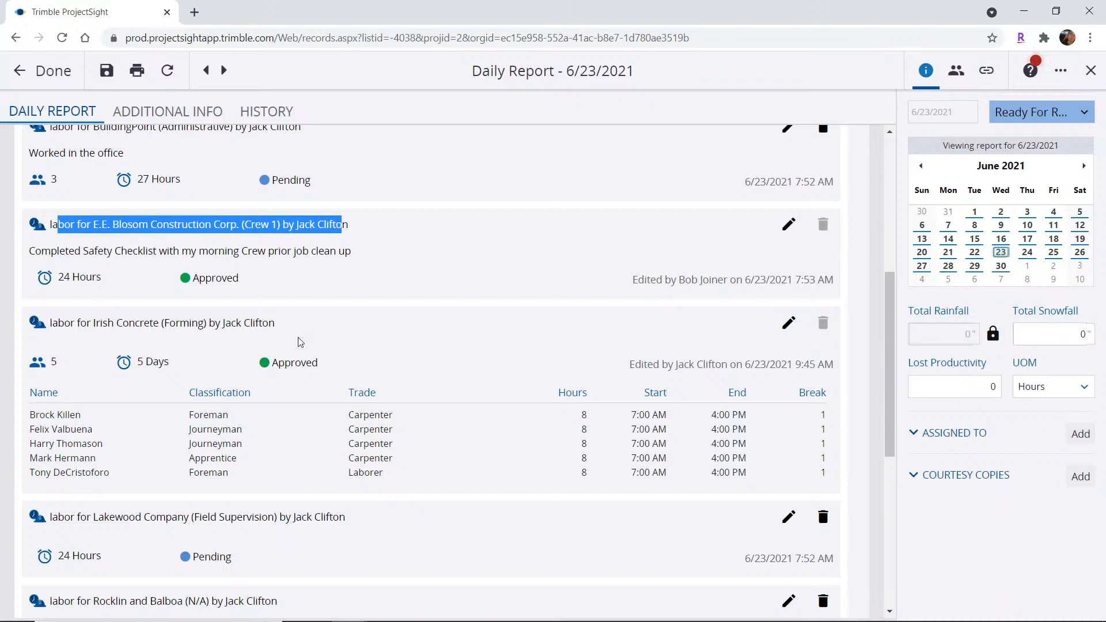
{"action": "scroll", "coordinate": [245, 324], "scroll_direction": "down", "scroll_amount": 1}
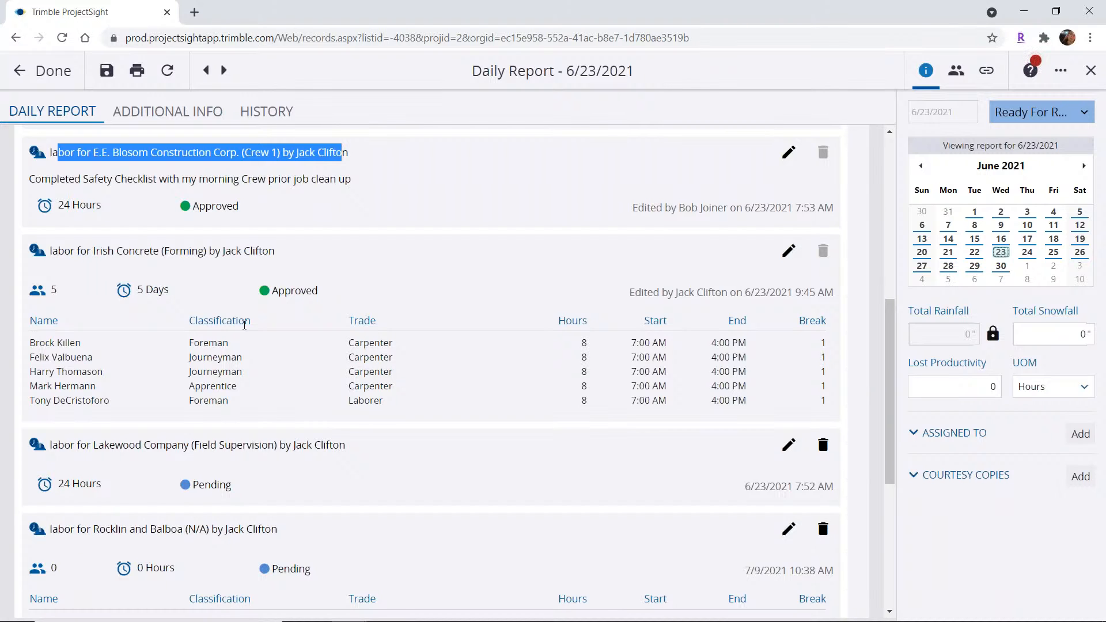
{"action": "scroll", "coordinate": [289, 372], "scroll_direction": "down", "scroll_amount": 3}
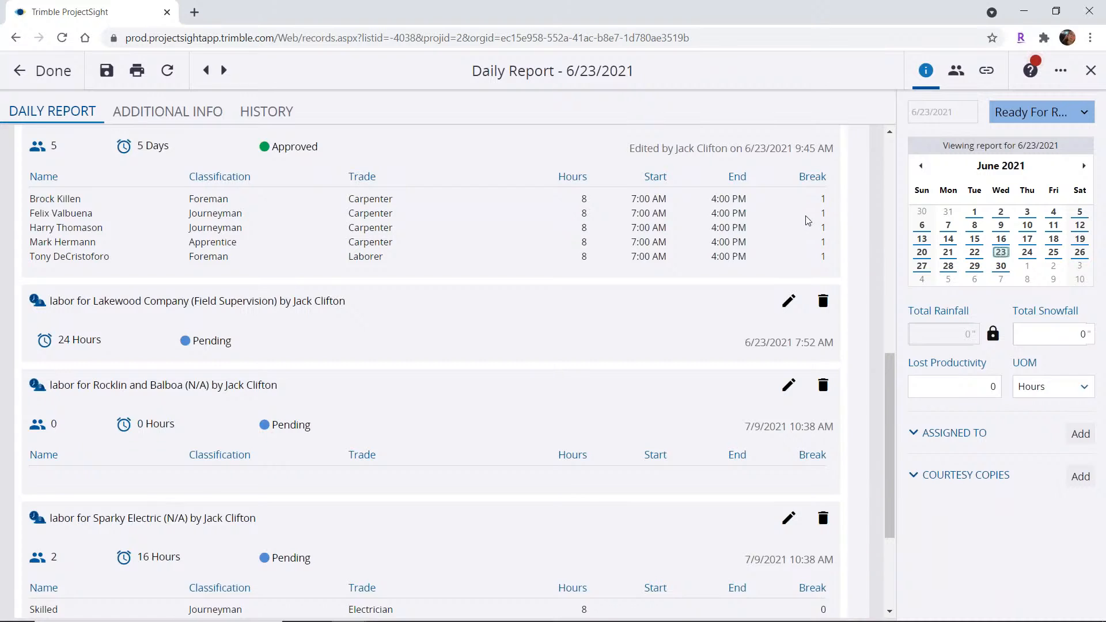
Examine the Irish Concrete (Forming) labor entry and its status options without changes, and return to the start of the labor section.
{"action": "scroll", "coordinate": [808, 221], "scroll_direction": "up", "scroll_amount": 1}
{"action": "left_click", "coordinate": [788, 179]}
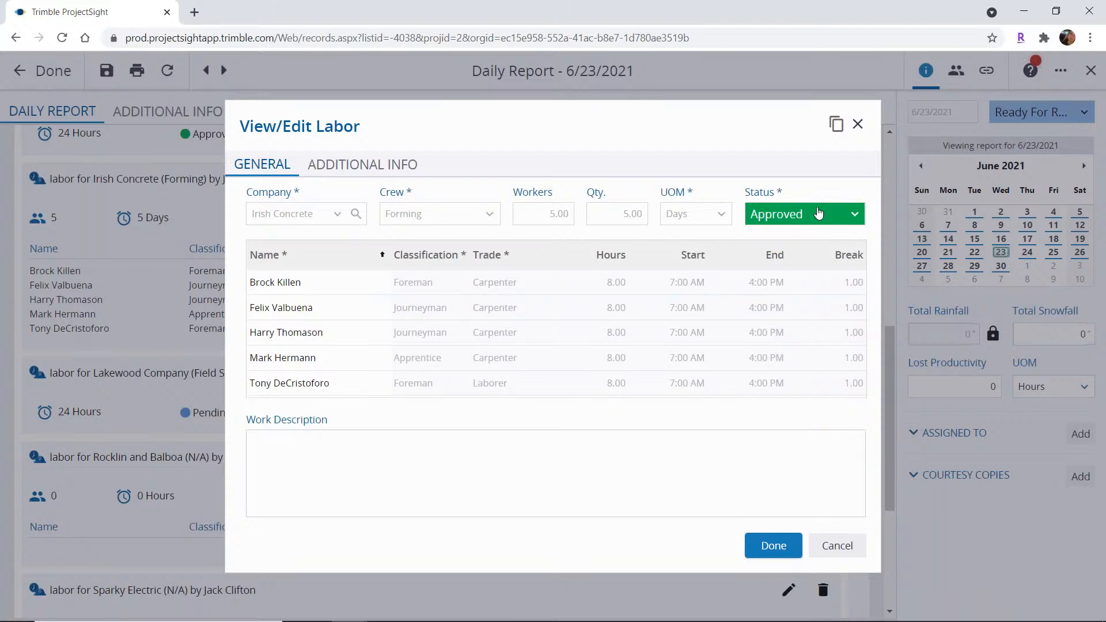
{"action": "left_click", "coordinate": [819, 213]}
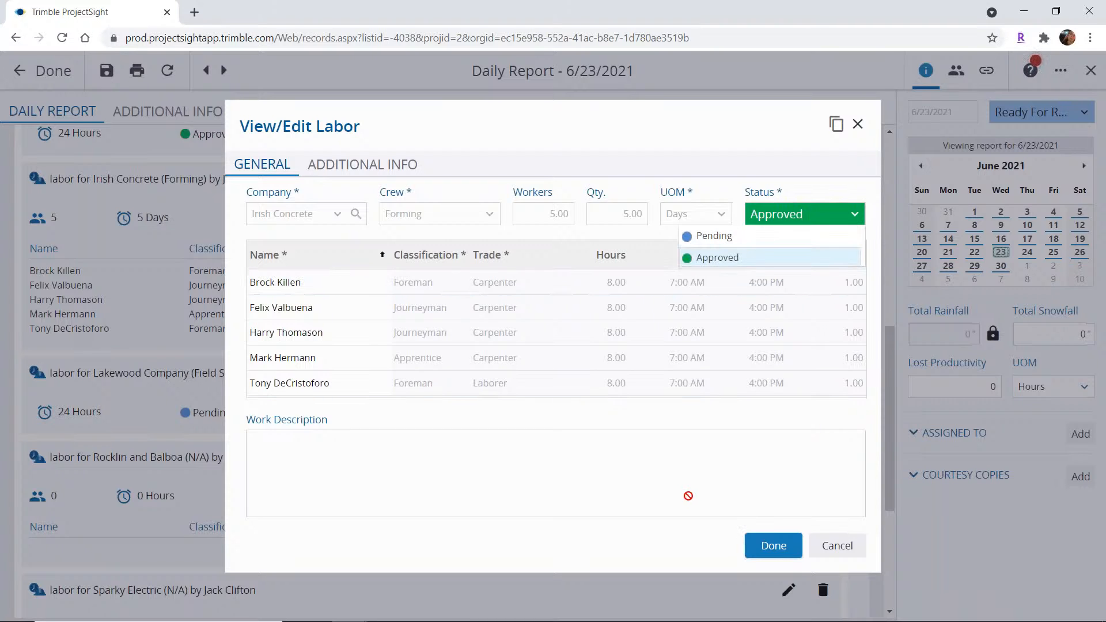
{"action": "left_click", "coordinate": [838, 546]}
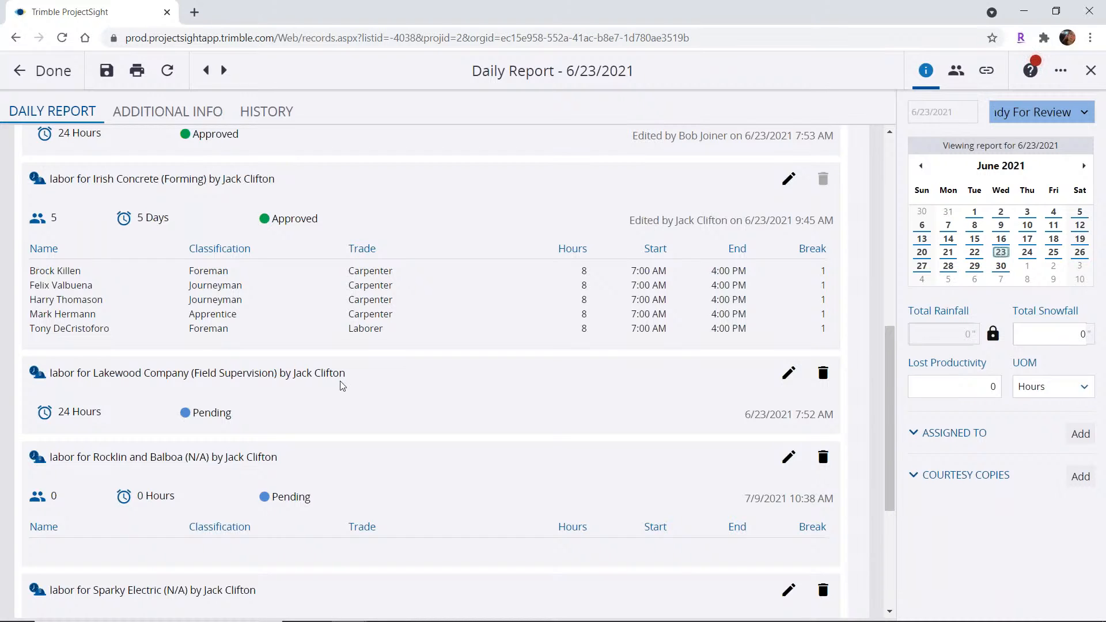
{"action": "scroll", "coordinate": [832, 301], "scroll_direction": "up", "scroll_amount": 5}
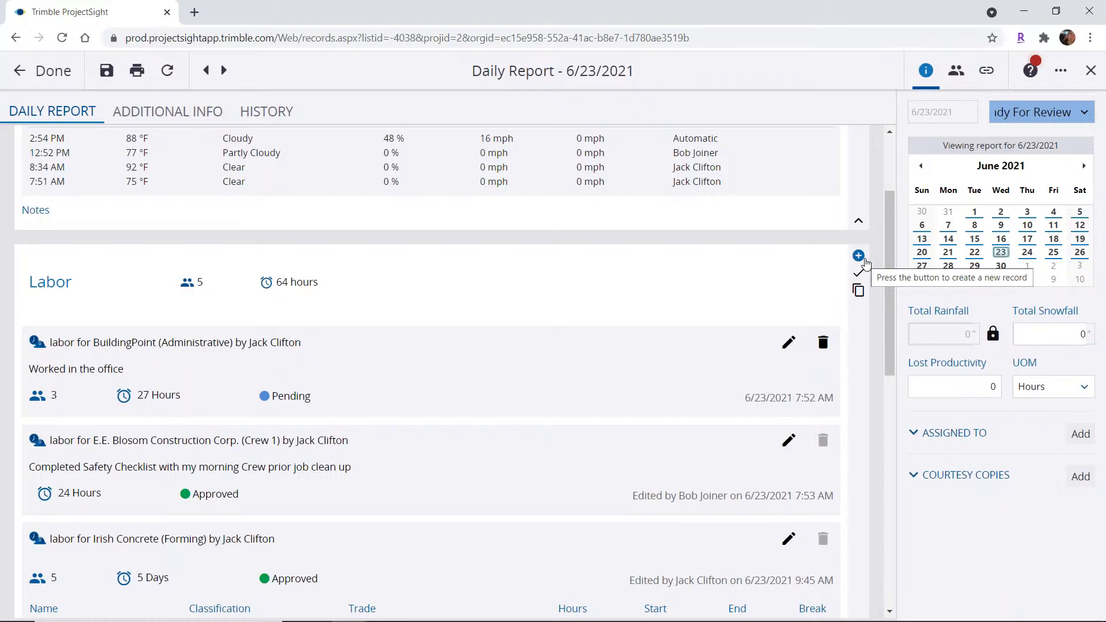
View the options for copying labor from another date's report, and exit without copying any entries.
{"action": "left_click", "coordinate": [857, 291]}
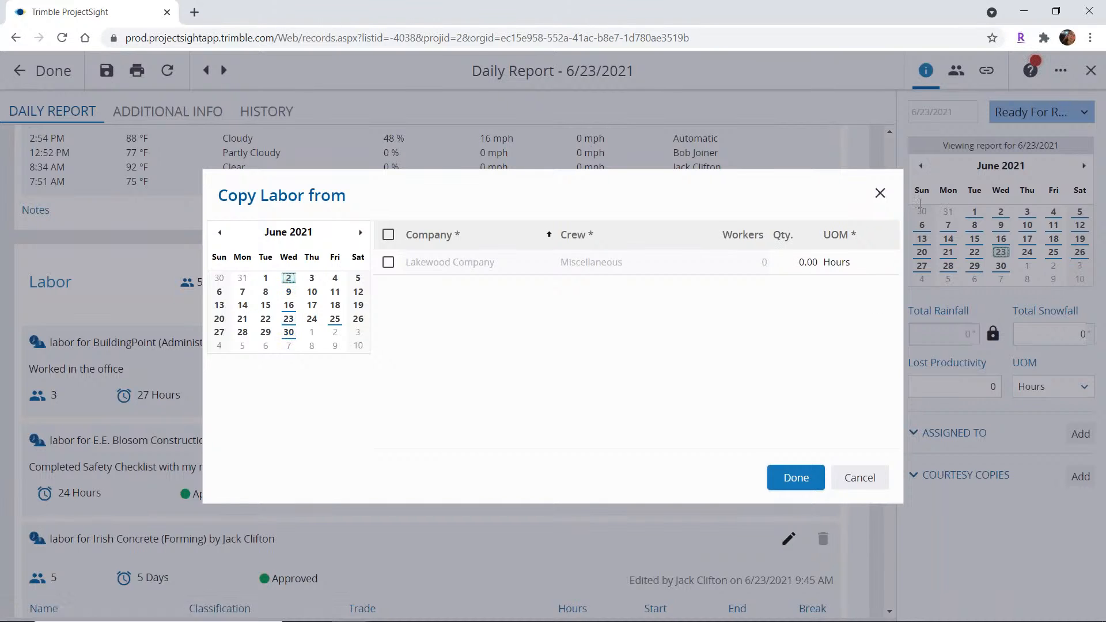
{"action": "left_click", "coordinate": [879, 194]}
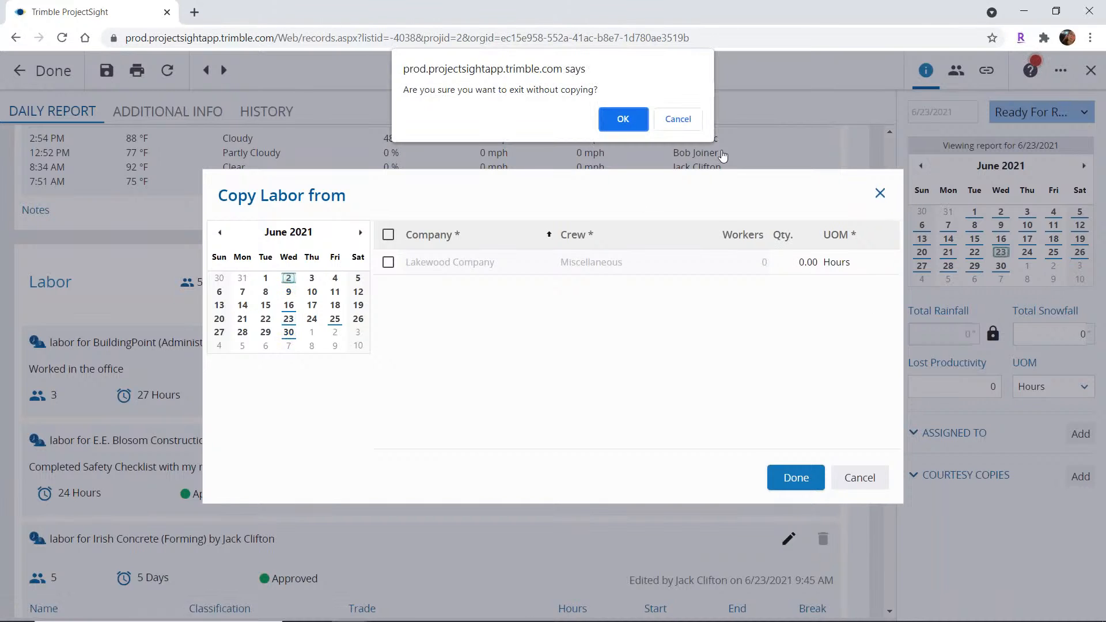
{"action": "left_click", "coordinate": [624, 116]}
Expand the daily report's Equipment section and review its equipment entry.
{"action": "scroll", "coordinate": [576, 276], "scroll_direction": "down", "scroll_amount": 10}
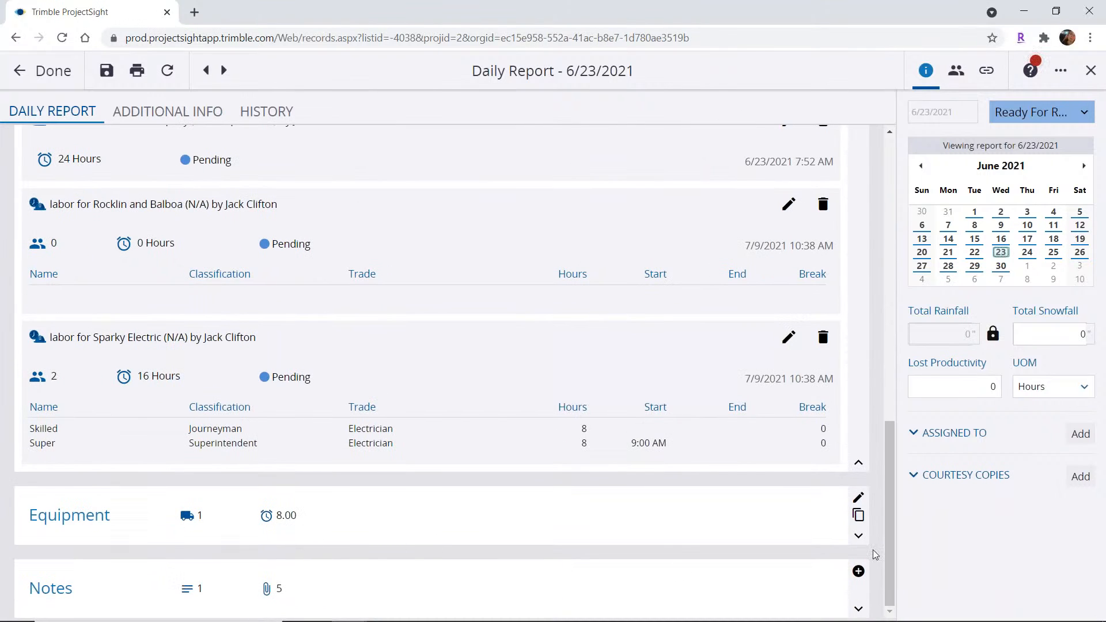
{"action": "left_click", "coordinate": [858, 536]}
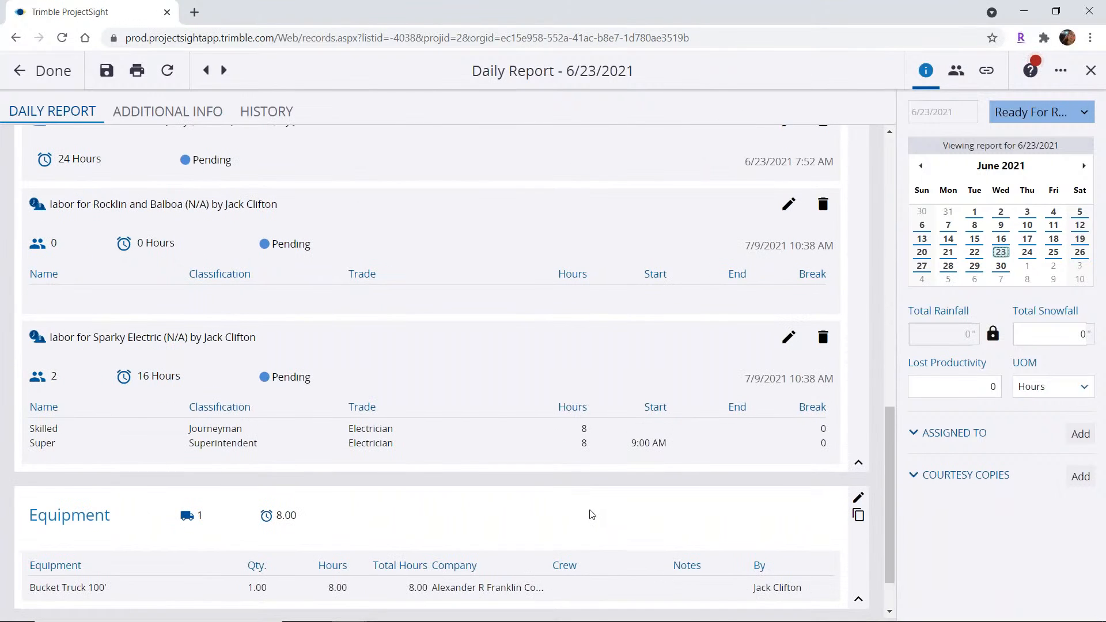
{"action": "scroll", "coordinate": [590, 514], "scroll_direction": "down", "scroll_amount": 1}
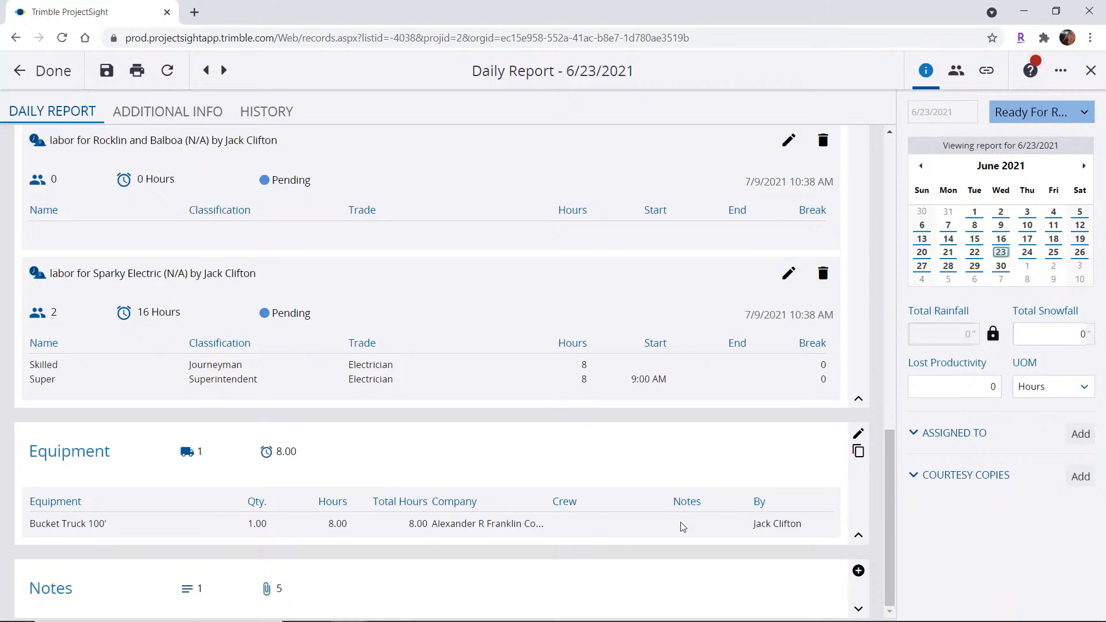
Expand the daily report's Notes section and review its comment, linked checklists and site photo.
{"action": "left_click", "coordinate": [858, 609]}
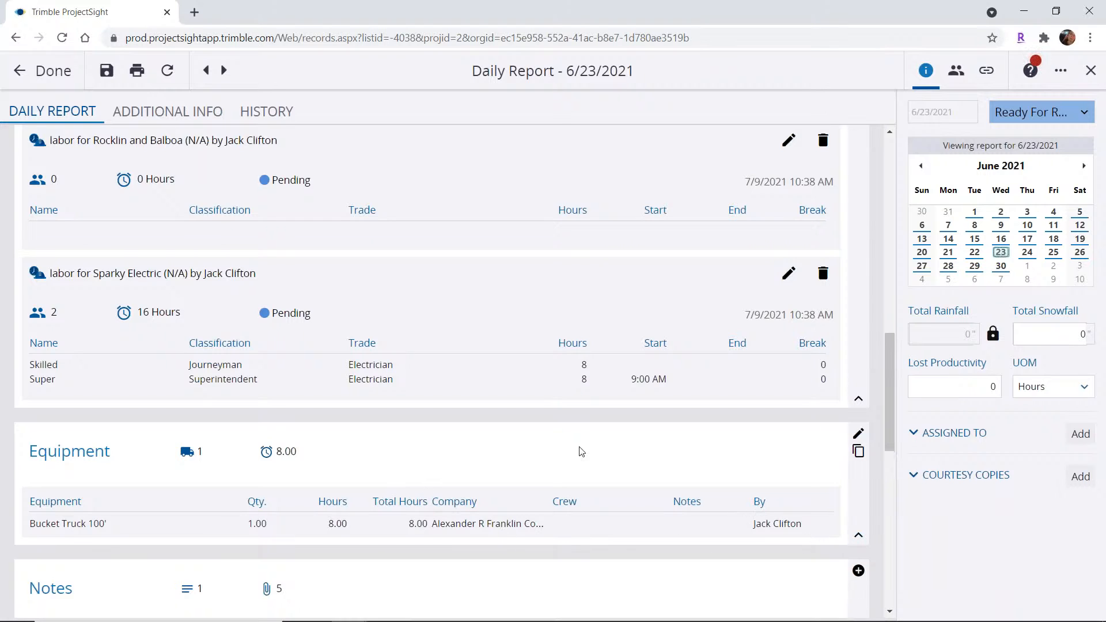
{"action": "scroll", "coordinate": [126, 395], "scroll_direction": "down", "scroll_amount": 5}
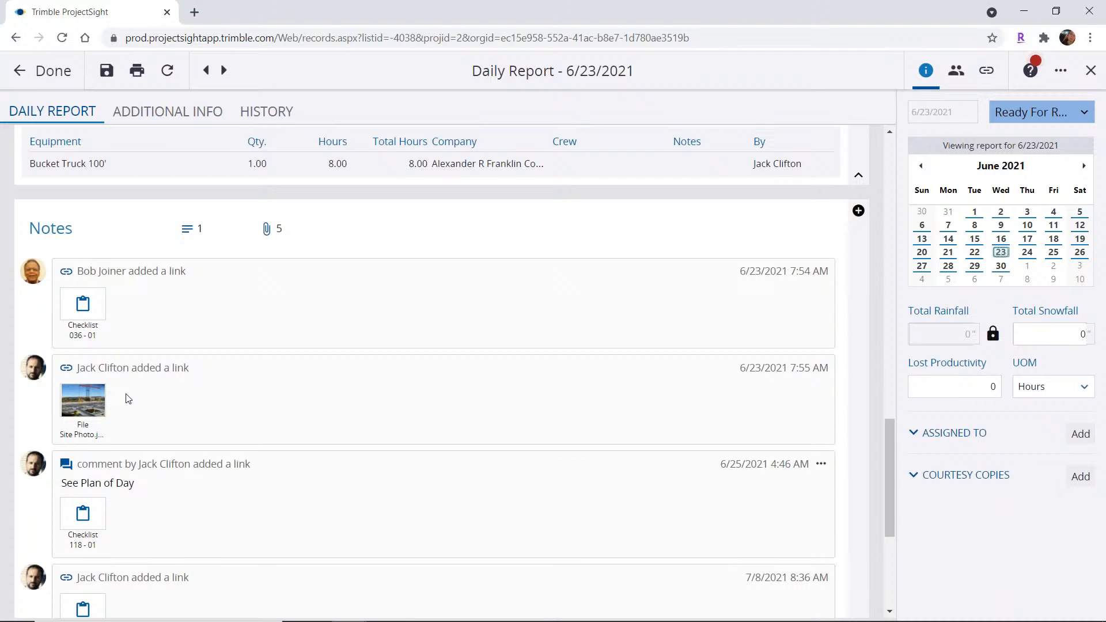
{"action": "mouse_move", "coordinate": [95, 318]}
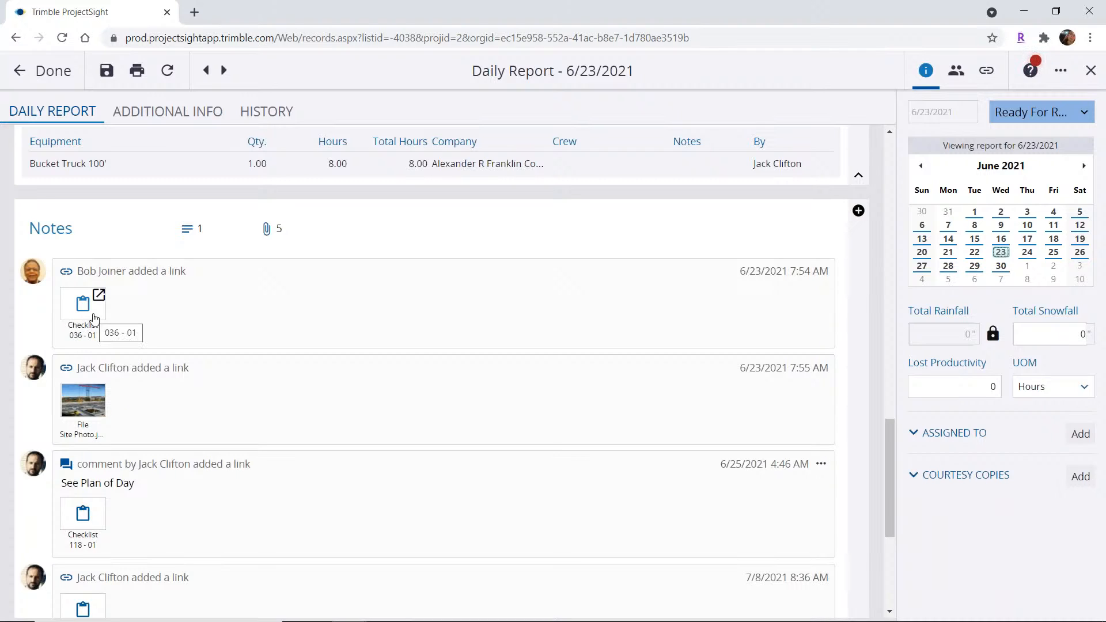
{"action": "mouse_move", "coordinate": [114, 402]}
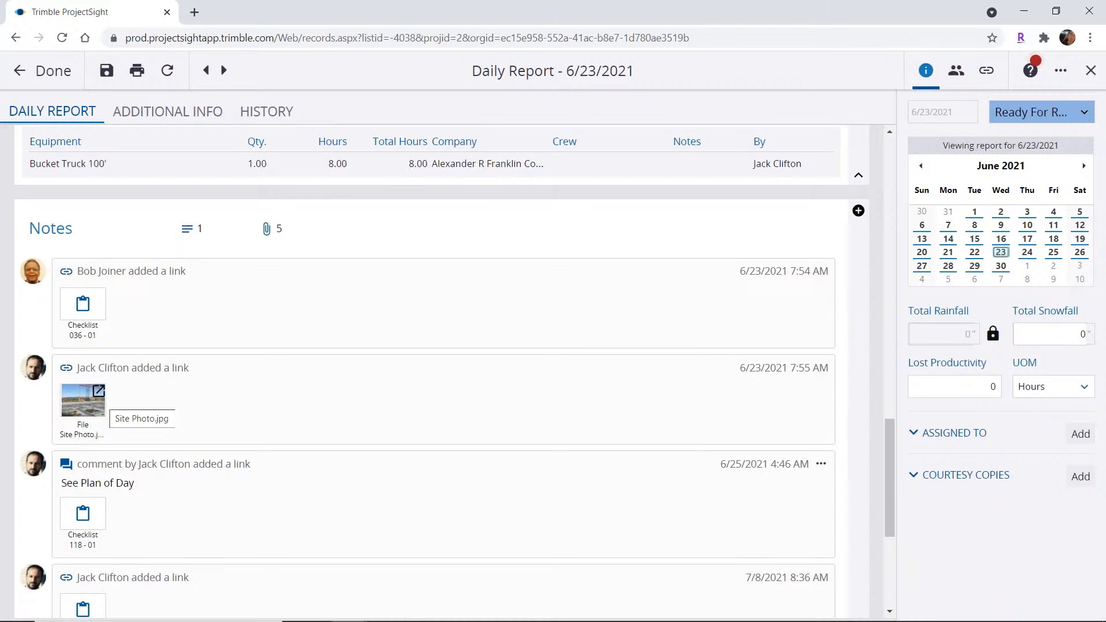
{"action": "scroll", "coordinate": [140, 447], "scroll_direction": "down", "scroll_amount": 4}
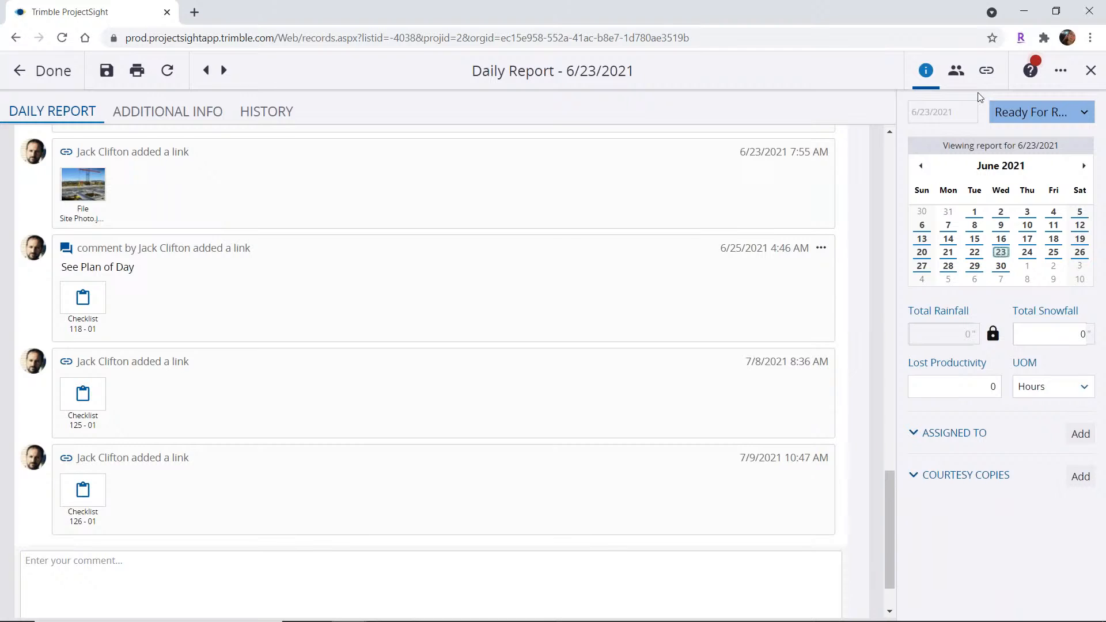
{"action": "scroll", "coordinate": [132, 206], "scroll_direction": "up", "scroll_amount": 3}
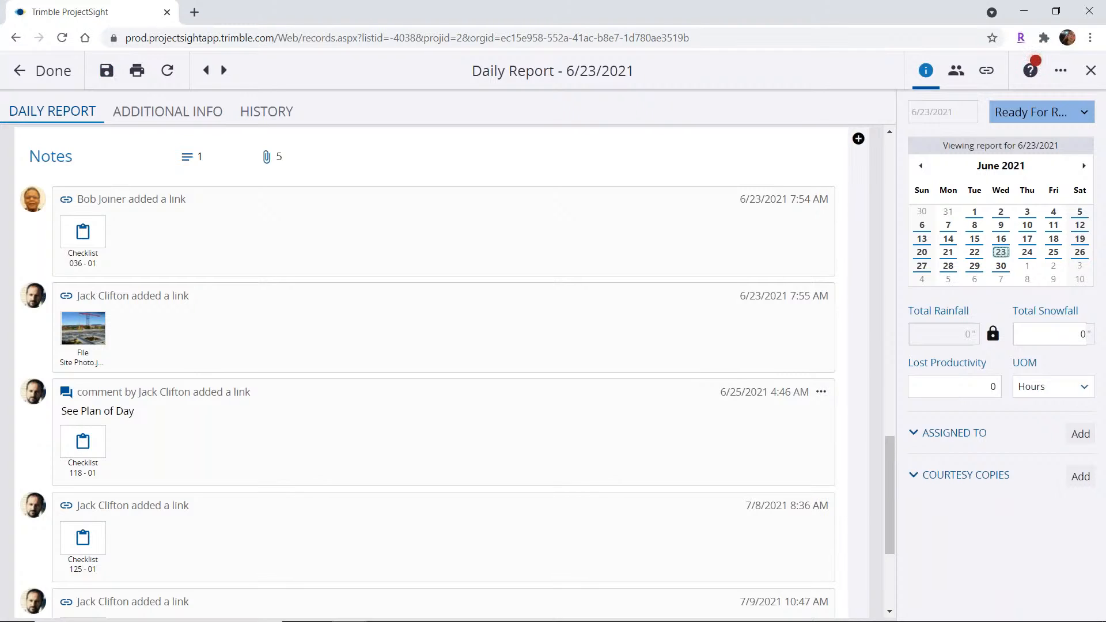
Leave the daily report and open punch item 059, "Review all of the holes", in full view from Field Management's Punch Items/ Snag Items.
{"action": "left_click", "coordinate": [34, 69]}
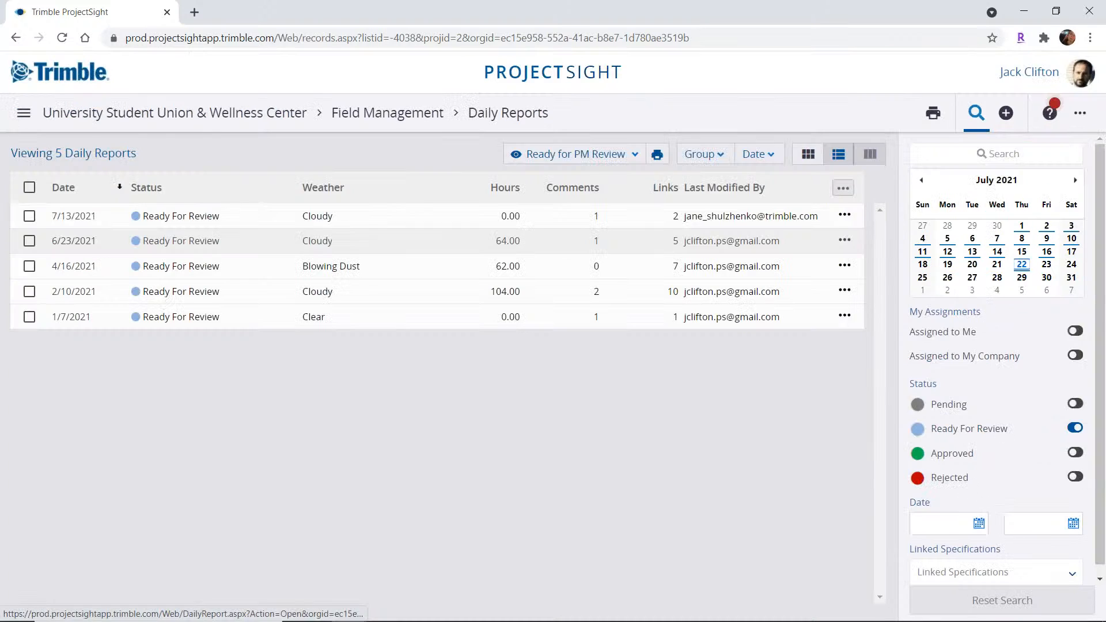
{"action": "left_click", "coordinate": [387, 113]}
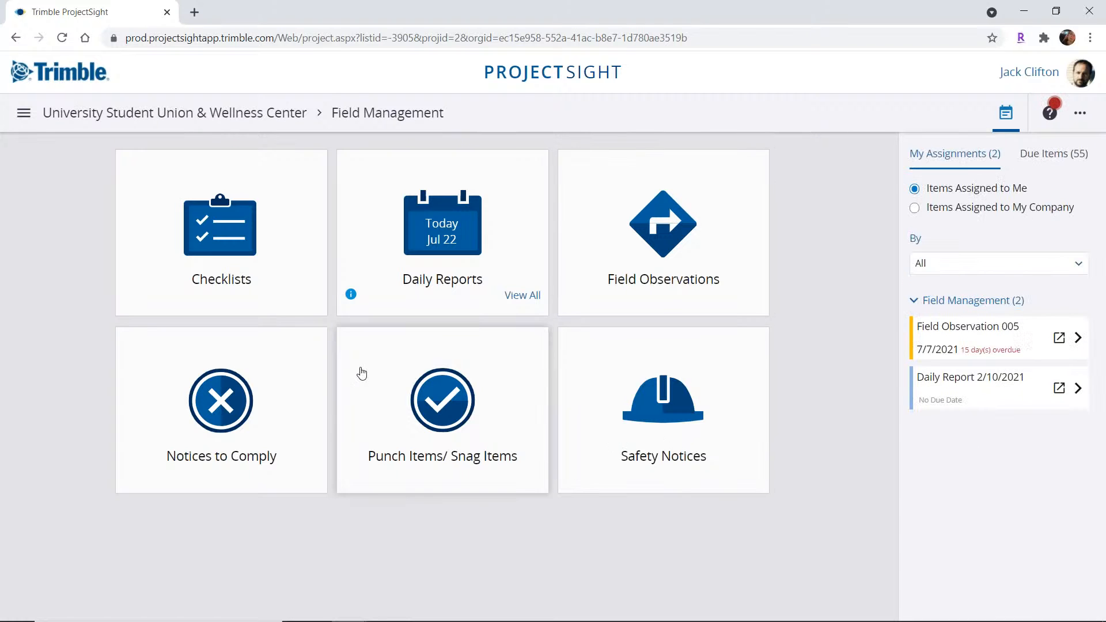
{"action": "left_click", "coordinate": [415, 351]}
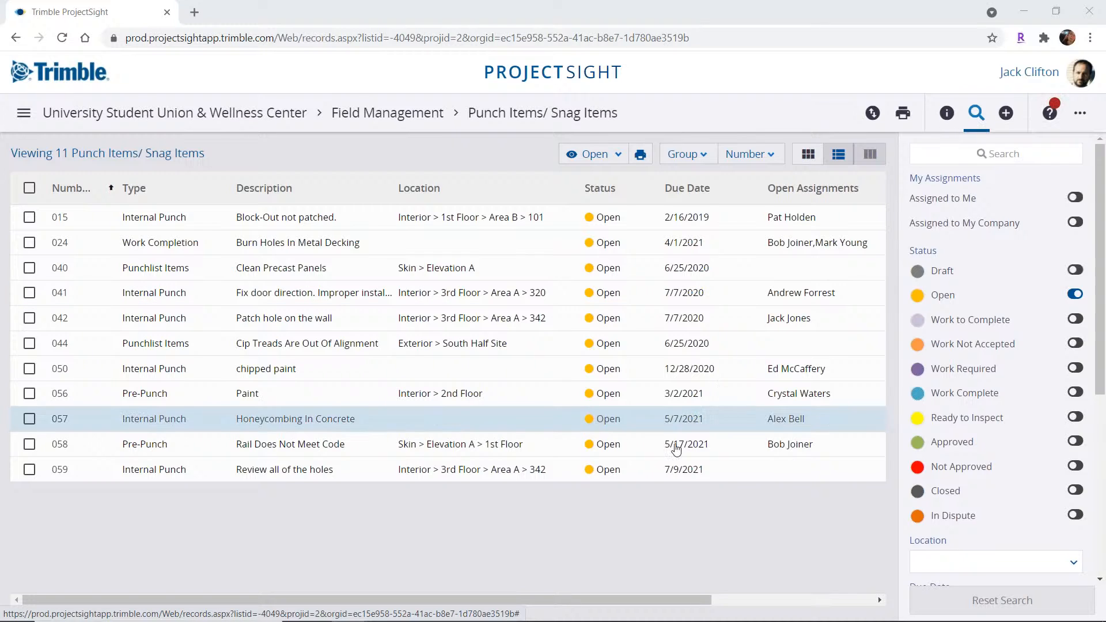
{"action": "left_click", "coordinate": [260, 470]}
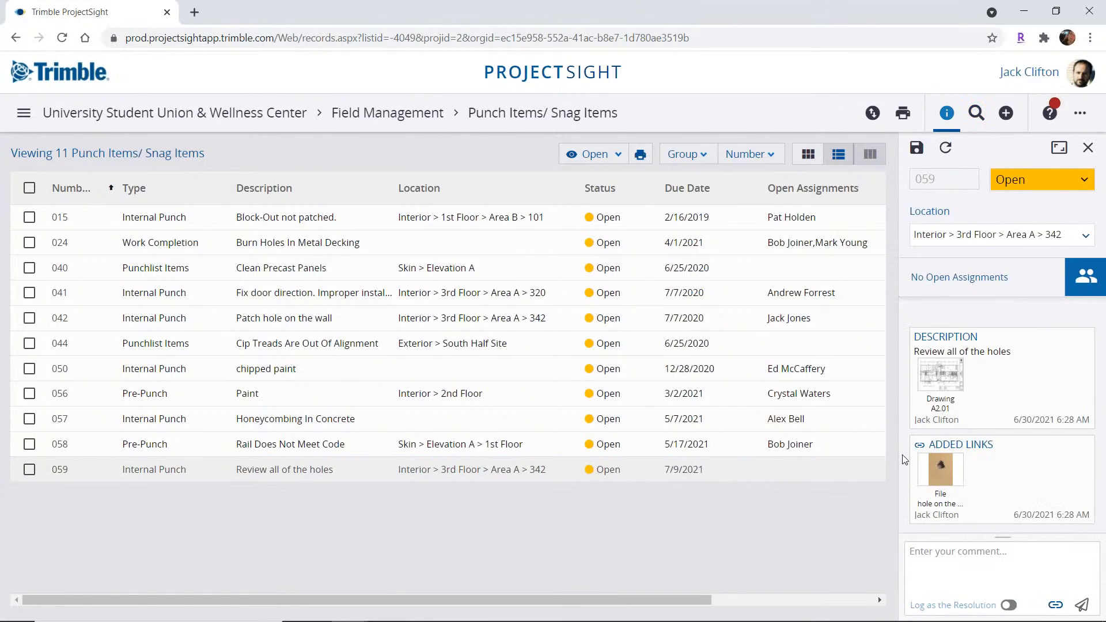
{"action": "left_click", "coordinate": [1059, 148]}
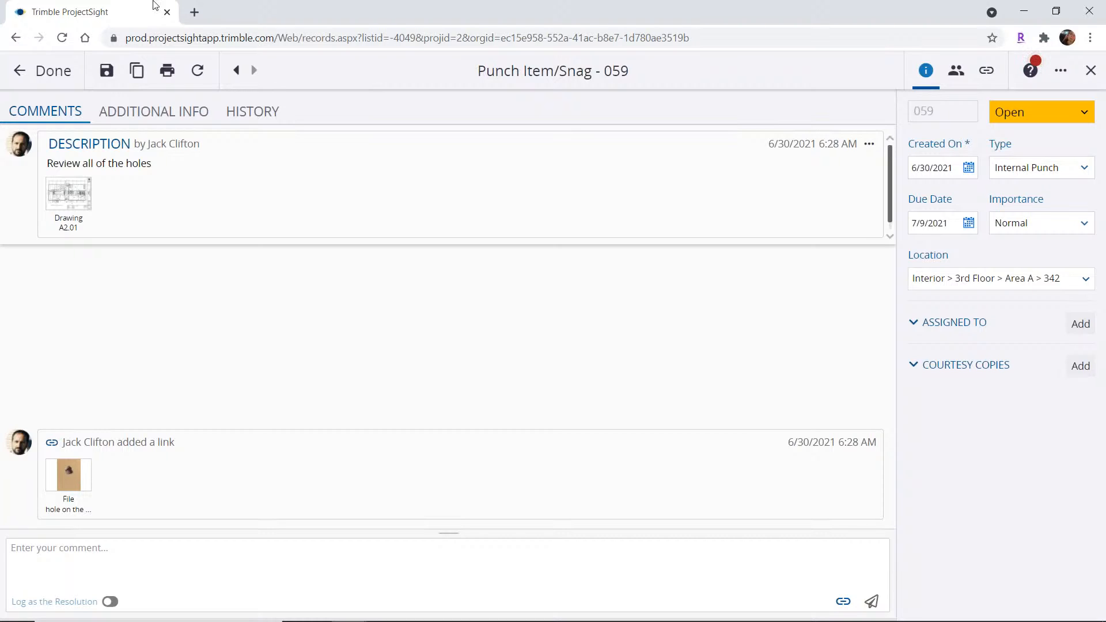
Open drawing A2.01 linked in the punch item's description, inspect its level 1 floor plan, and close the drawing.
{"action": "mouse_move", "coordinate": [81, 190]}
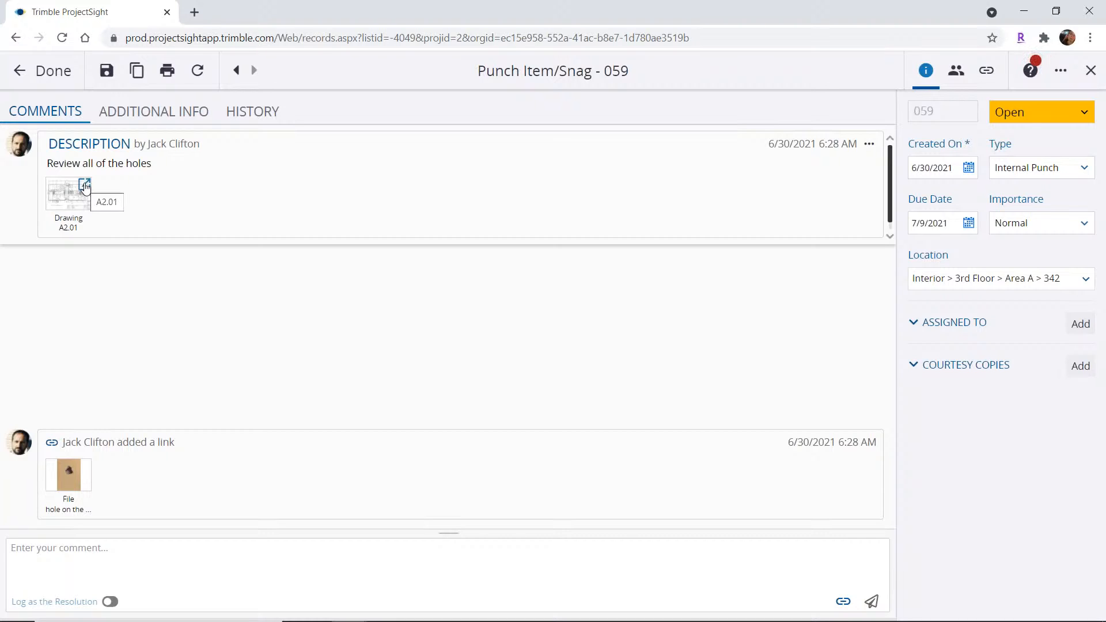
{"action": "left_click", "coordinate": [84, 188]}
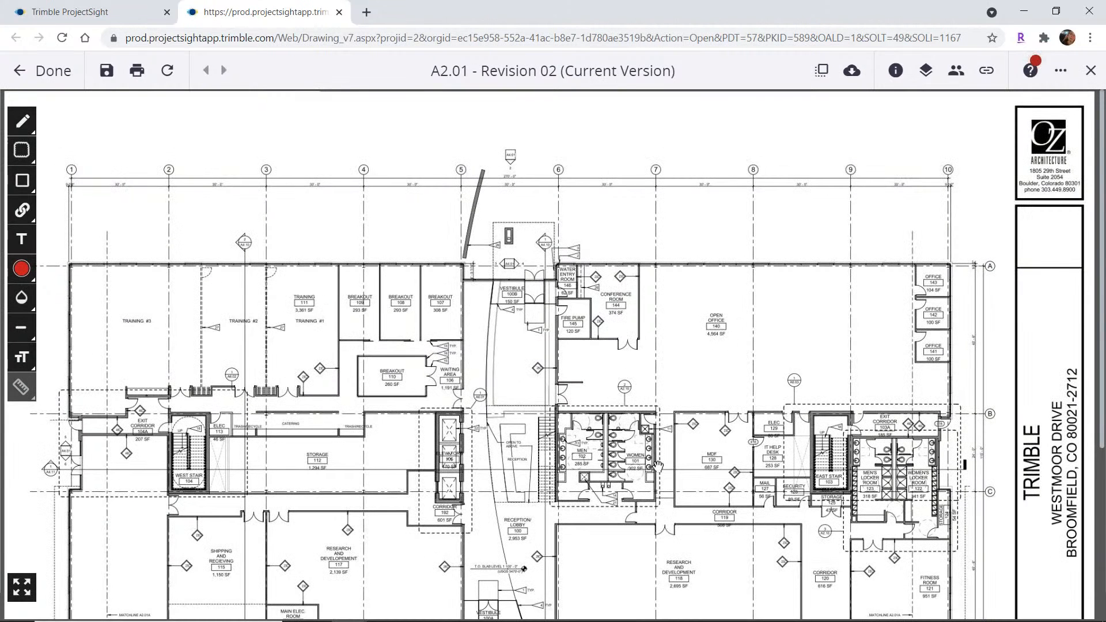
{"action": "scroll", "coordinate": [667, 410], "scroll_direction": "up", "scroll_amount": 1}
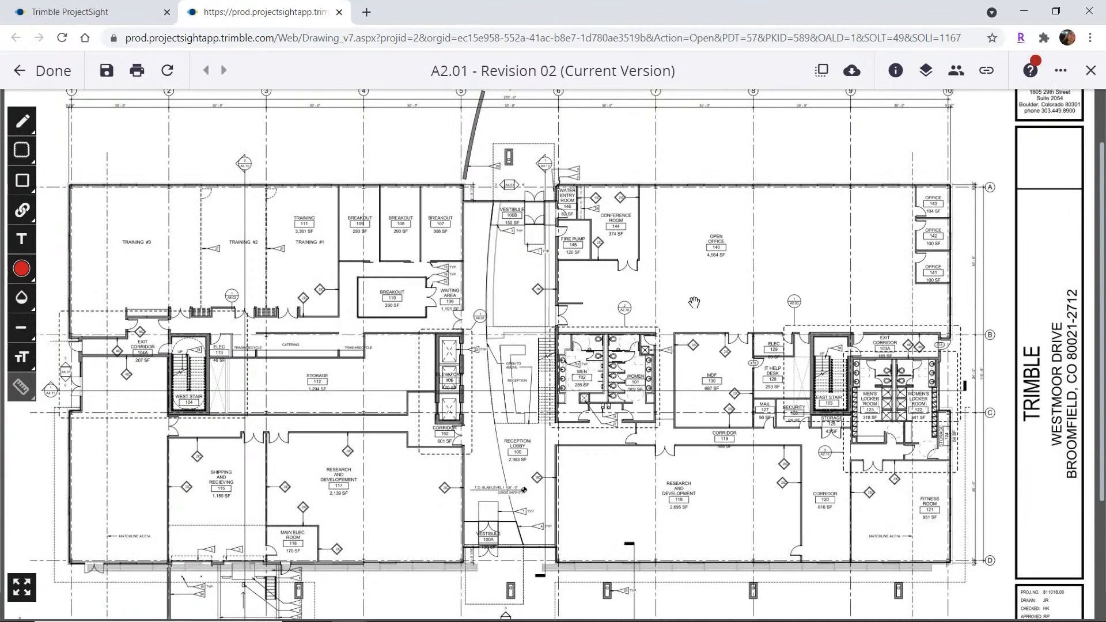
{"action": "scroll", "coordinate": [690, 302], "scroll_direction": "down", "scroll_amount": 1}
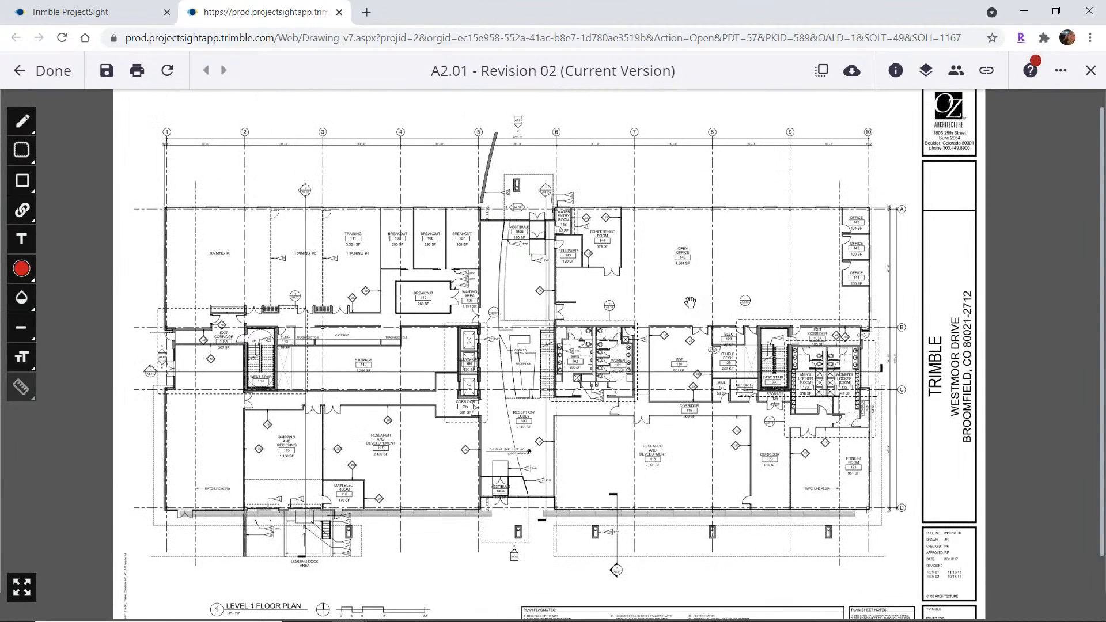
{"action": "scroll", "coordinate": [706, 316], "scroll_direction": "up", "scroll_amount": 1}
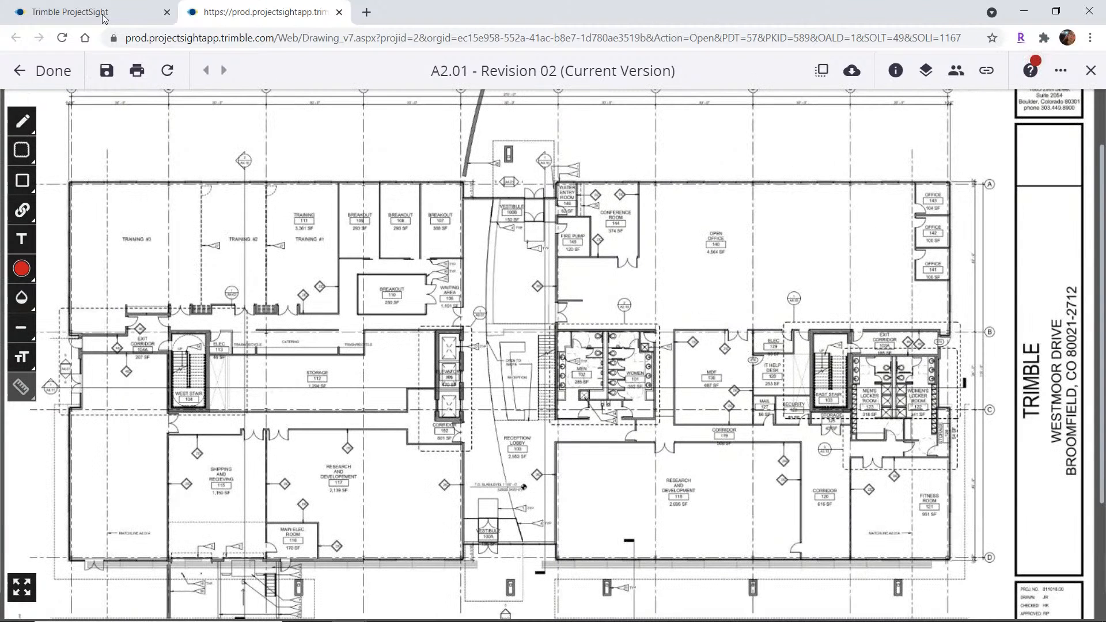
{"action": "left_click", "coordinate": [339, 12]}
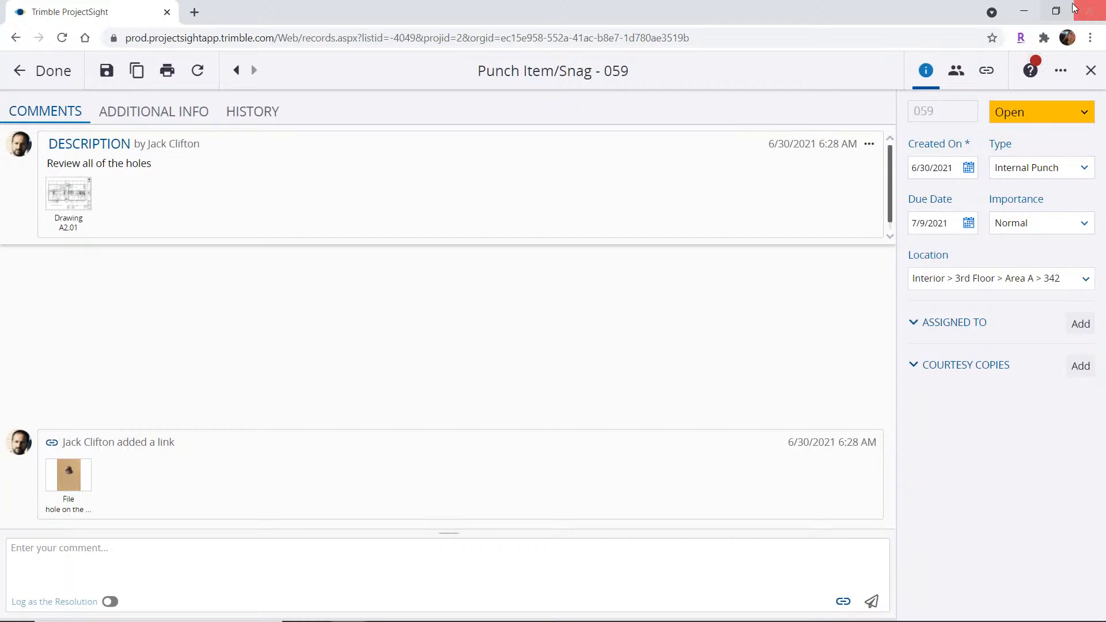
Examine the status options for punch item 059 without changing the status, and return to its comment area.
{"action": "left_click", "coordinate": [1064, 115]}
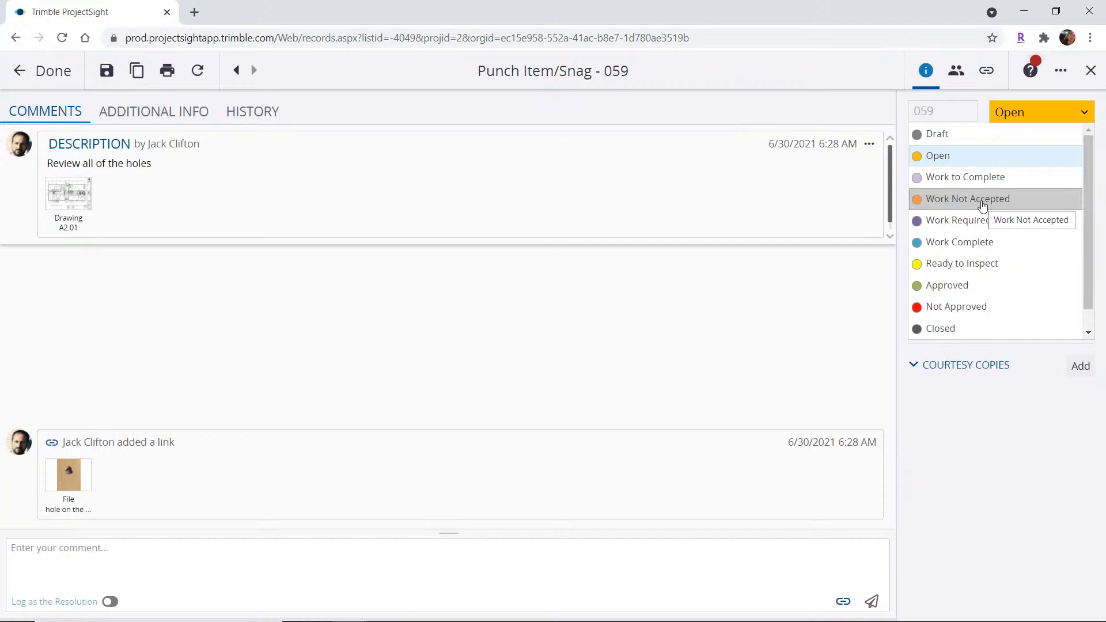
{"action": "left_click", "coordinate": [1027, 437]}
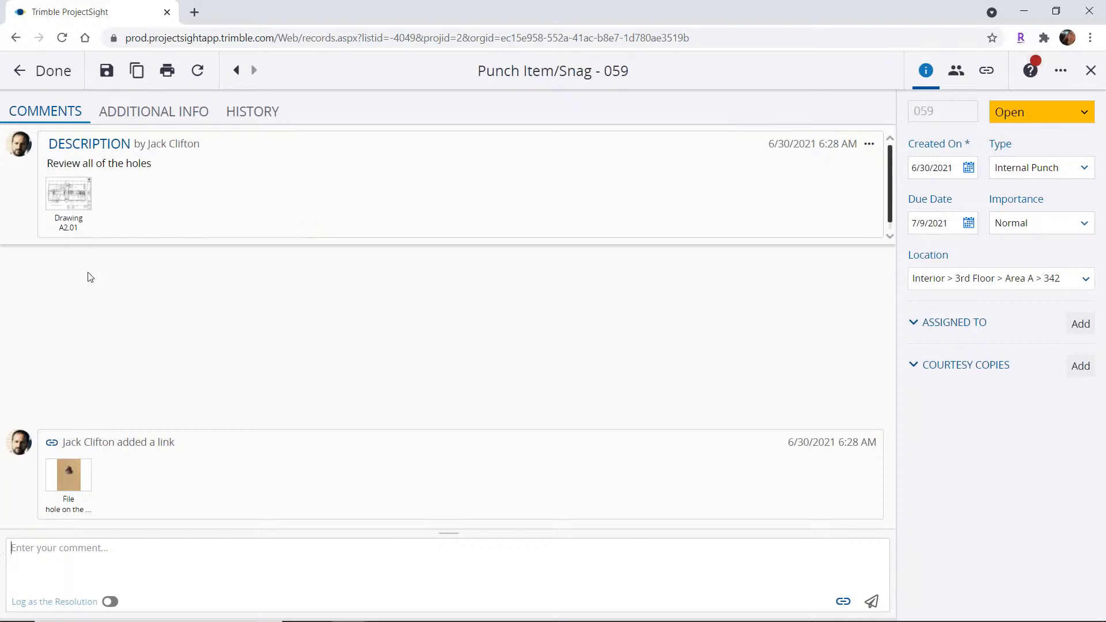
{"action": "mouse_move", "coordinate": [63, 510]}
{"action": "left_click", "coordinate": [62, 551]}
Review punch item 059's additional information and change history, and return to the punch item list.
{"action": "left_click", "coordinate": [148, 116]}
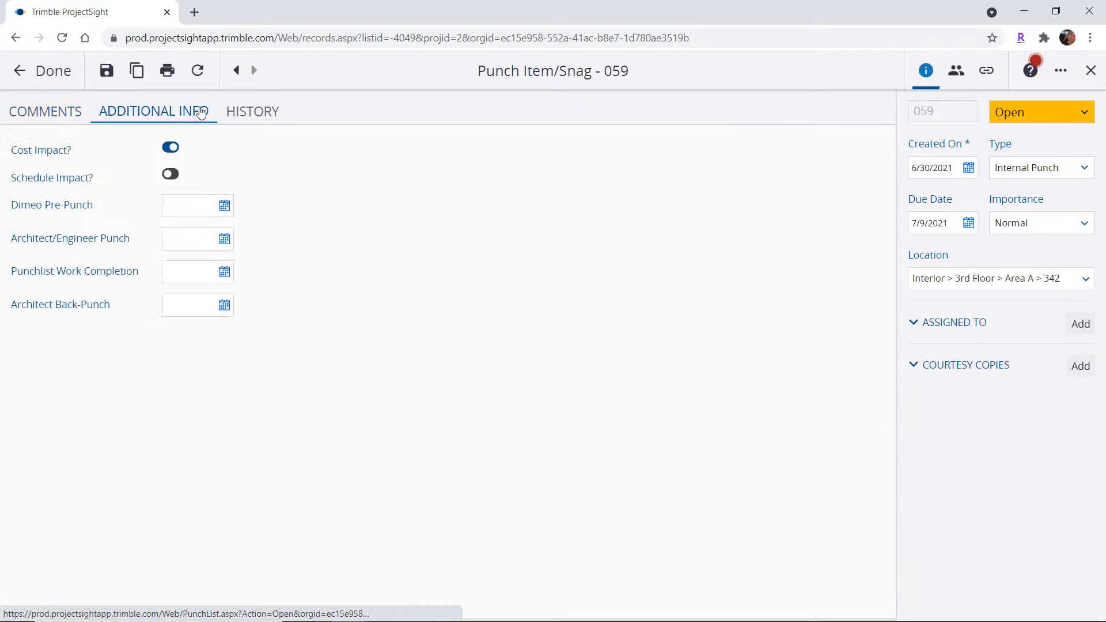
{"action": "left_click", "coordinate": [280, 113]}
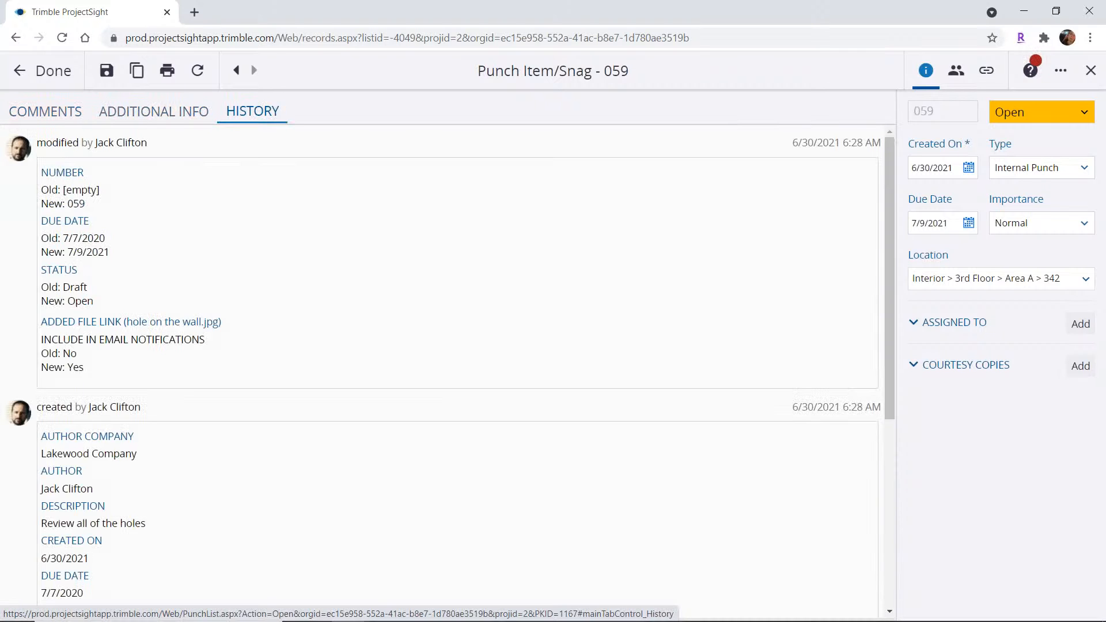
{"action": "left_click", "coordinate": [44, 112]}
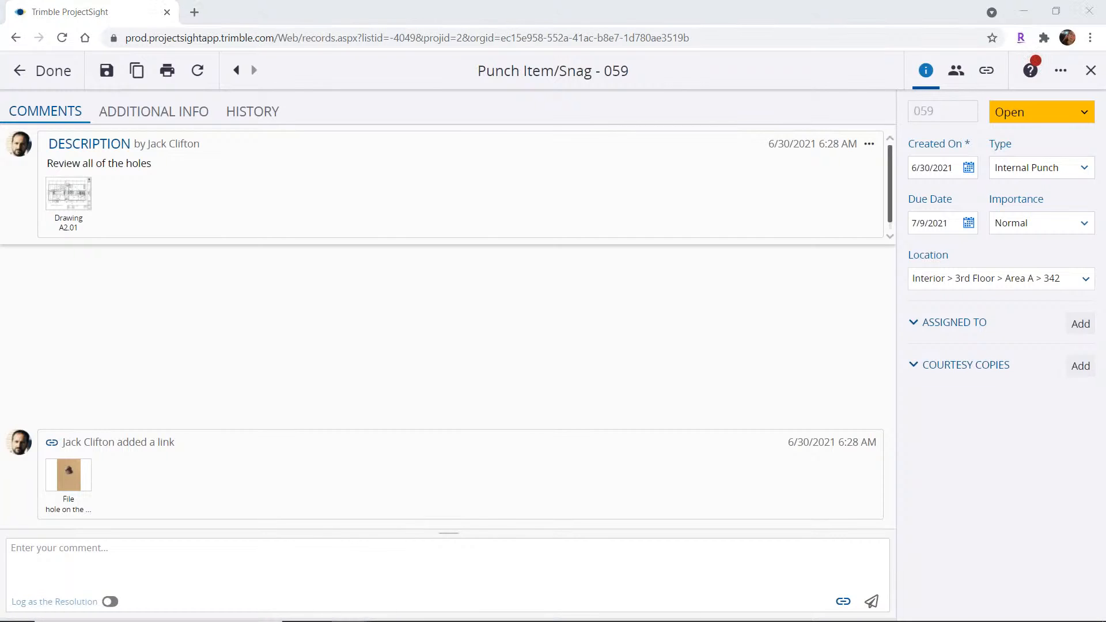
{"action": "left_click", "coordinate": [52, 70]}
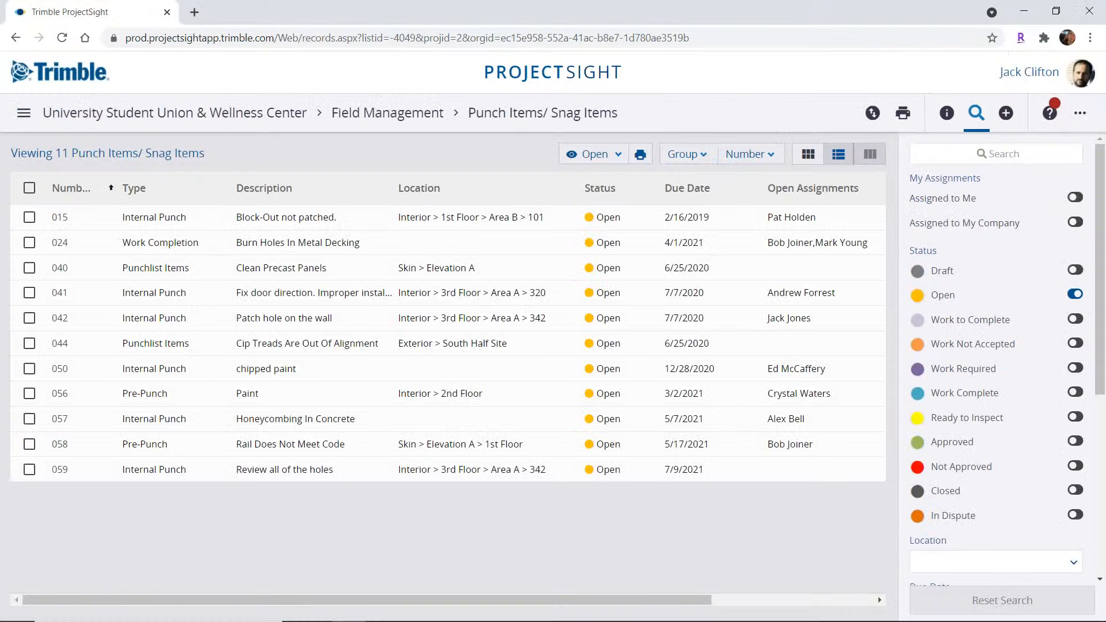
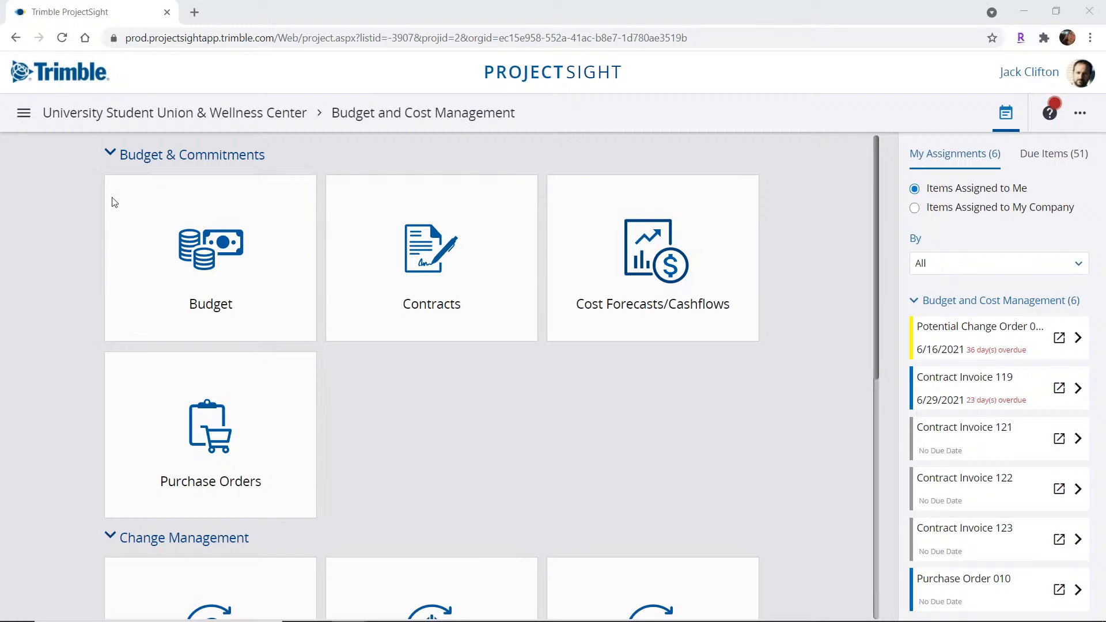
Look over the Budget & Commitments, Change Management and Payments modules in Budget and Cost Management.
{"action": "scroll", "coordinate": [444, 369], "scroll_direction": "down", "scroll_amount": 3}
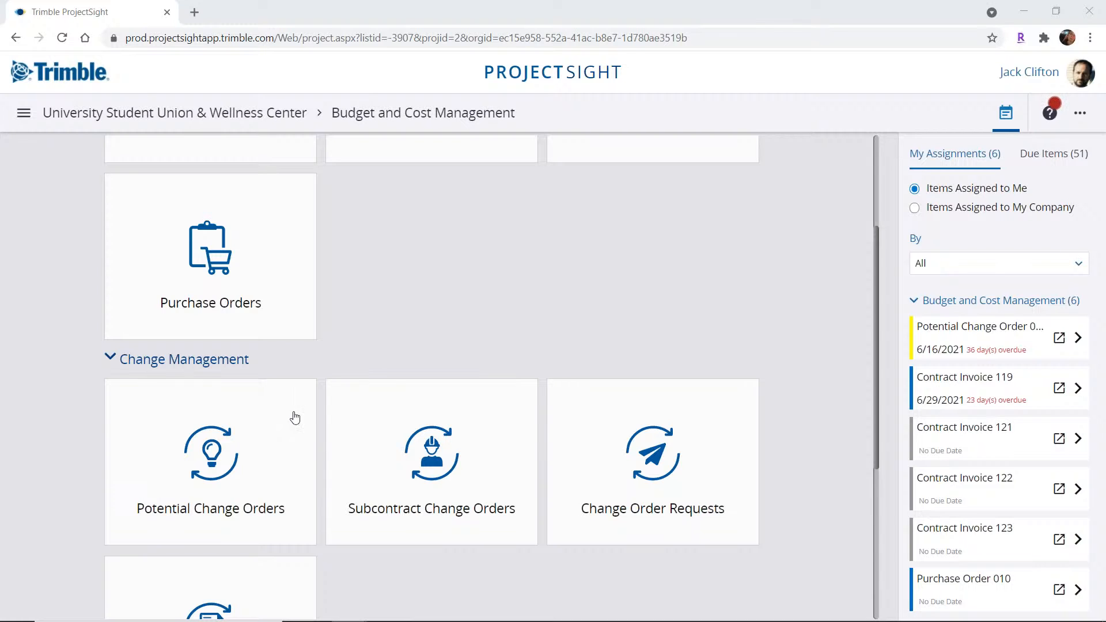
{"action": "scroll", "coordinate": [374, 294], "scroll_direction": "up", "scroll_amount": 3}
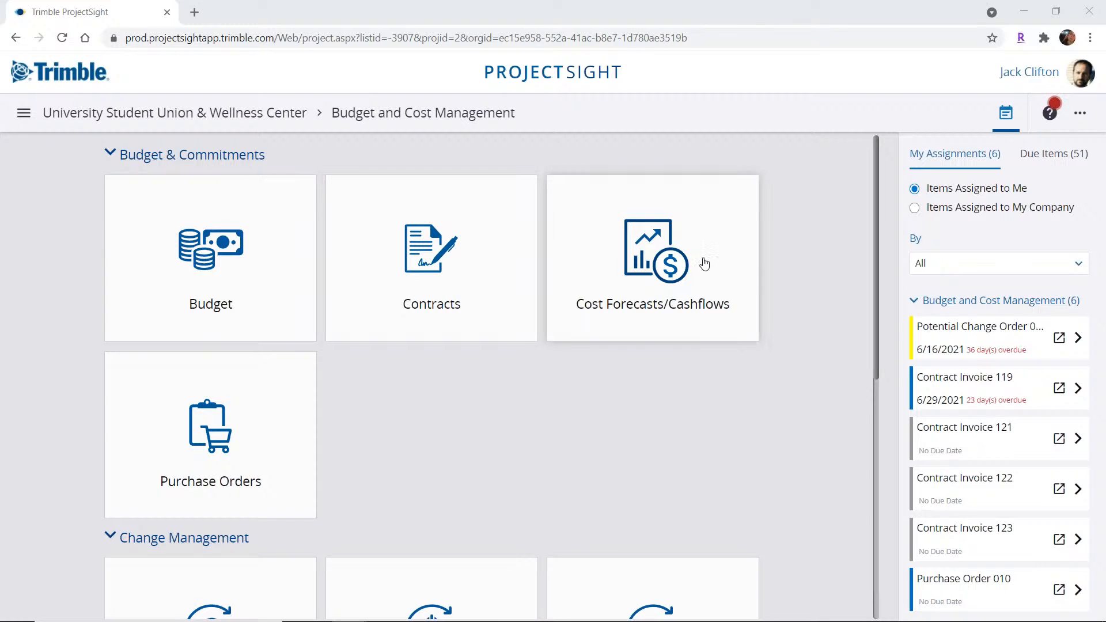
{"action": "scroll", "coordinate": [399, 395], "scroll_direction": "down", "scroll_amount": 1}
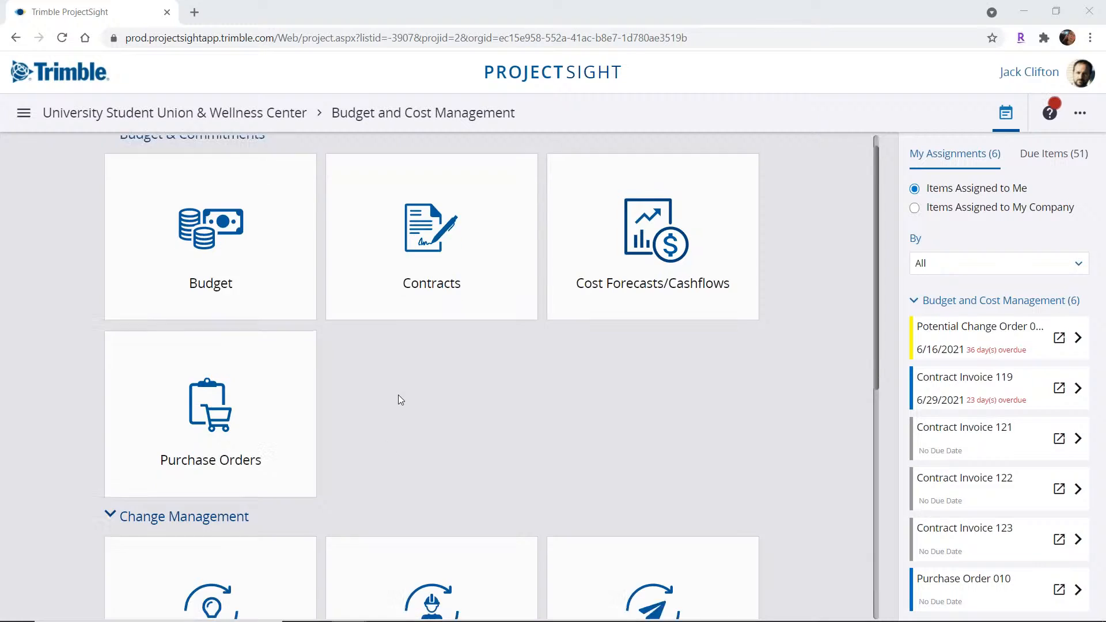
{"action": "scroll", "coordinate": [399, 395], "scroll_direction": "down", "scroll_amount": 4}
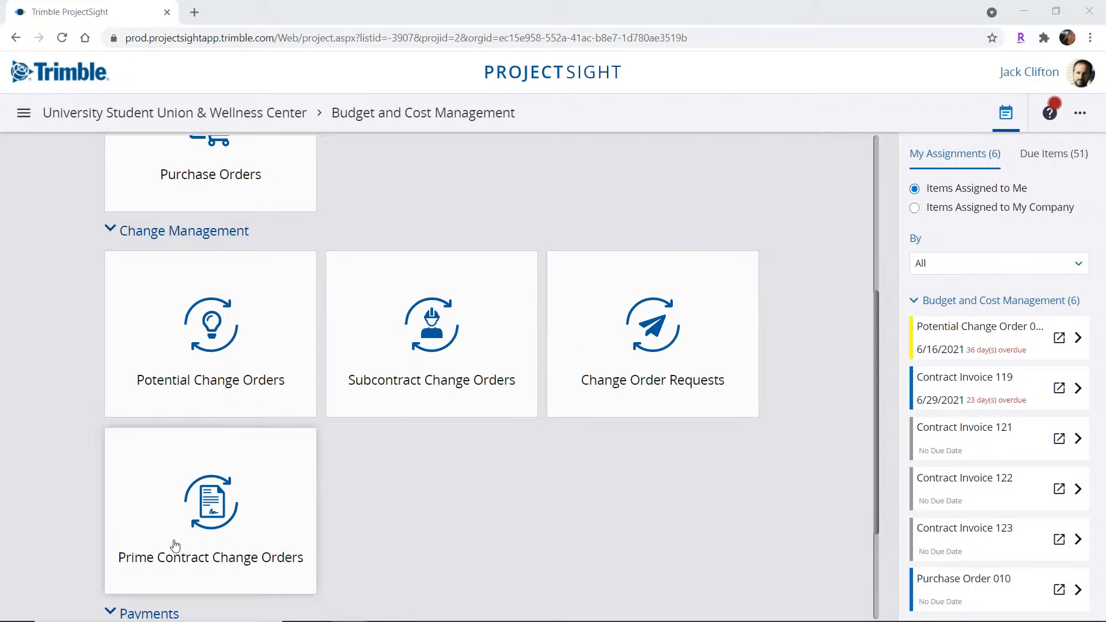
{"action": "scroll", "coordinate": [527, 481], "scroll_direction": "down", "scroll_amount": 3}
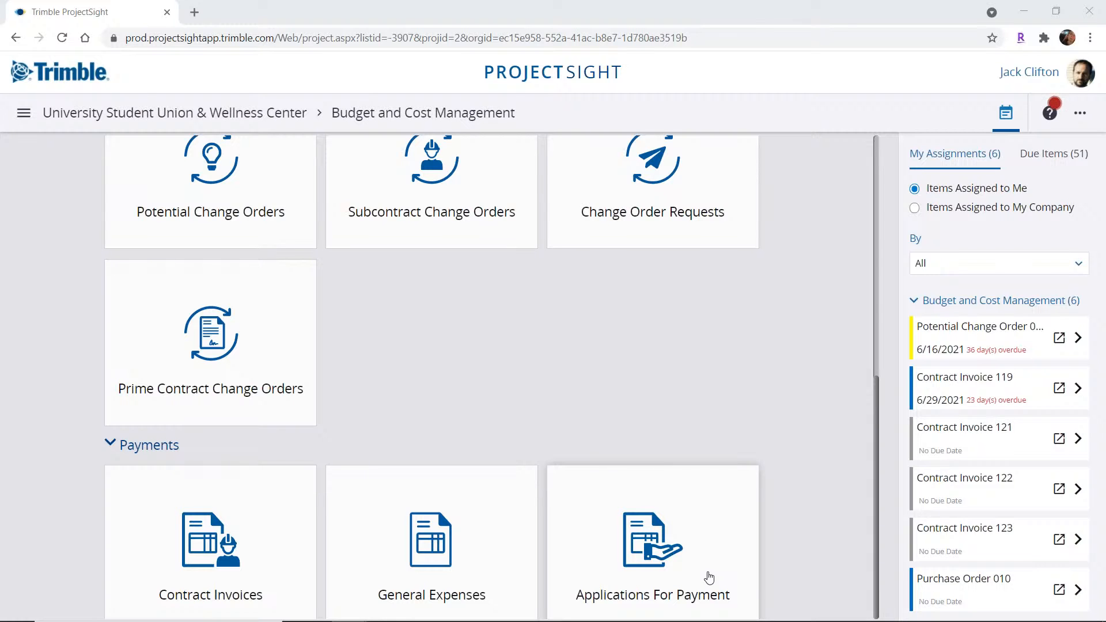
{"action": "scroll", "coordinate": [250, 328], "scroll_direction": "up", "scroll_amount": 8}
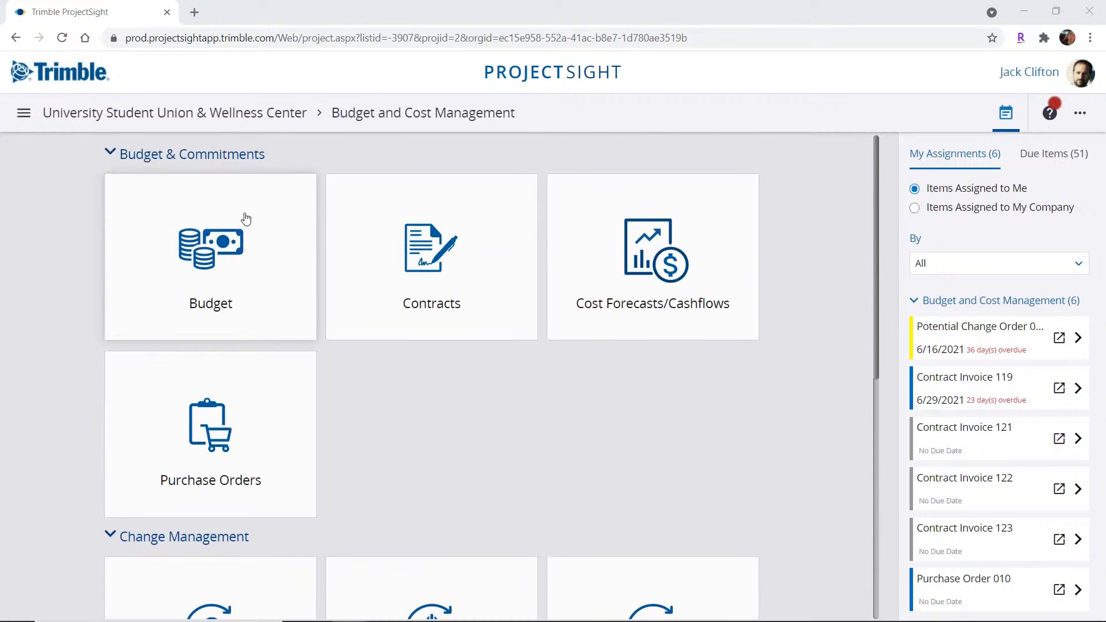
Open the project's Budget and review the original budget, projected budget, projected costs and projected over/under summary figures.
{"action": "left_click", "coordinate": [246, 219]}
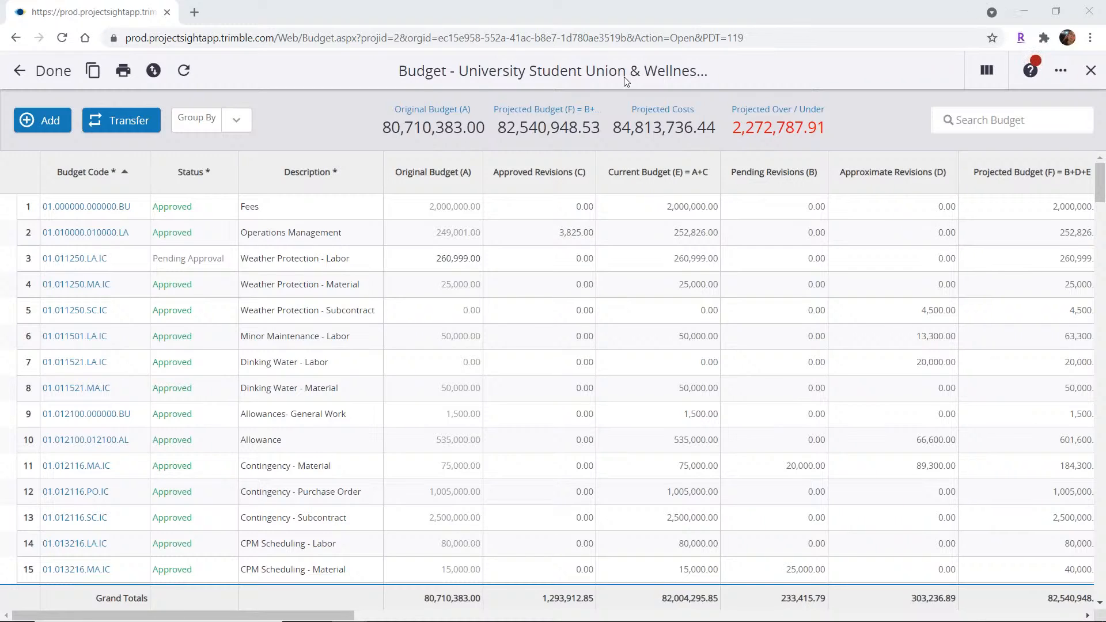
{"action": "left_click_drag", "start_coordinate": [378, 122], "coordinate": [826, 141]}
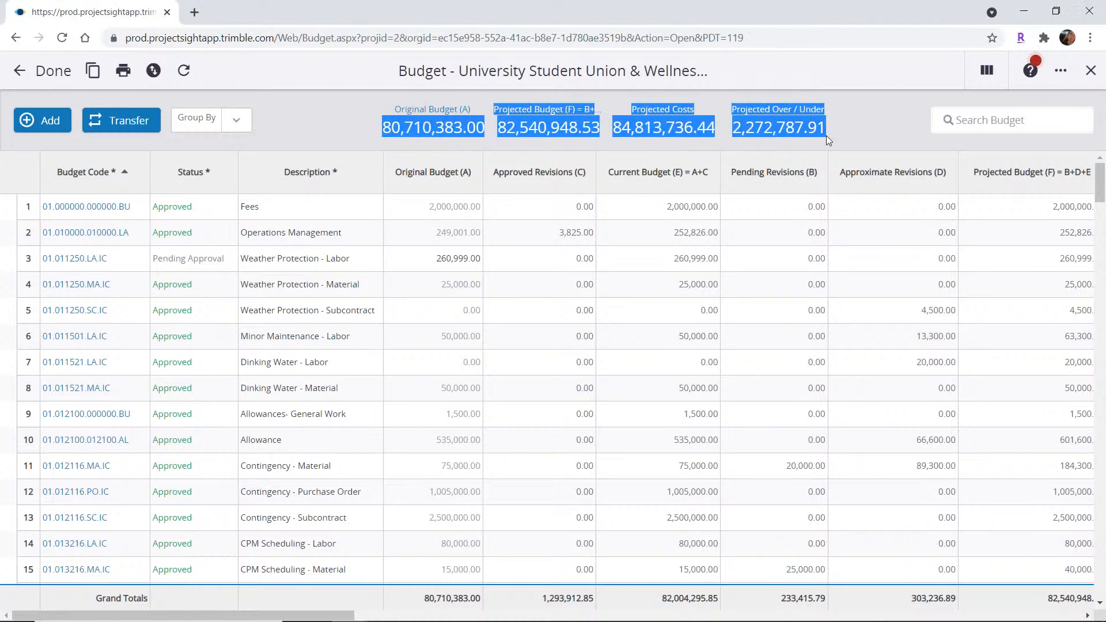
{"action": "left_click", "coordinate": [854, 121]}
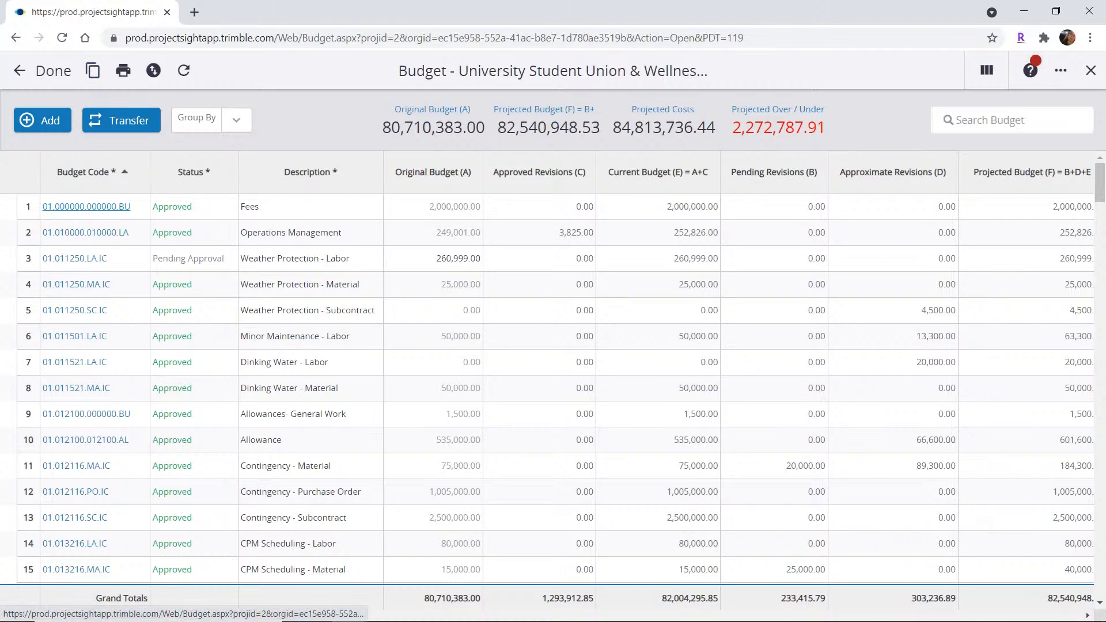
Open the form for adding a budget item, examine its Phase and Type options, and close it without saving.
{"action": "left_click", "coordinate": [155, 70]}
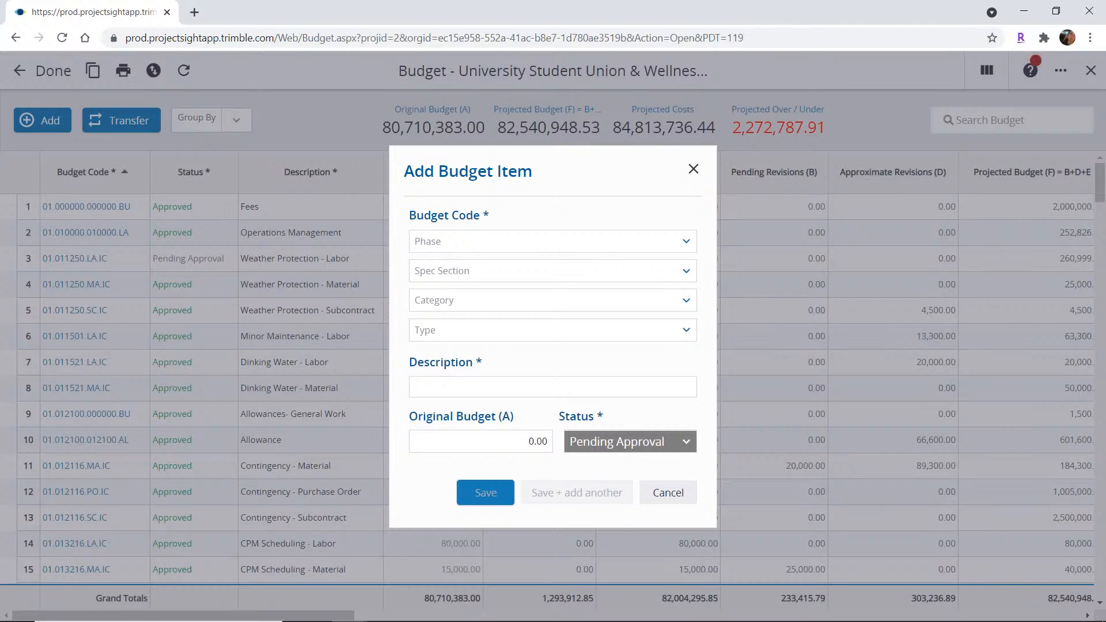
{"action": "left_click", "coordinate": [652, 244]}
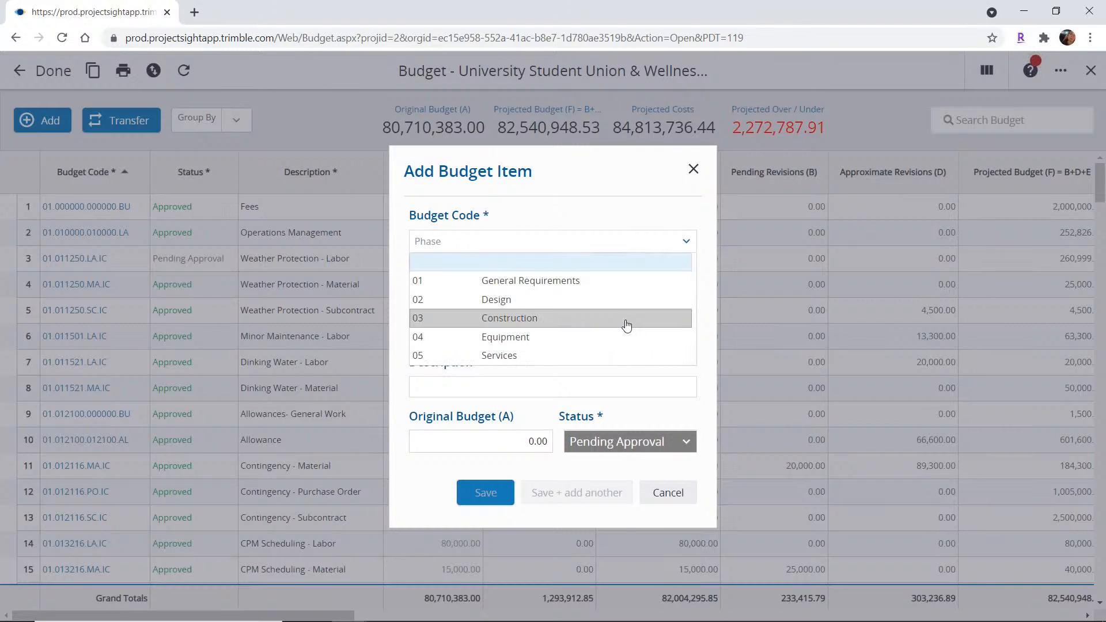
{"action": "left_click", "coordinate": [565, 215]}
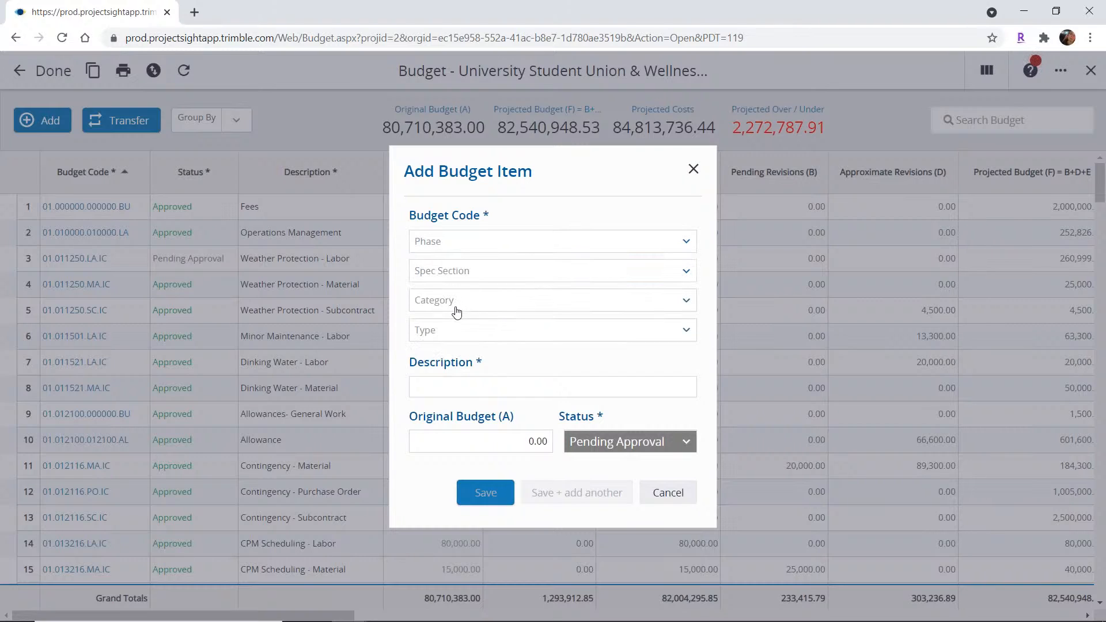
{"action": "left_click", "coordinate": [500, 334]}
{"action": "left_click", "coordinate": [573, 193]}
{"action": "left_click", "coordinate": [693, 169]}
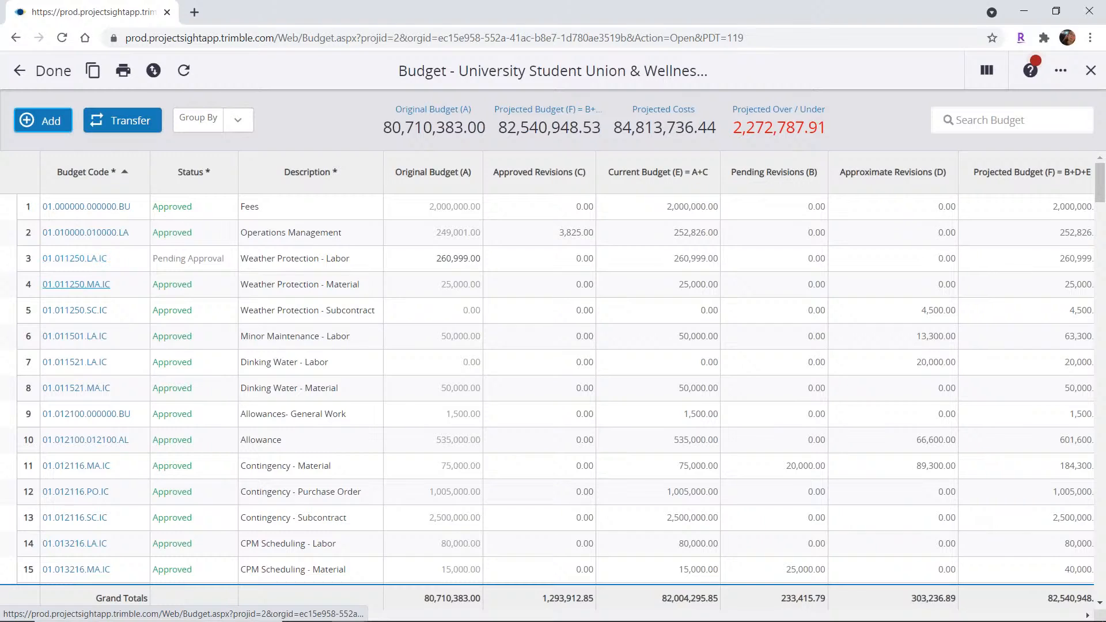
Review the budget, commitment and actual cost transactions of the Contingency - Material budget item, and return to the budget list.
{"action": "left_click", "coordinate": [70, 470]}
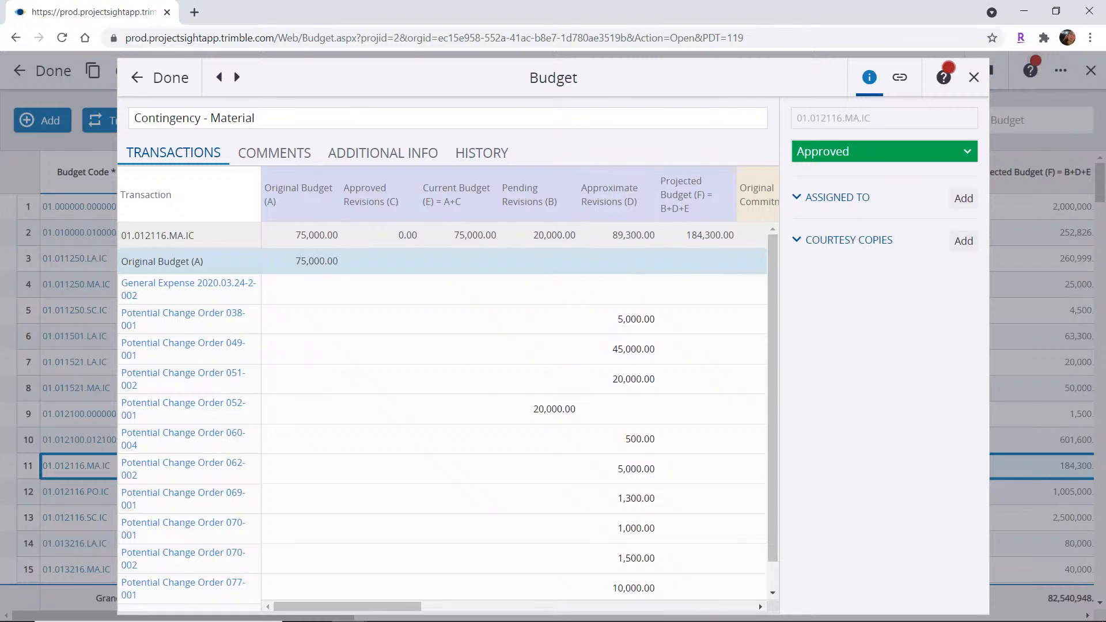
{"action": "left_click_drag", "start_coordinate": [394, 606], "coordinate": [524, 616]}
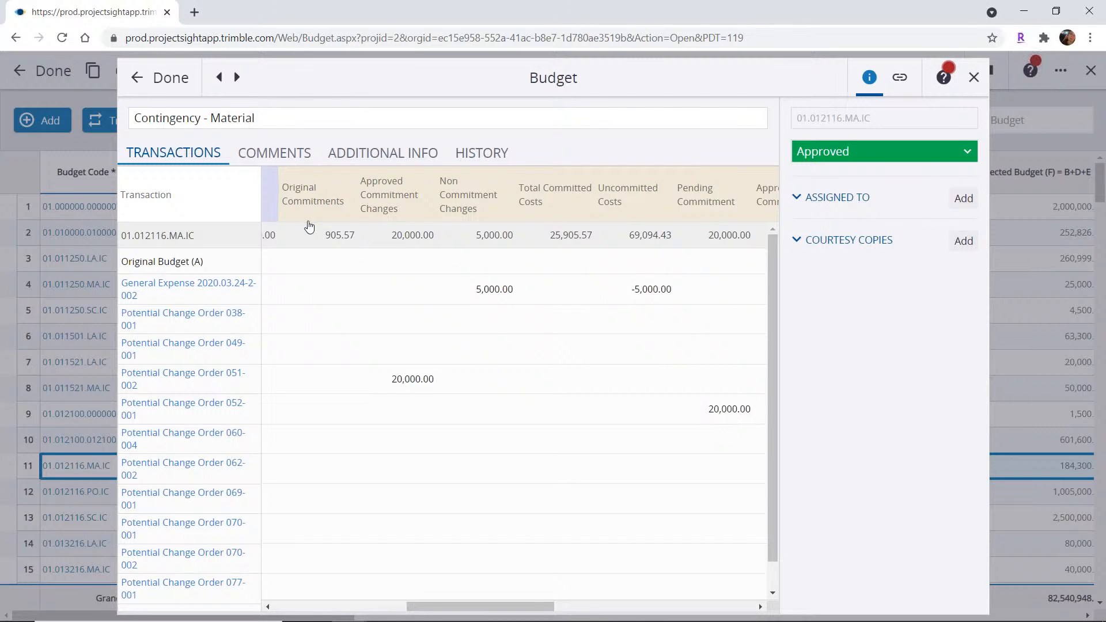
{"action": "left_click_drag", "start_coordinate": [422, 609], "coordinate": [759, 603]}
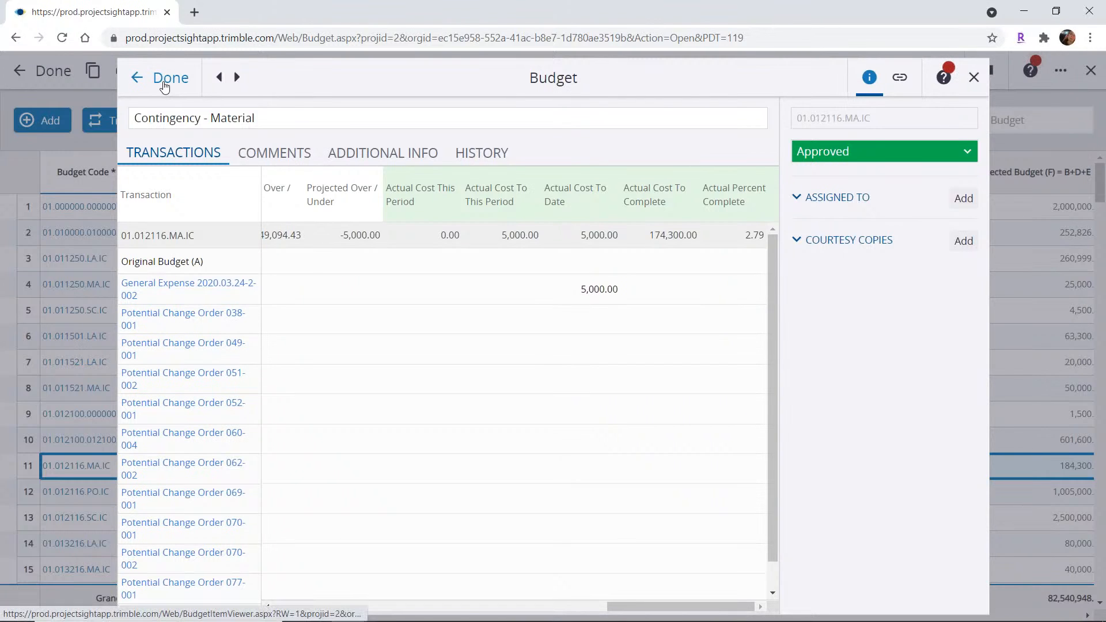
{"action": "left_click", "coordinate": [166, 87]}
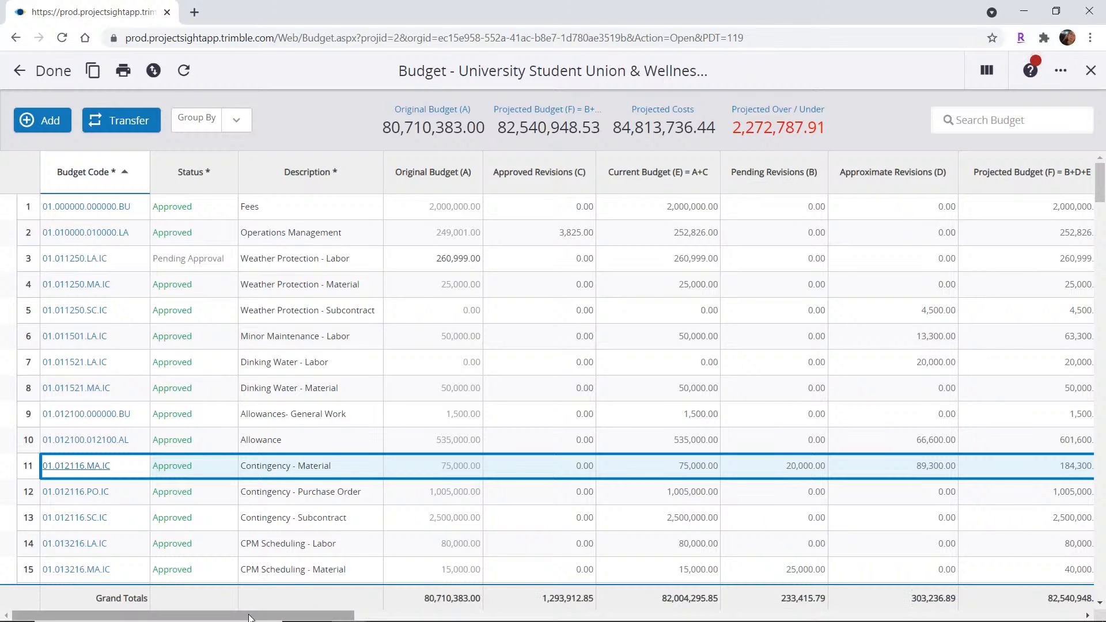
Review the budget's revision and commitment columns and its column configuration, and return to Budget and Cost Management.
{"action": "left_click_drag", "start_coordinate": [248, 617], "coordinate": [279, 618]}
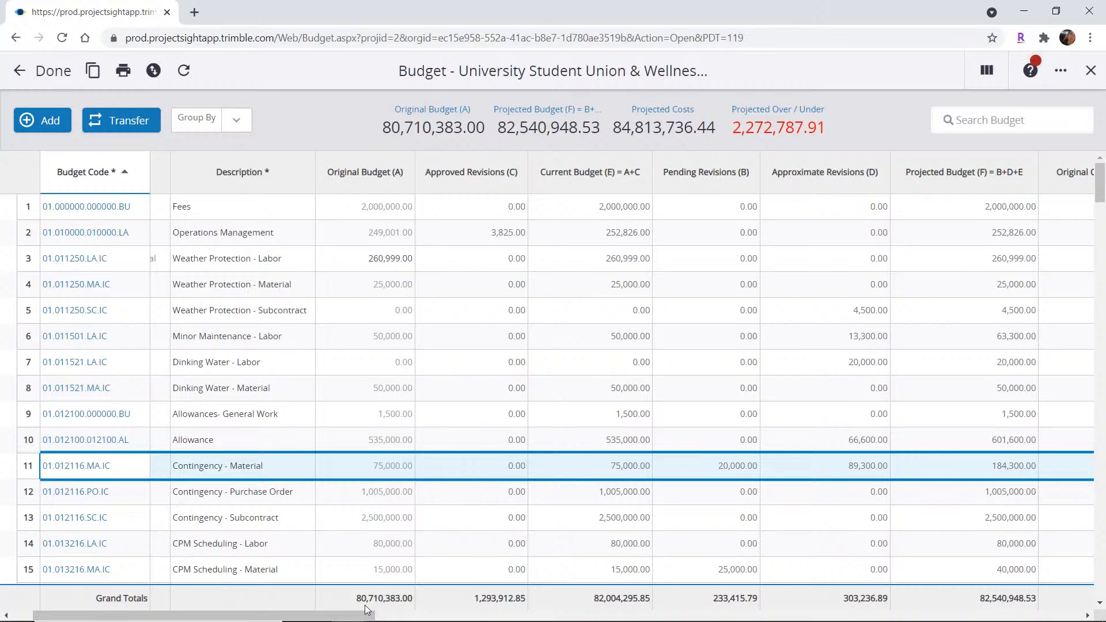
{"action": "left_click_drag", "start_coordinate": [369, 615], "coordinate": [432, 620]}
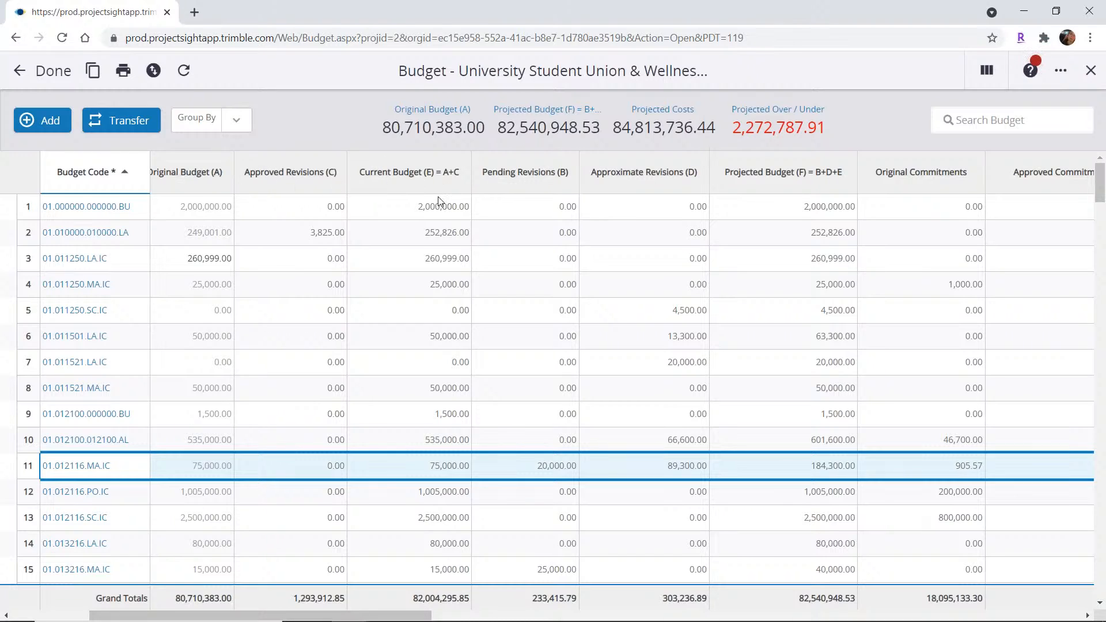
{"action": "mouse_move", "coordinate": [541, 172]}
{"action": "left_mouse_down"}
{"action": "mouse_move", "coordinate": [330, 173]}
{"action": "mouse_move", "coordinate": [418, 190]}
{"action": "left_mouse_up"}
{"action": "left_click", "coordinate": [987, 70]}
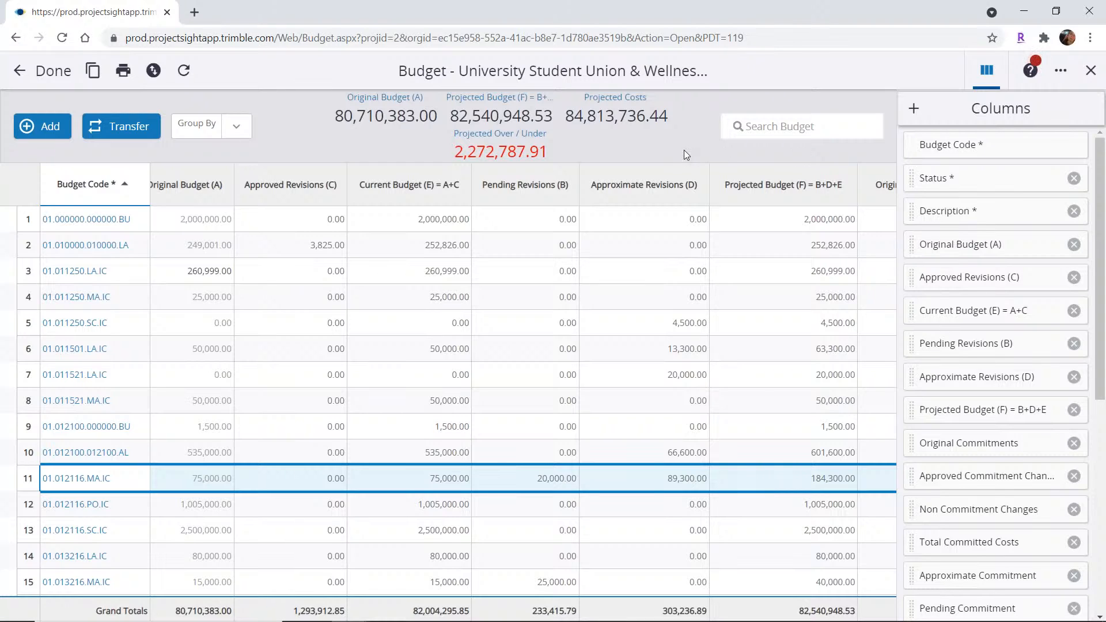
{"action": "left_click", "coordinate": [61, 74]}
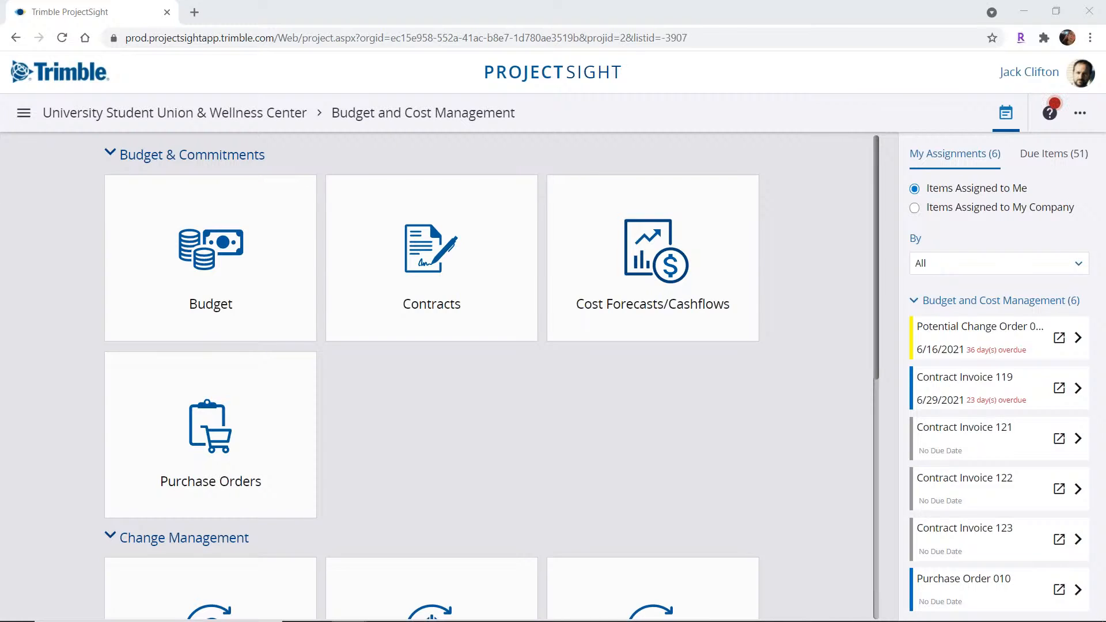
Open the Additional Concrete contract from the project's Contracts and examine the contract type options without changing the type.
{"action": "left_click", "coordinate": [481, 306]}
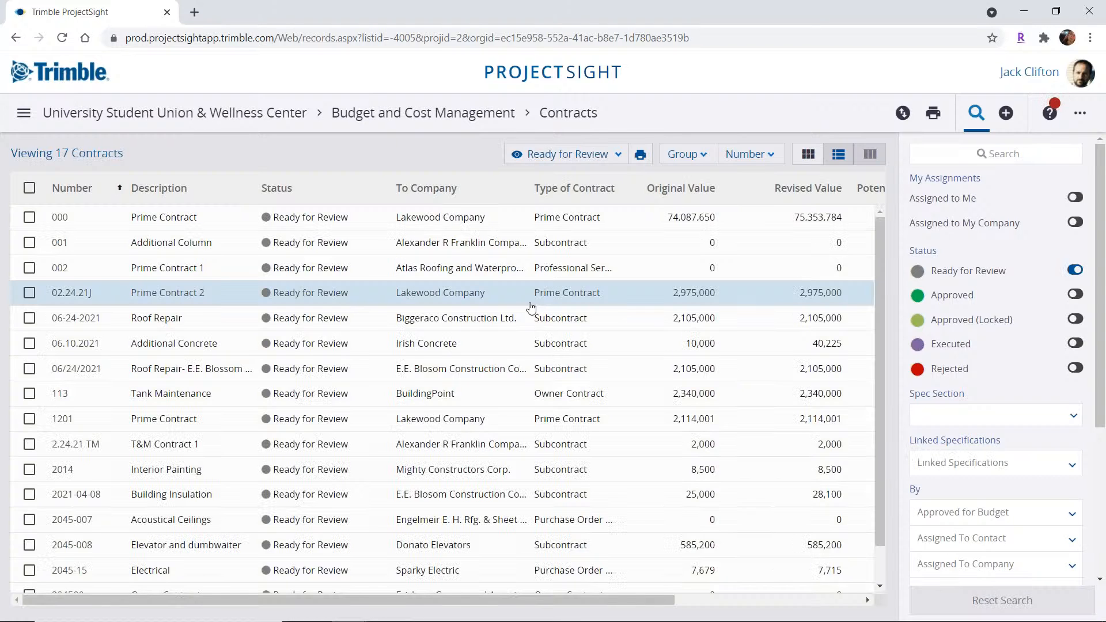
{"action": "scroll", "coordinate": [305, 583], "scroll_direction": "down", "scroll_amount": 1}
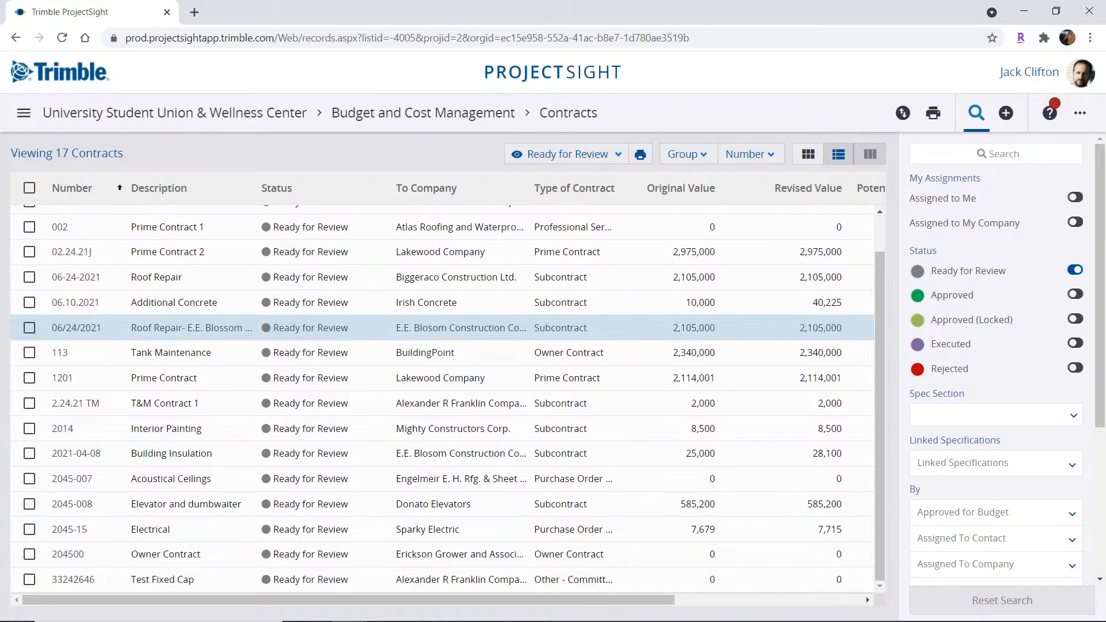
{"action": "scroll", "coordinate": [253, 368], "scroll_direction": "up", "scroll_amount": 1}
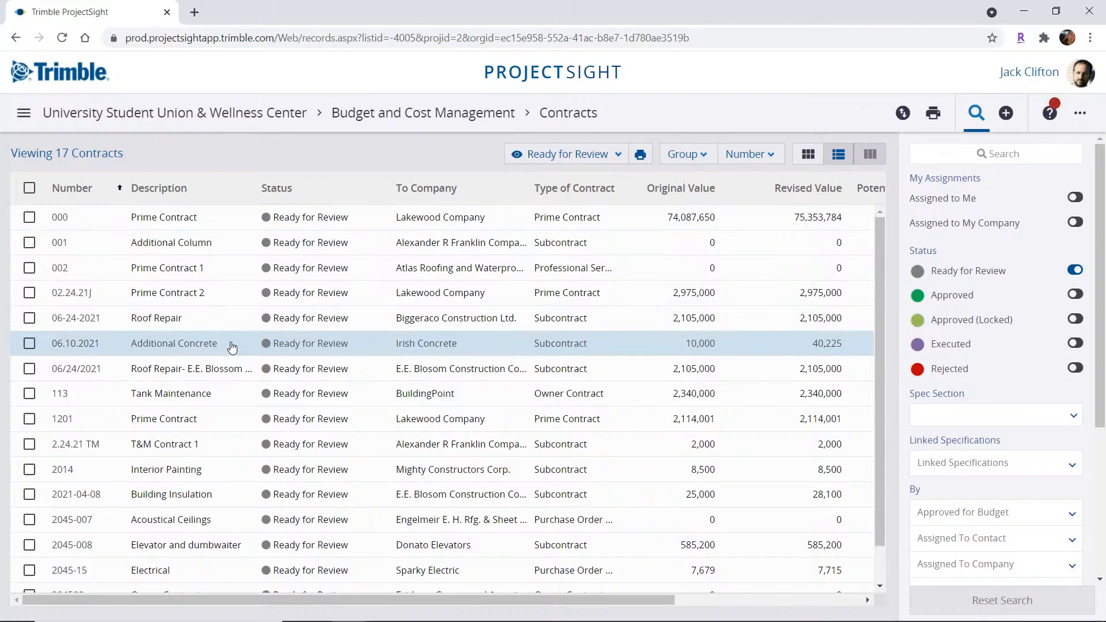
{"action": "left_click", "coordinate": [190, 345]}
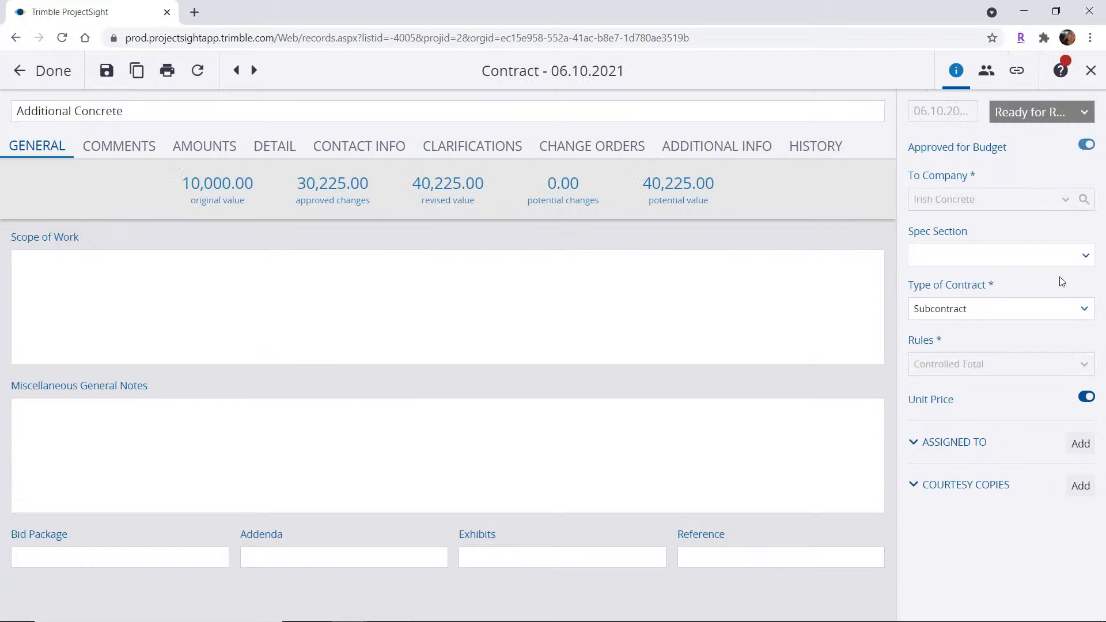
{"action": "left_click", "coordinate": [1081, 314]}
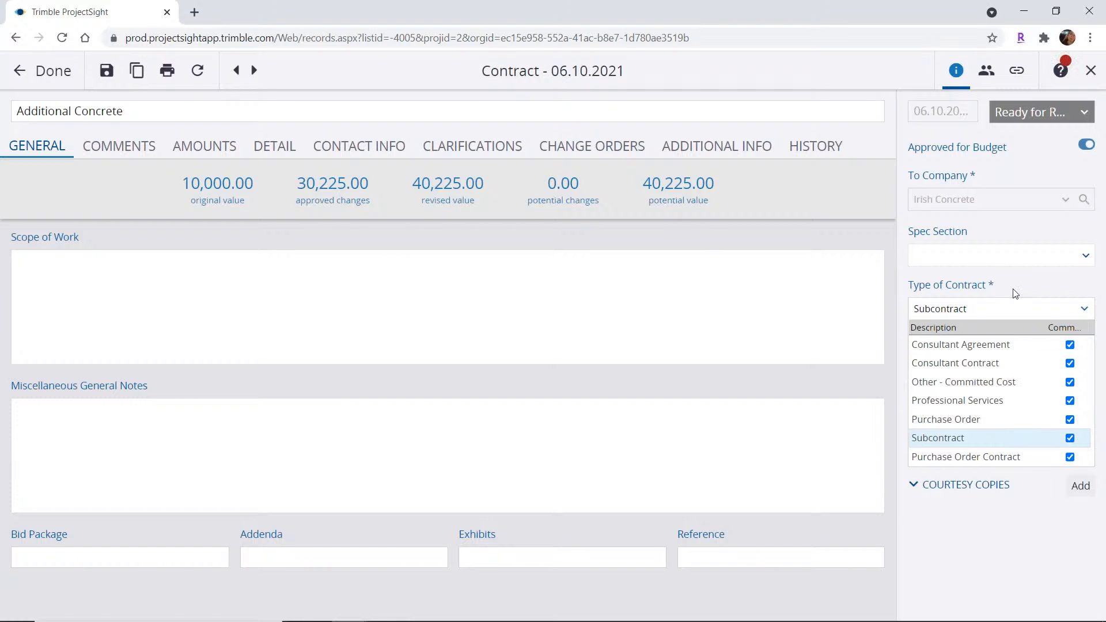
{"action": "left_click", "coordinate": [1028, 284]}
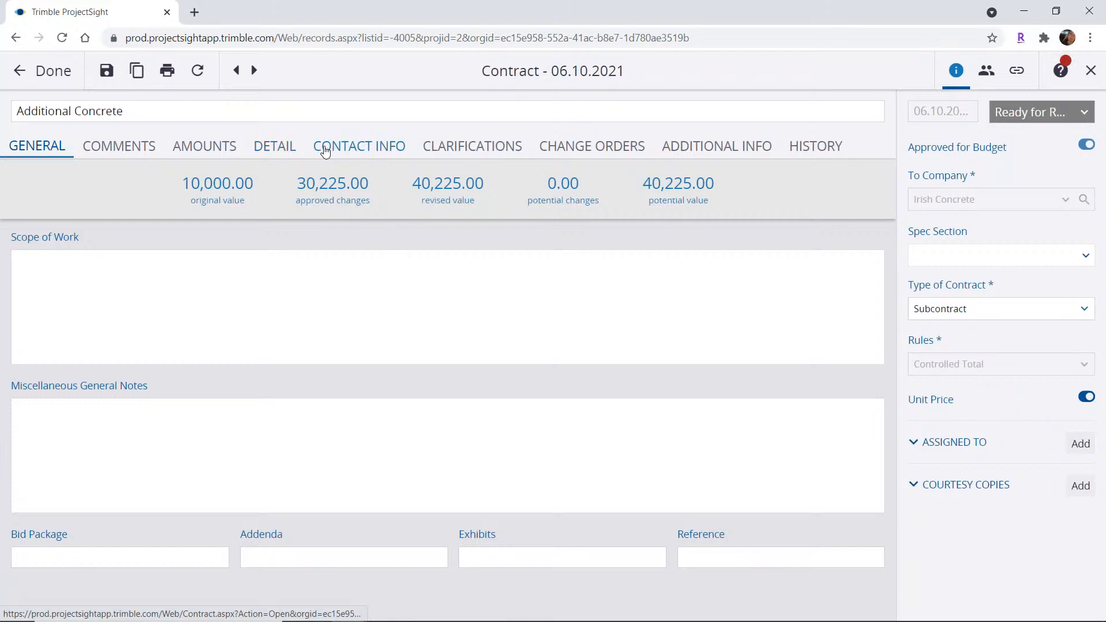
Review the Additional Concrete contract's schedule of values and change orders, and return to Budget and Cost Management.
{"action": "left_click", "coordinate": [210, 148]}
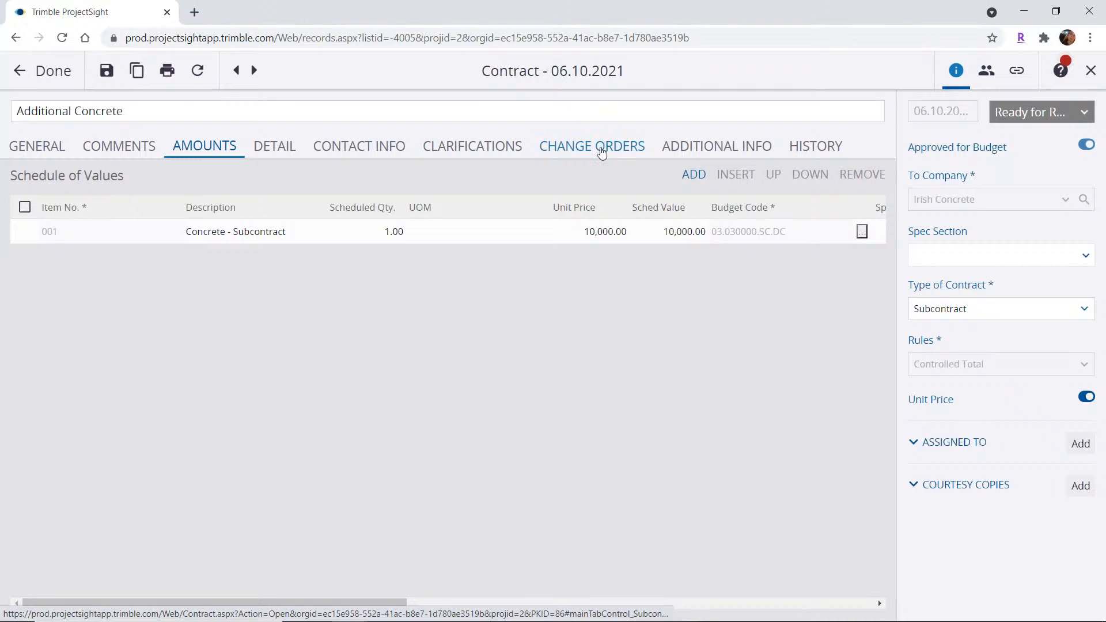
{"action": "left_click", "coordinate": [602, 147]}
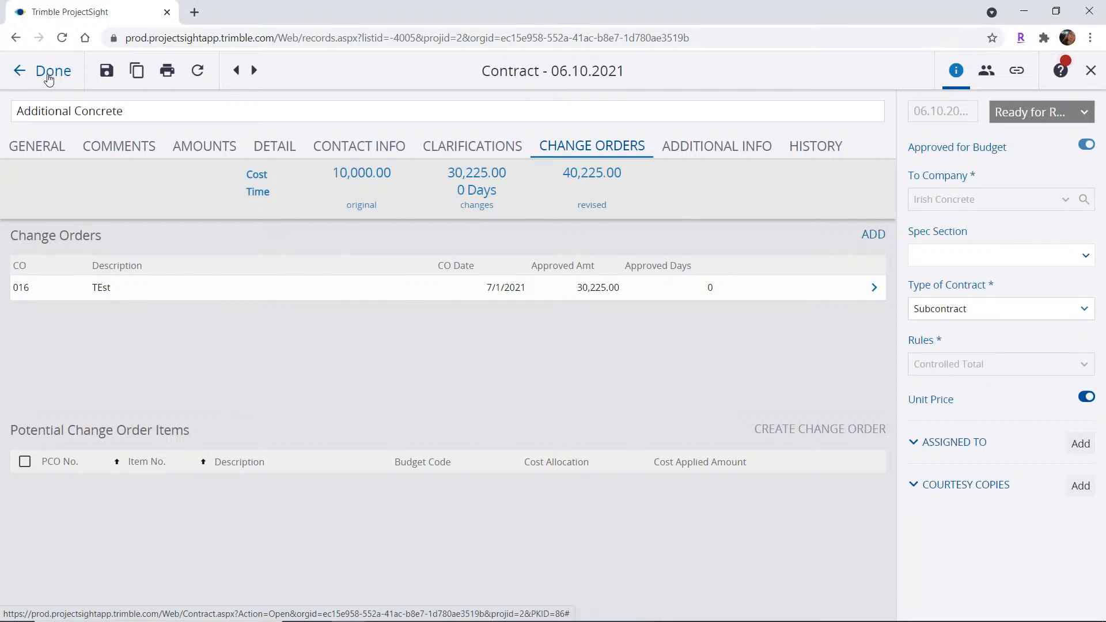
{"action": "left_click", "coordinate": [49, 78]}
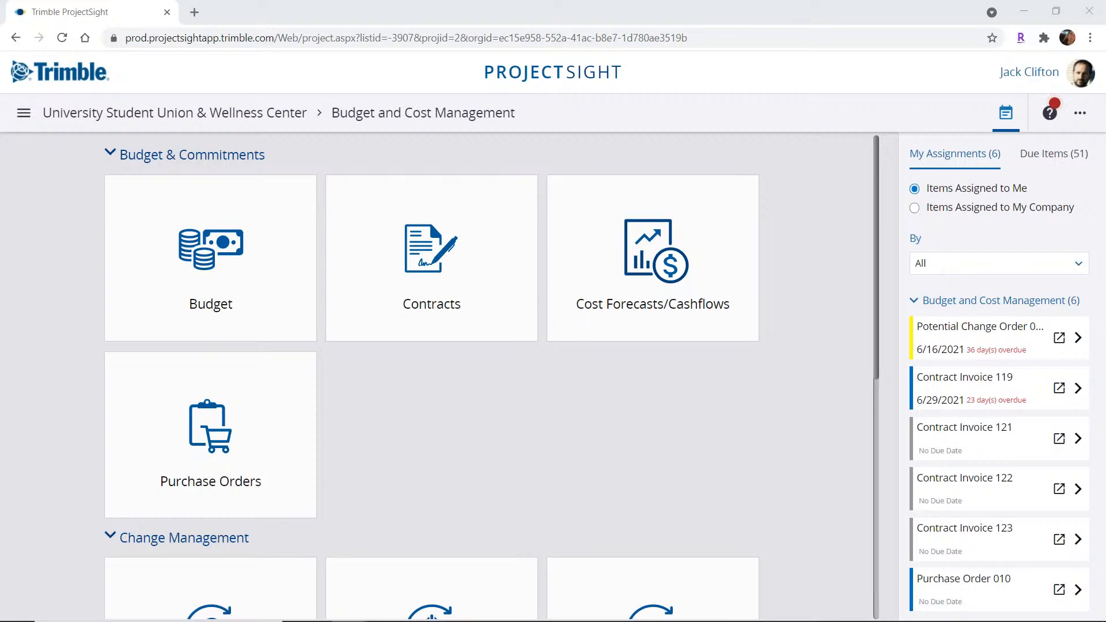
Open Potential Change Orders and clear the Open status filter to list the change orders of every status.
{"action": "scroll", "coordinate": [437, 402], "scroll_direction": "down", "scroll_amount": 4}
{"action": "left_click", "coordinate": [256, 440]}
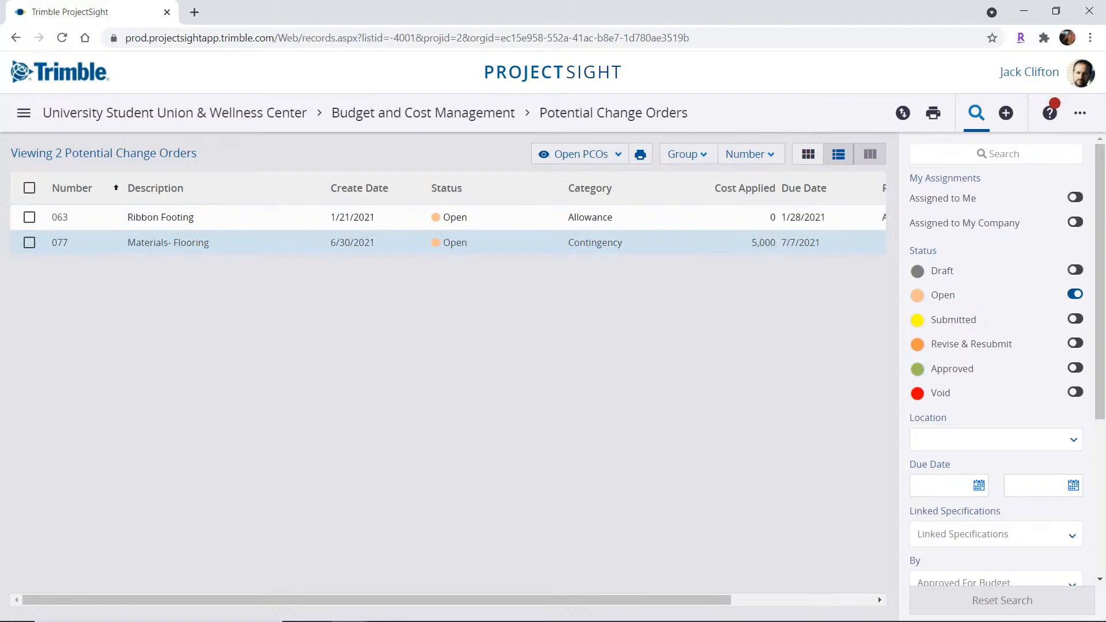
{"action": "left_click", "coordinate": [1071, 295]}
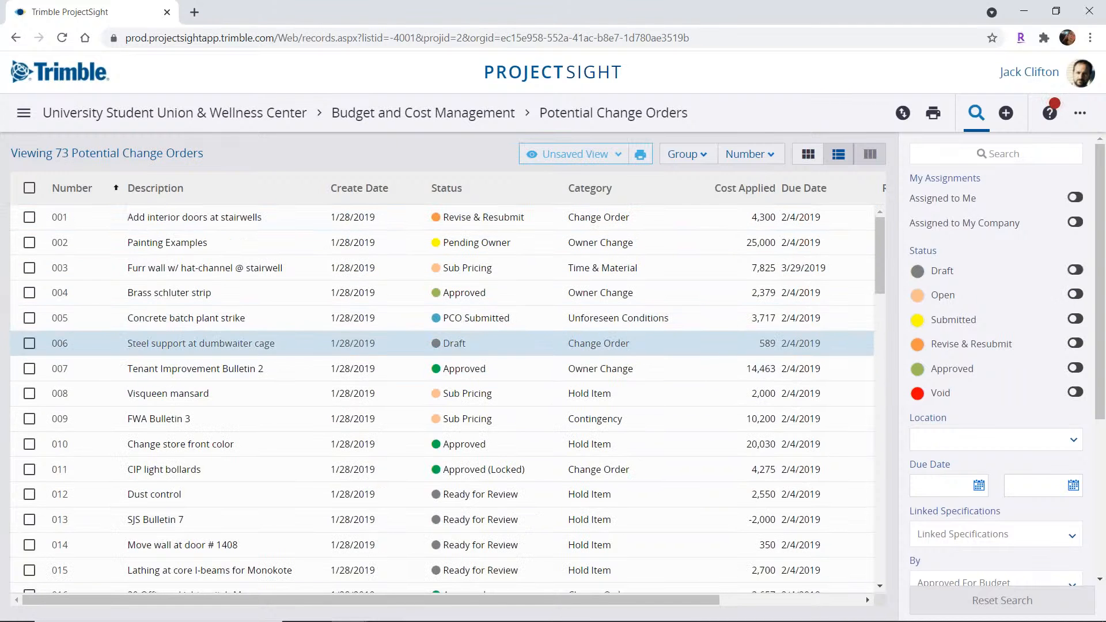
Find and open potential change order 054, Add Additional Room.
{"action": "scroll", "coordinate": [310, 372], "scroll_direction": "down", "scroll_amount": 4}
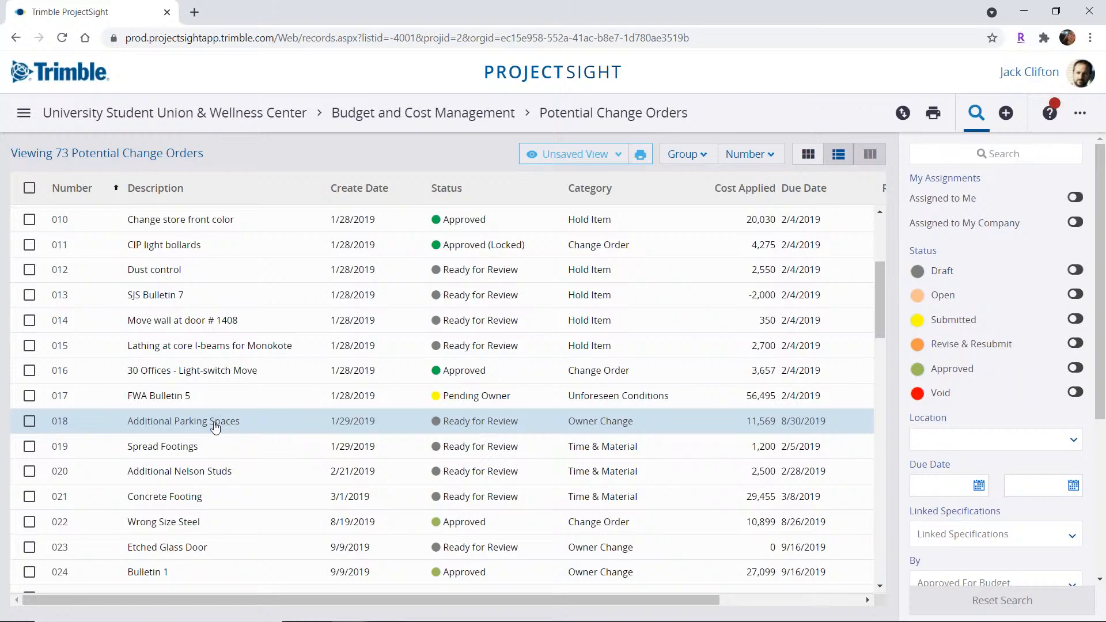
{"action": "scroll", "coordinate": [214, 427], "scroll_direction": "down", "scroll_amount": 6}
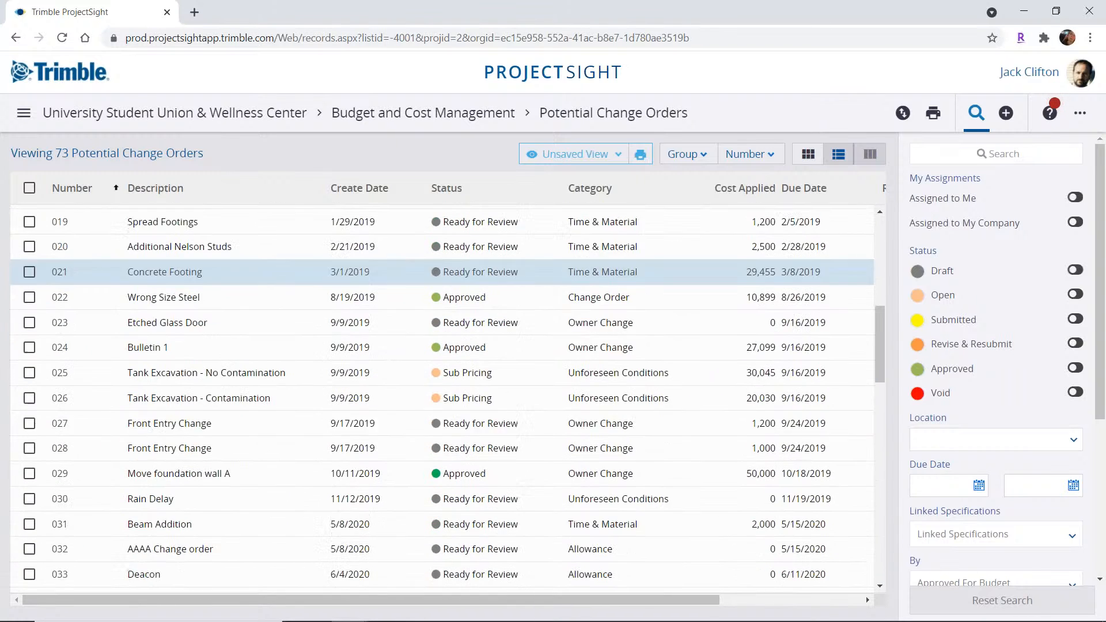
{"action": "scroll", "coordinate": [236, 403], "scroll_direction": "down", "scroll_amount": 2}
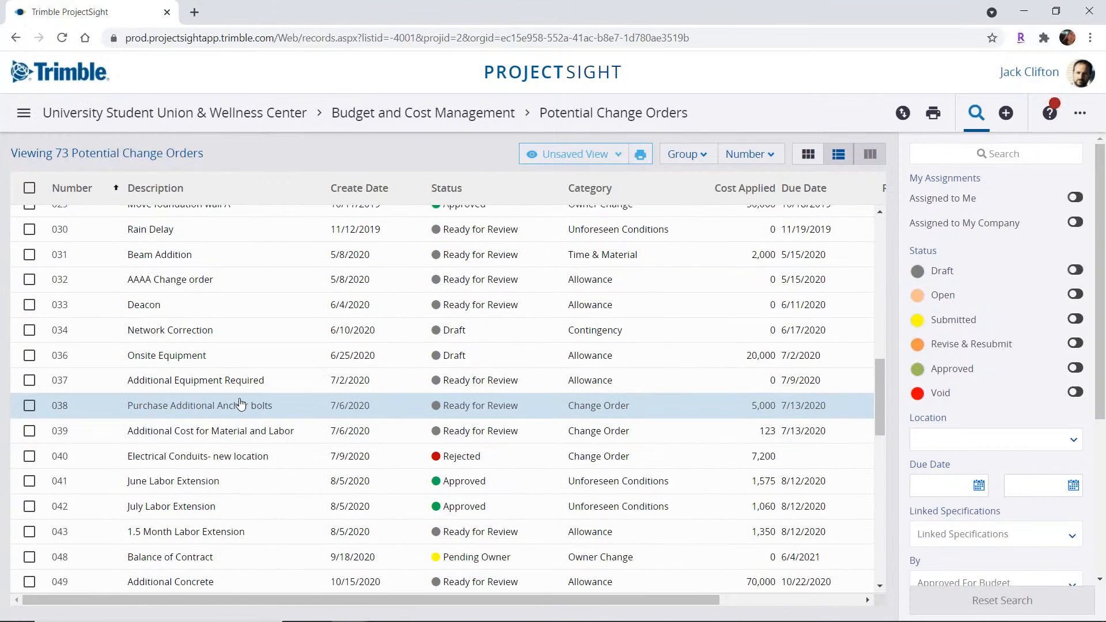
{"action": "scroll", "coordinate": [236, 403], "scroll_direction": "down", "scroll_amount": 3}
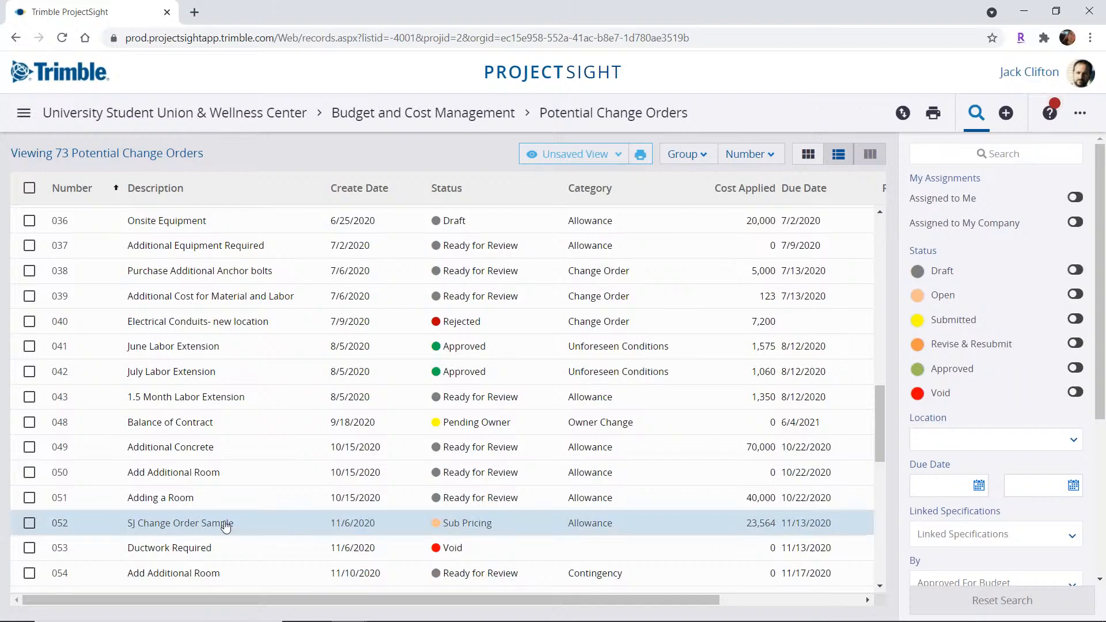
{"action": "scroll", "coordinate": [198, 536], "scroll_direction": "down", "scroll_amount": 1}
{"action": "left_click", "coordinate": [199, 540]}
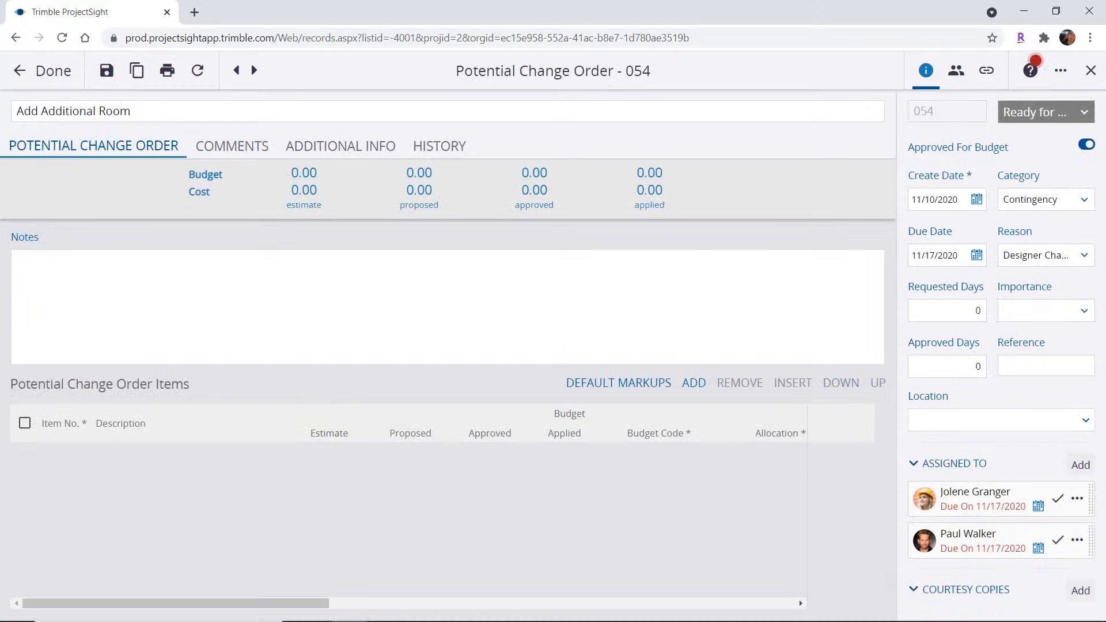
Add an item to potential change order 054 and assign it budget code 01.012116.MA.IC, Contingency - Material.
{"action": "left_click", "coordinate": [693, 383]}
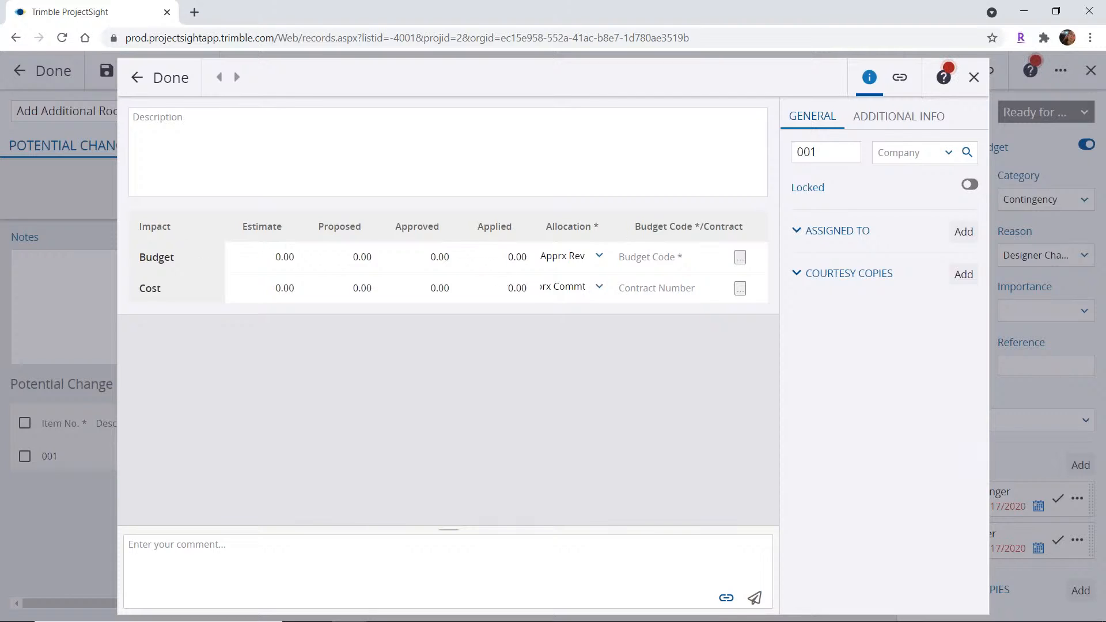
{"action": "left_click", "coordinate": [285, 254]}
{"action": "left_click", "coordinate": [740, 257]}
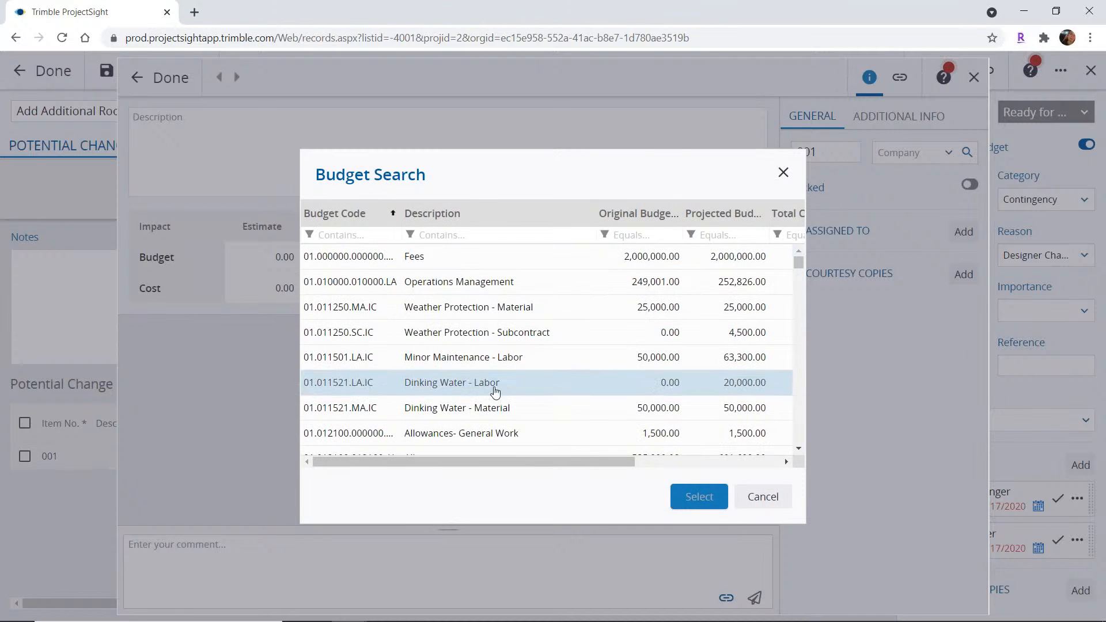
{"action": "scroll", "coordinate": [495, 392], "scroll_direction": "down", "scroll_amount": 1}
{"action": "scroll", "coordinate": [497, 395], "scroll_direction": "down", "scroll_amount": 1}
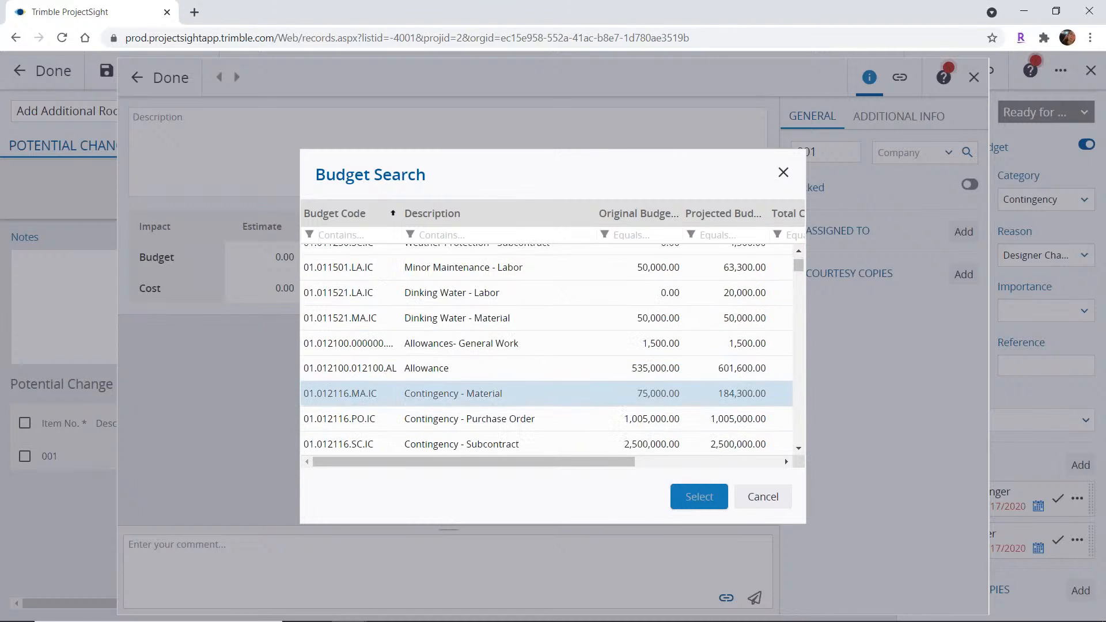
{"action": "left_click", "coordinate": [469, 395]}
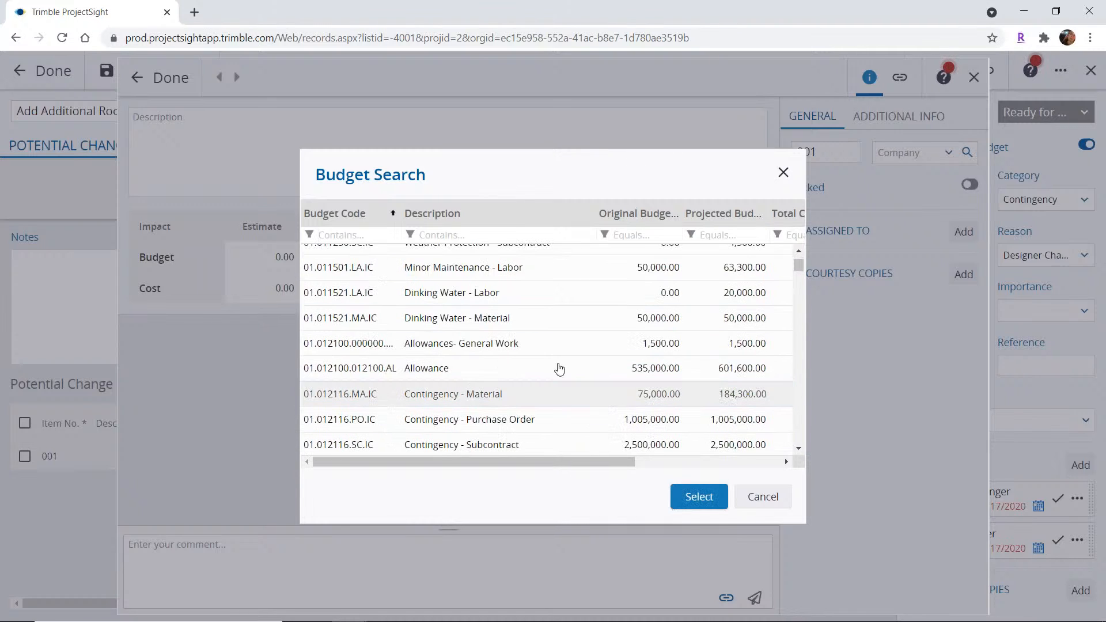
{"action": "left_click", "coordinate": [696, 494]}
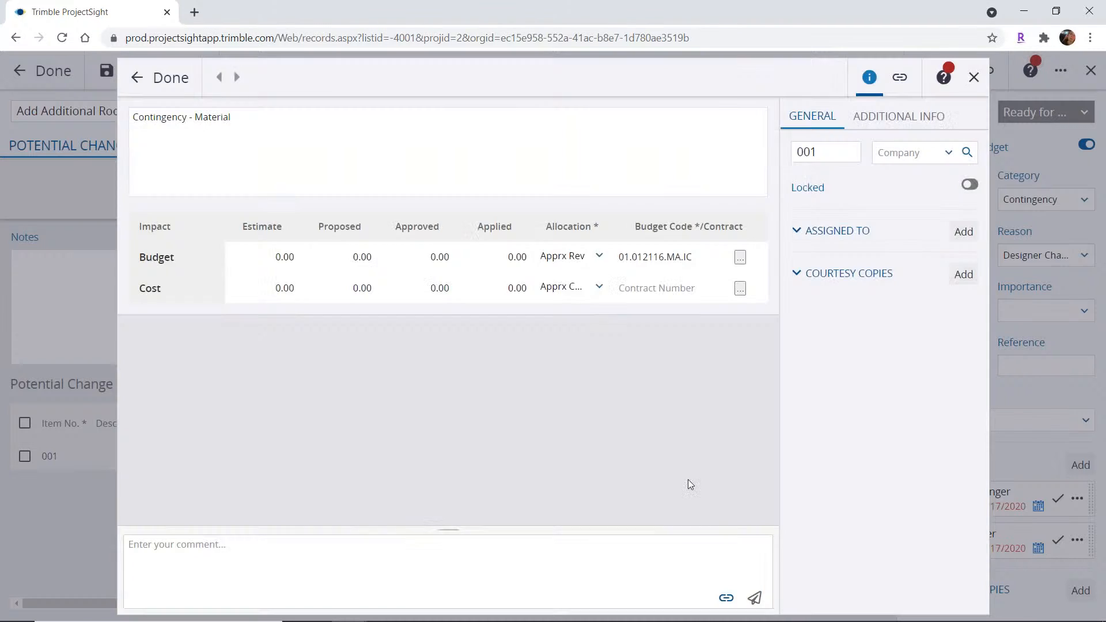
Set the item's budget amounts to 10,000 estimate, 11,000 proposed and 10,000 approved.
{"action": "left_click", "coordinate": [291, 260]}
{"action": "type", "text": "10000"}
{"action": "key", "text": "Tab"}
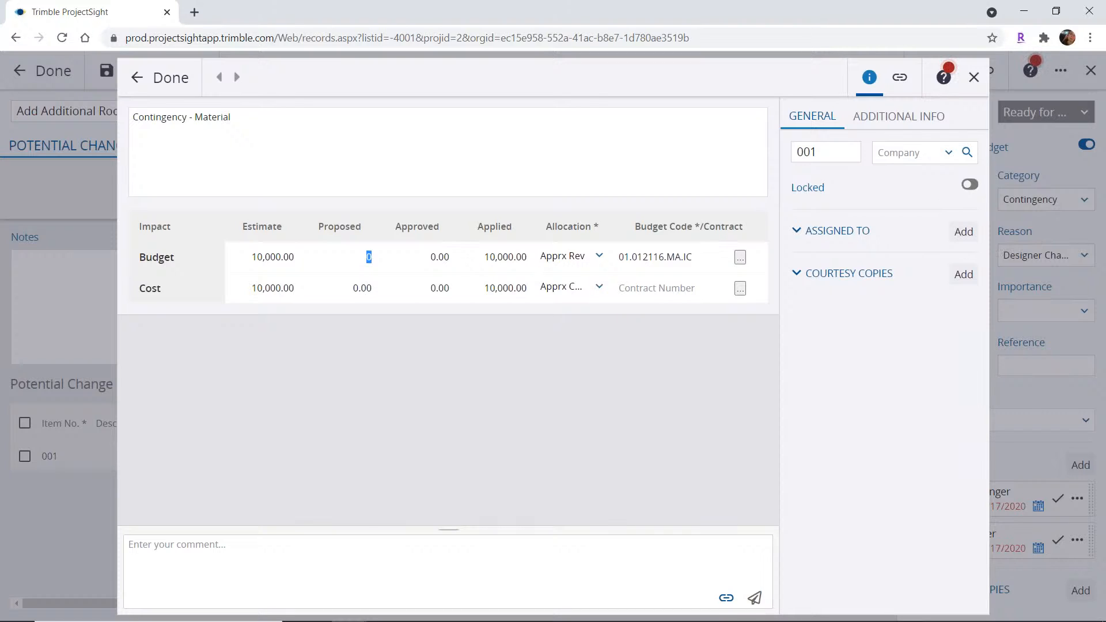
{"action": "type", "text": "11000"}
{"action": "key", "text": "Tab"}
{"action": "type", "text": "10000"}
{"action": "key", "text": "Tab"}
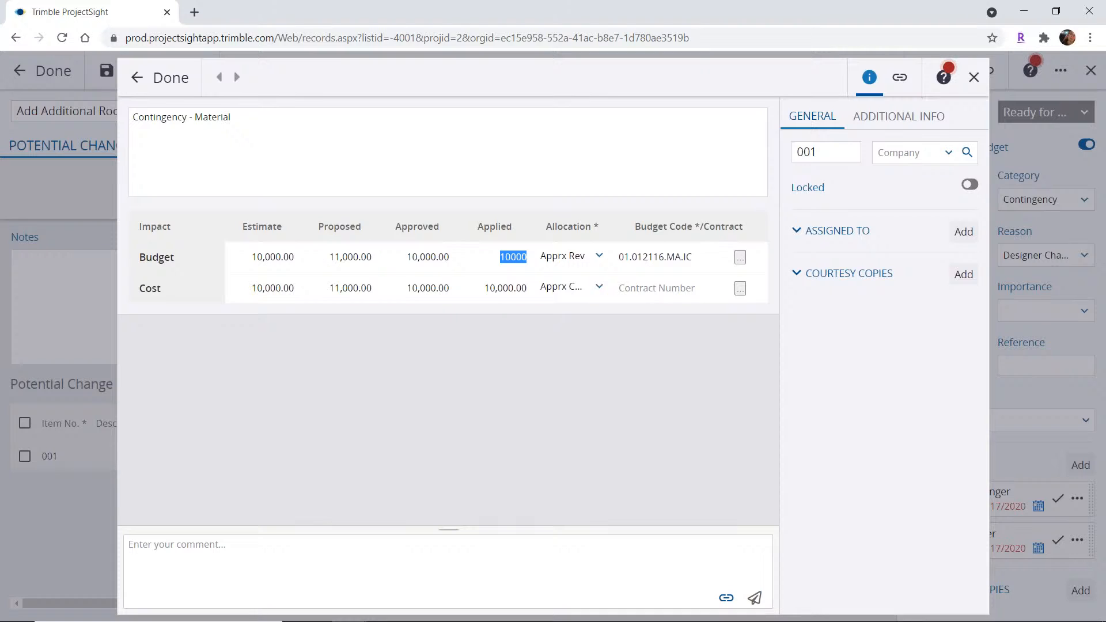
Examine the allocation options for the item's budget impact without changing the allocation.
{"action": "left_click", "coordinate": [522, 382]}
{"action": "left_click", "coordinate": [597, 258]}
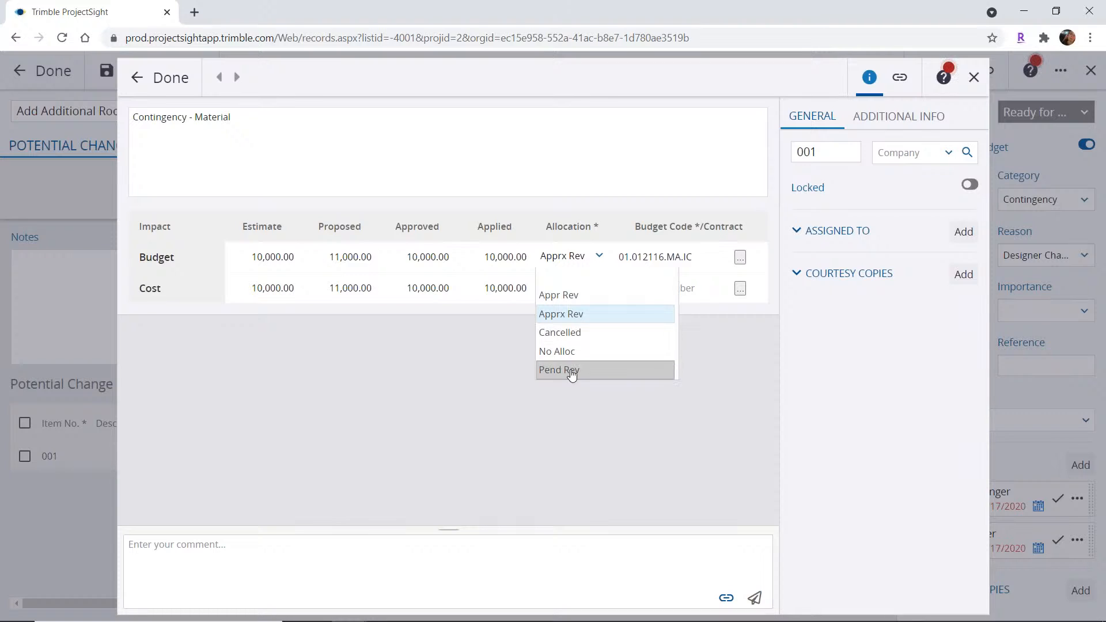
{"action": "left_click", "coordinate": [457, 370]}
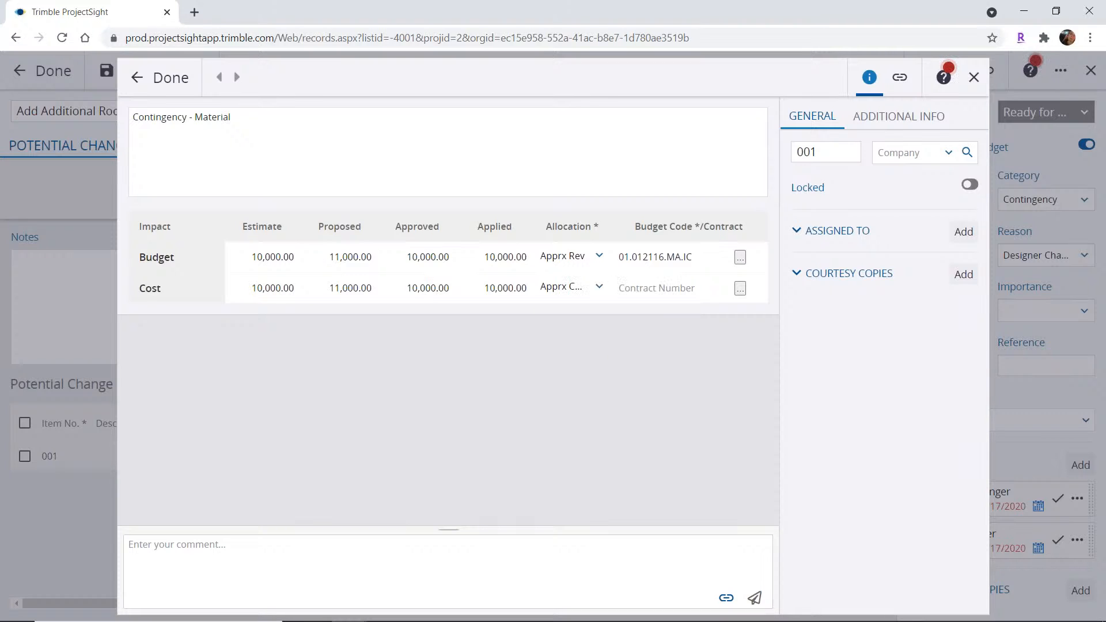
Finish the item and potential change order 054, and return to Budget and Cost Management.
{"action": "left_click", "coordinate": [156, 80]}
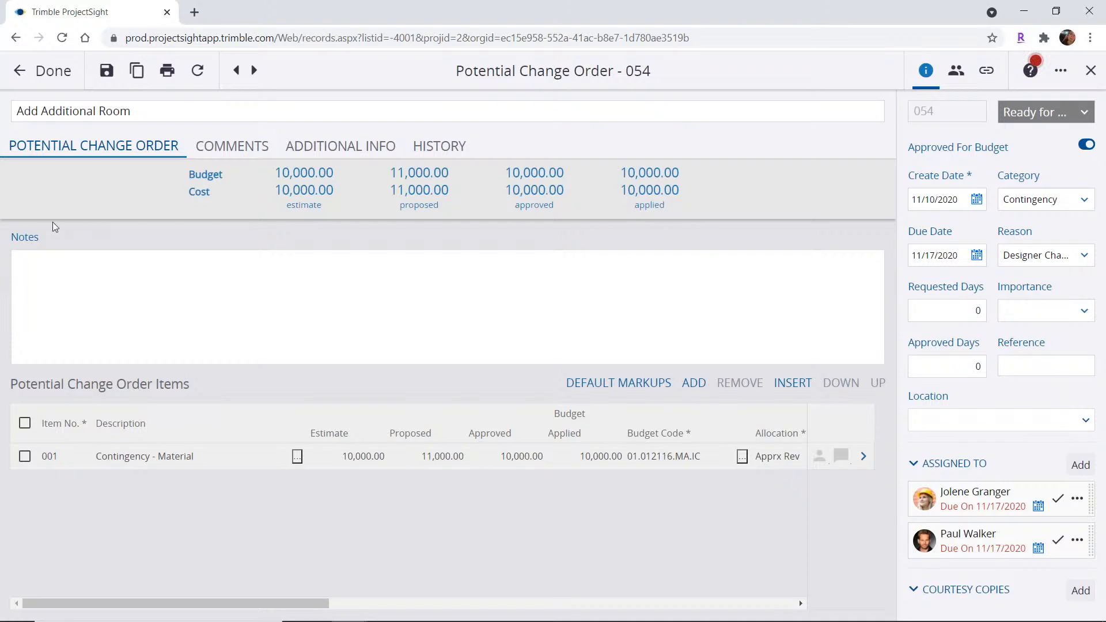
{"action": "left_click", "coordinate": [45, 75]}
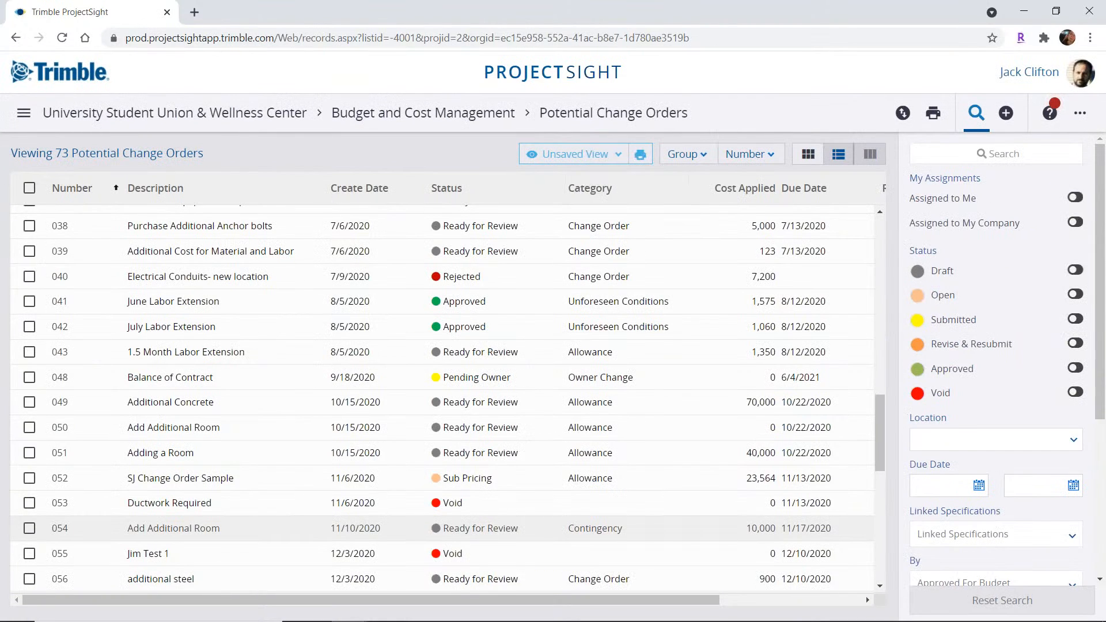
{"action": "left_click", "coordinate": [423, 114]}
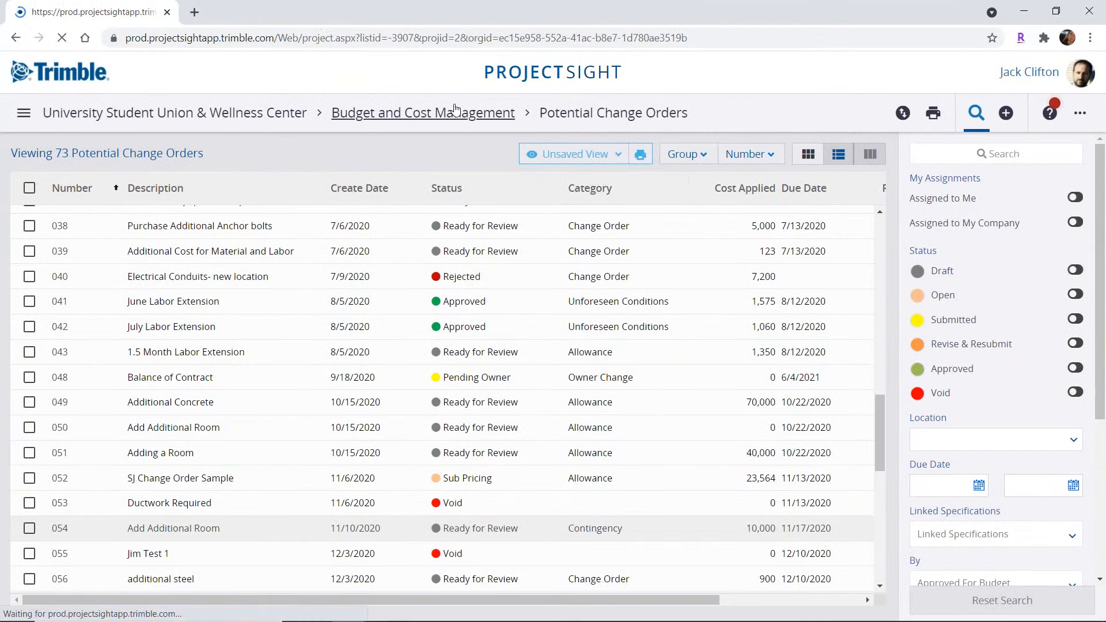